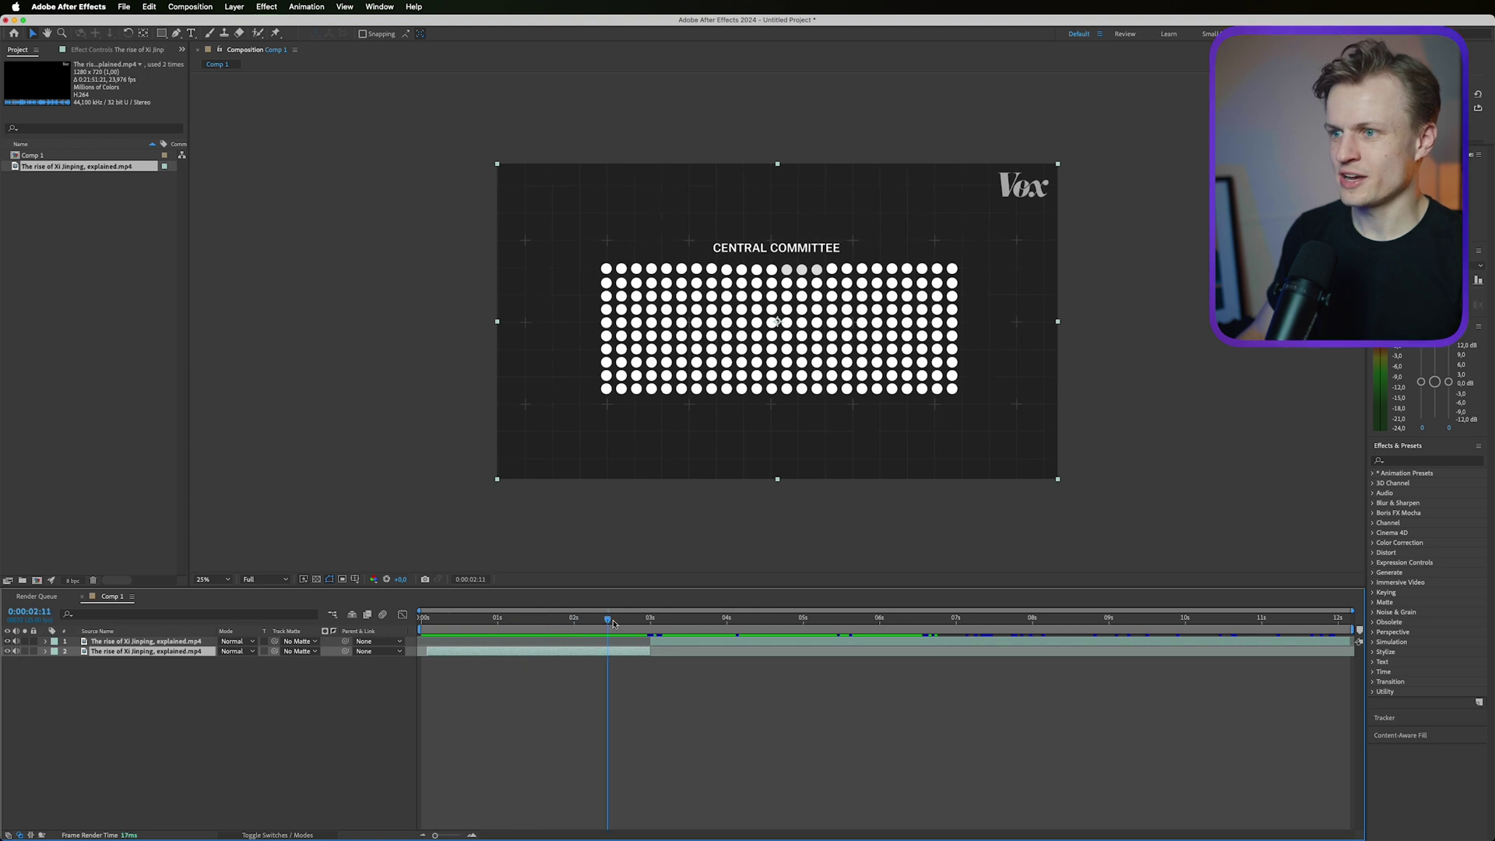
Step: Search the effects for "grid" and examine the background grid lines and small crosses in the reference footage
drag(614, 623, 996, 638)
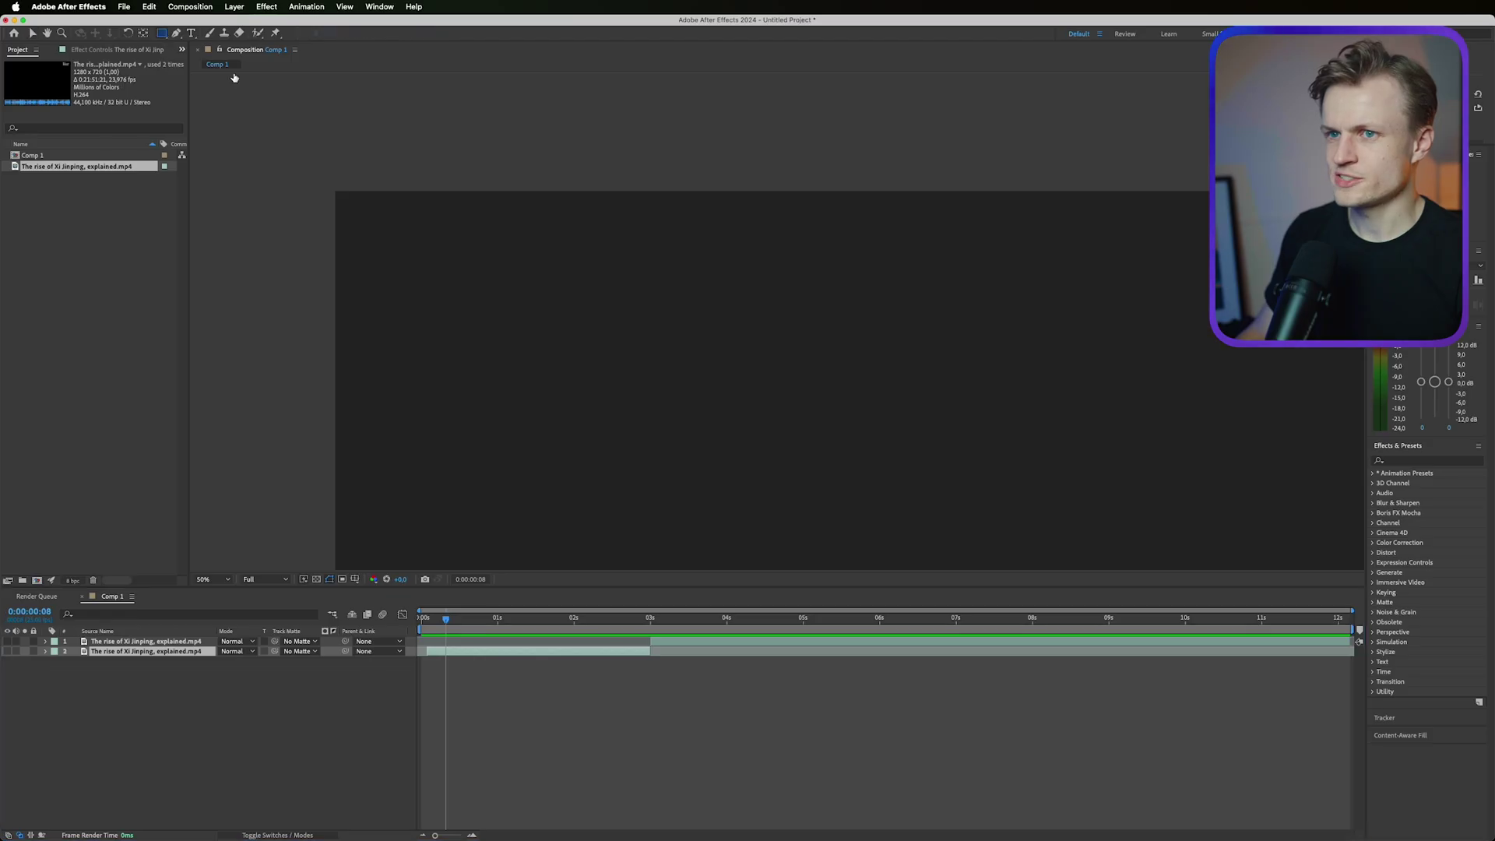
key(h)
drag(531, 317, 841, 438)
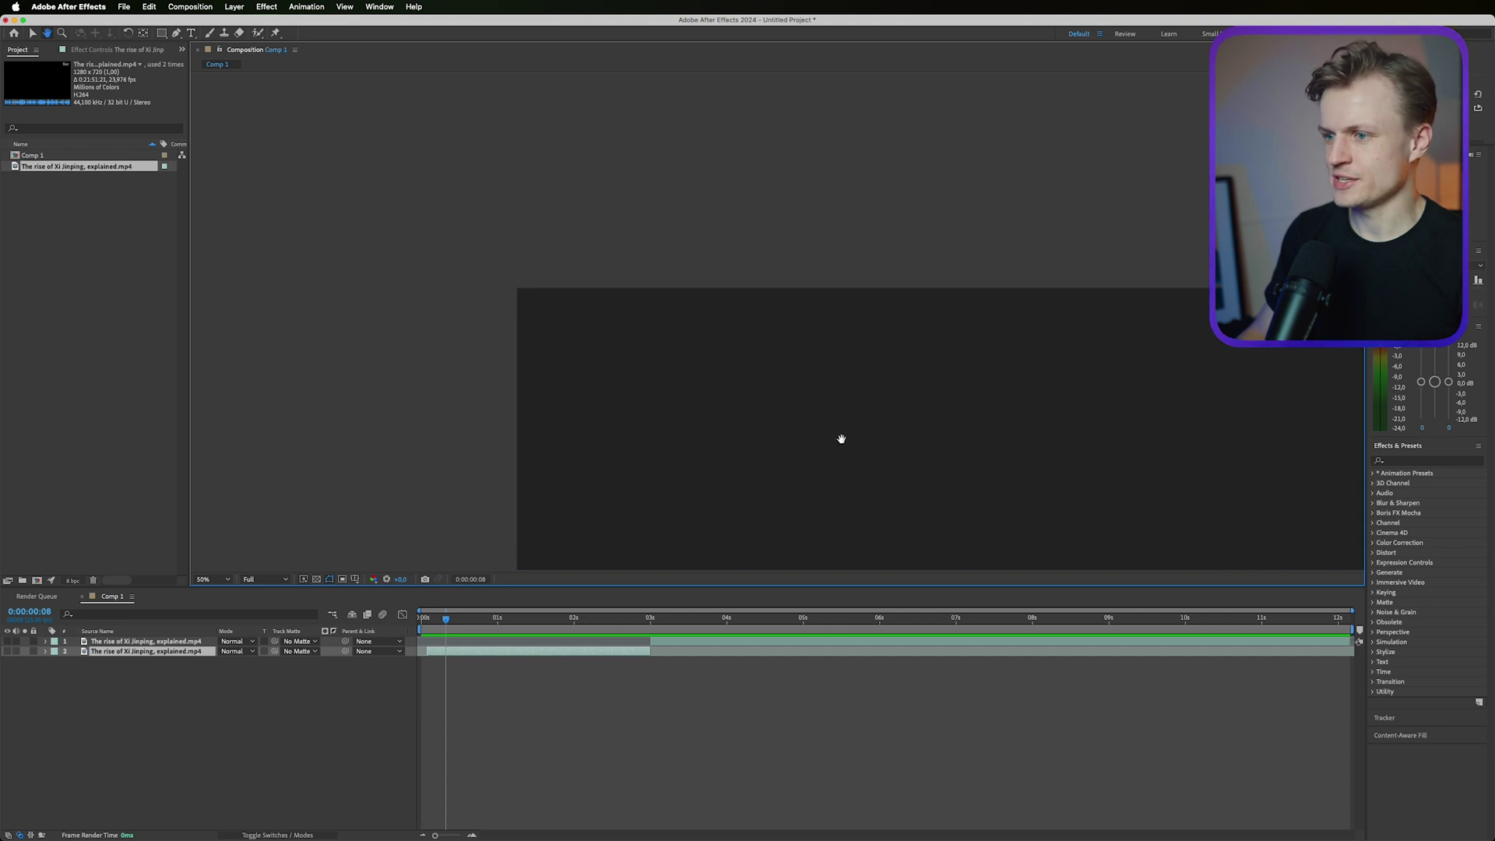
click(1405, 461)
text(grid)
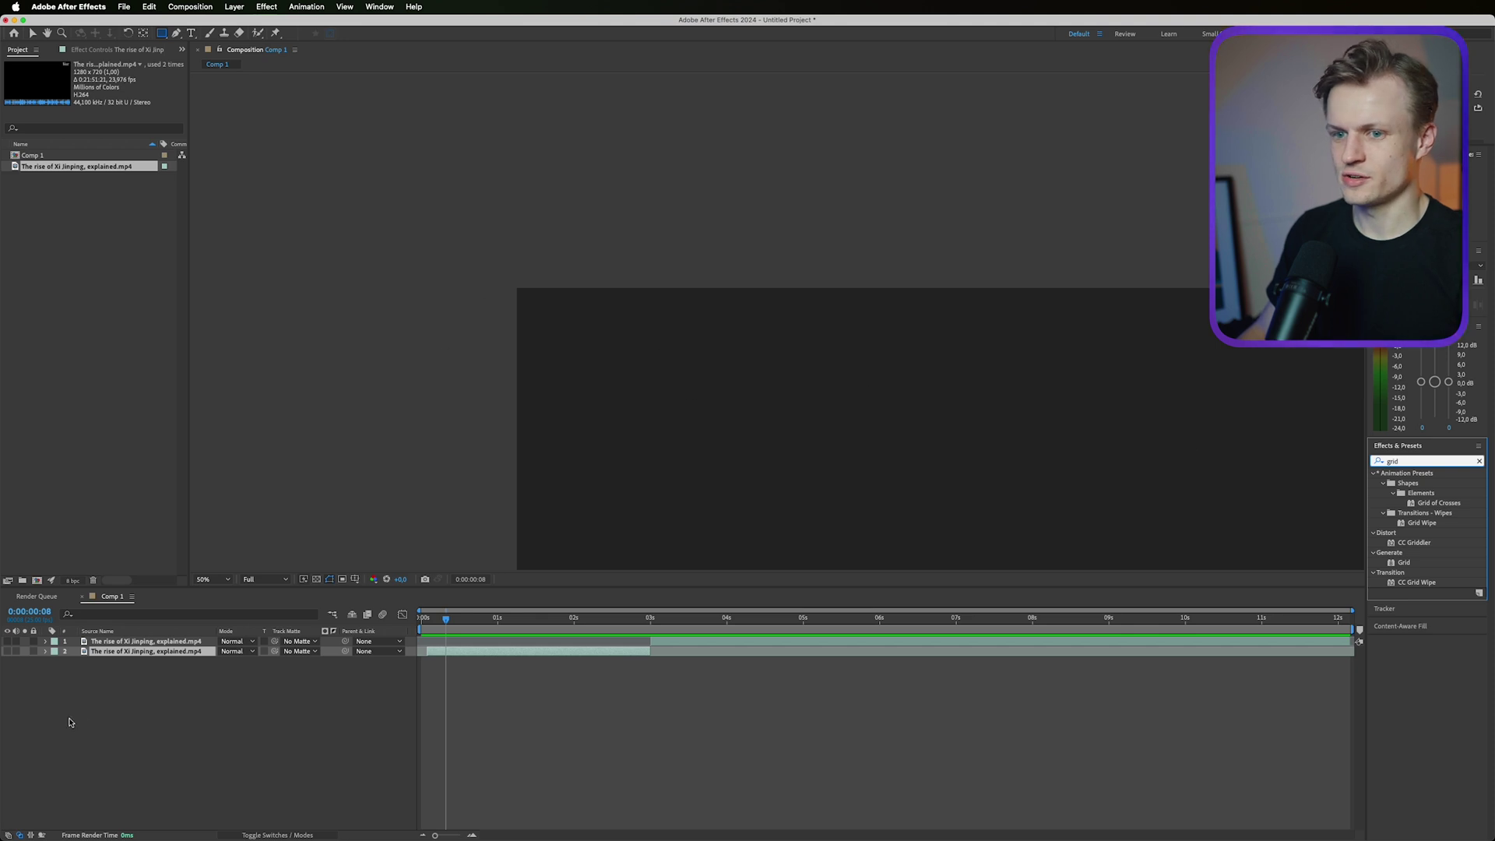
drag(368, 383, 434, 401)
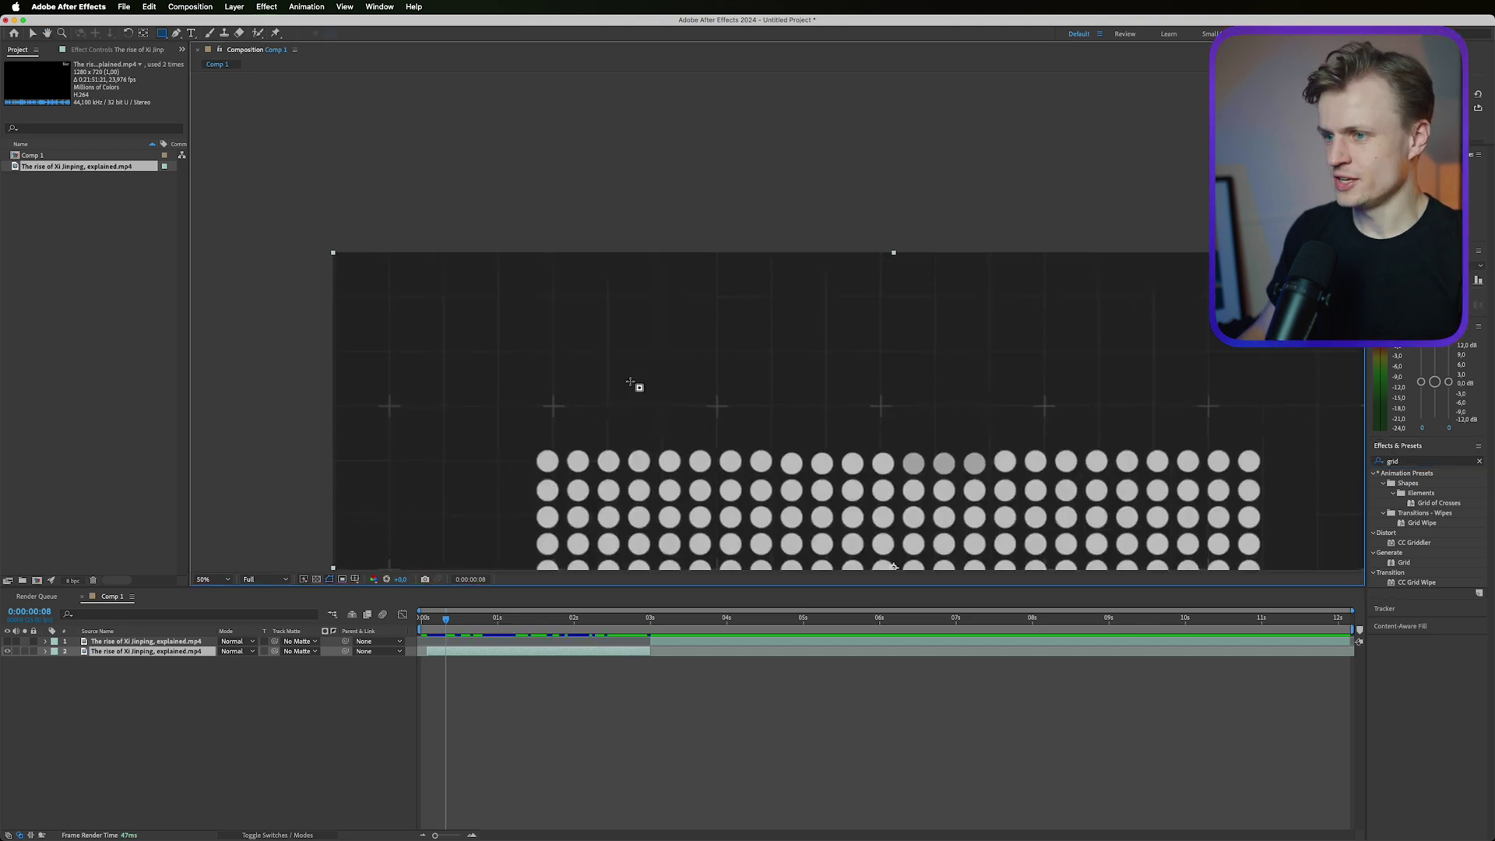
scroll(633, 381, up, 1)
scroll(624, 378, down, 1)
scroll(741, 337, up, 1)
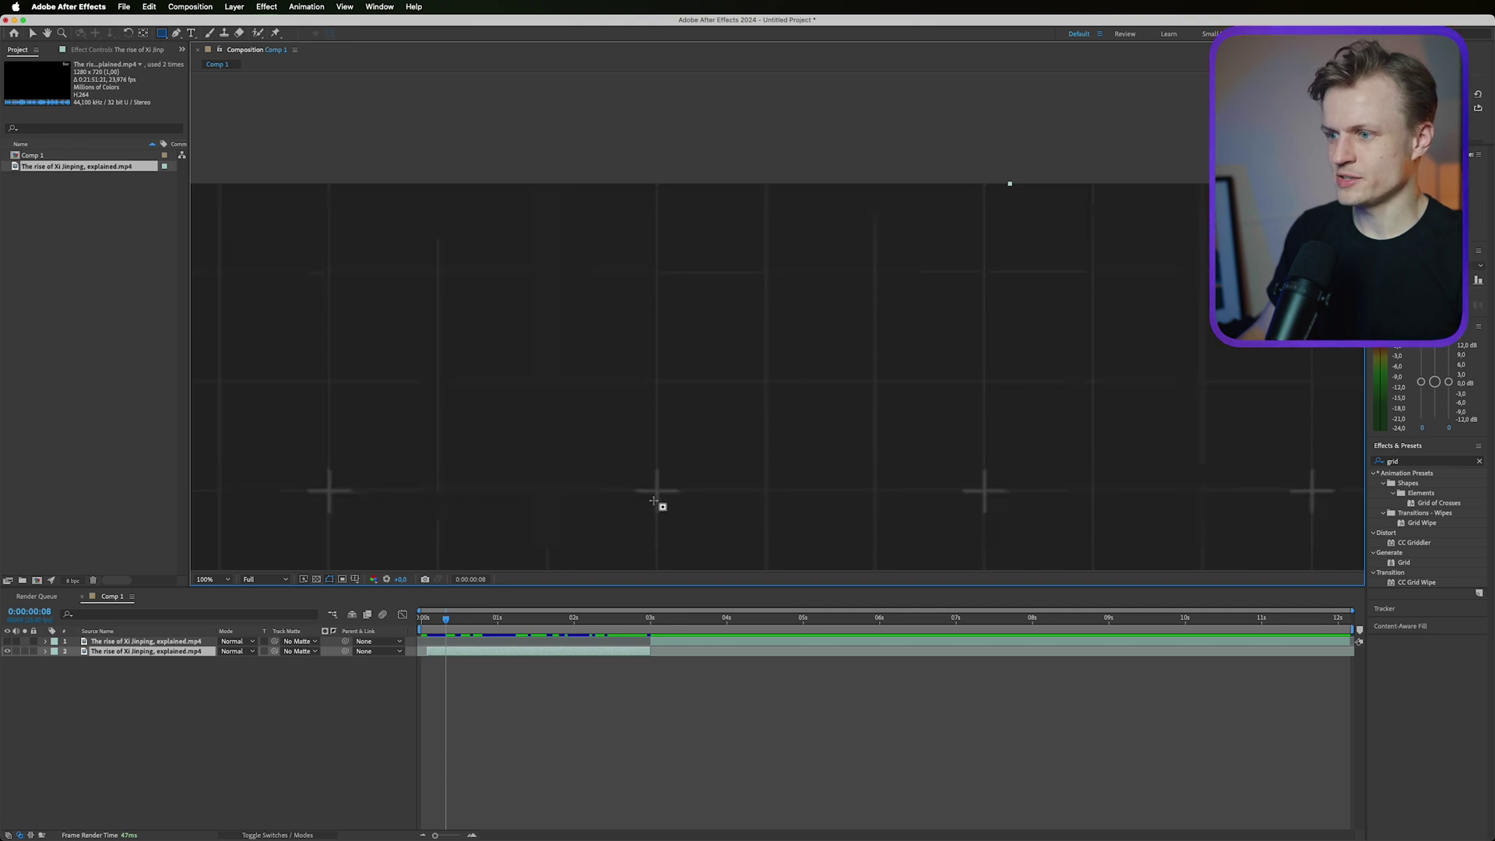
Step: With no layer selected, choose the Rectangle tool and set its fill to None
click(186, 740)
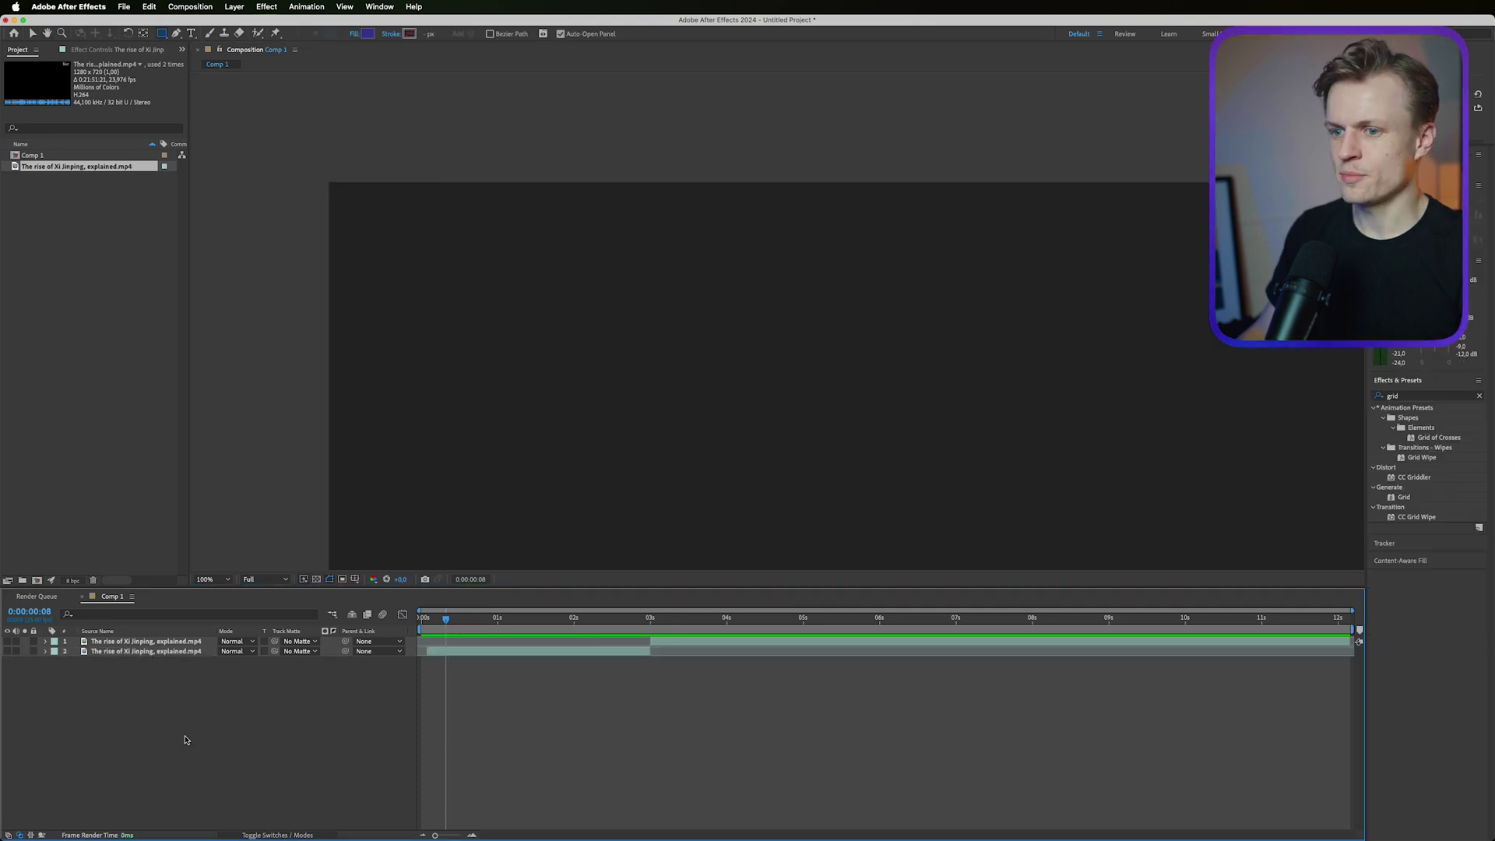
drag(552, 345, 698, 417)
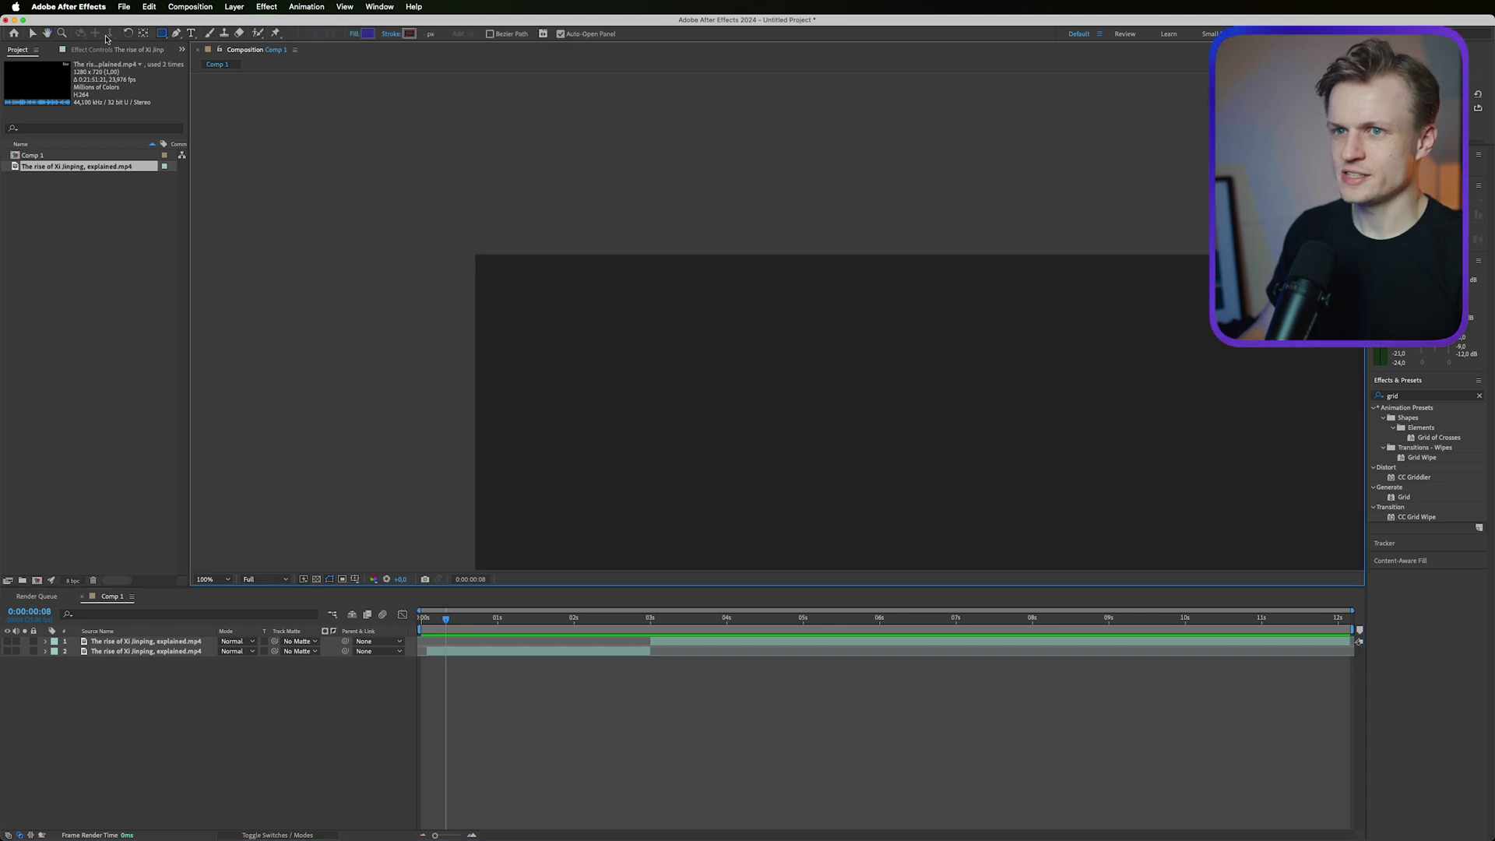
click(161, 36)
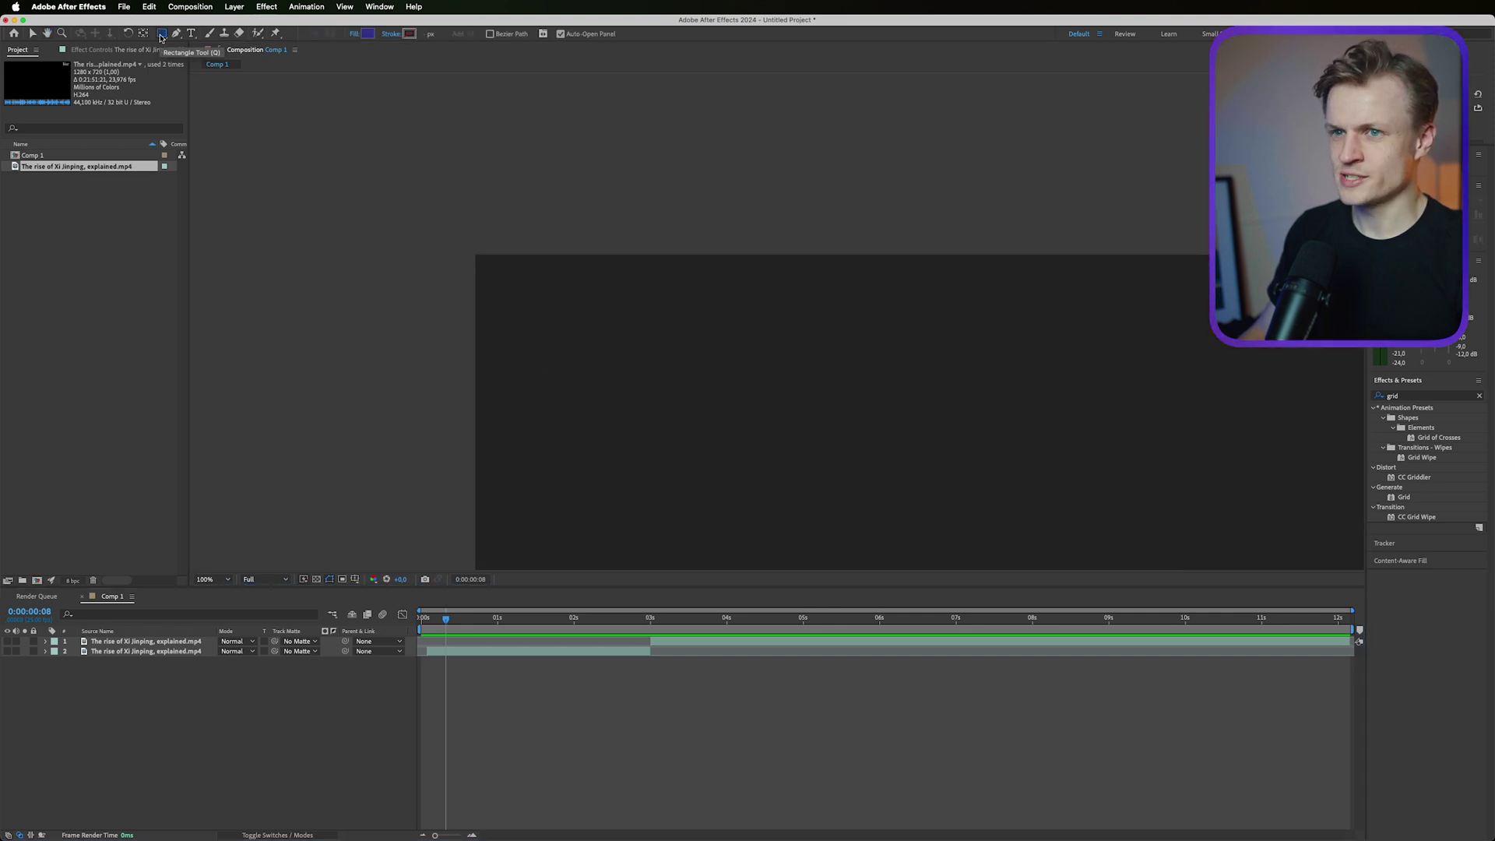
click(356, 33)
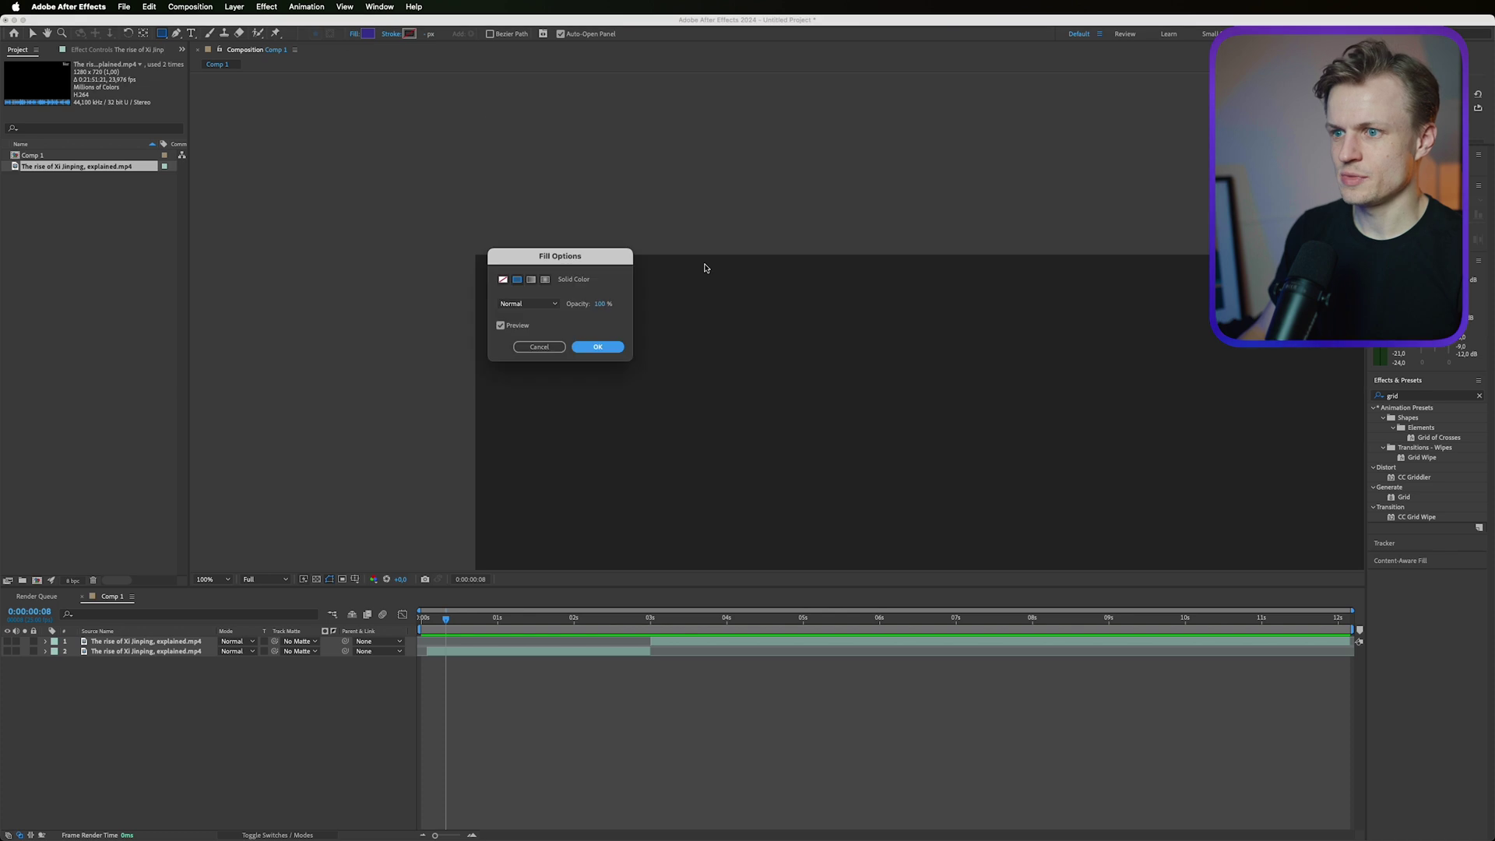
click(503, 279)
click(597, 346)
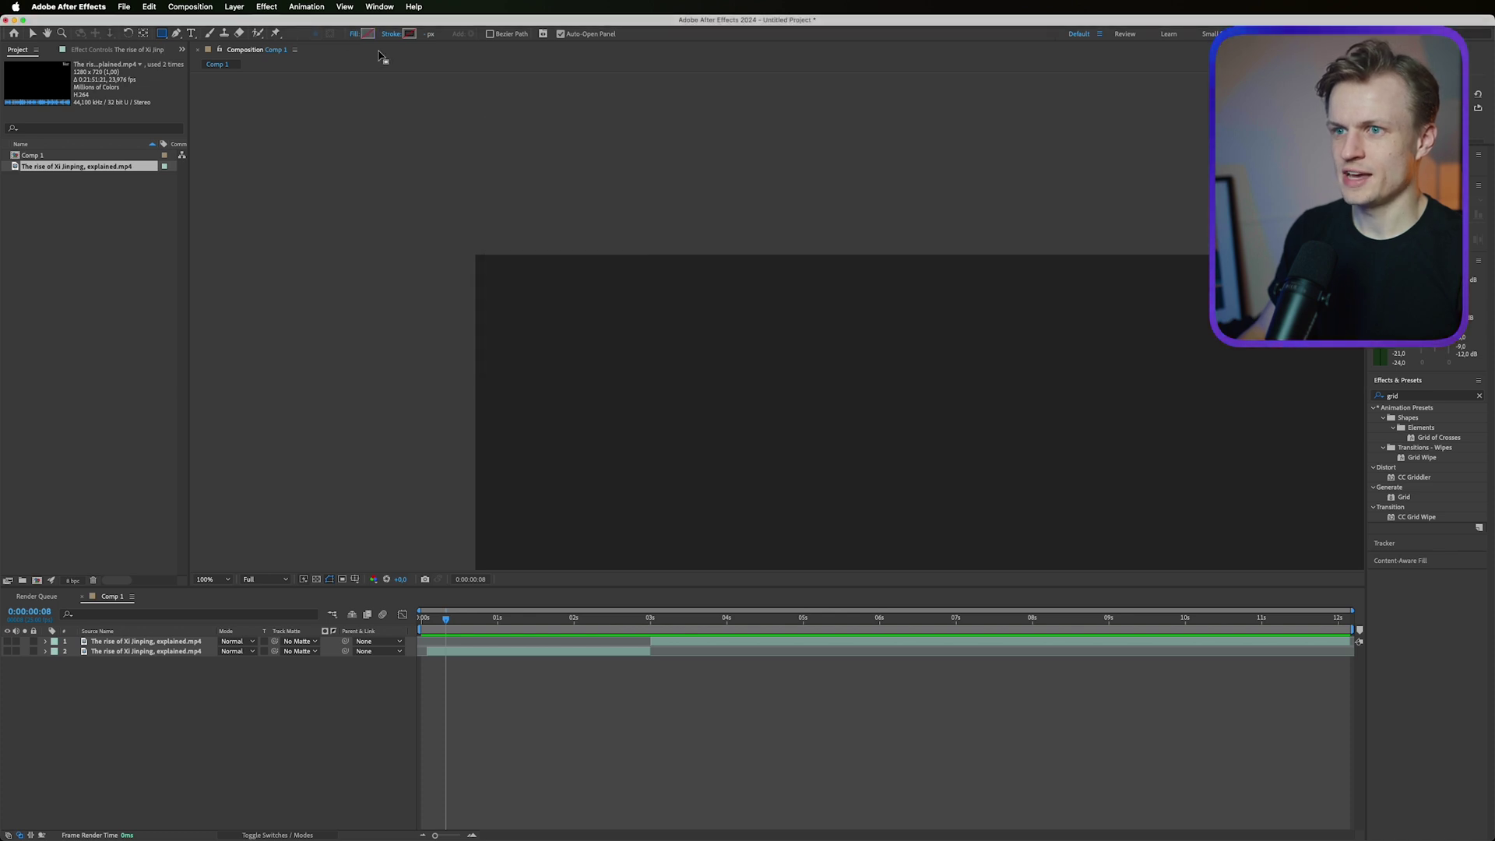
Step: Set the shape stroke to solid white (FFFFFF) and reduce its width from the default
click(387, 34)
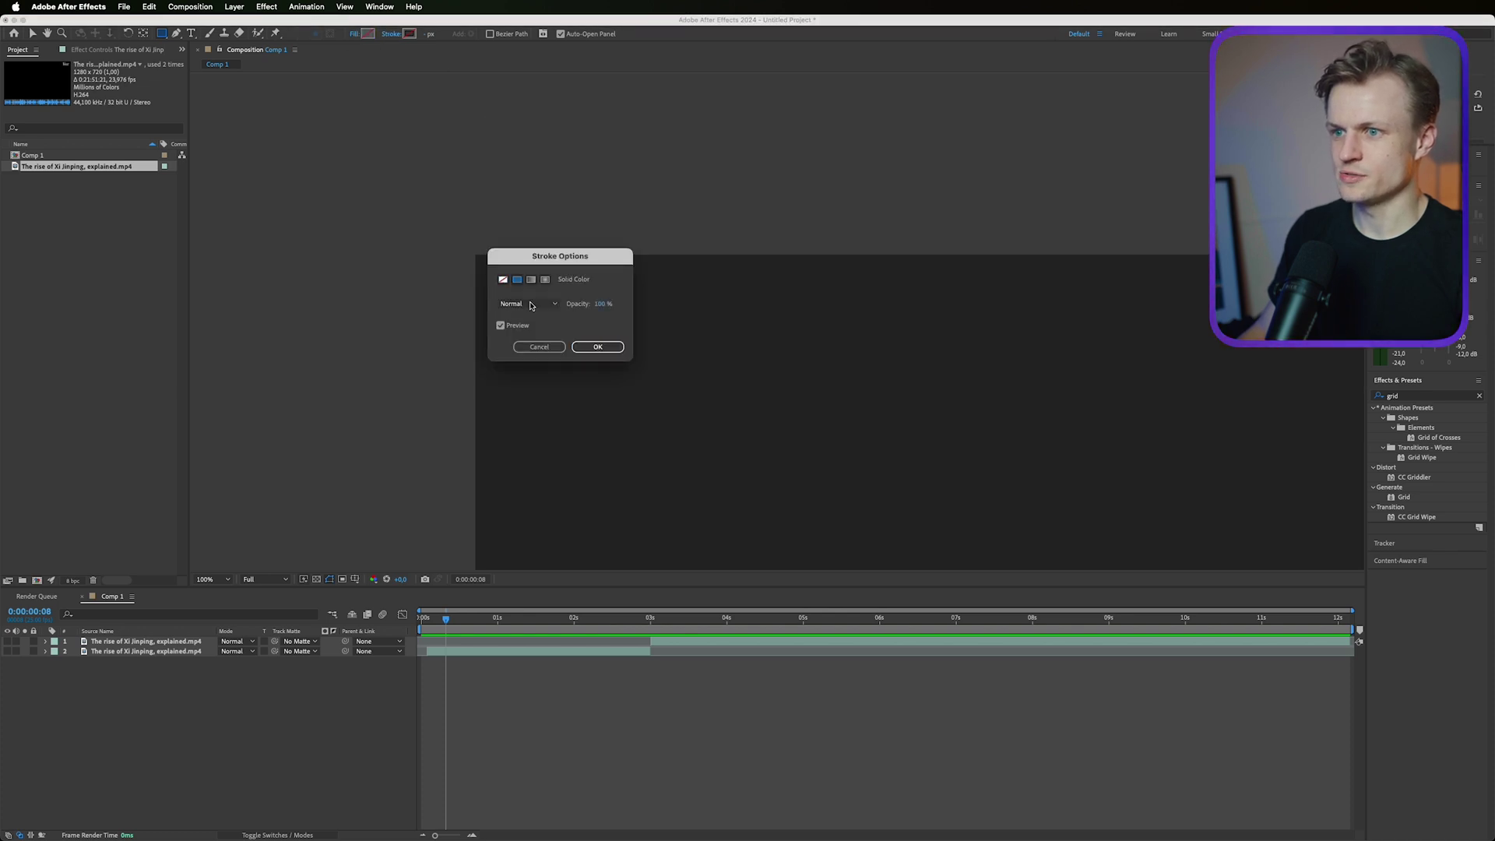
click(598, 346)
click(409, 33)
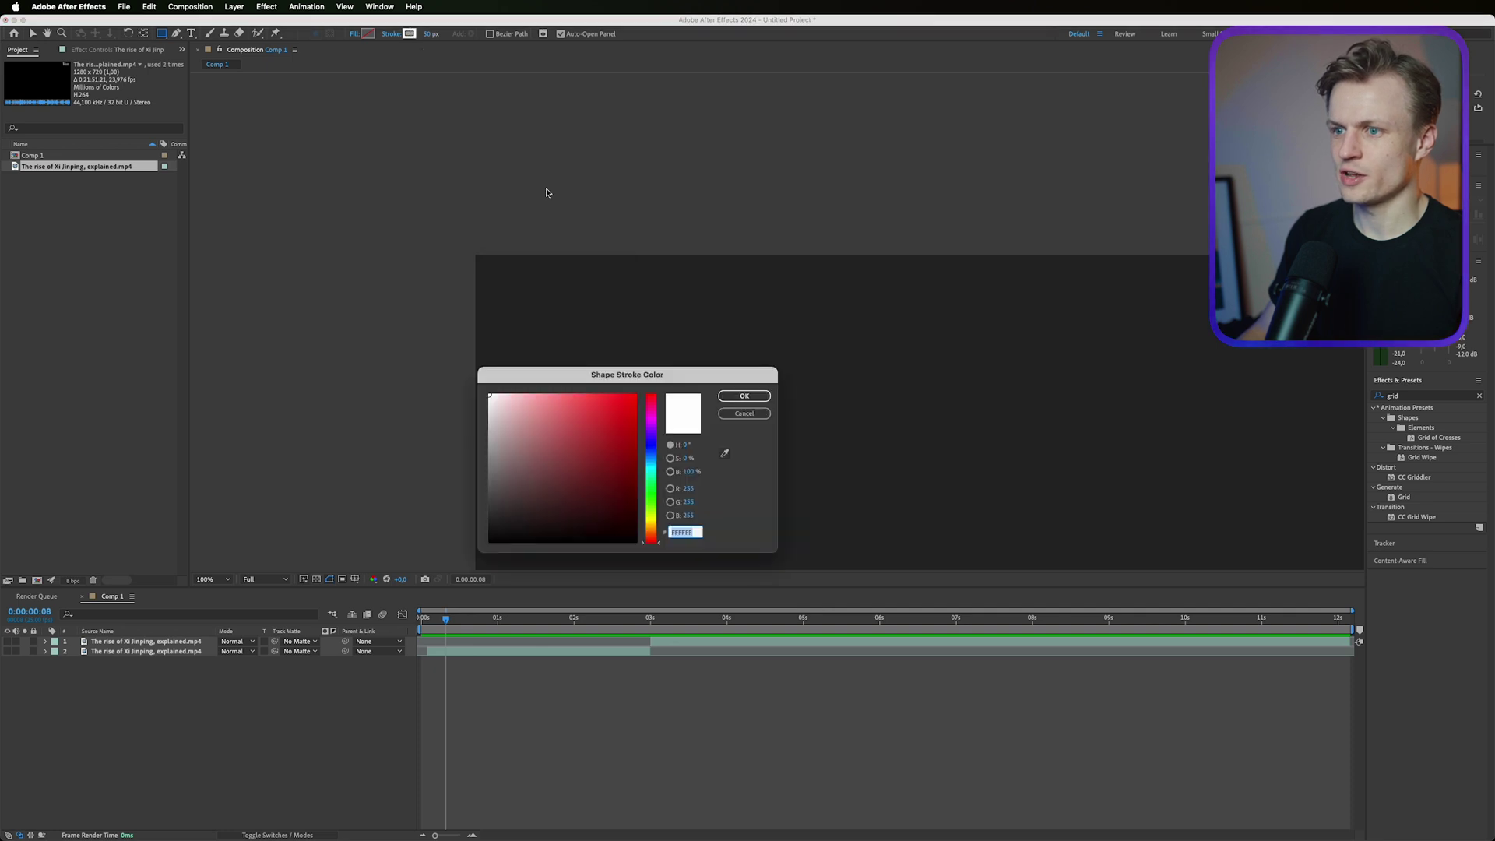
click(532, 419)
click(735, 396)
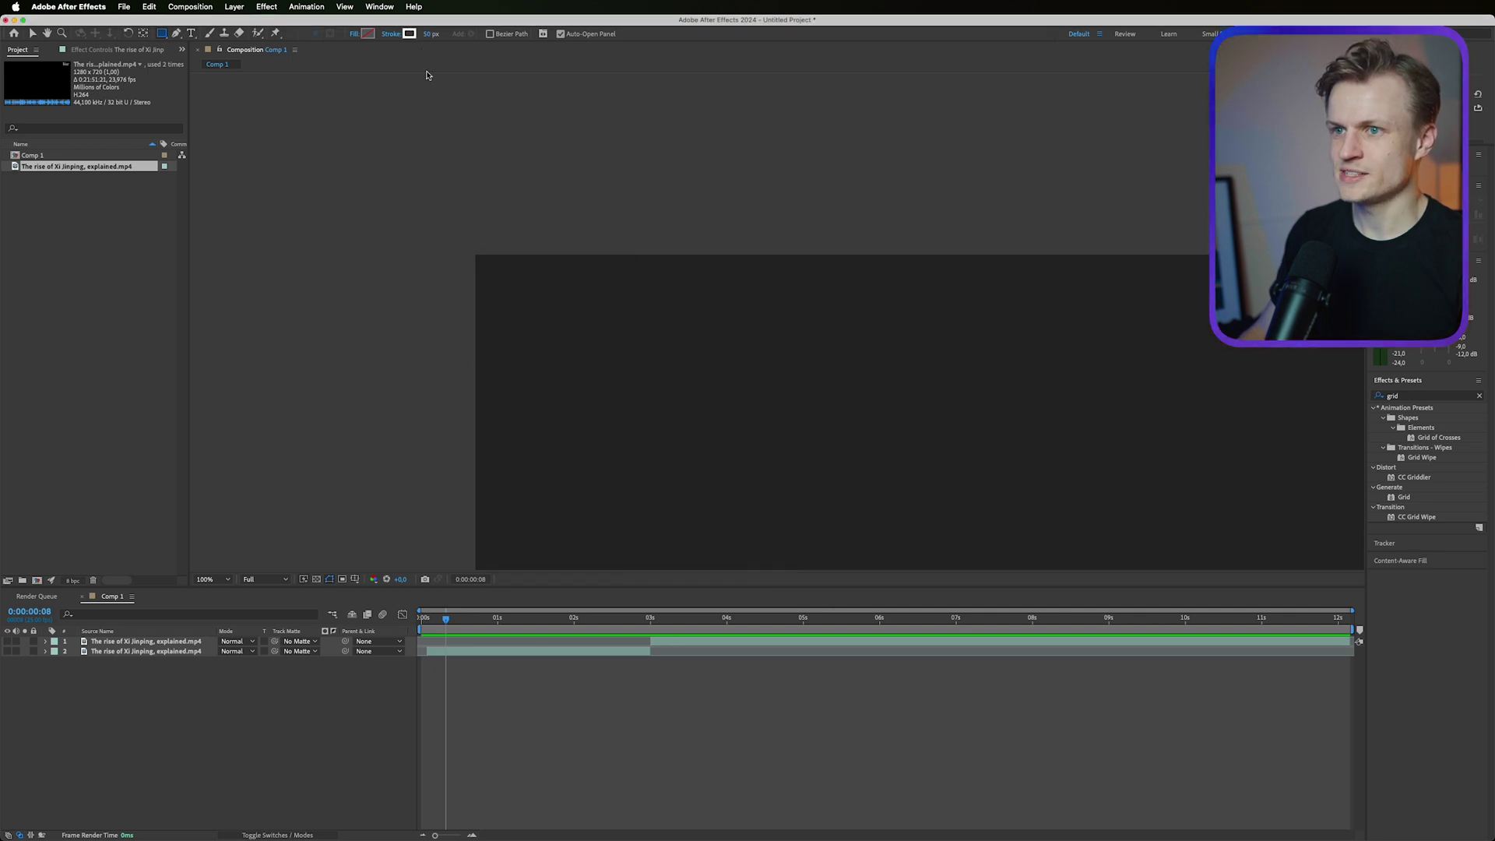
click(433, 34)
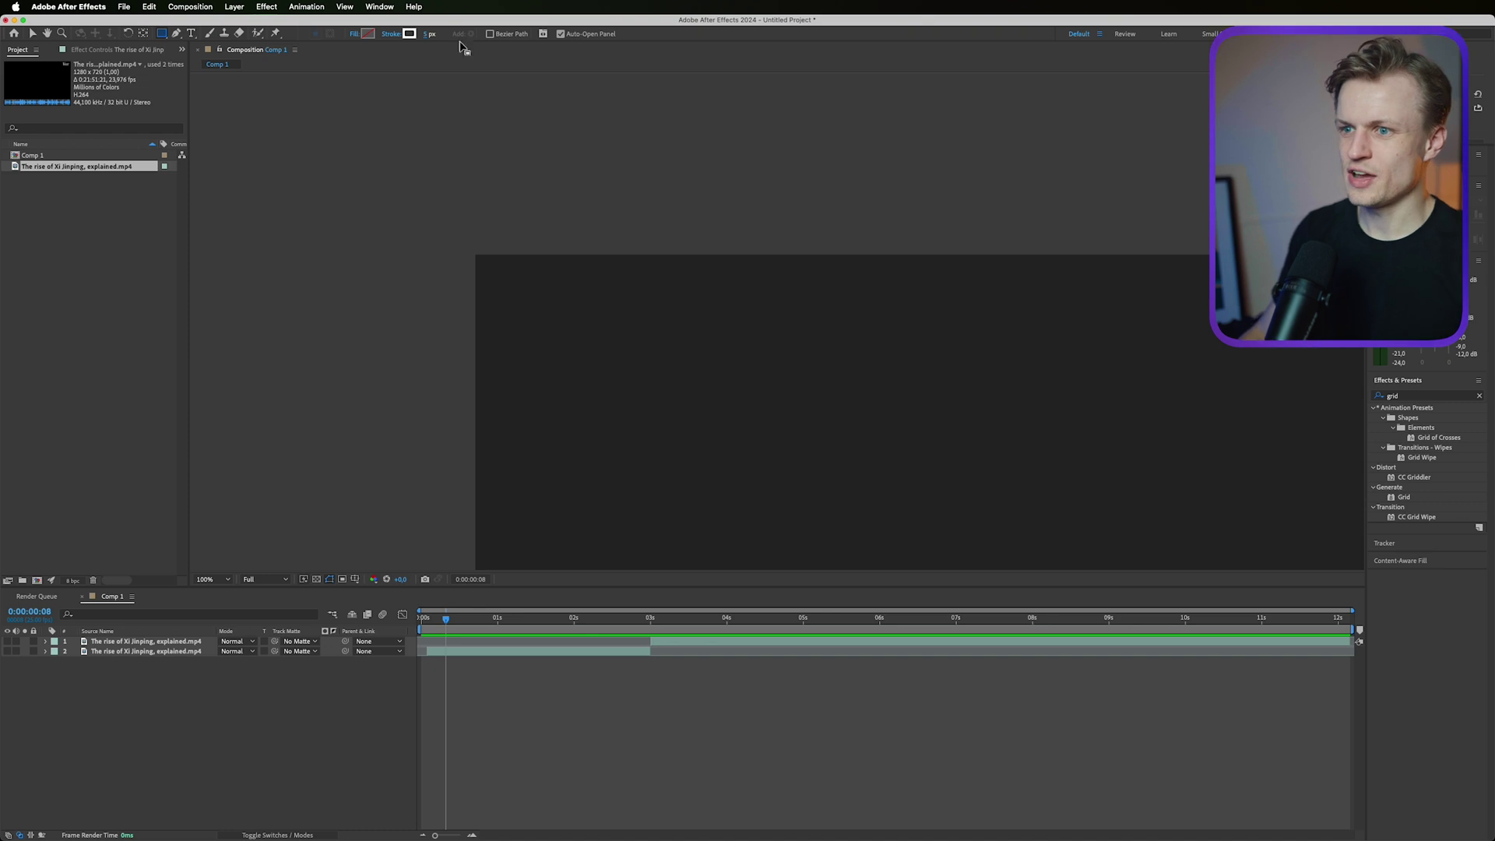
Step: Draw a square about 184 px wide at the composition's upper-left corner and thin its stroke
drag(473, 248, 582, 357)
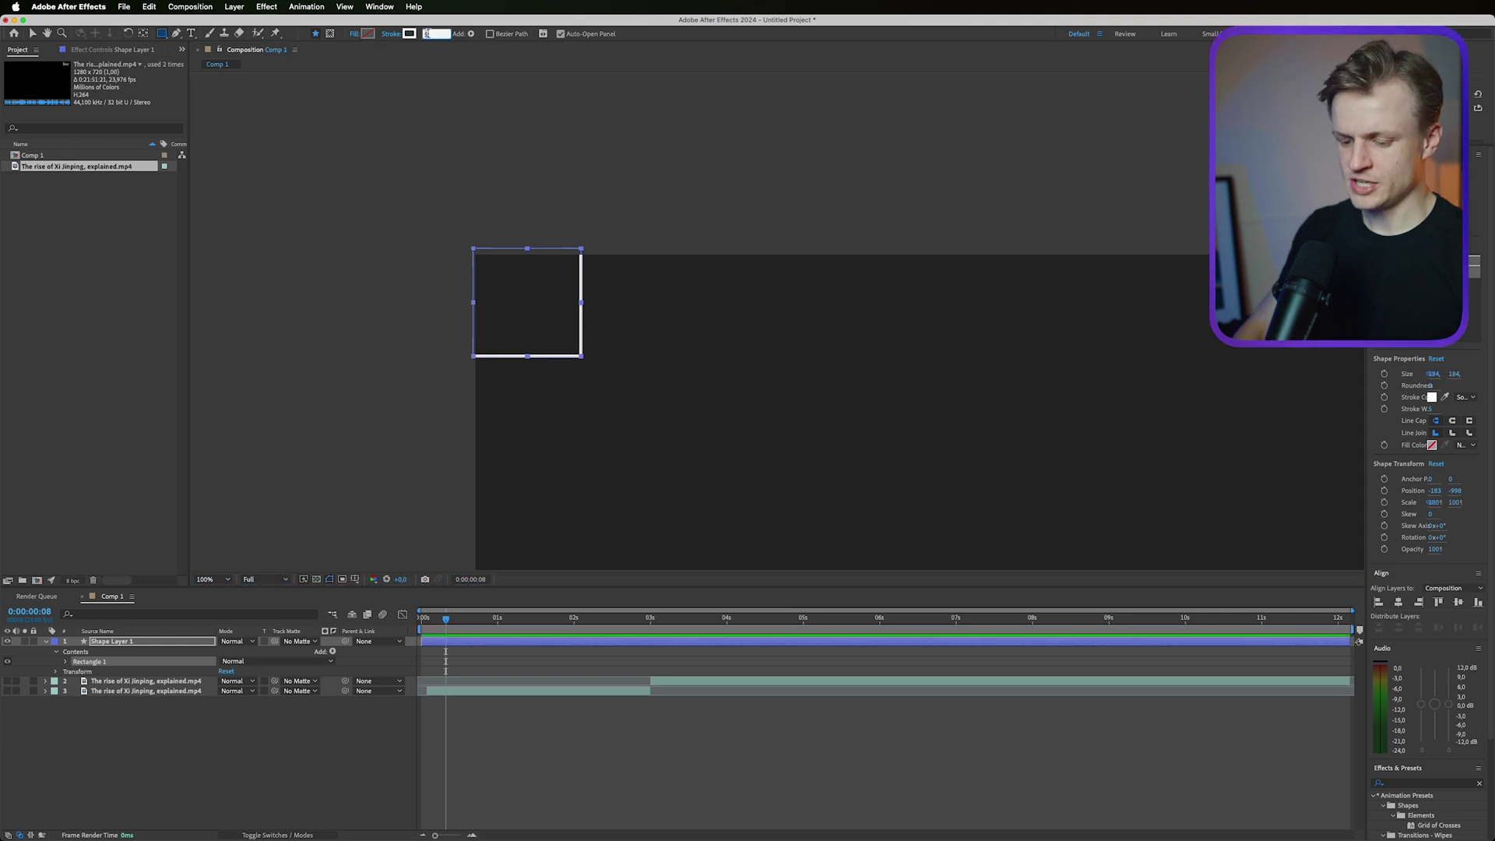
key(Return)
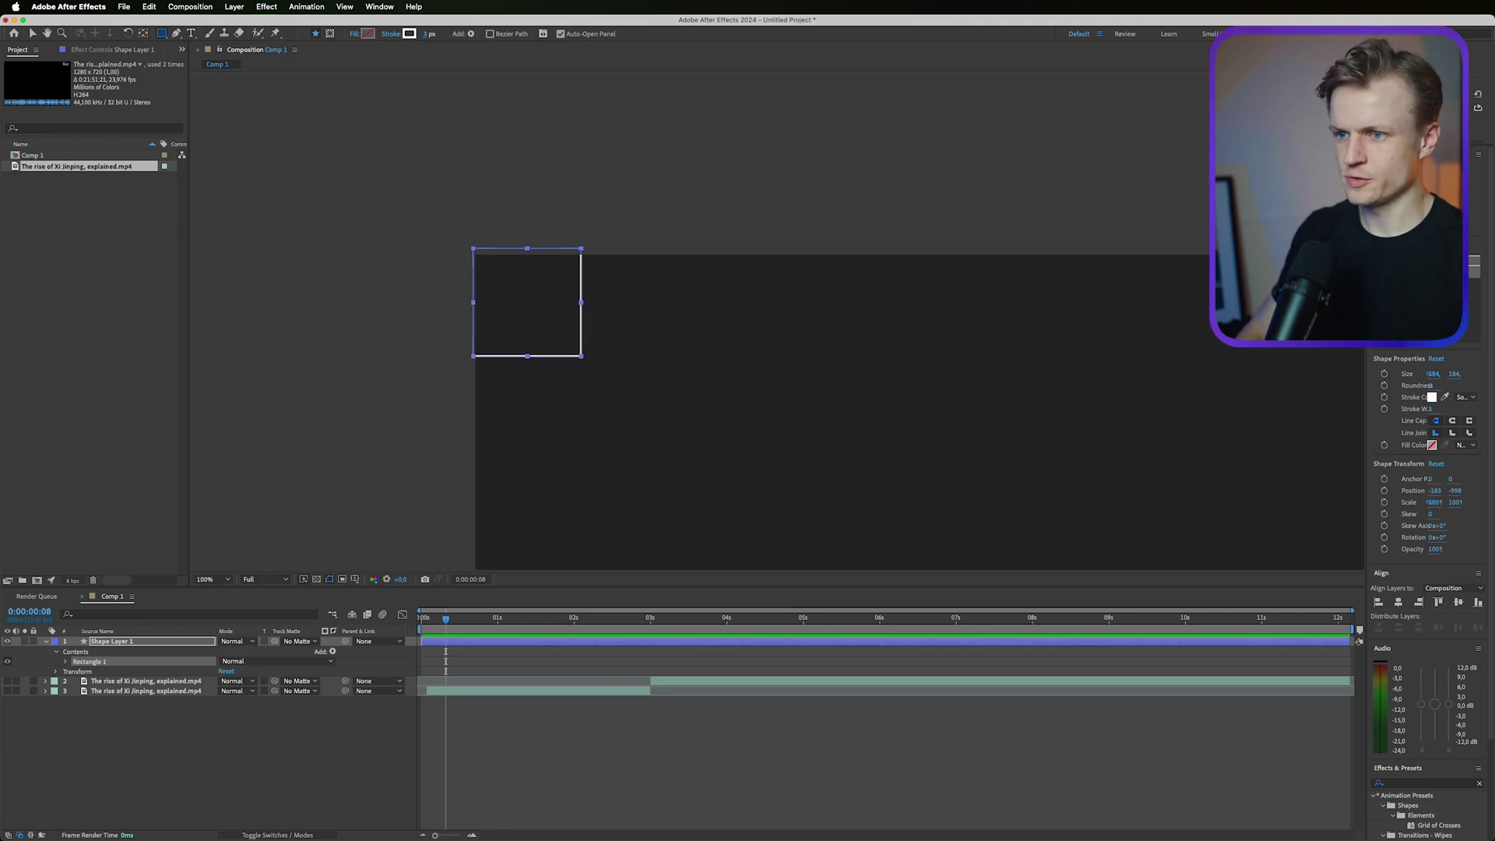
click(304, 730)
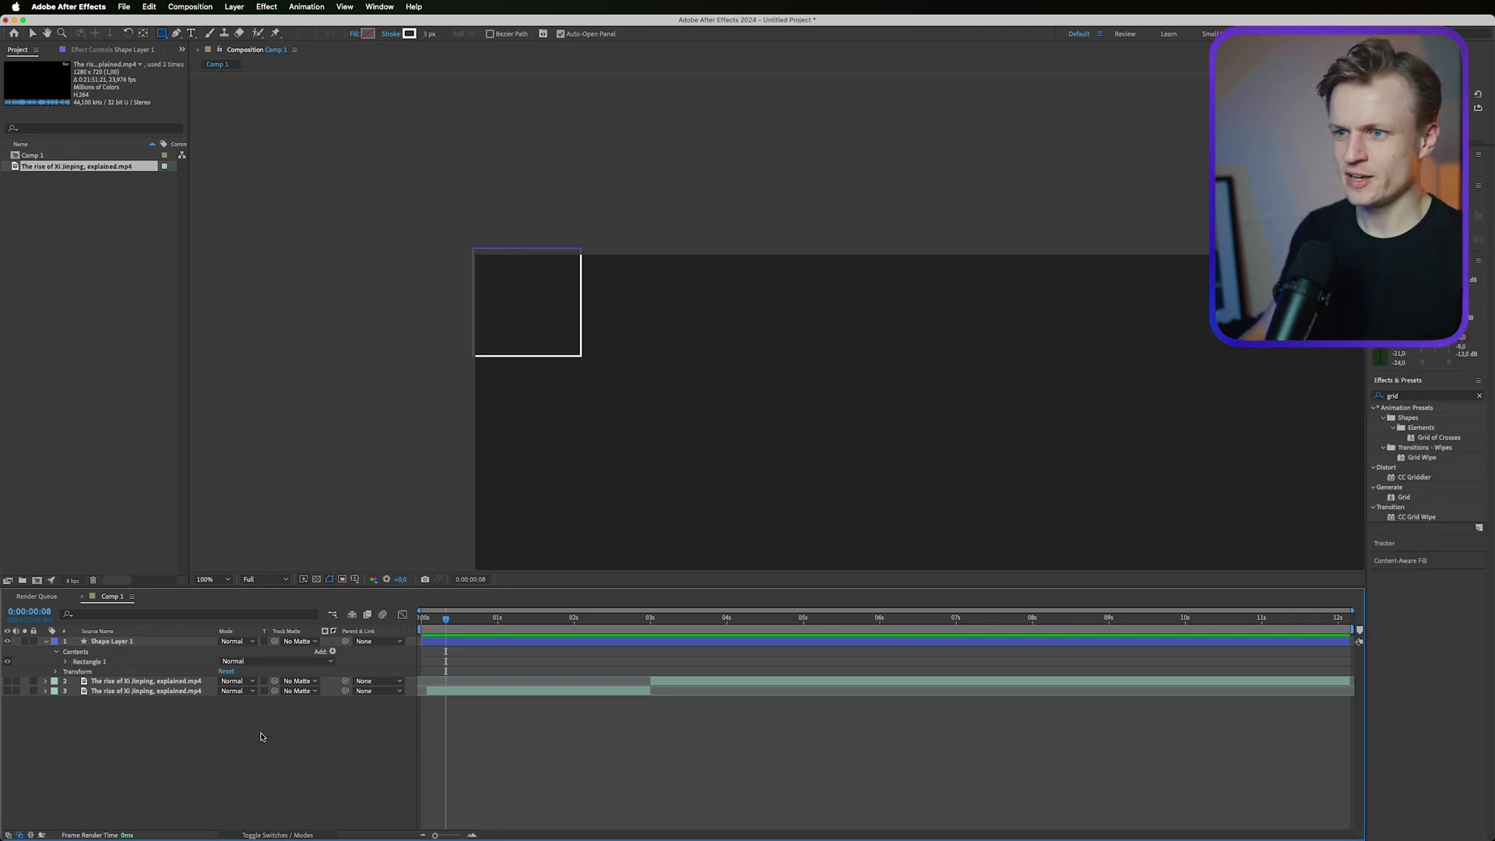
Step: Duplicate the square within the shape layer and place the copy directly to its right, edge to edge
click(101, 661)
key(super+d)
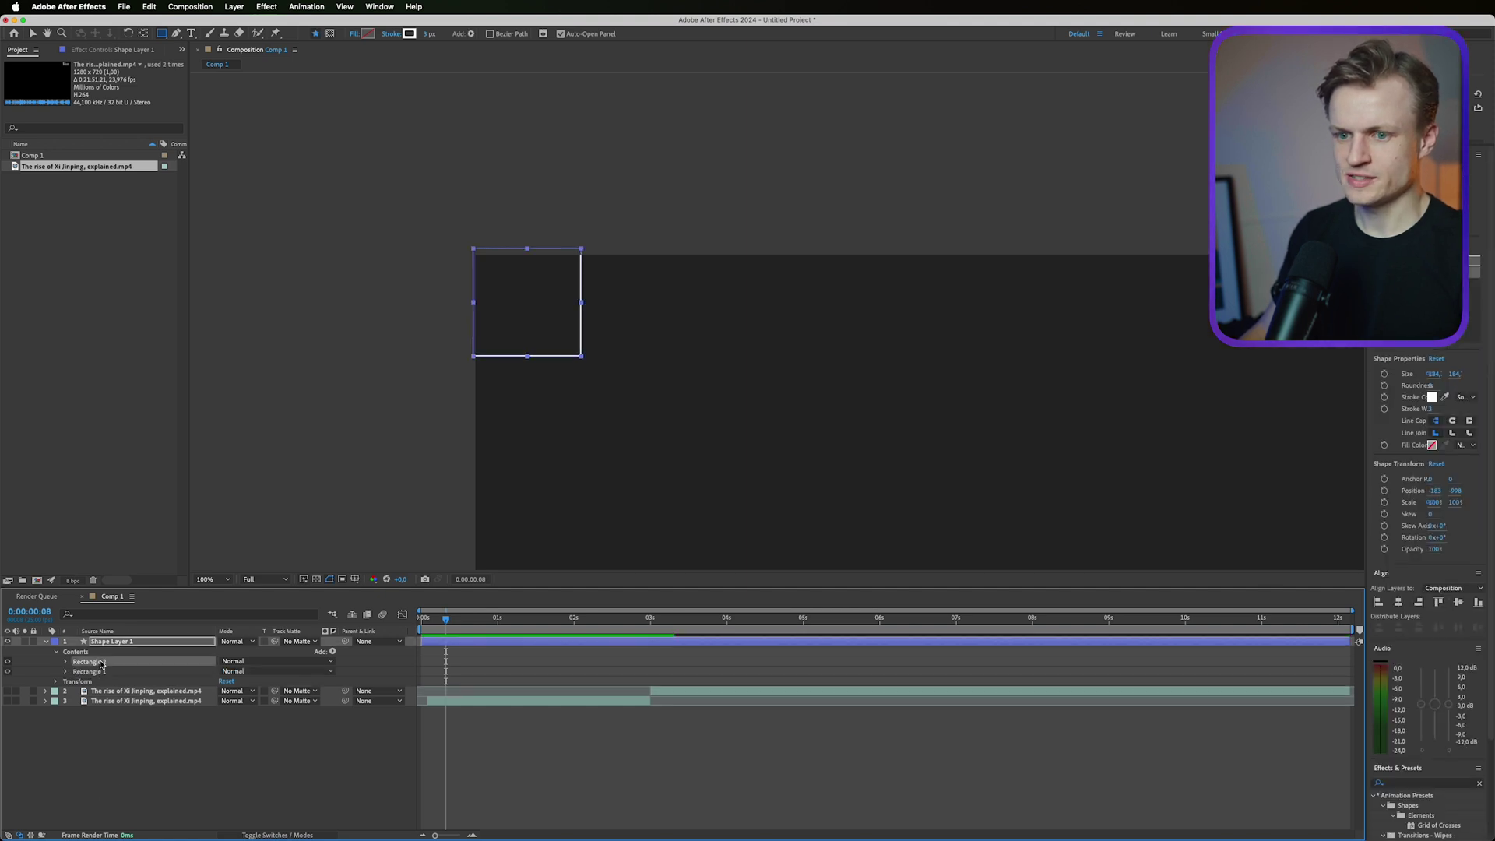
key(v)
drag(535, 350, 642, 351)
Step: Duplicate both squares, group the copies above the originals in the layer contents, and move them right to form a row of four
click(100, 671)
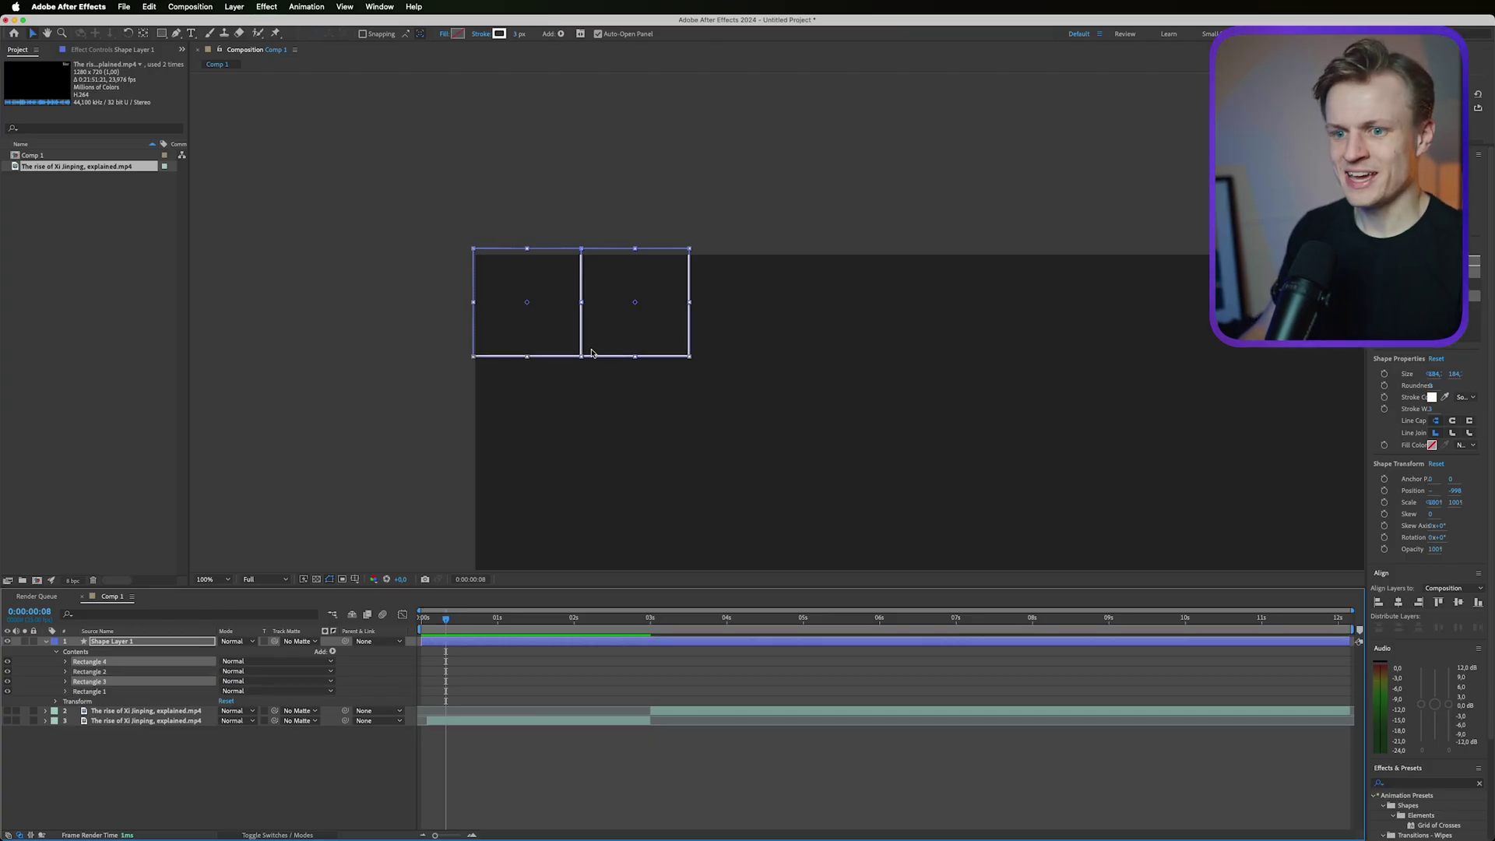
drag(110, 687, 110, 669)
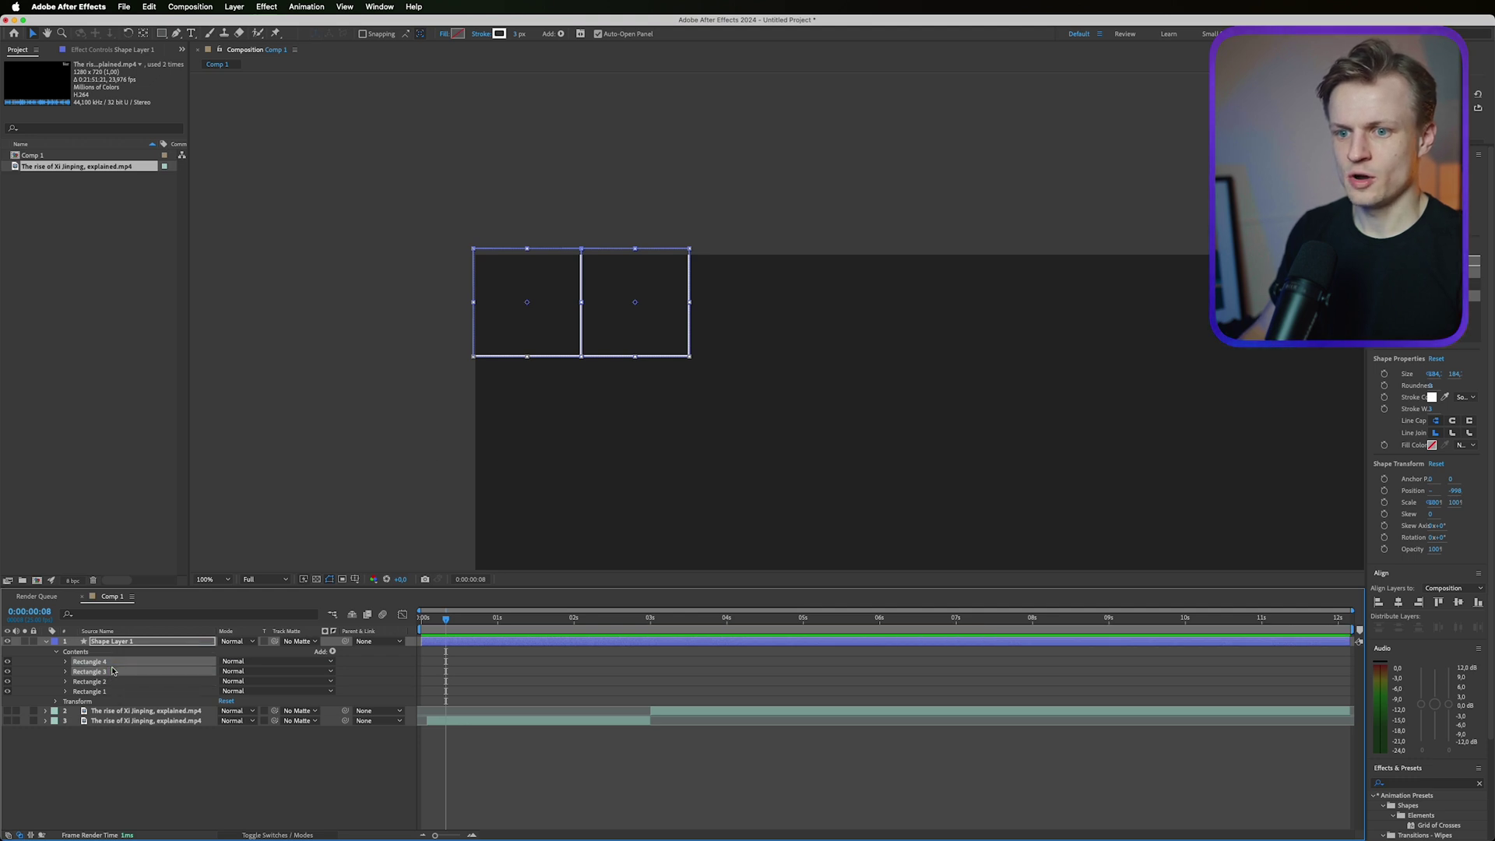
drag(635, 359, 828, 359)
Step: Duplicate all four squares and move the copies directly below to form a second row of the grid
click(90, 691)
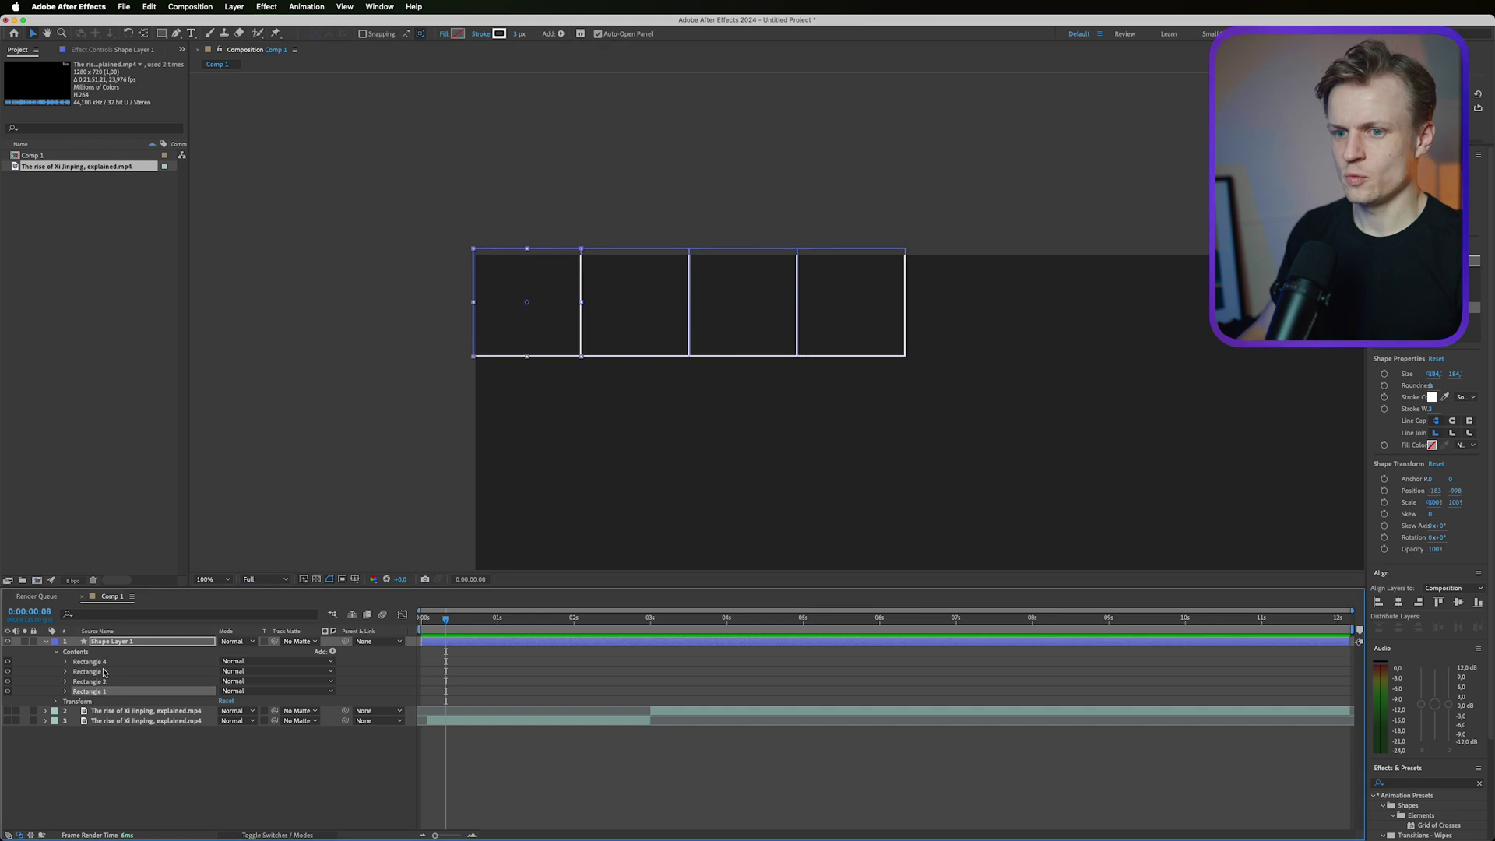
shift+click(105, 664)
key(cmd+d)
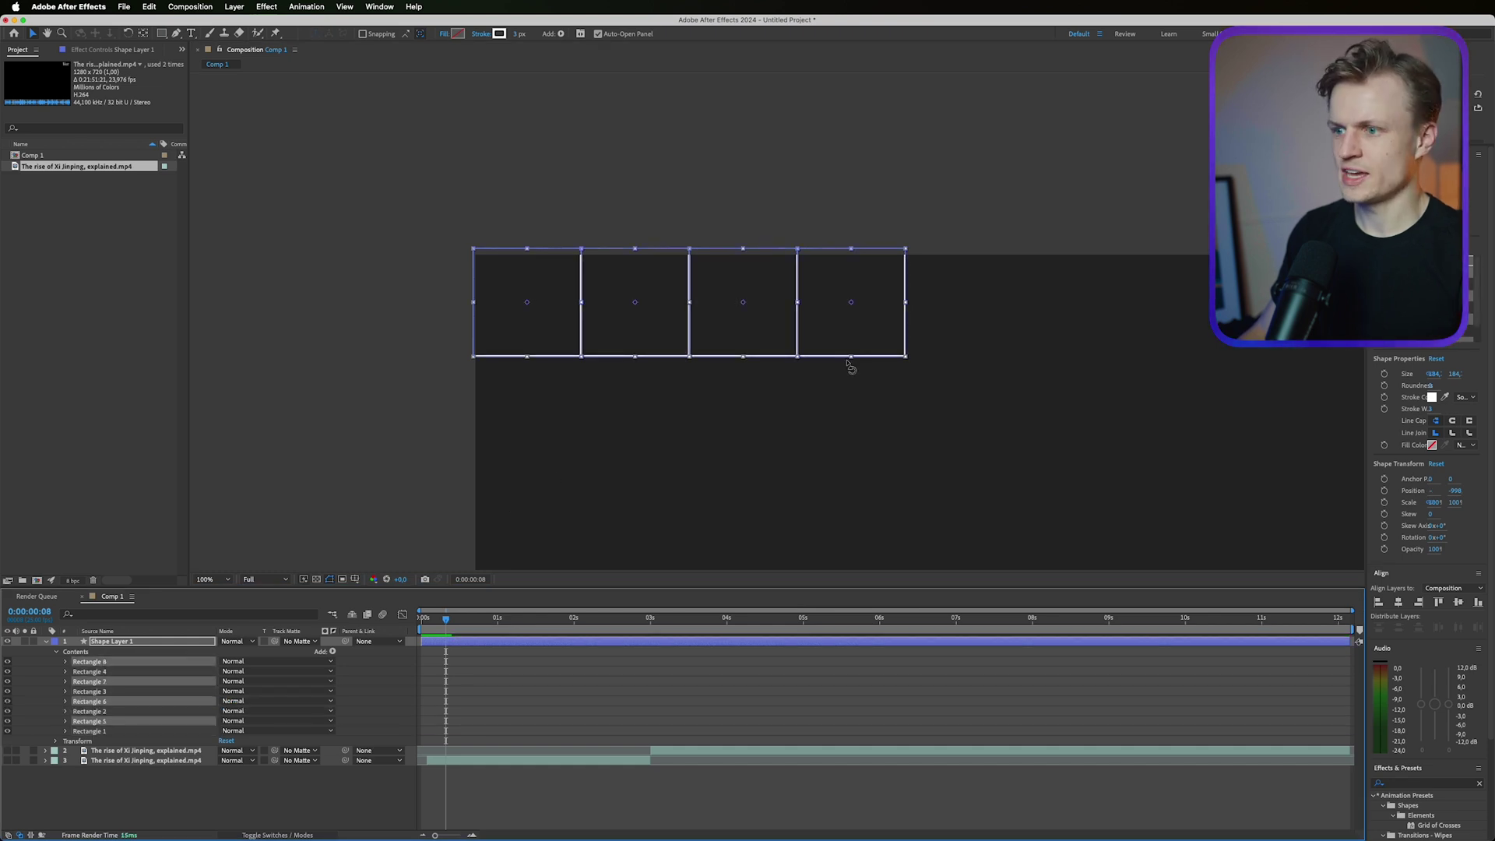
drag(873, 366, 873, 474)
click(676, 693)
Step: Choose the Pen tool and adjust the stroke width on the shape layer that holds the grid
click(176, 35)
click(176, 33)
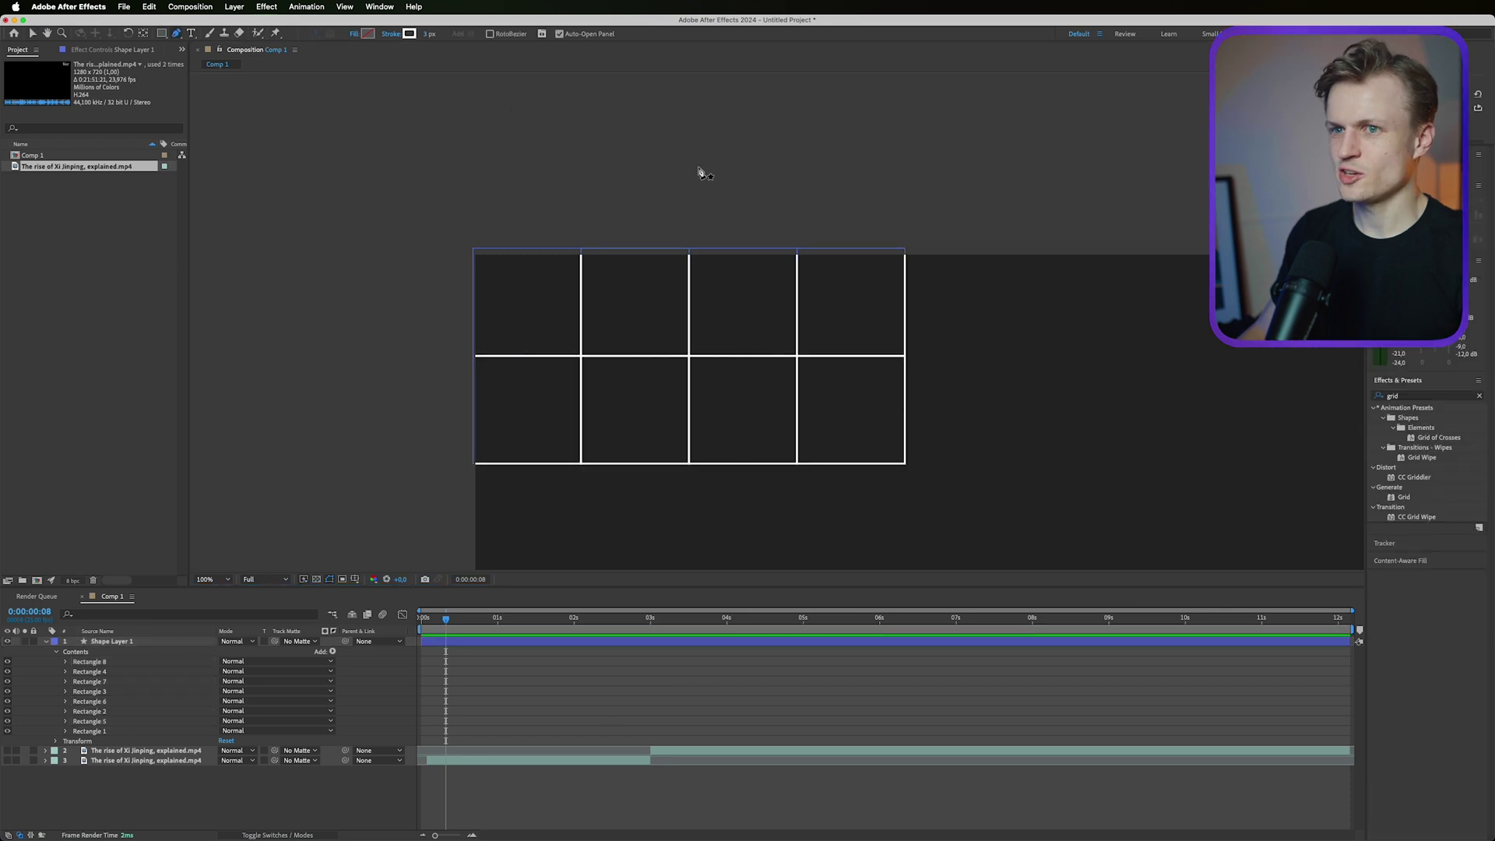
key(h)
drag(954, 511, 738, 376)
scroll(801, 412, up, 2)
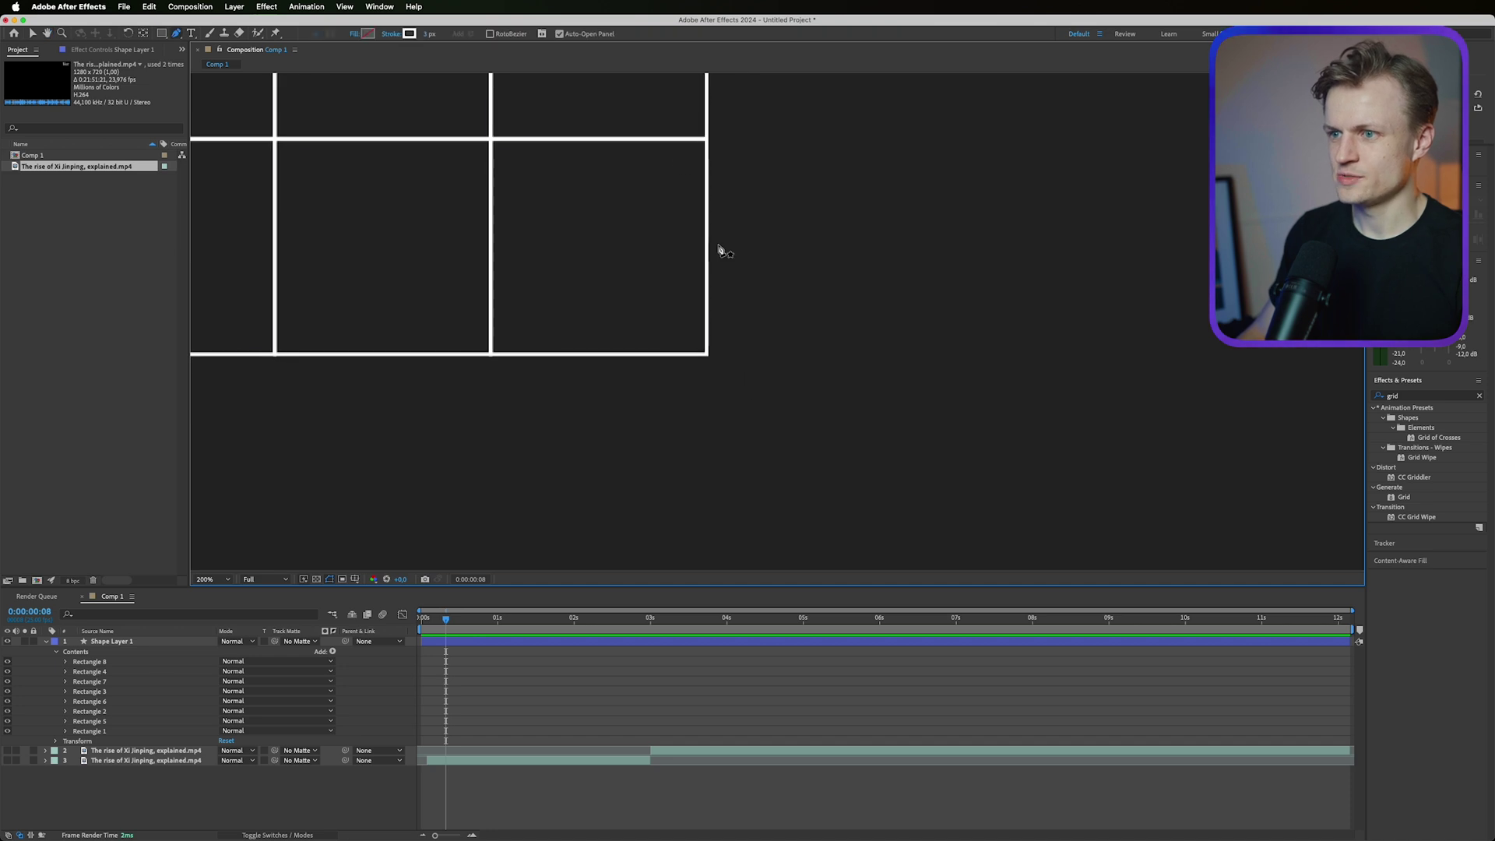
click(156, 643)
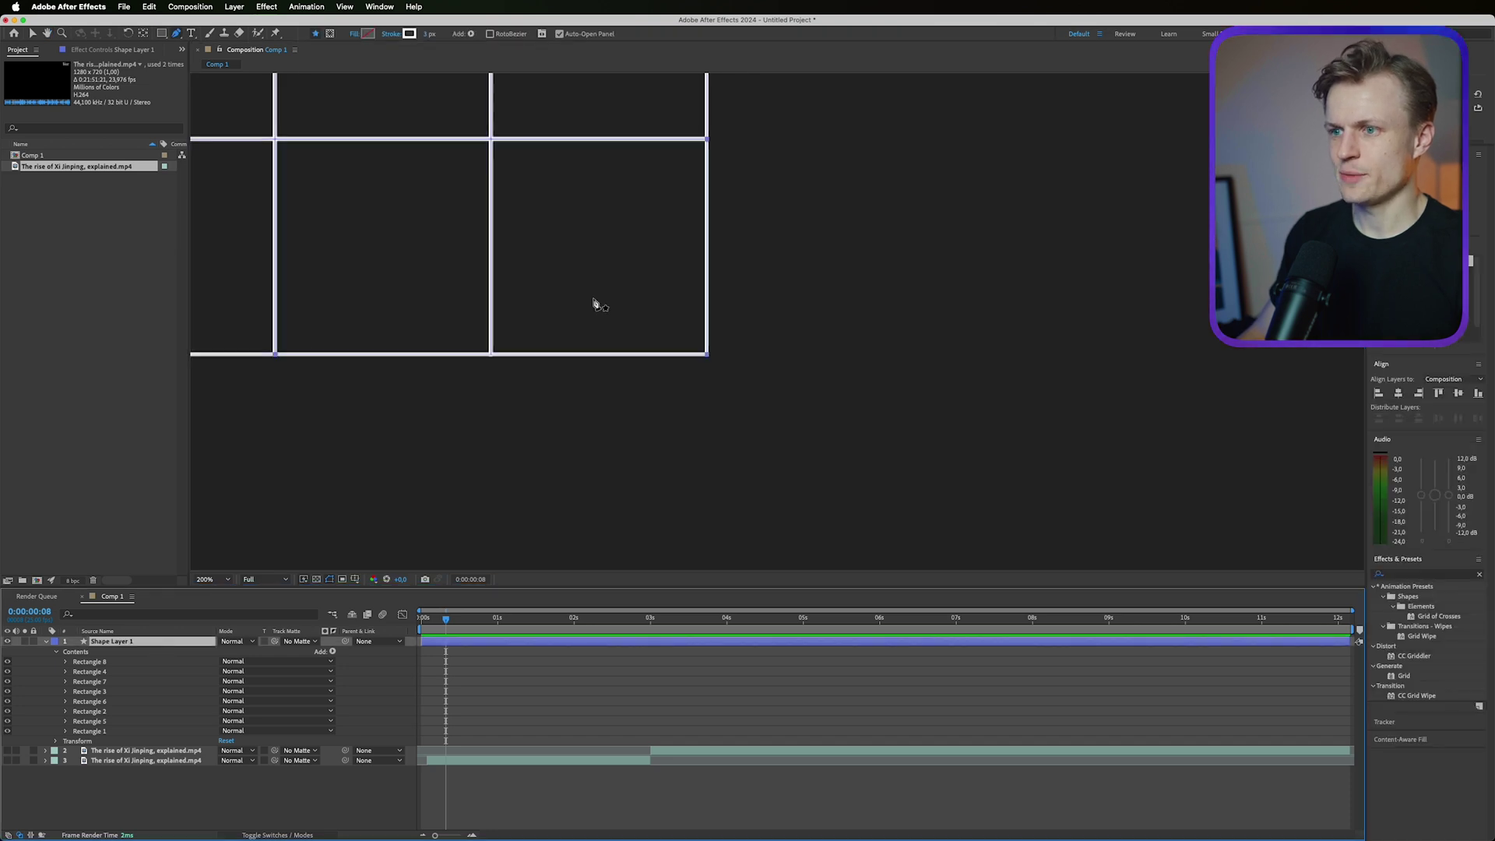
click(429, 33)
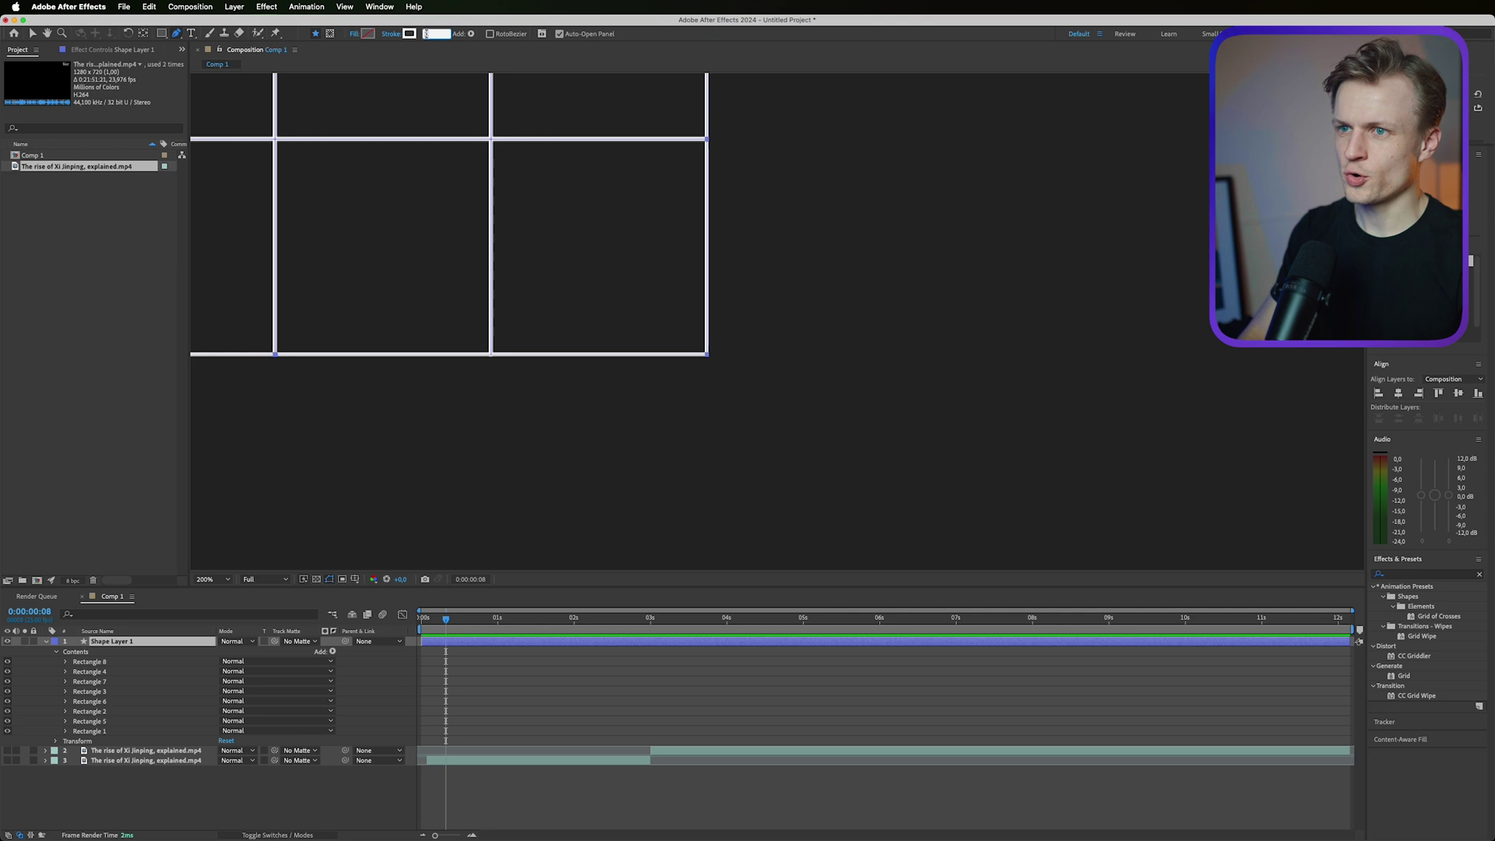
text(4)
key(Return)
Step: Draw a vertical and a horizontal Pen line inside the shape layer, crossing at the lower-right corner of the grid
click(707, 245)
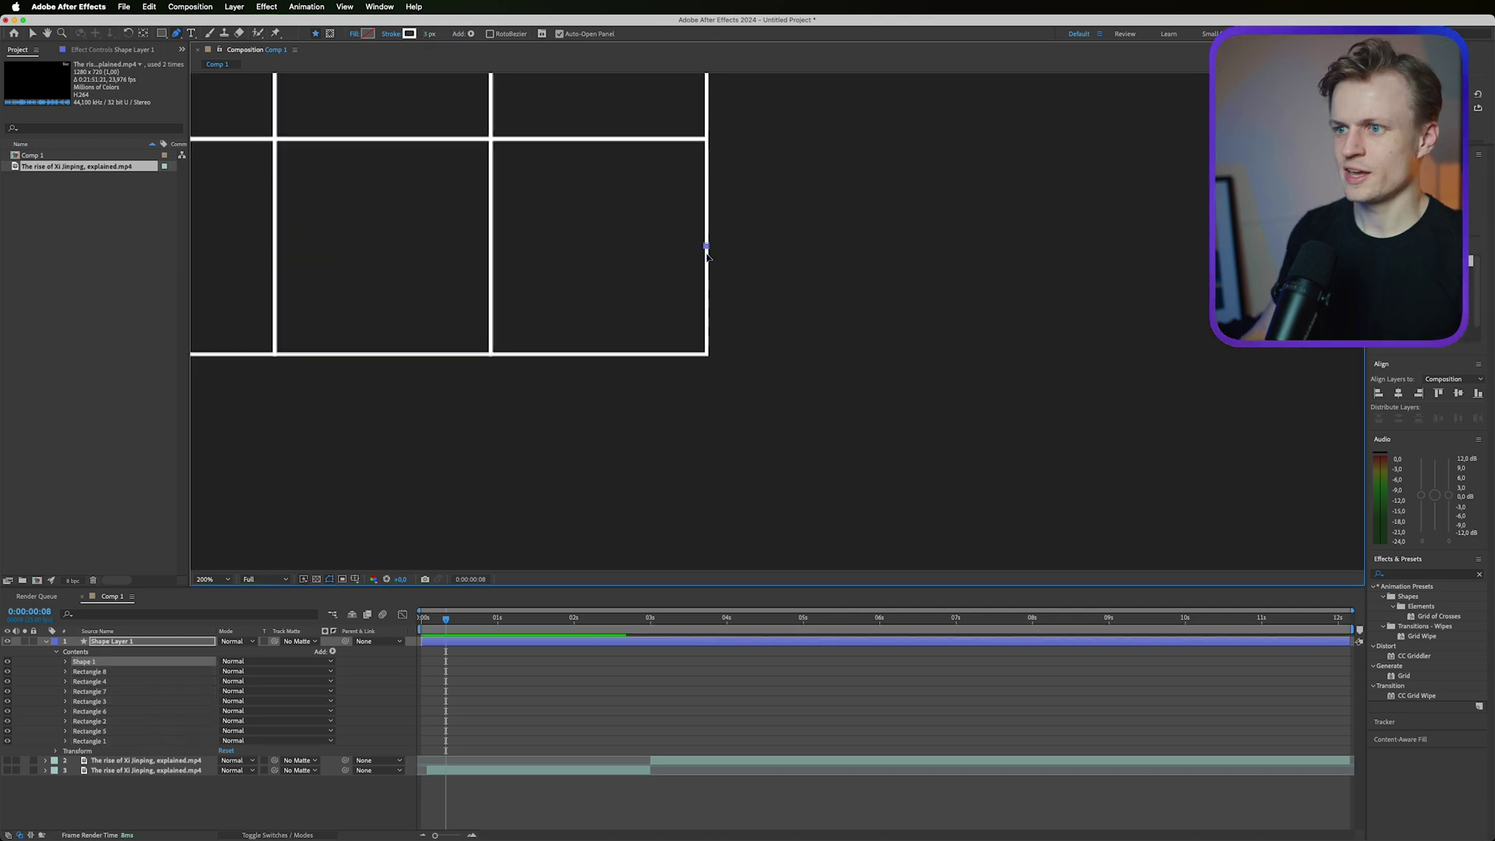
click(706, 468)
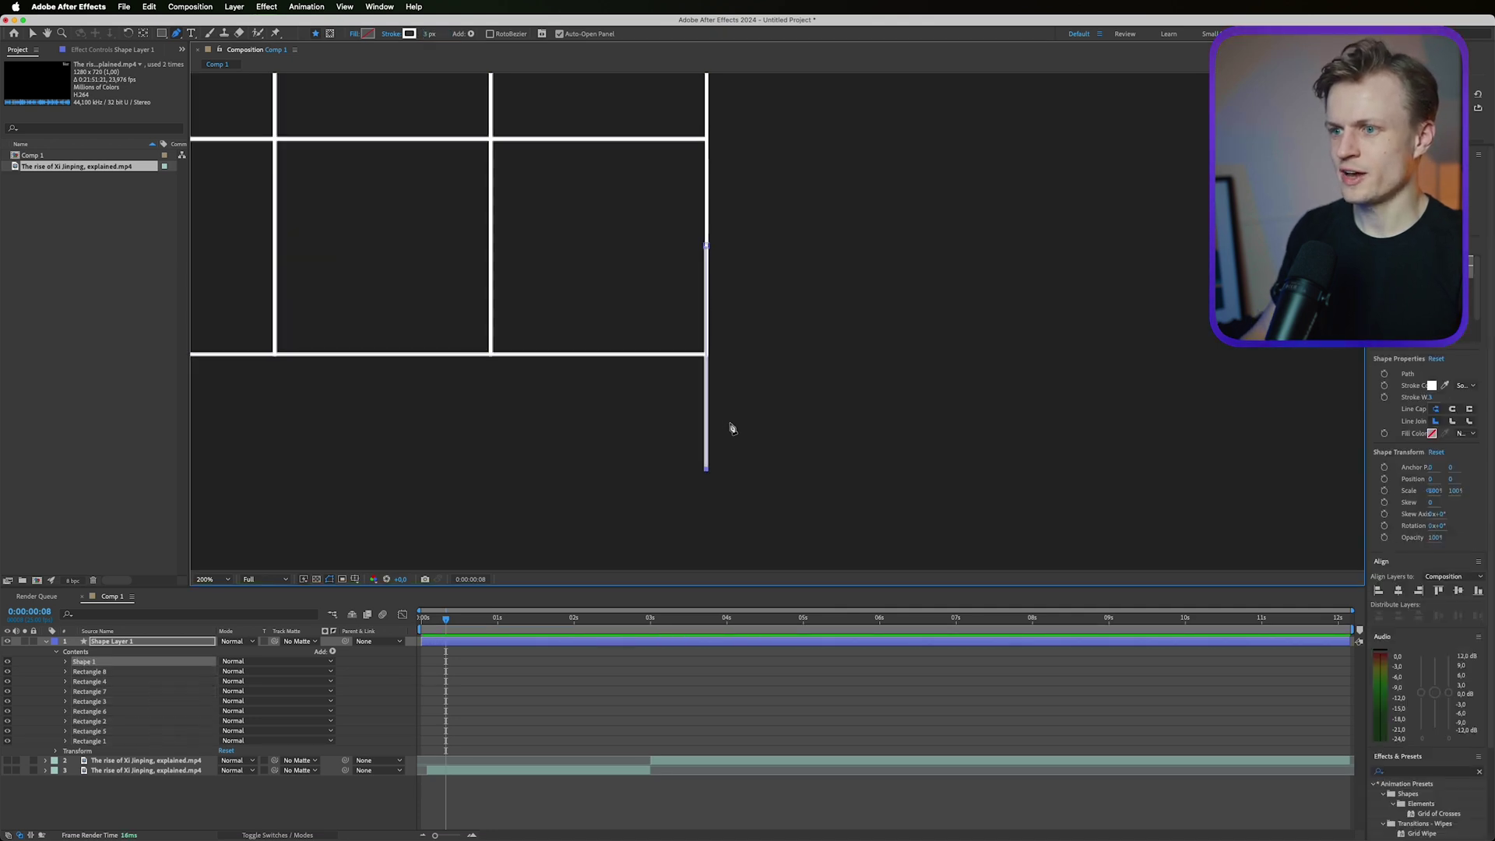
click(275, 469)
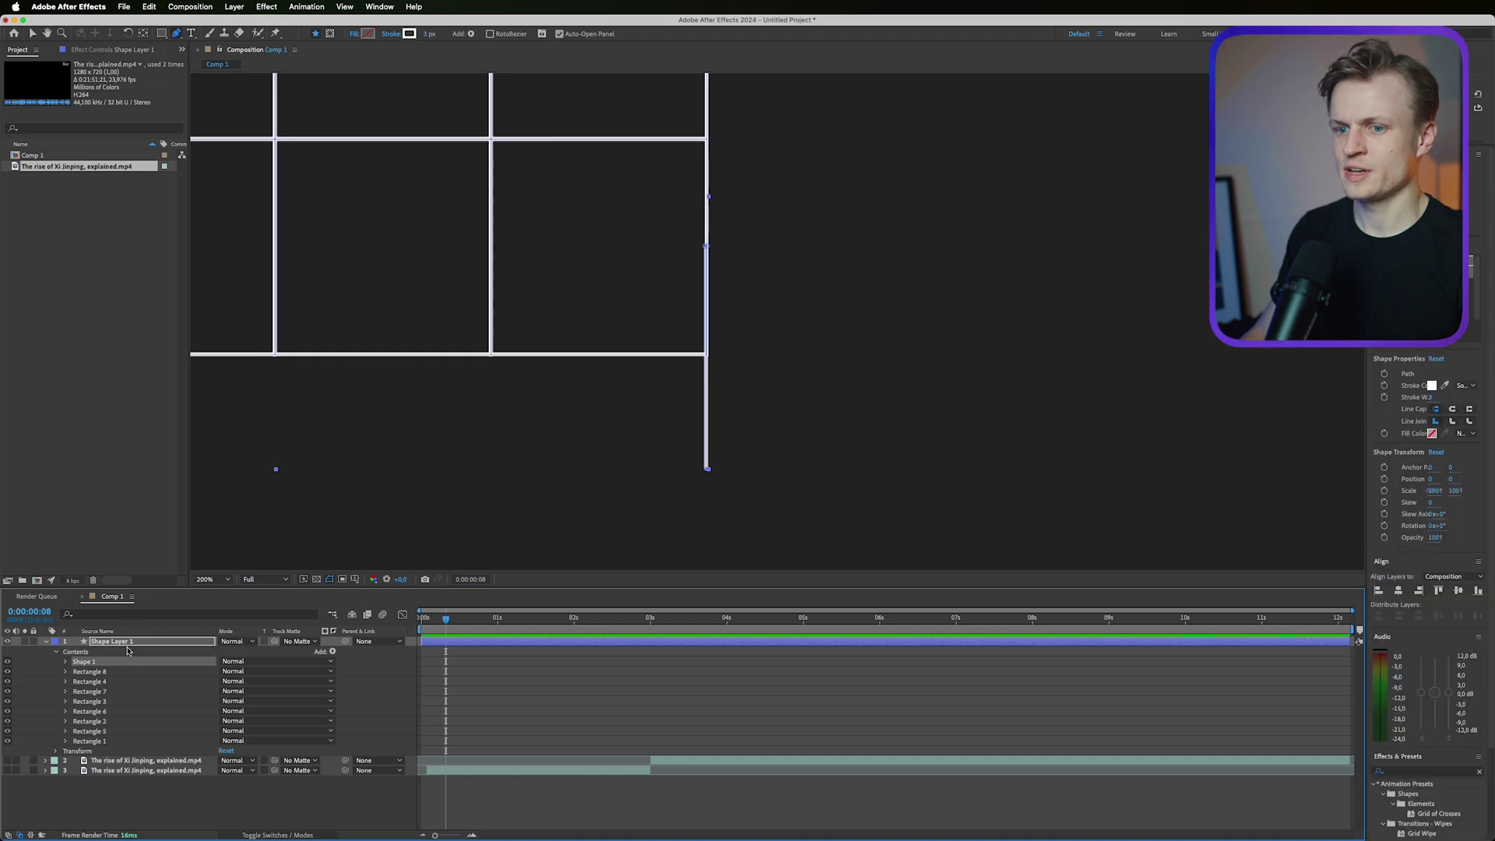
click(128, 644)
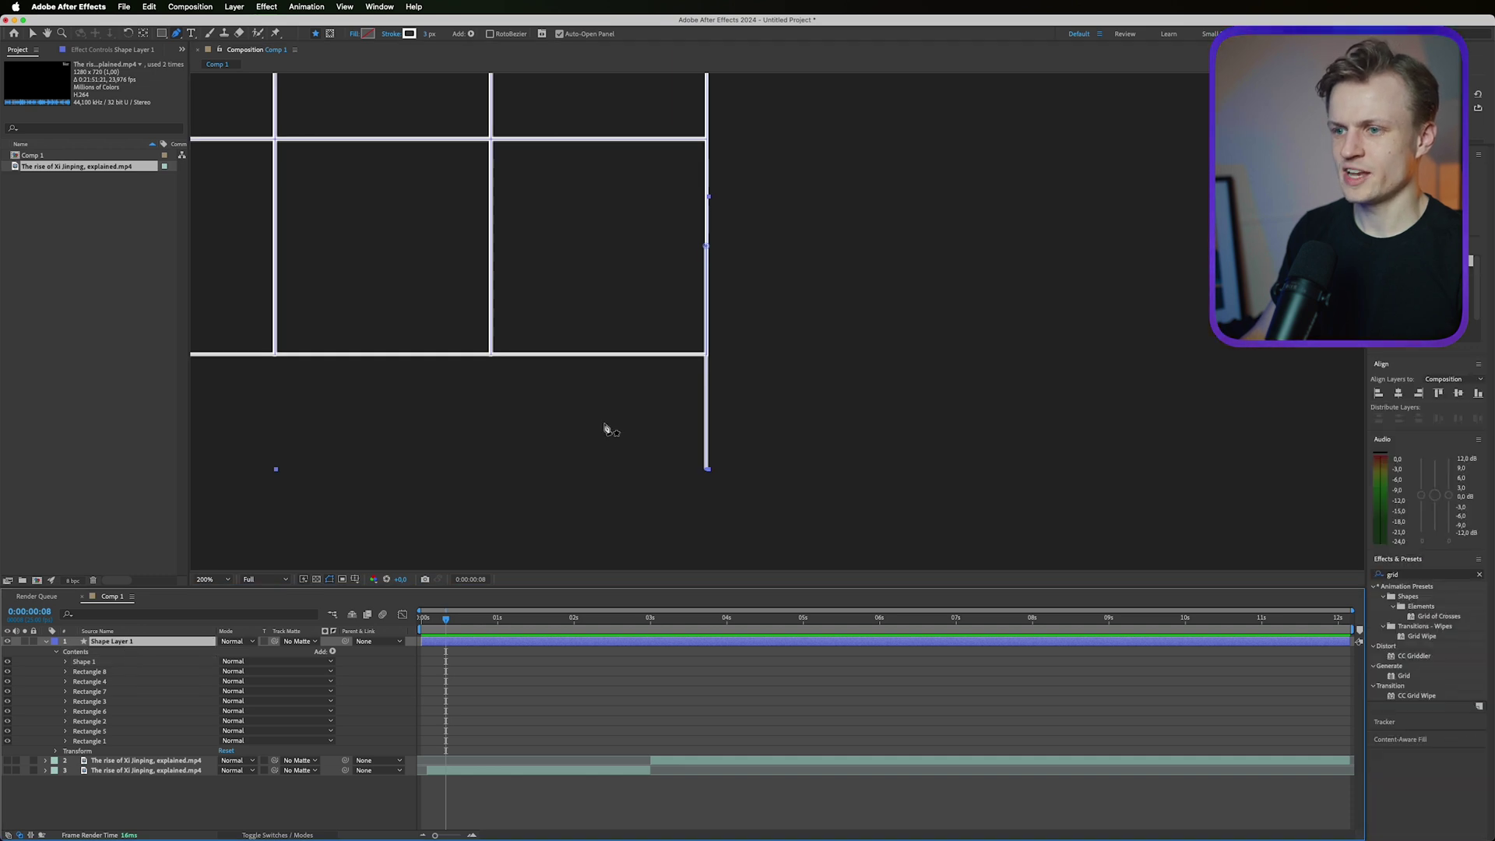
click(600, 354)
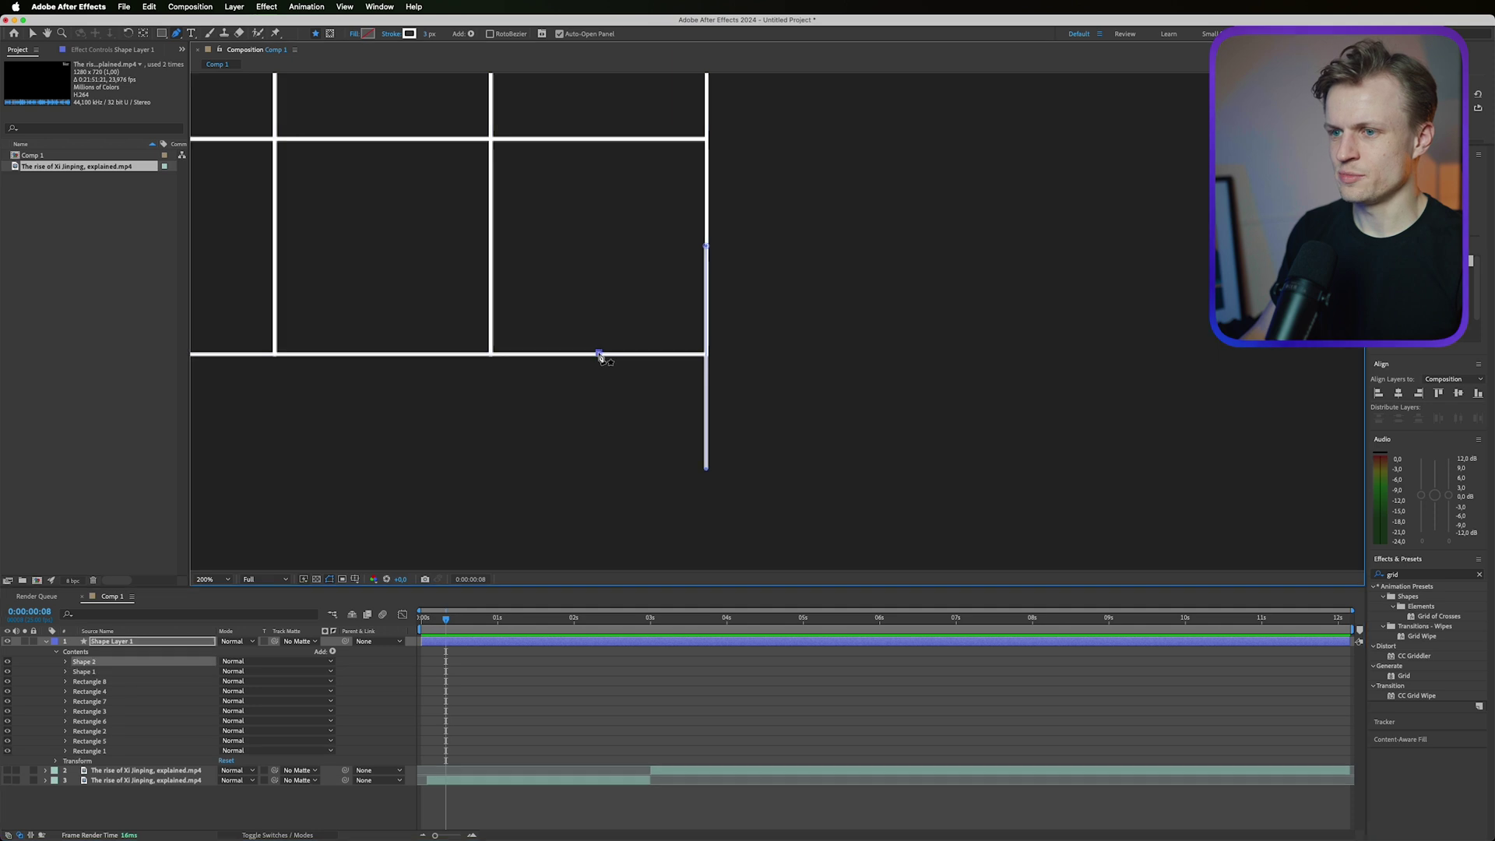
click(818, 353)
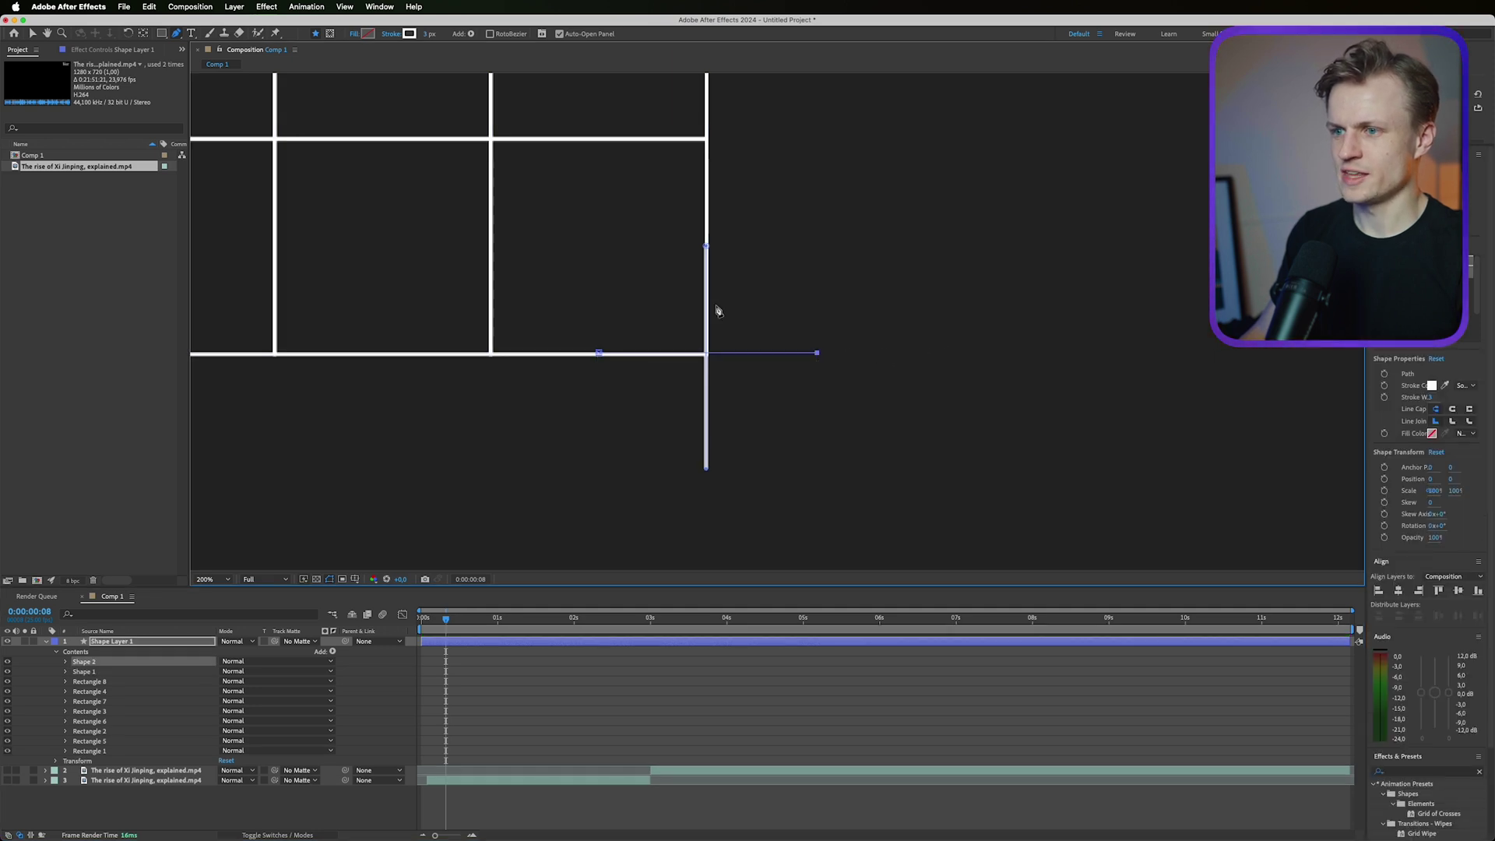
Step: Set the stroke width of both cross lines to 4 px and nudge them down 1 px onto the grid lines
shift+click(91, 672)
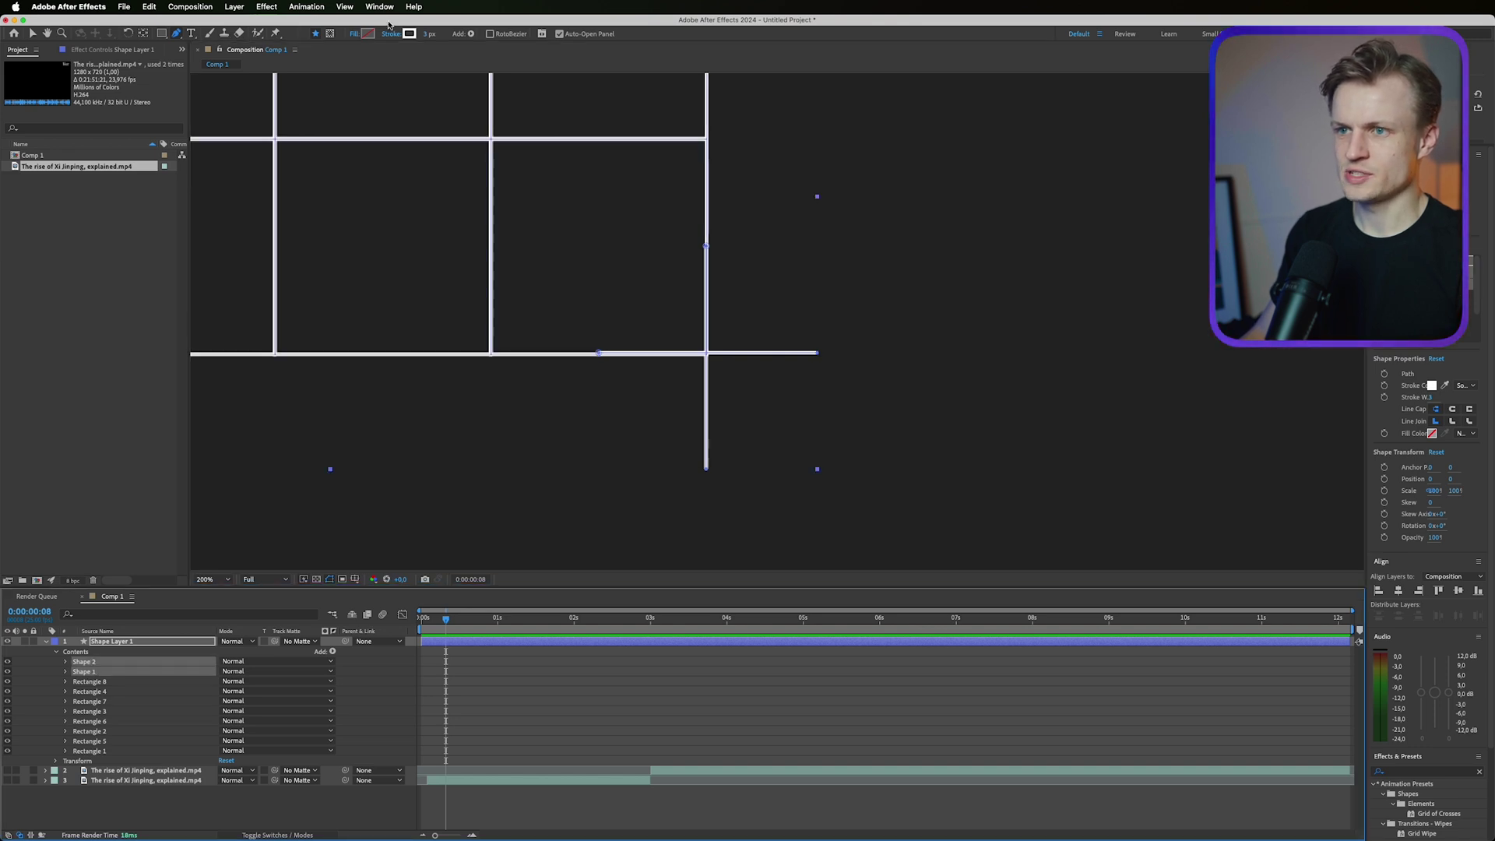
click(428, 34)
text(4)
key(Return)
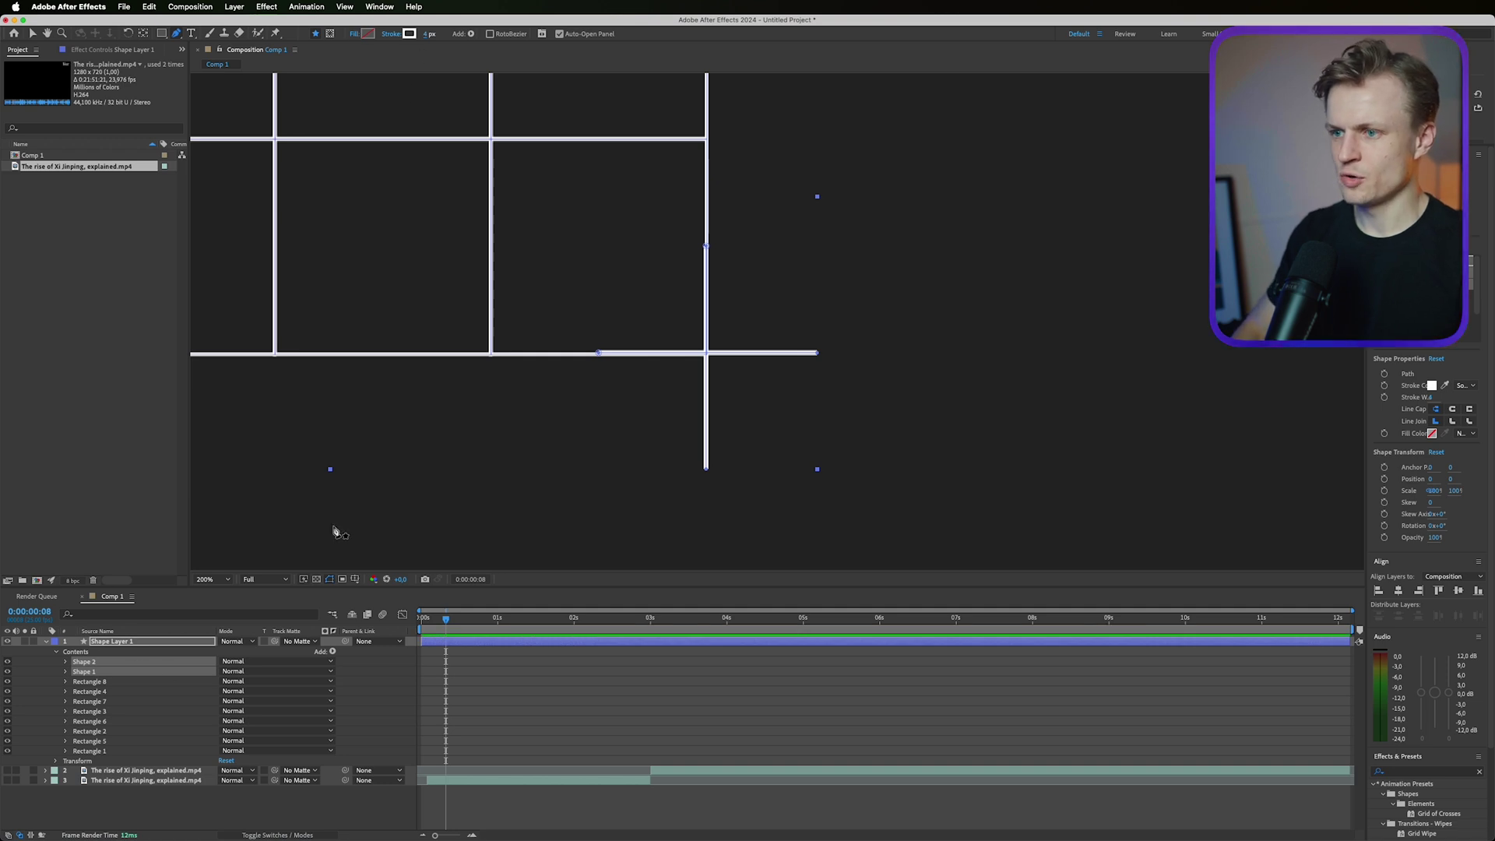
key(v)
key(Down)
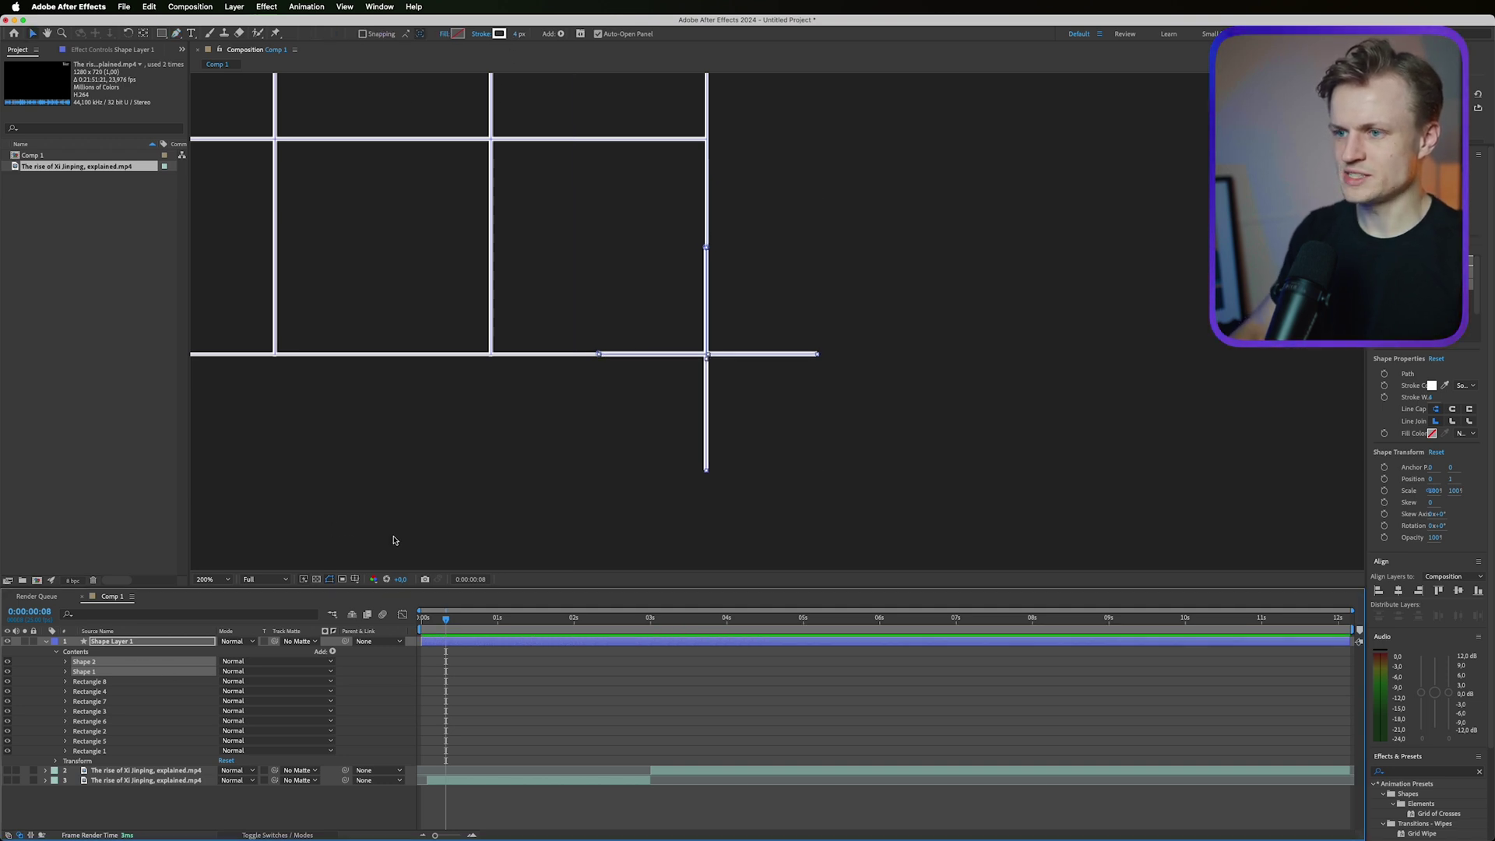
Step: Set the stroke width of all eight grid rectangles in the shape layer to 2.5 px
click(515, 671)
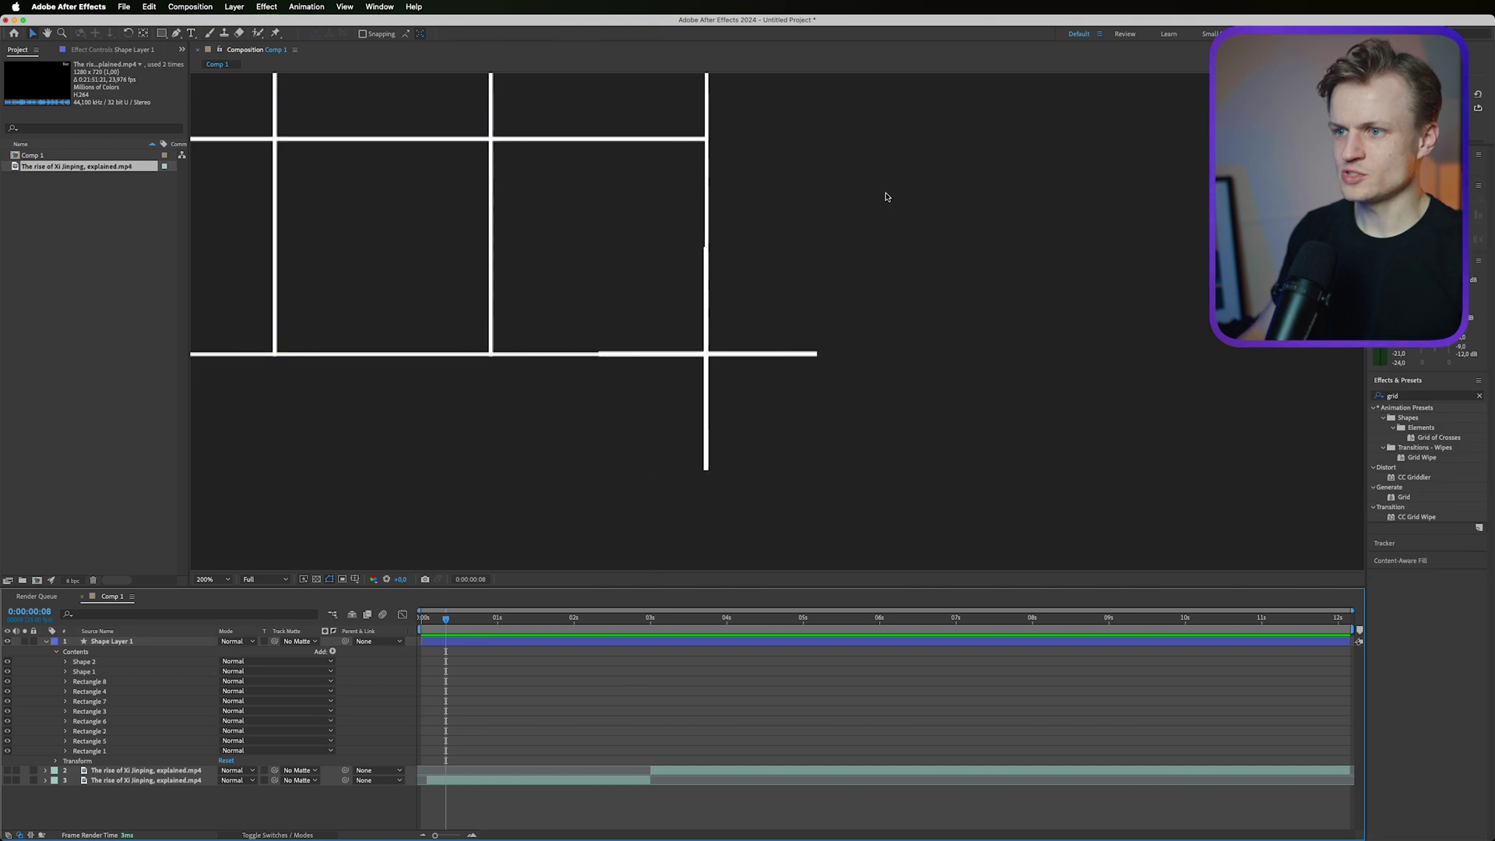
click(109, 682)
shift+click(108, 753)
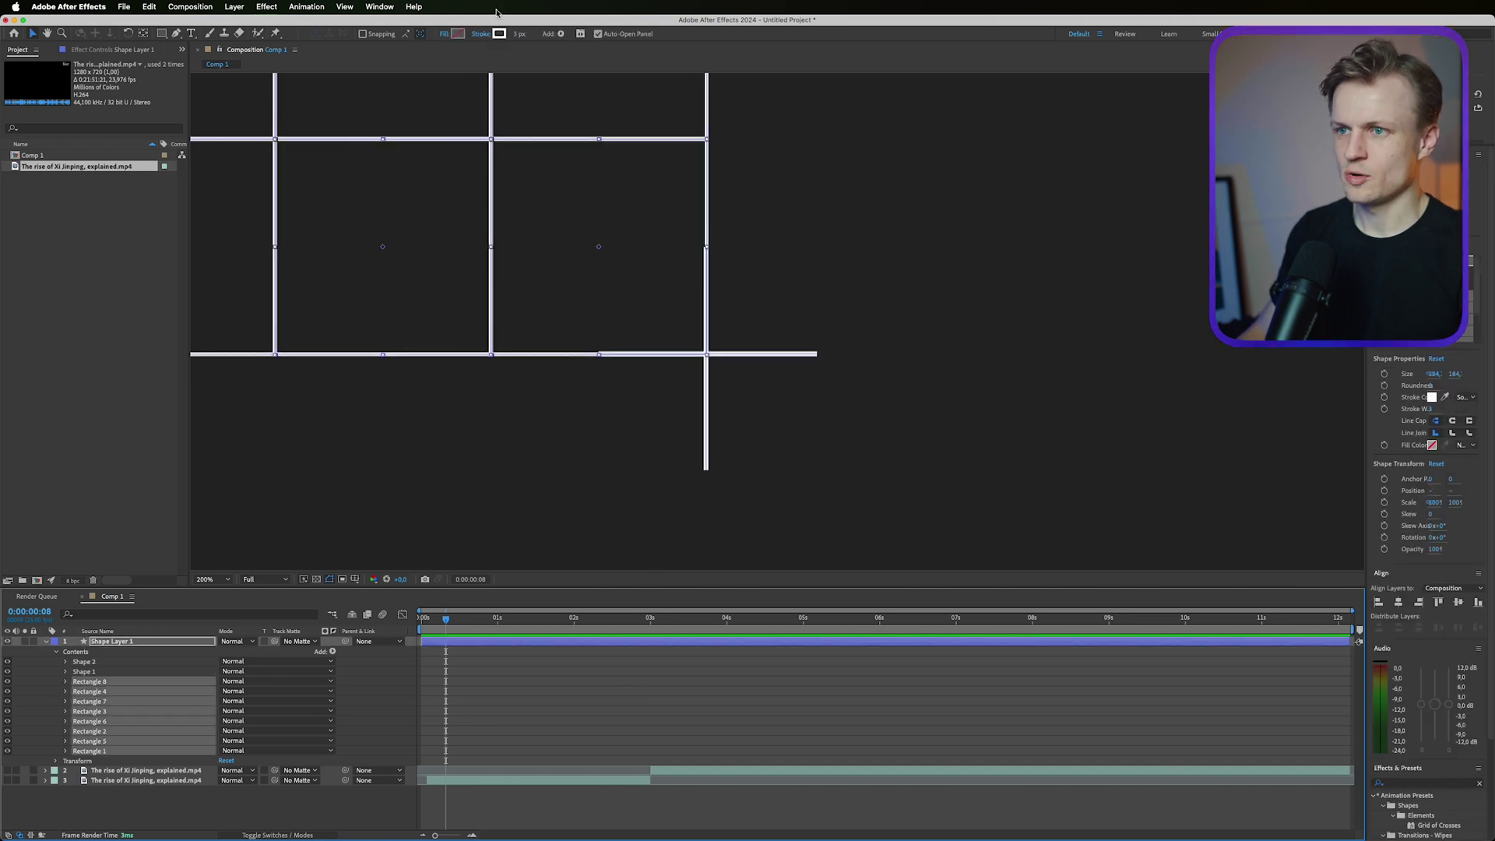
click(519, 34)
text(2,5)
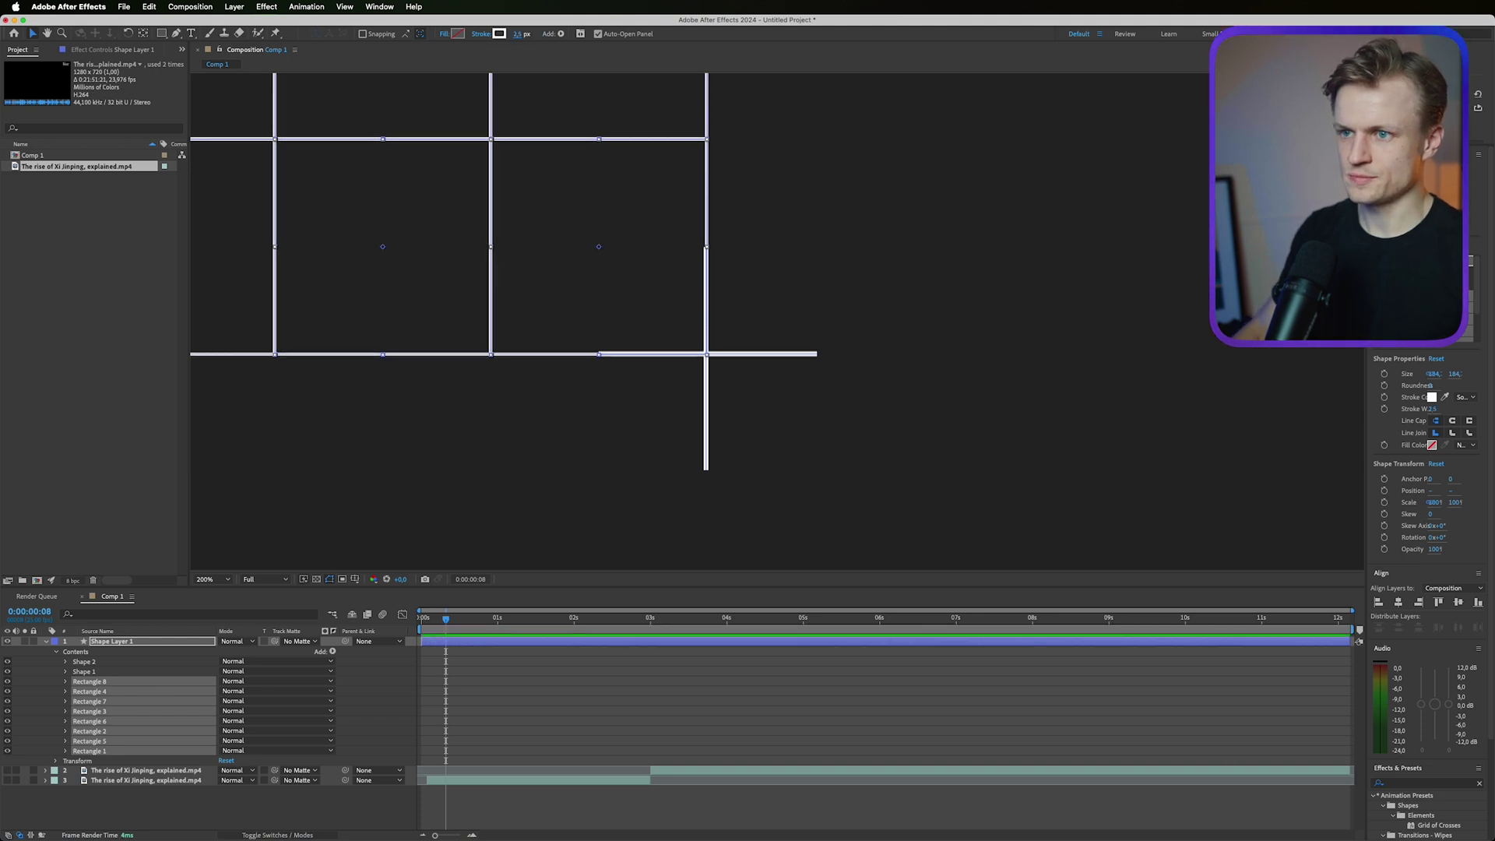
click(300, 655)
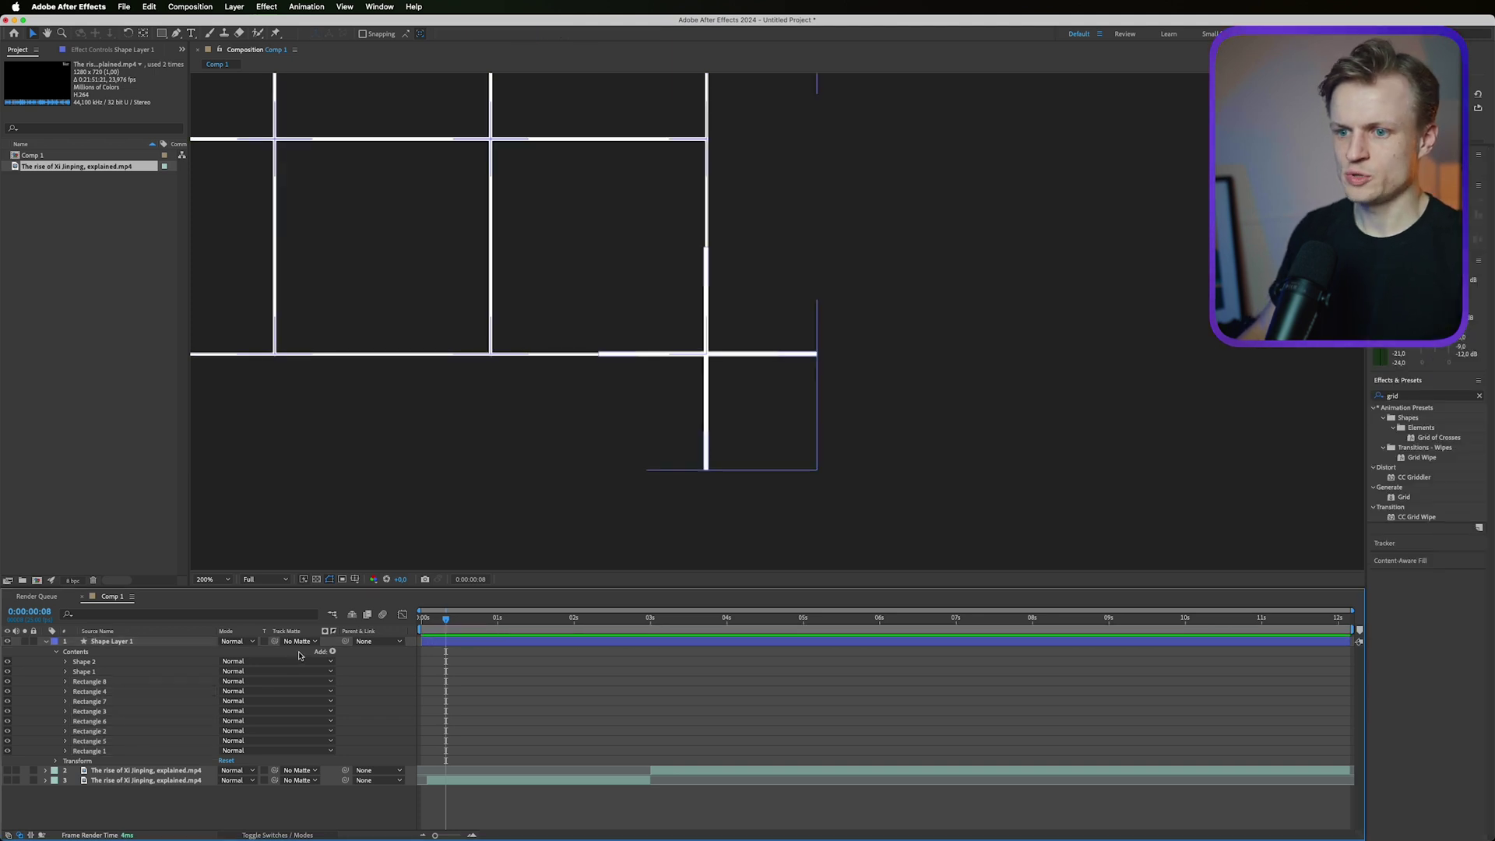
Step: Add a Repeater to the whole shape layer and set its horizontal position offset to 740 so the copies continue the grid sideways
click(333, 652)
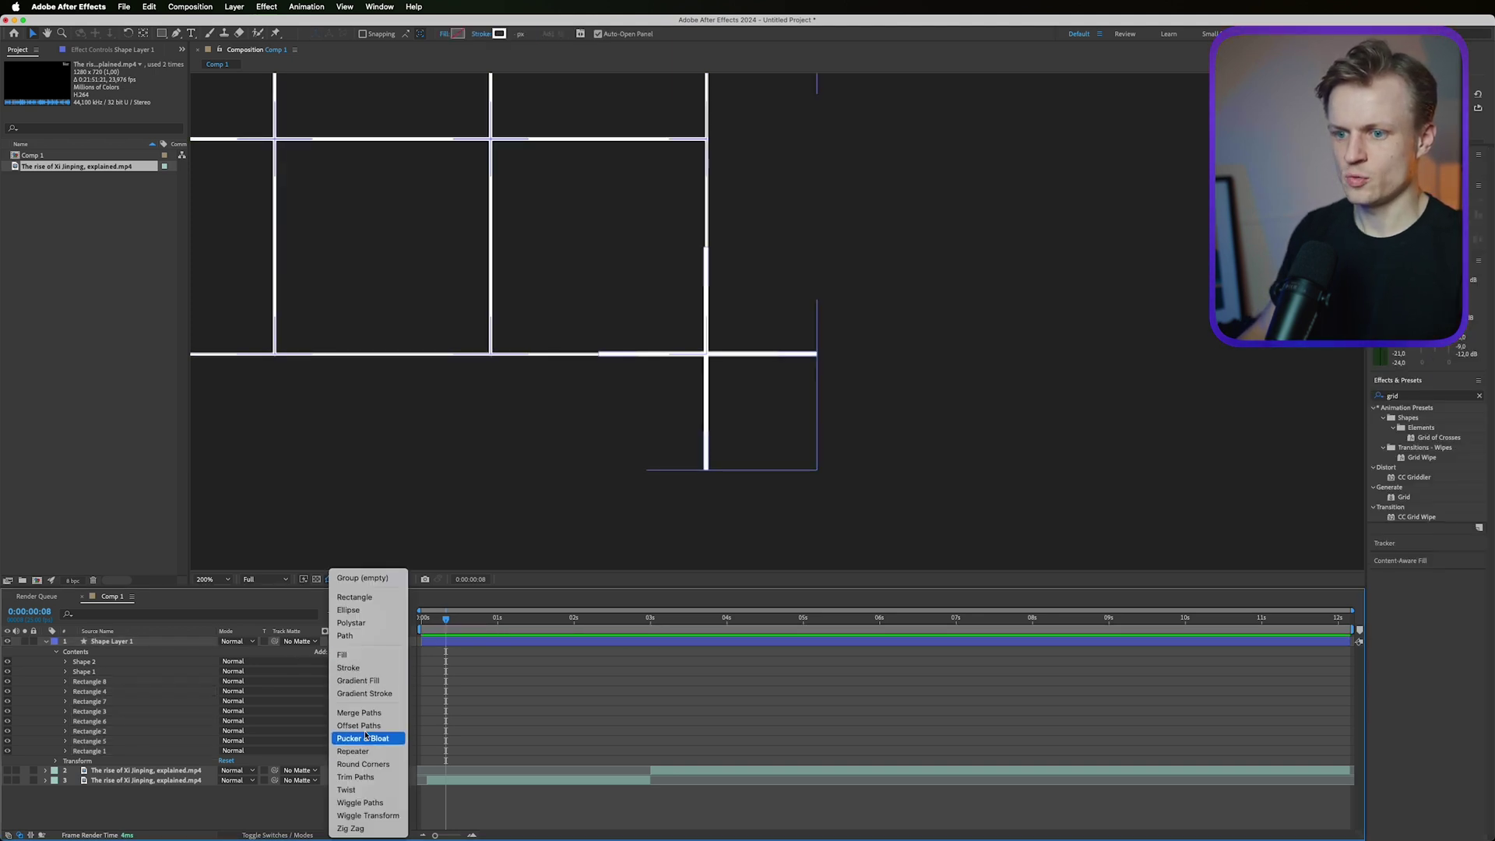
click(352, 752)
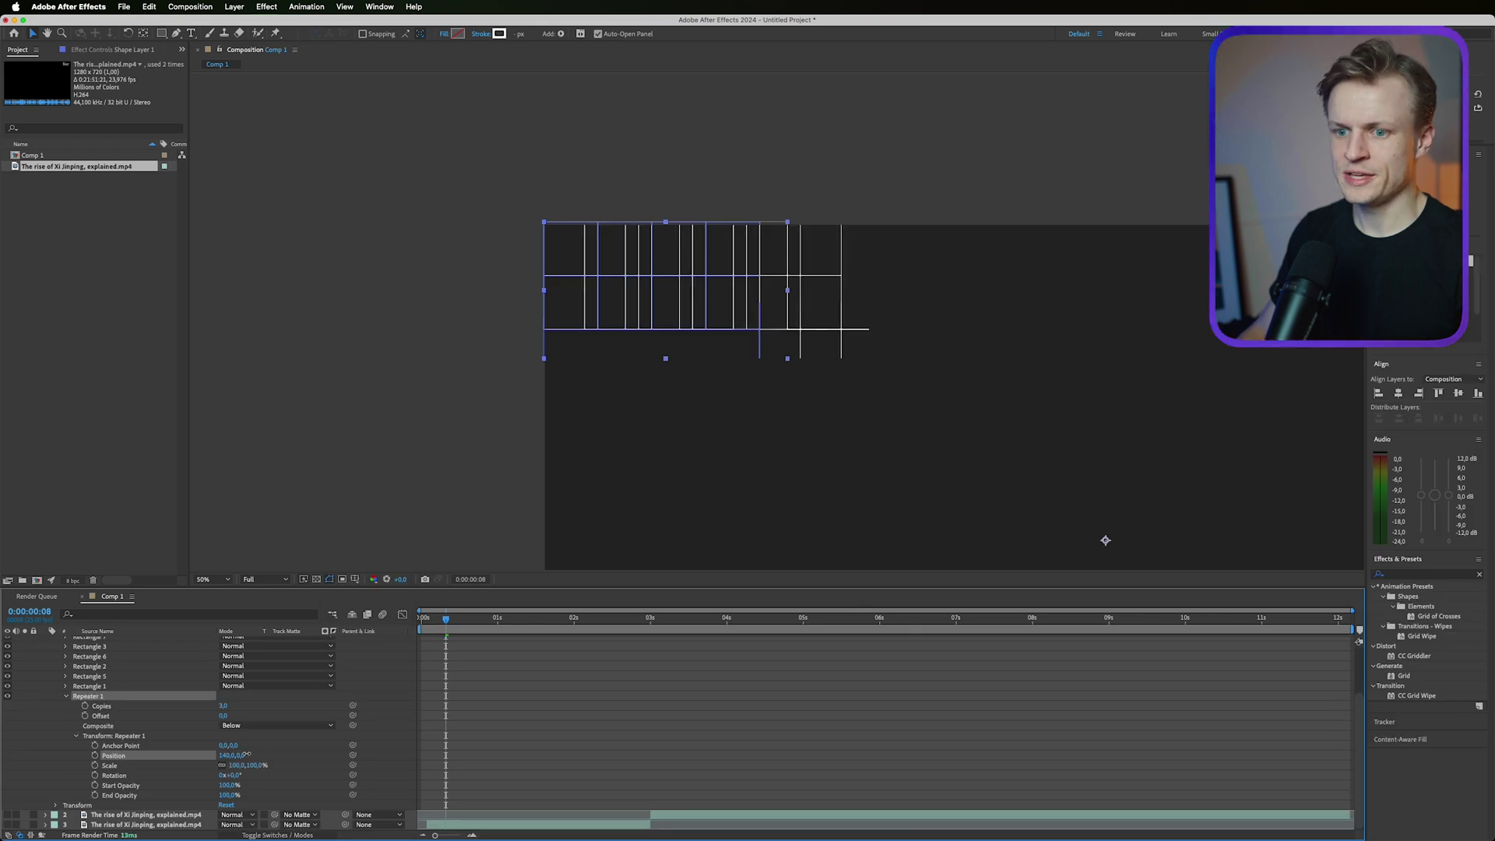
drag(260, 756, 590, 747)
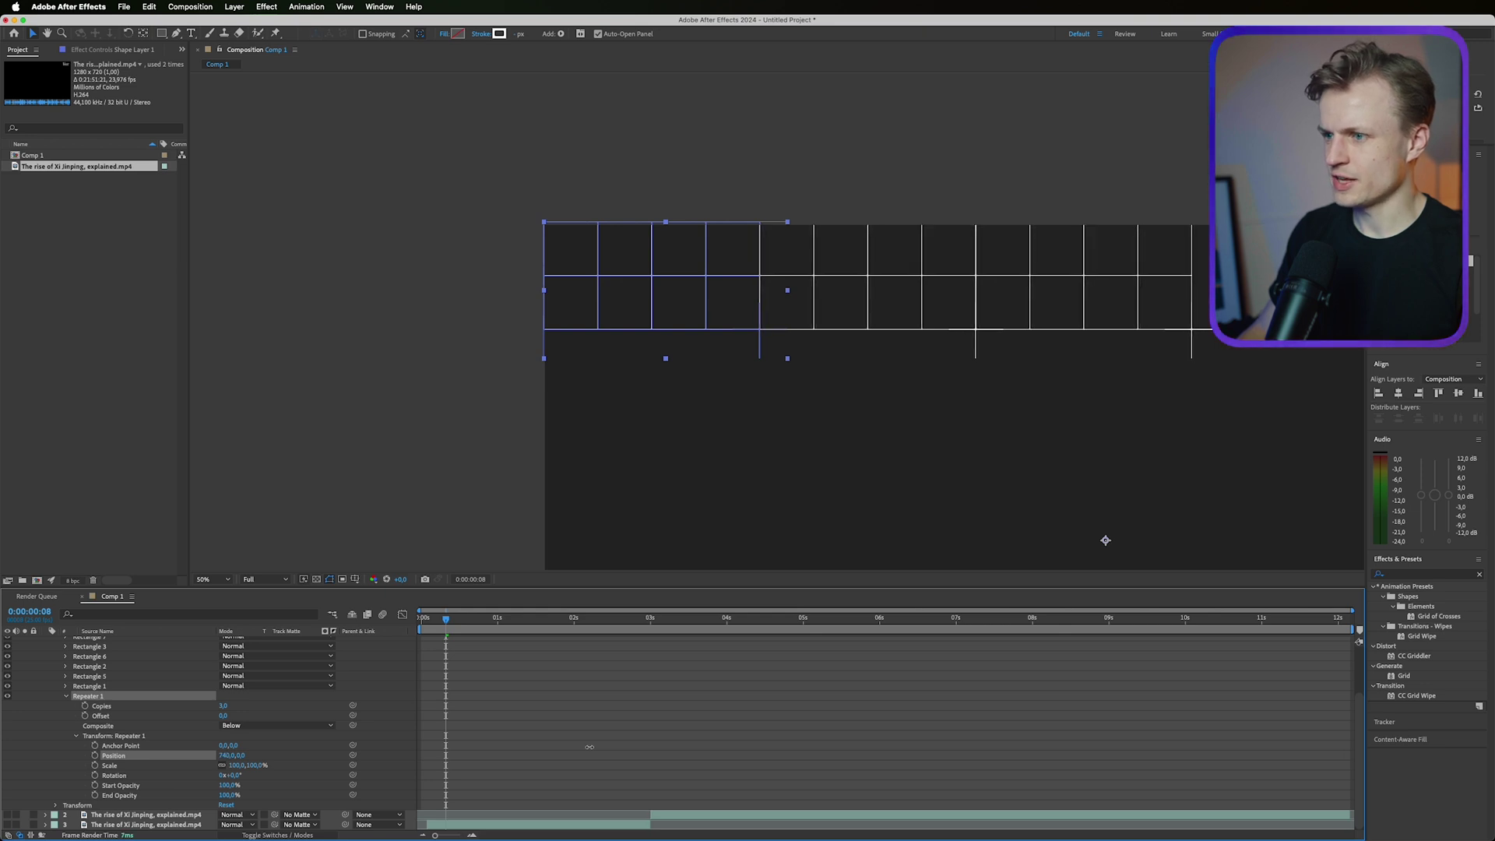
click(745, 748)
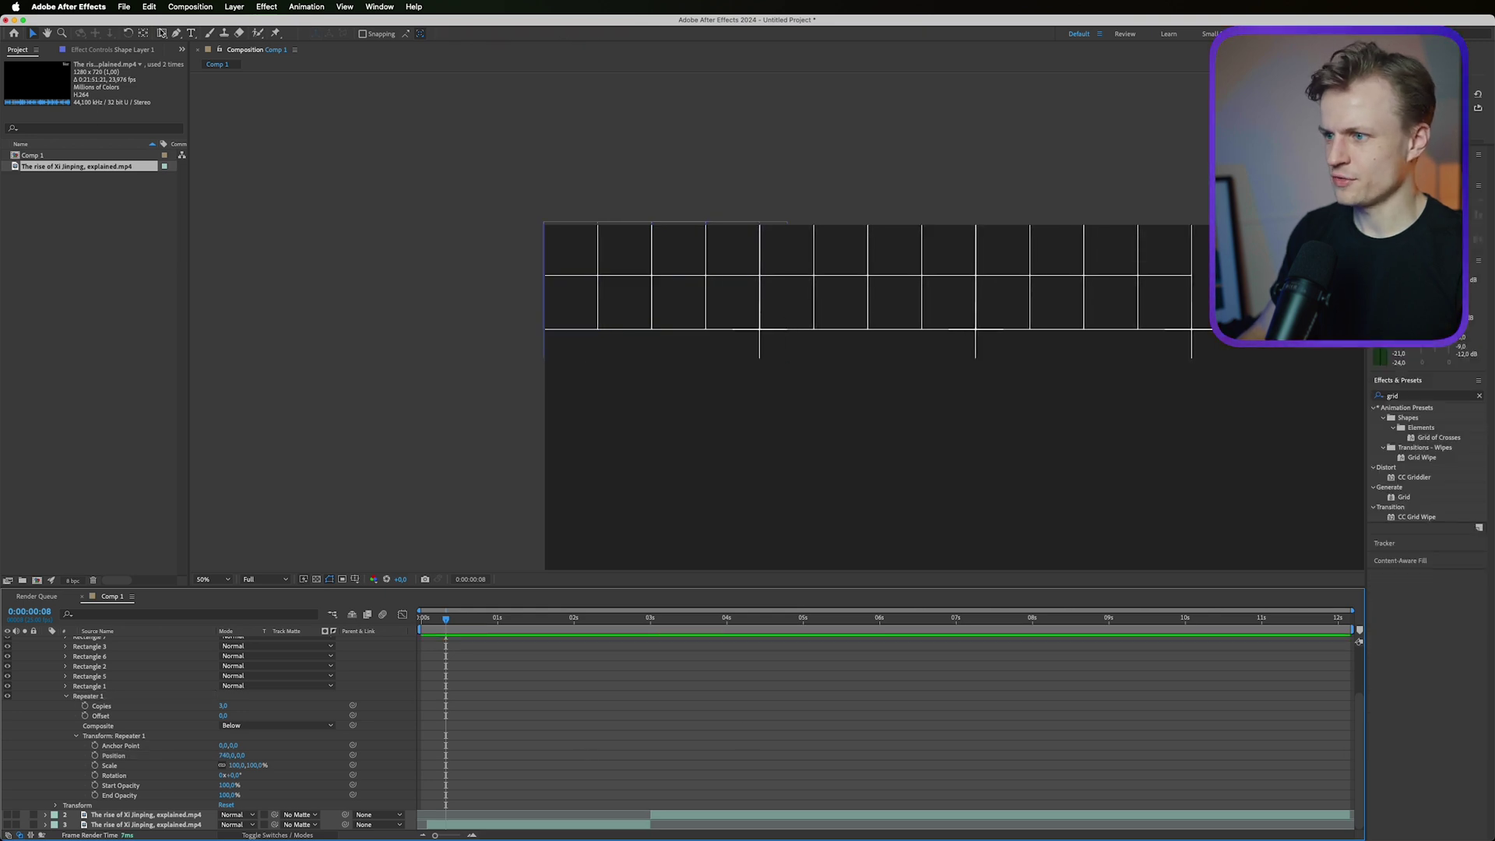
click(839, 291)
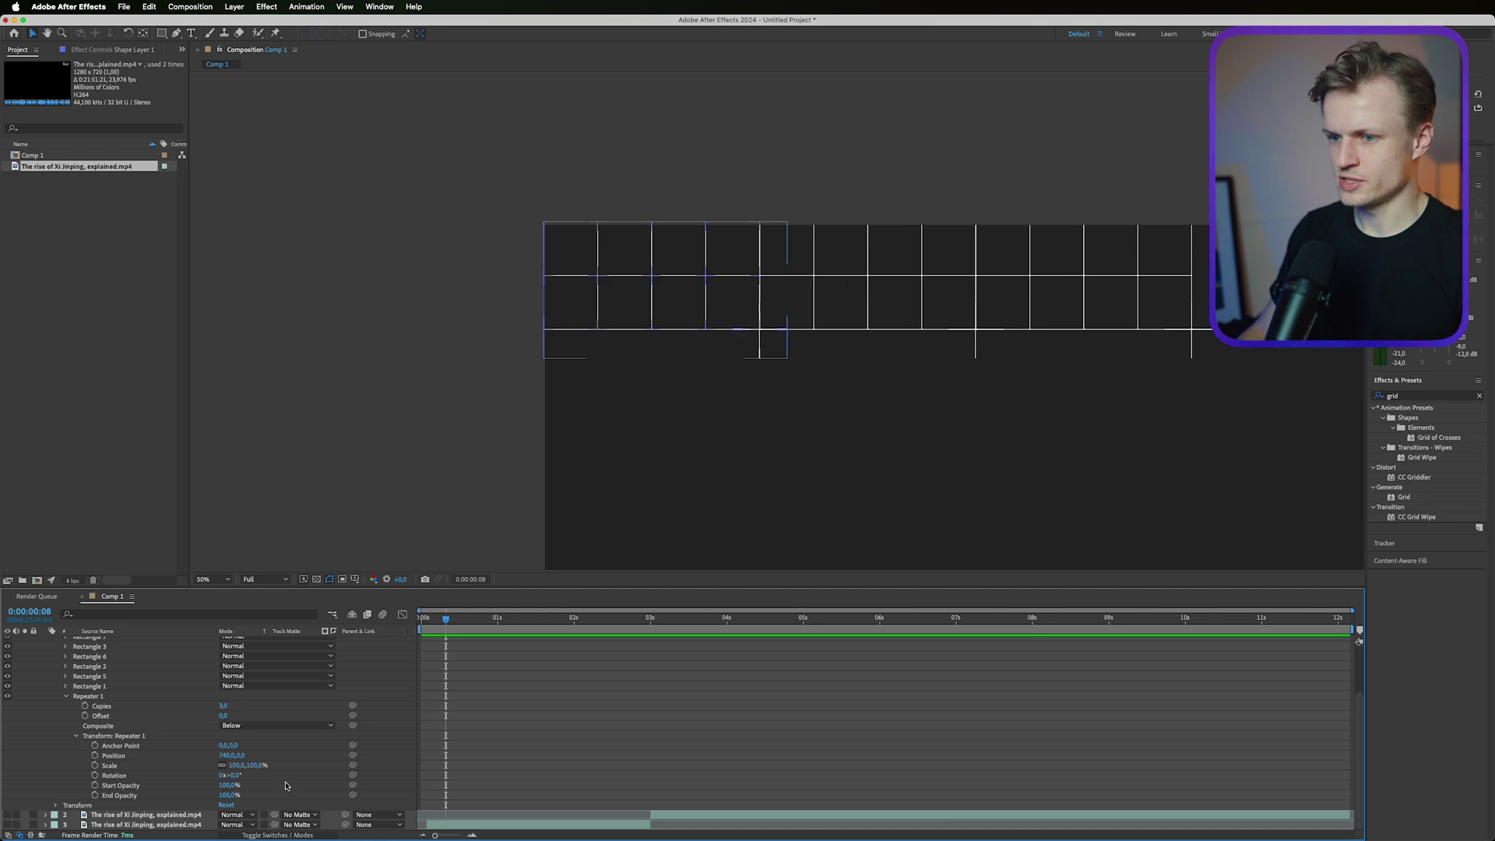
Step: Set the Repeater's copies to 6 so the grid spans the full width of the composition
scroll(605, 378, down, 2)
click(226, 705)
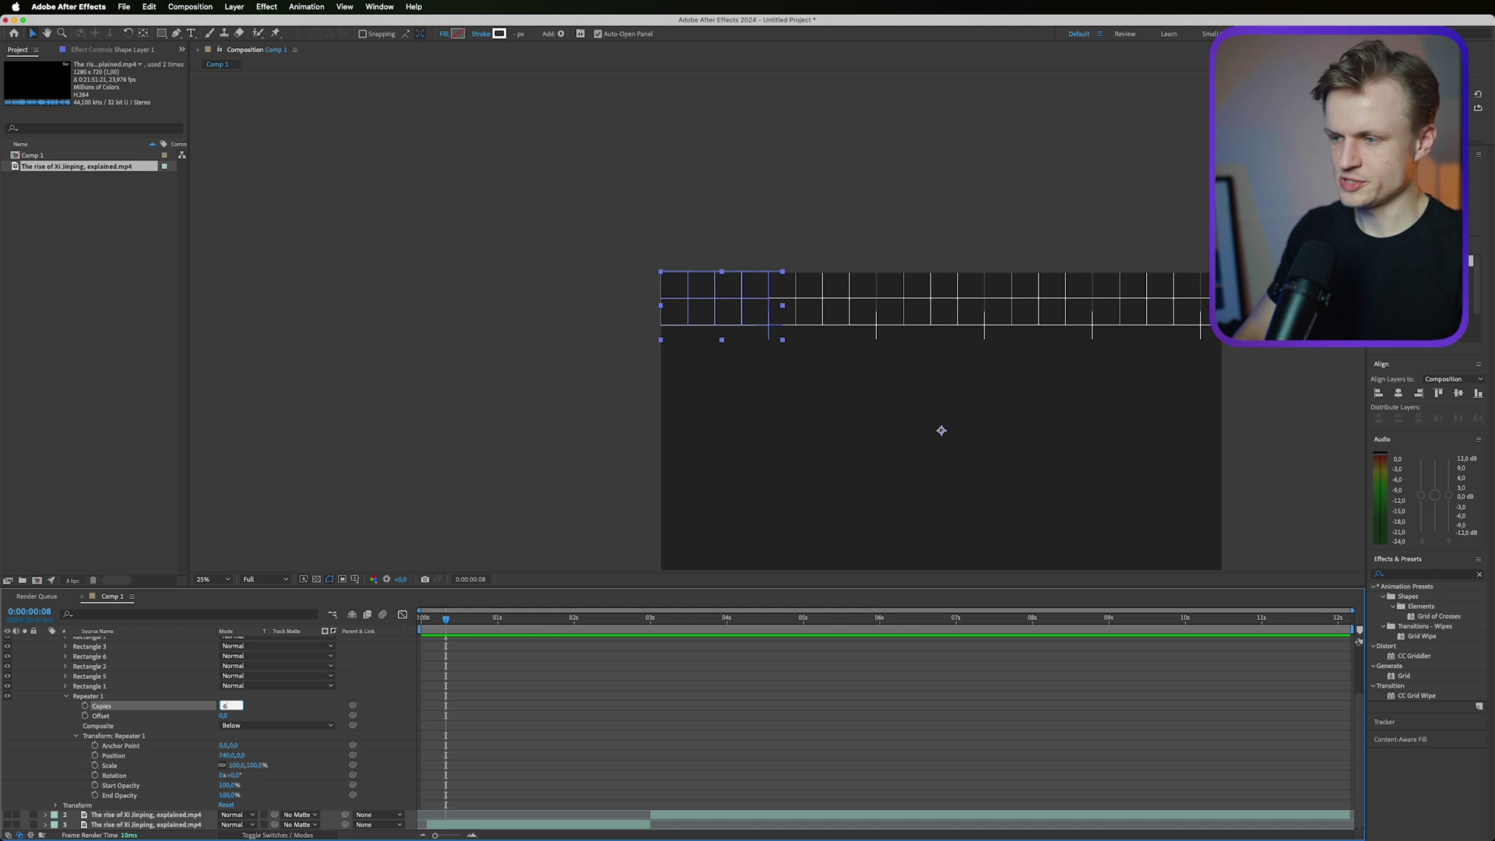
key(Return)
key(.)
click(88, 696)
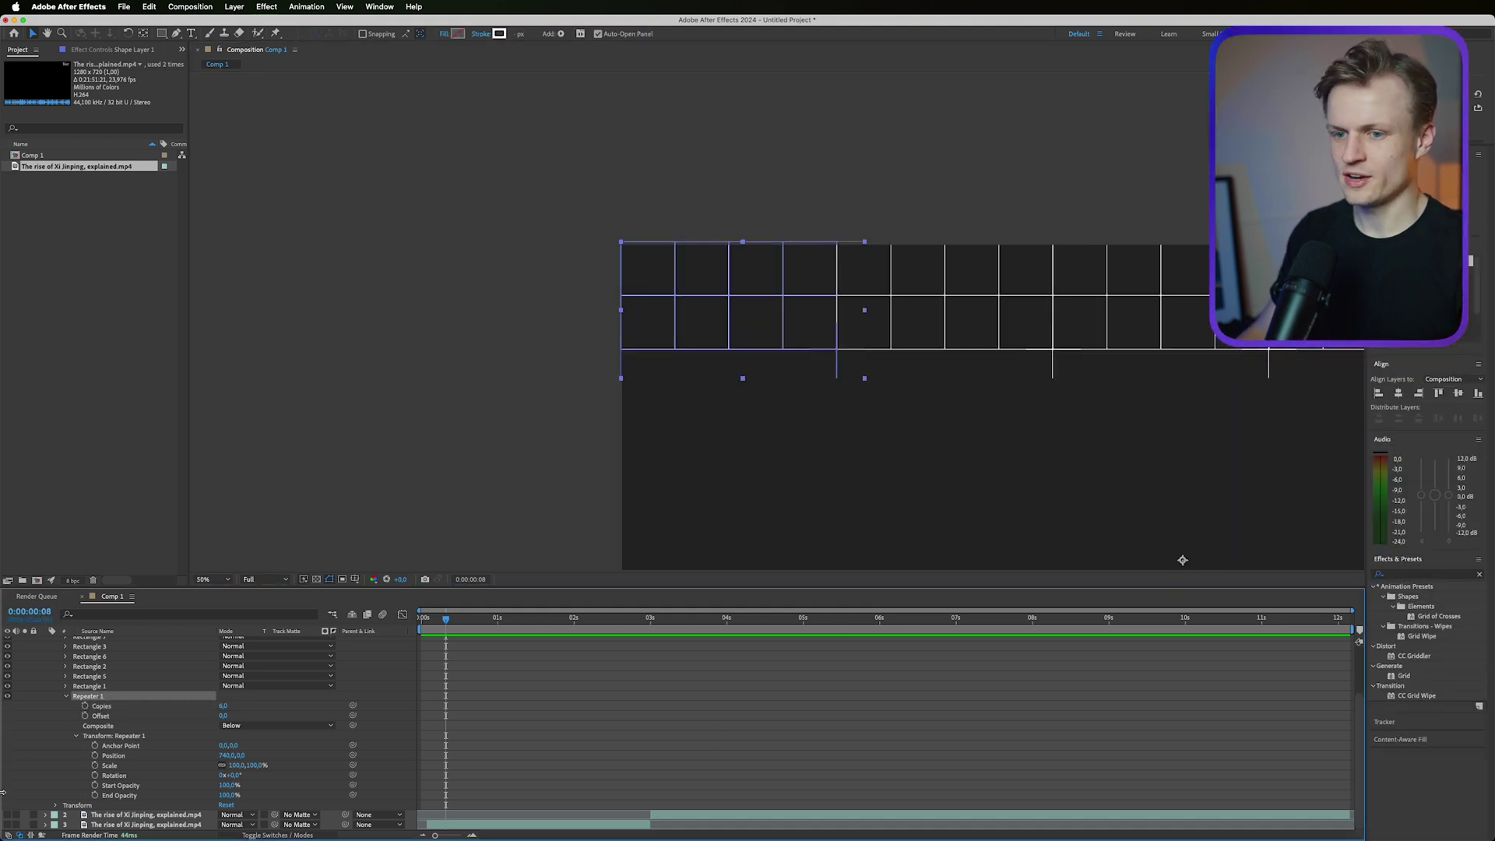
Step: Add a second Repeater to the shape layer and set its horizontal position offset to 0
scroll(79, 713, up, 3)
click(333, 651)
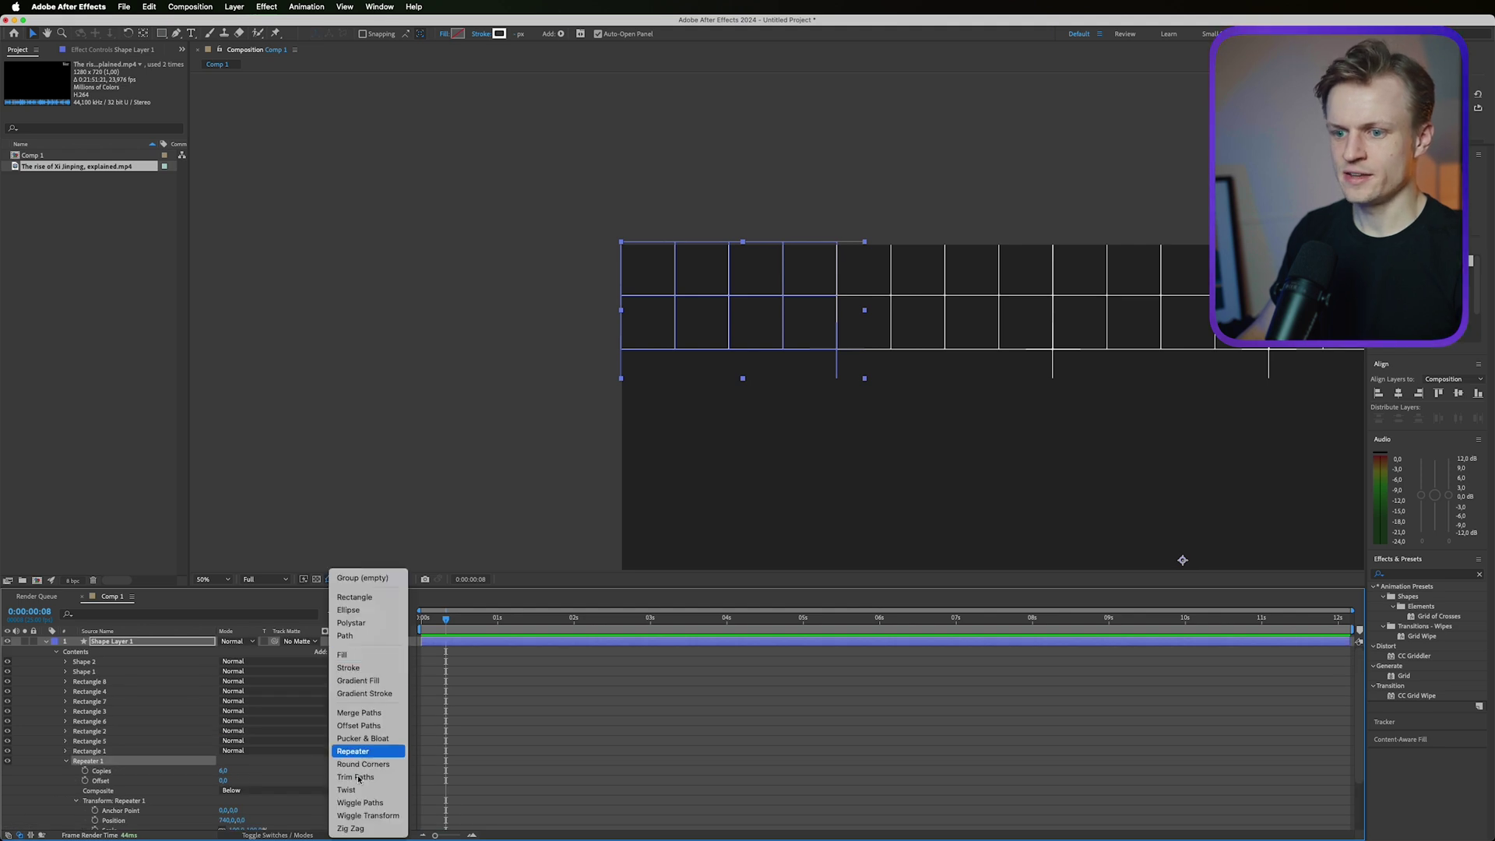
click(365, 752)
scroll(142, 777, down, 5)
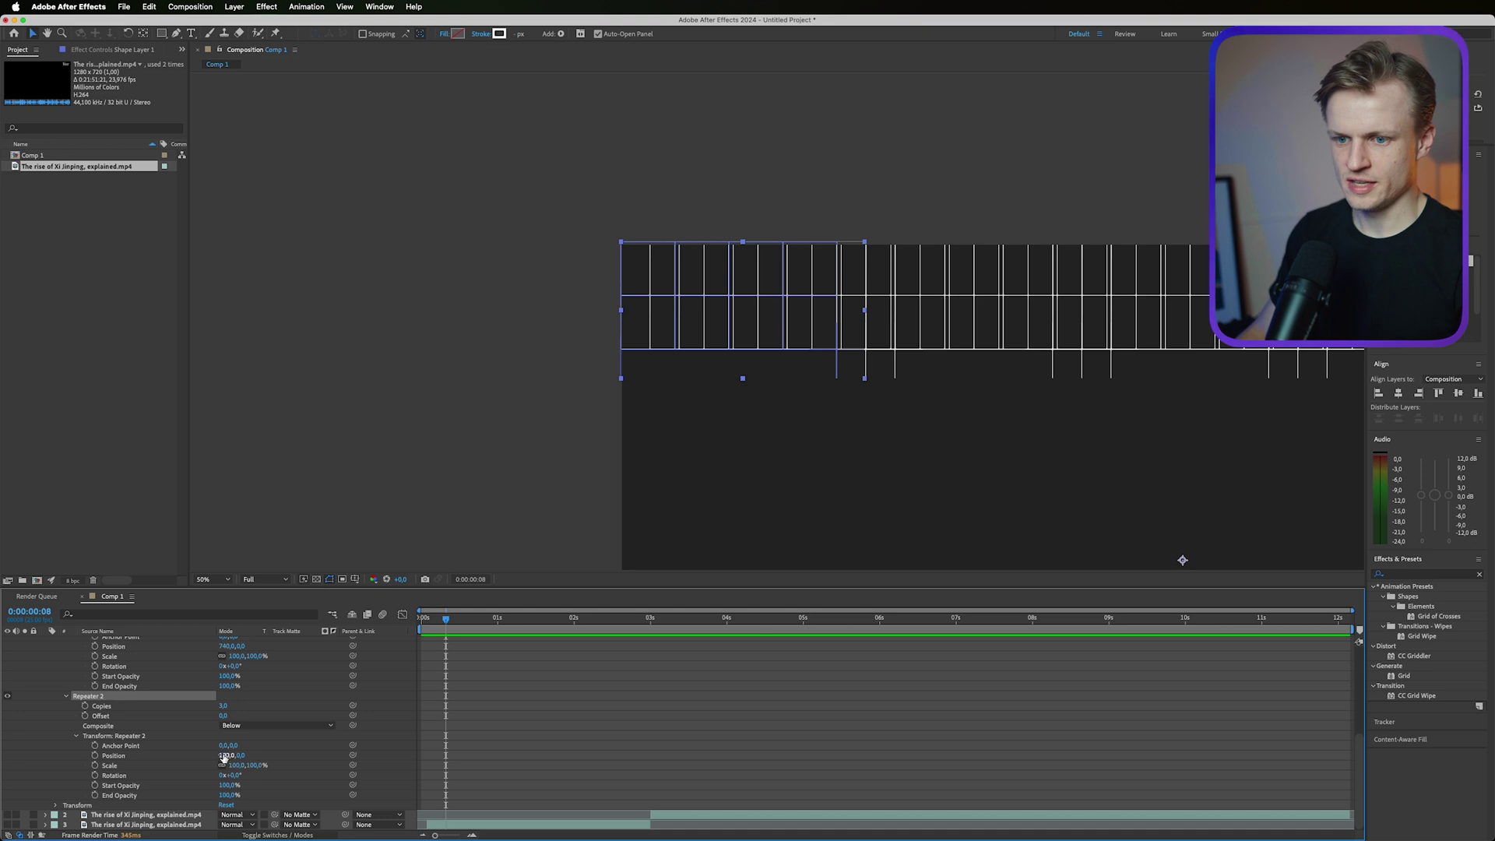
key(Return)
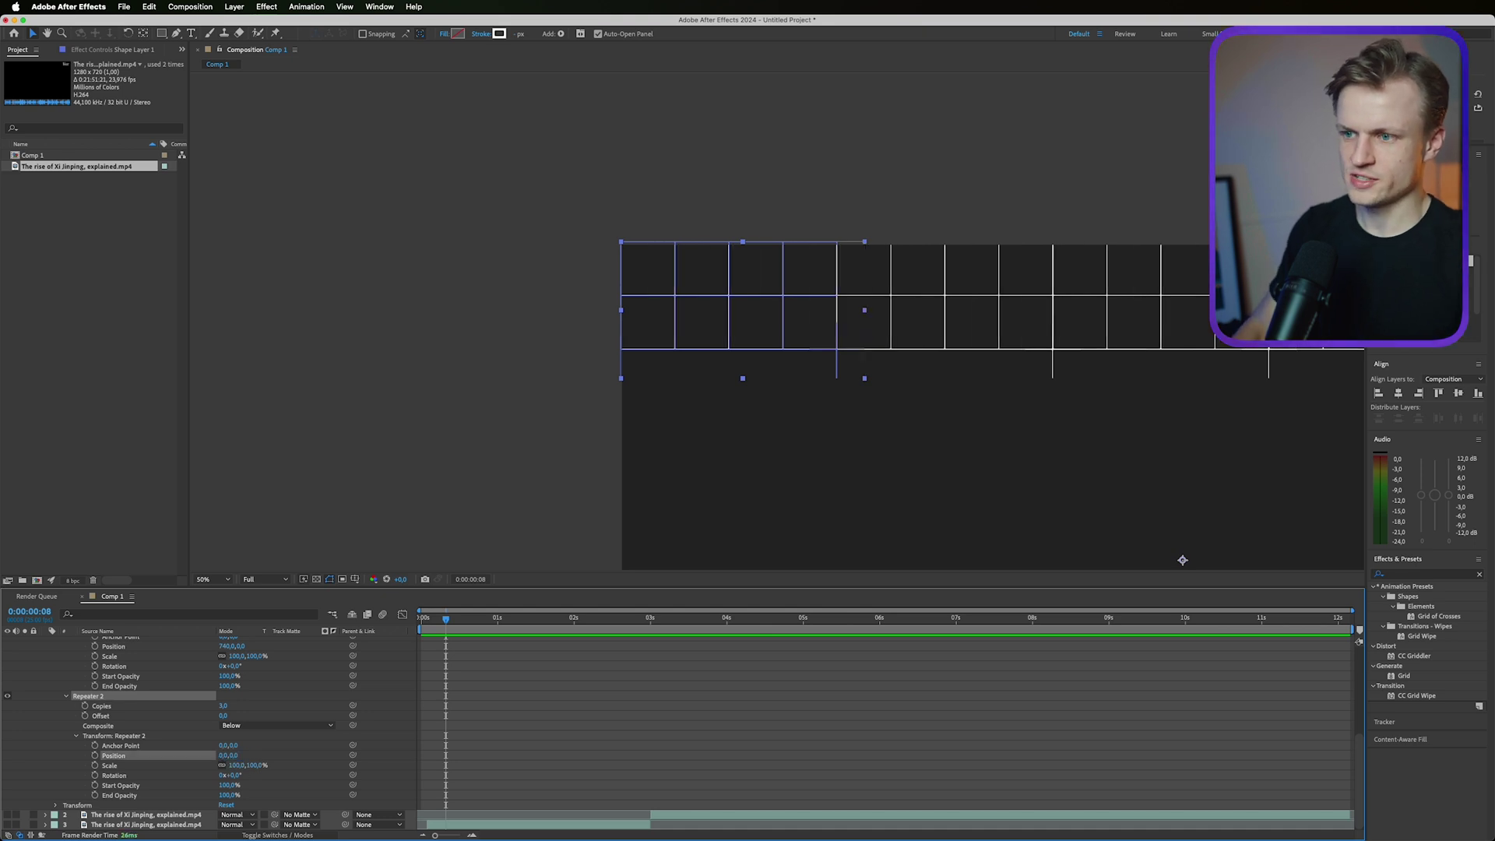
Step: Adjust the second Repeater's vertical position offset to about 370 so the copied rows align with the original grid's bottom line
drag(231, 757, 360, 745)
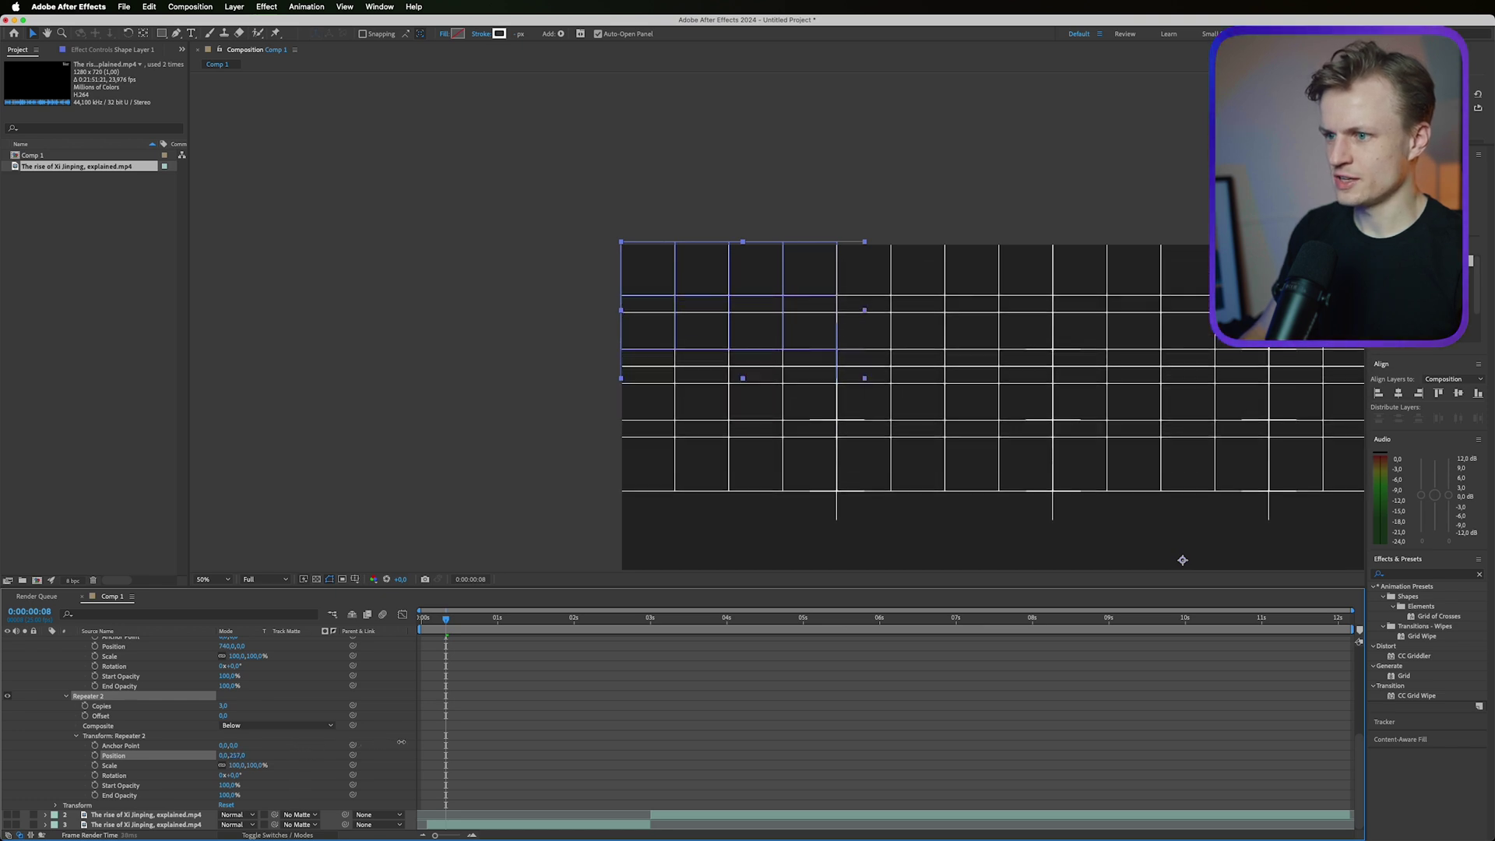
drag(401, 741, 522, 732)
scroll(811, 391, up, 3)
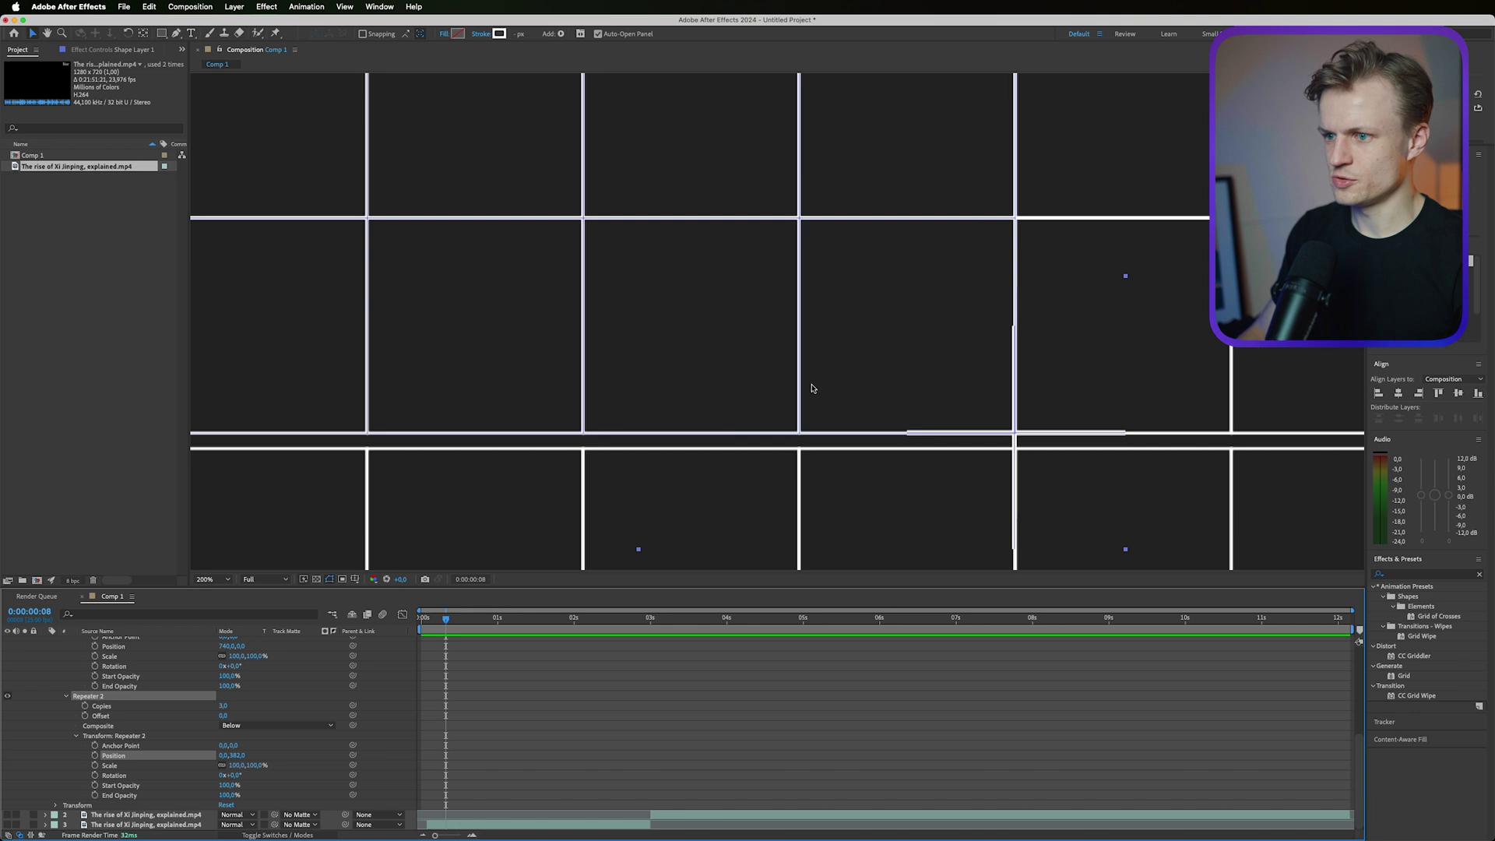
drag(736, 431, 539, 268)
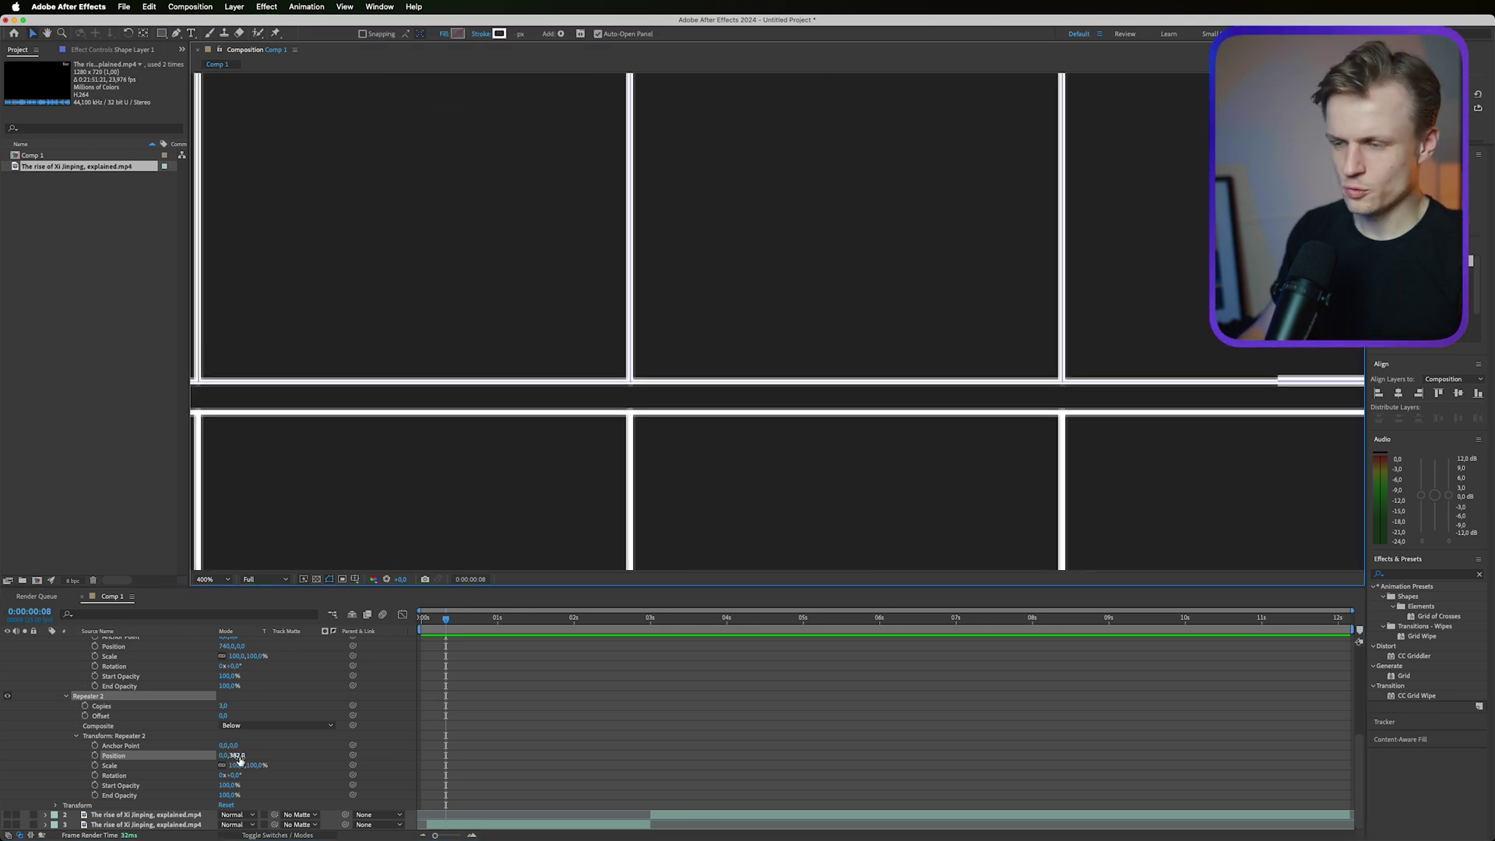
drag(240, 757, 211, 757)
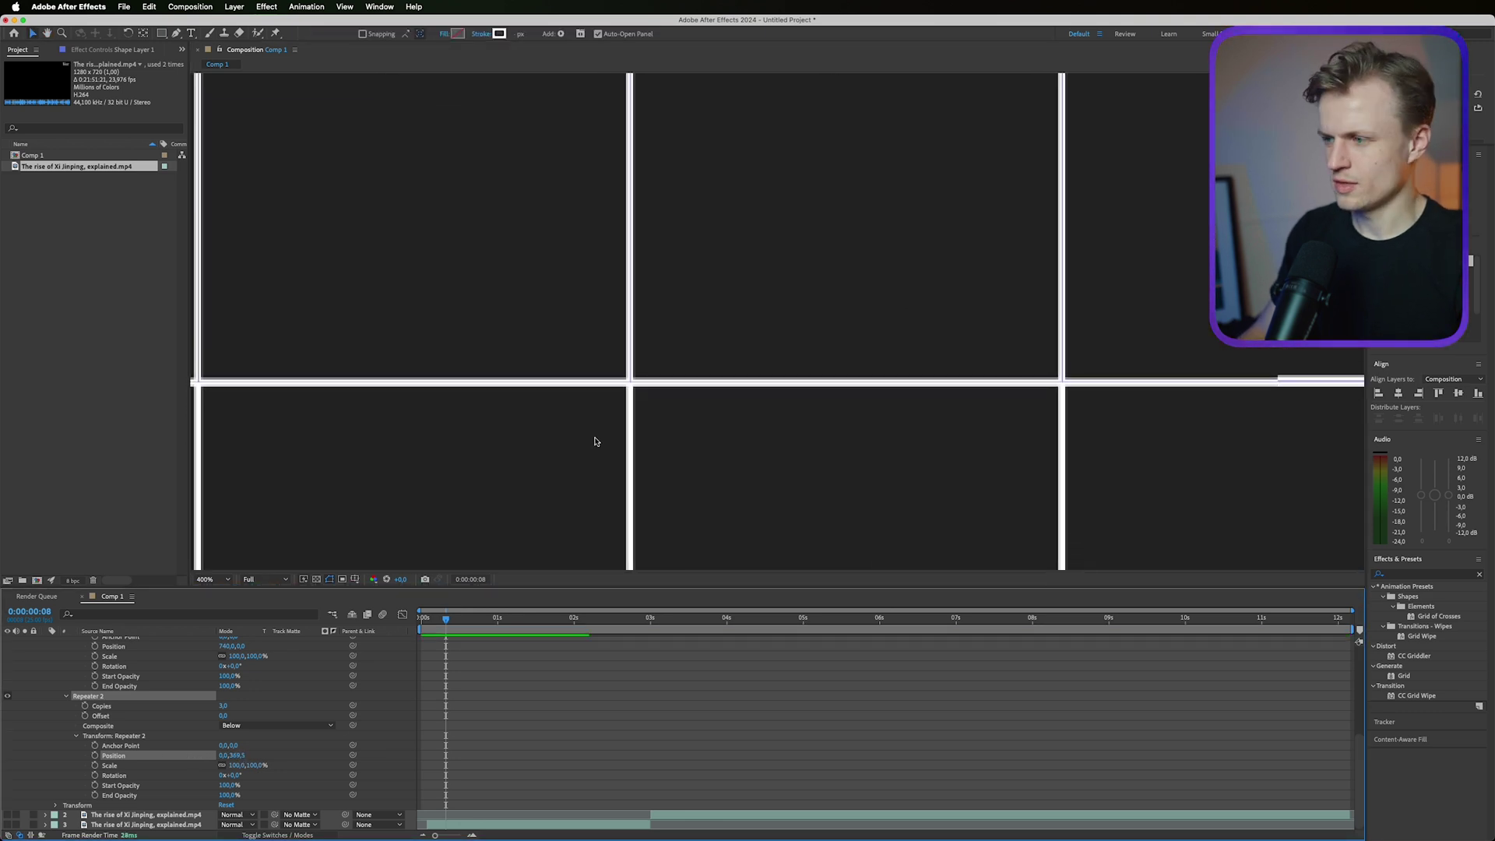
scroll(894, 330, down, 3)
drag(959, 404, 824, 312)
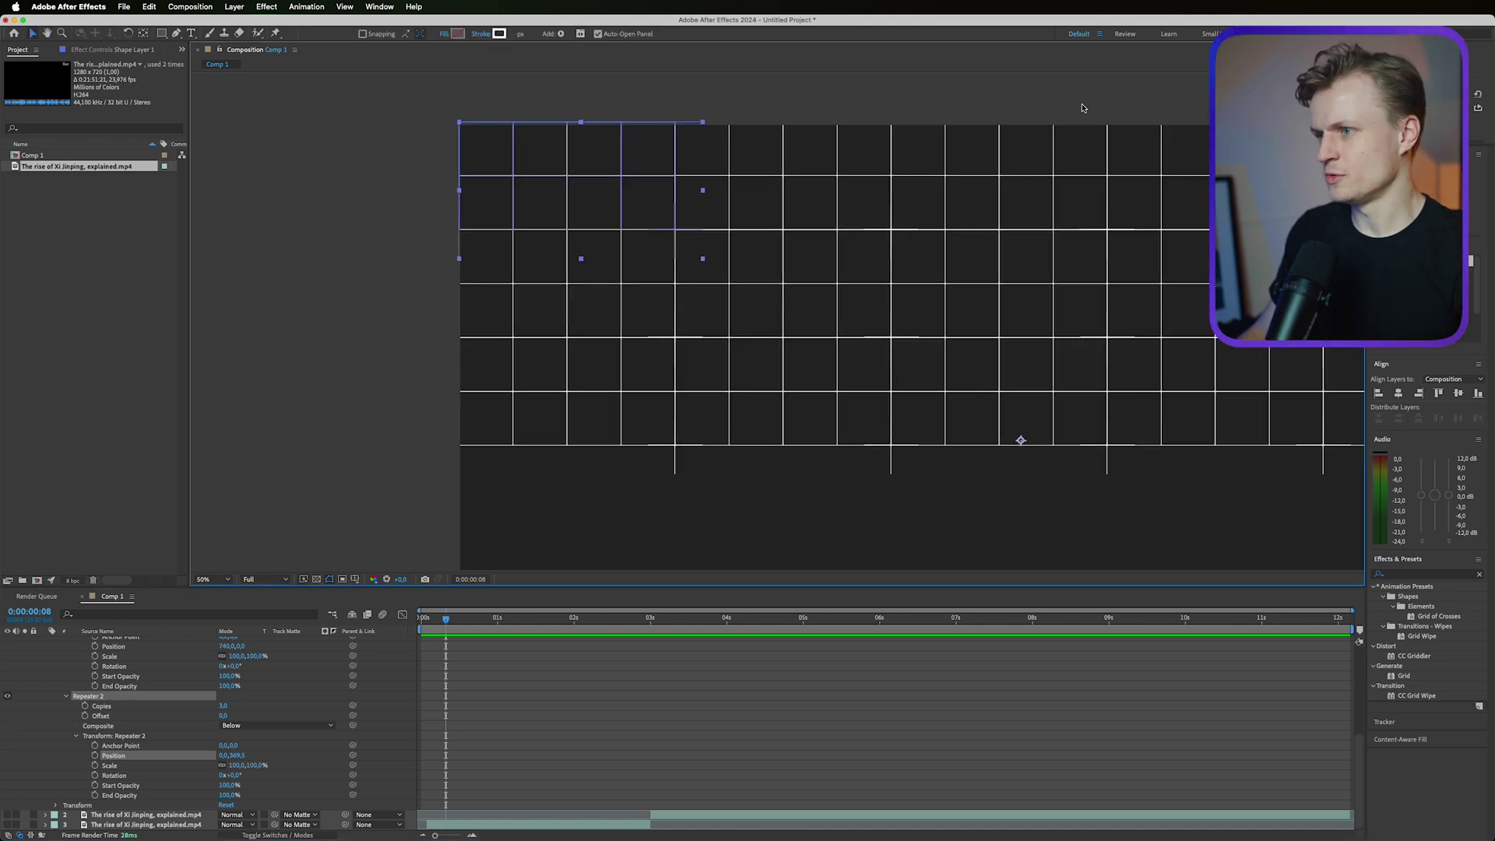
Step: Set the stroke width of both cross lines, Shape 1 and Shape 2, to 6 px
scroll(249, 695, up, 6)
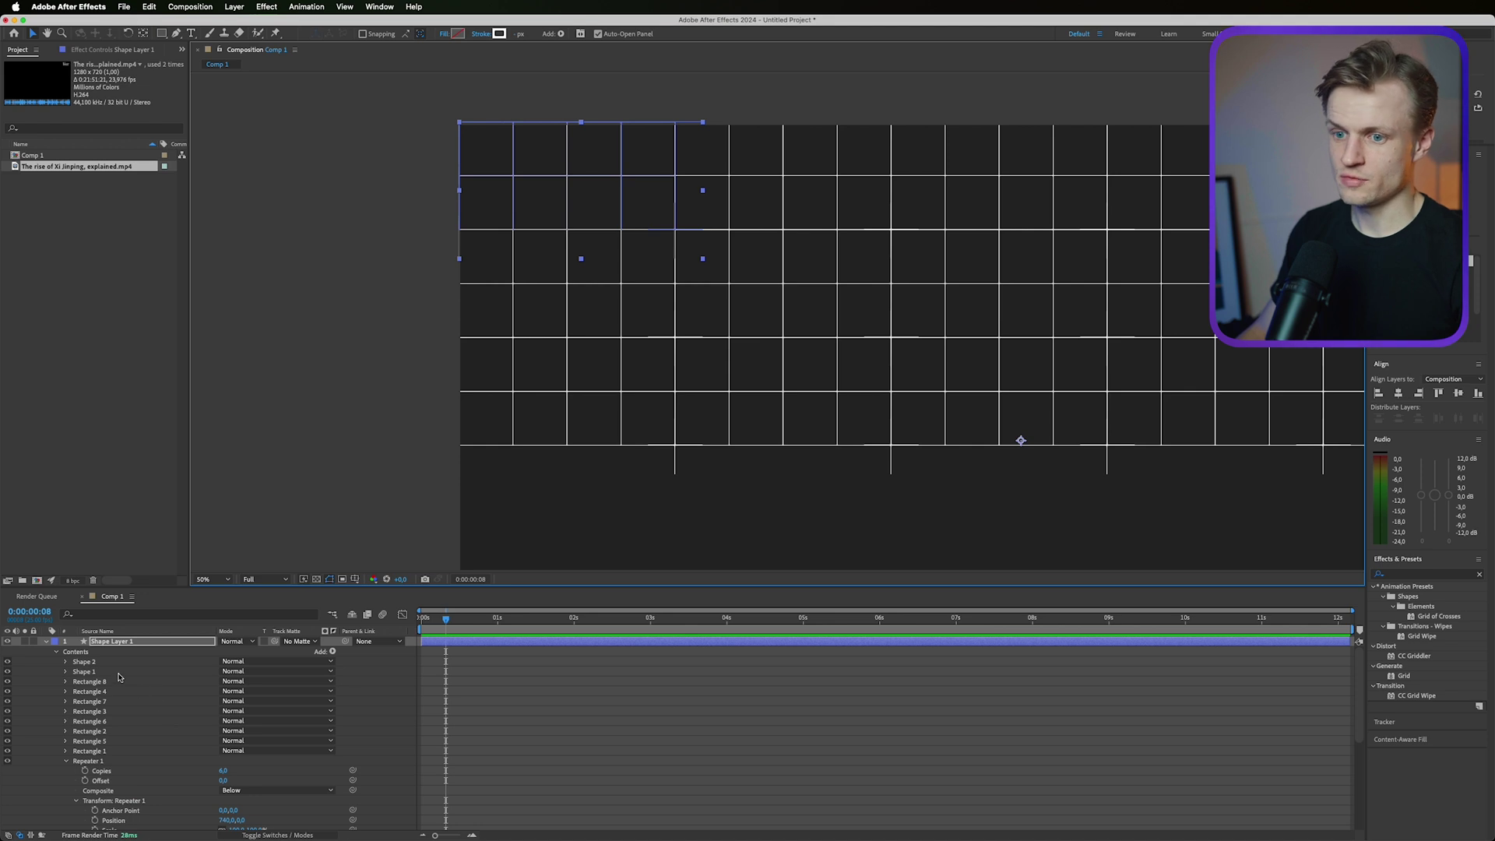
click(116, 672)
shift+click(110, 663)
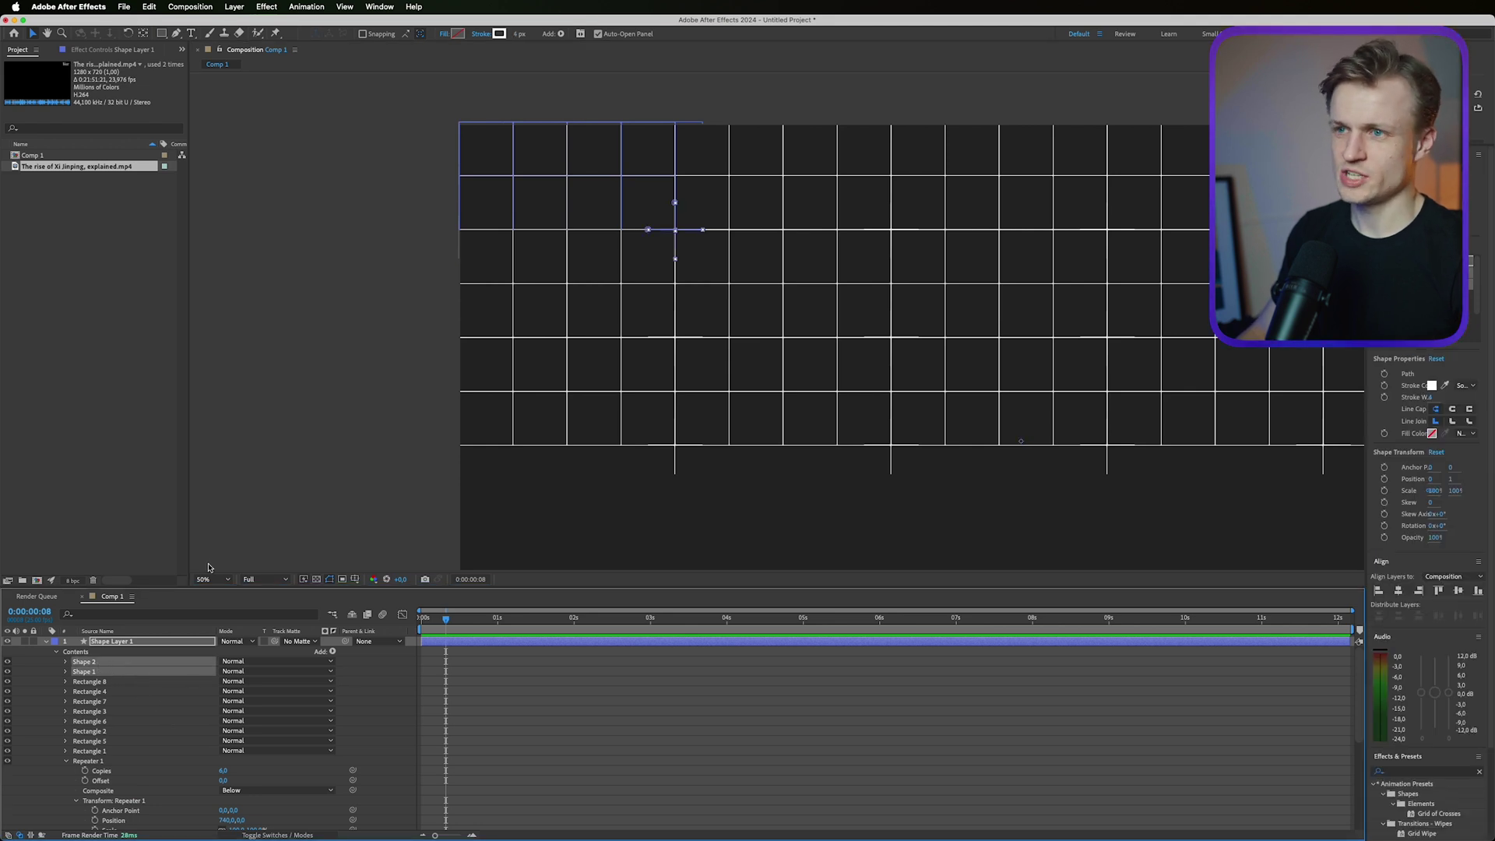
click(518, 34)
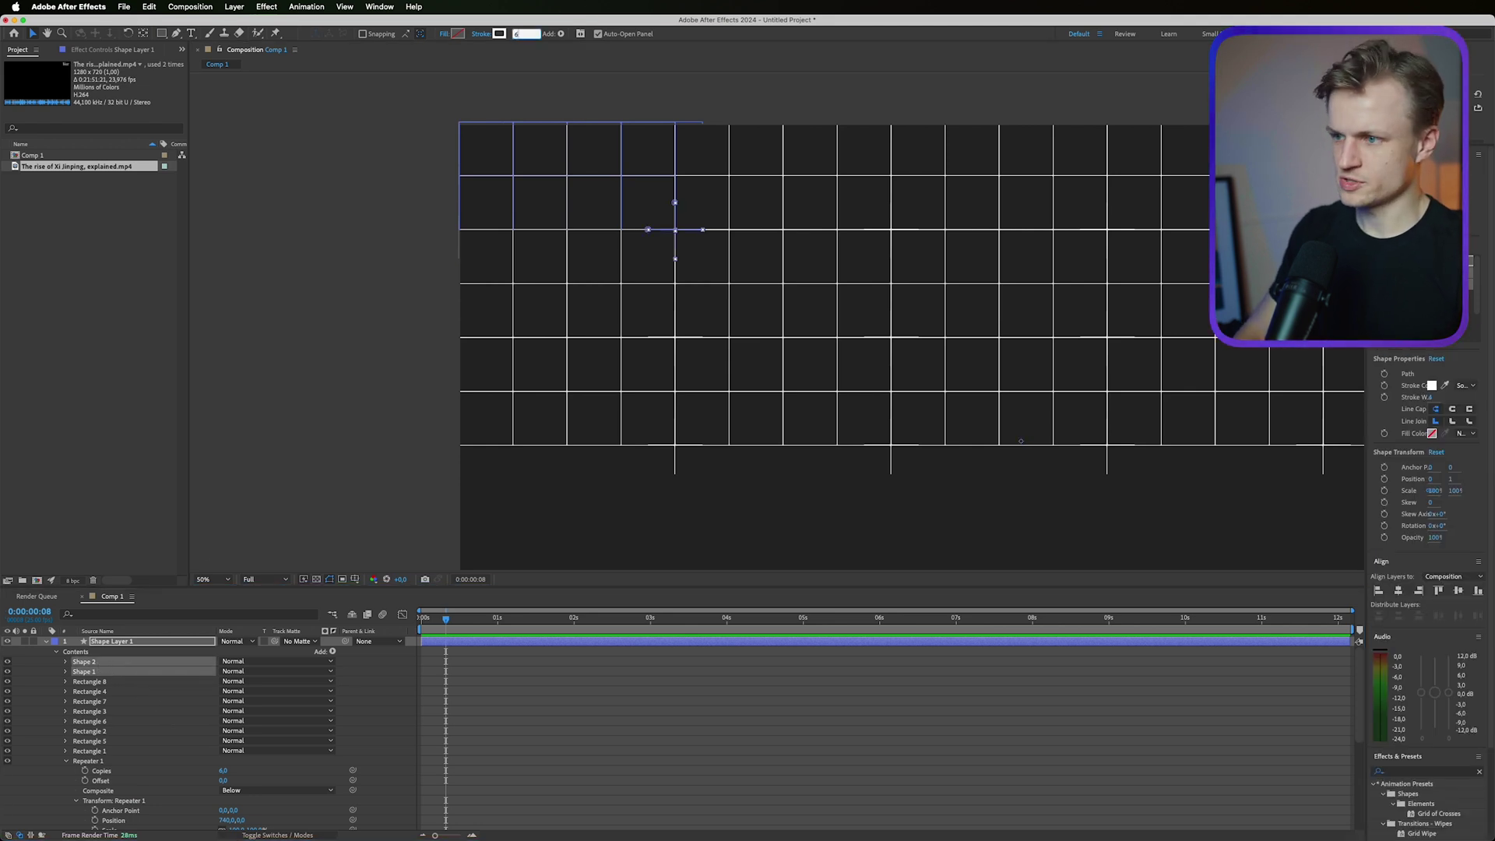
key(Return)
click(802, 367)
key(comma)
key(comma)
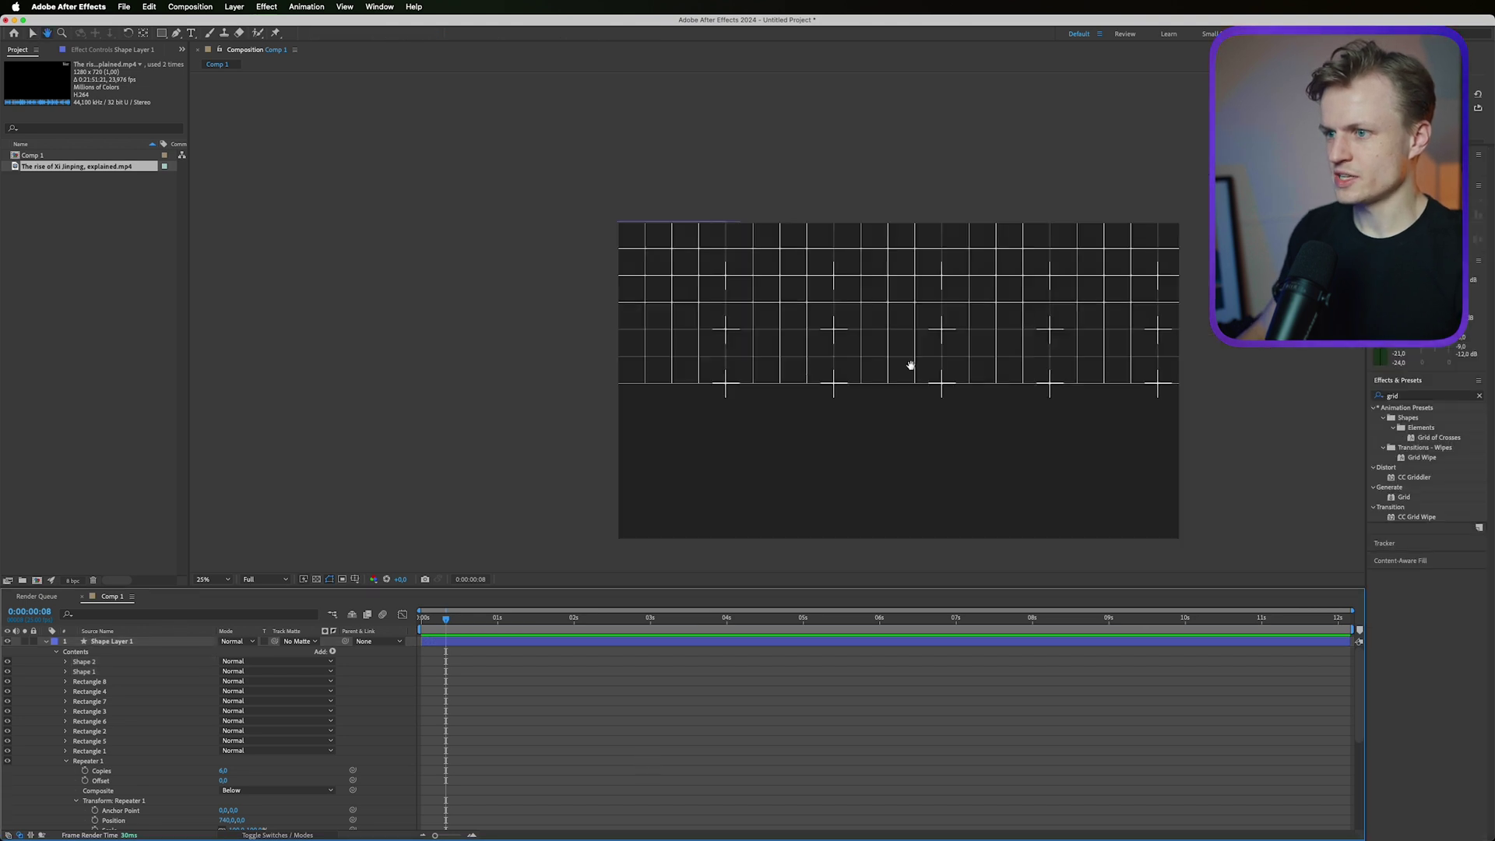
drag(908, 367, 878, 378)
key(period)
Step: Lower the opacity of the grid shape layer to about 18%
click(100, 643)
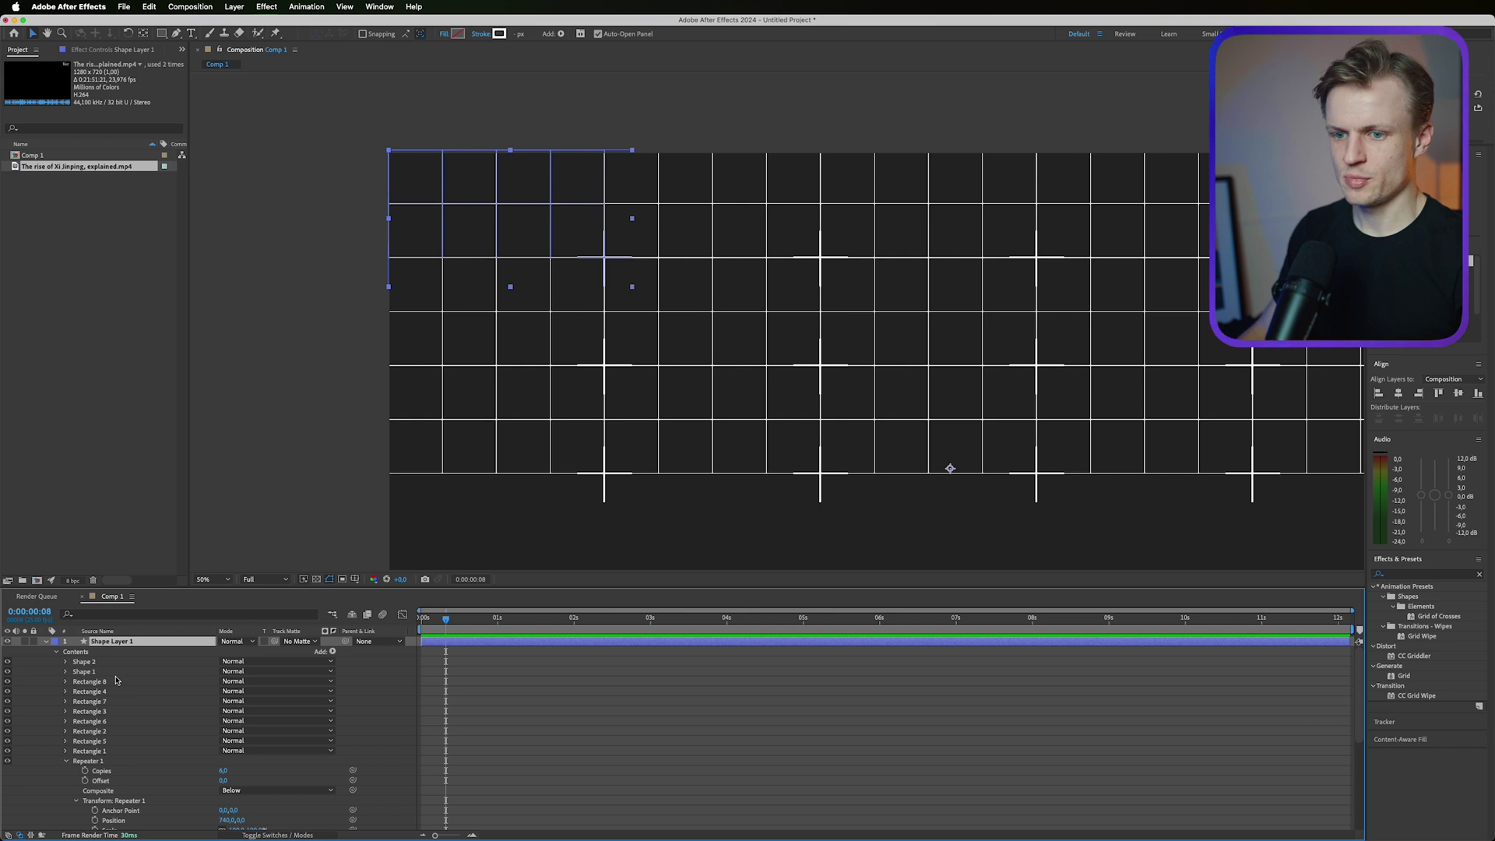
key(t)
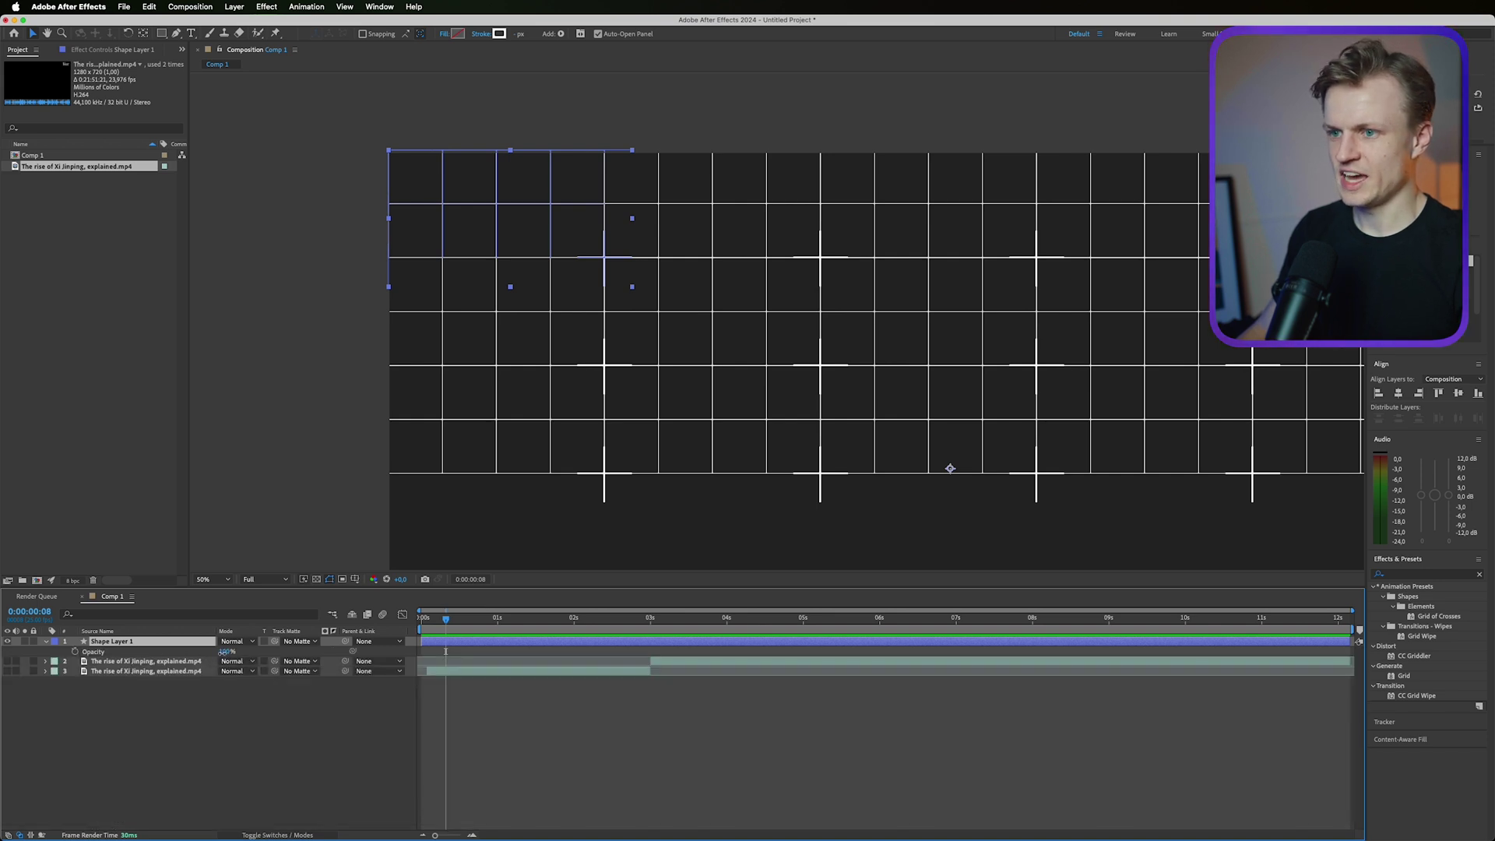
drag(224, 651, 160, 651)
Step: Set the copies of Repeater 2 to 6 so the grid fills the composition's full height
click(45, 642)
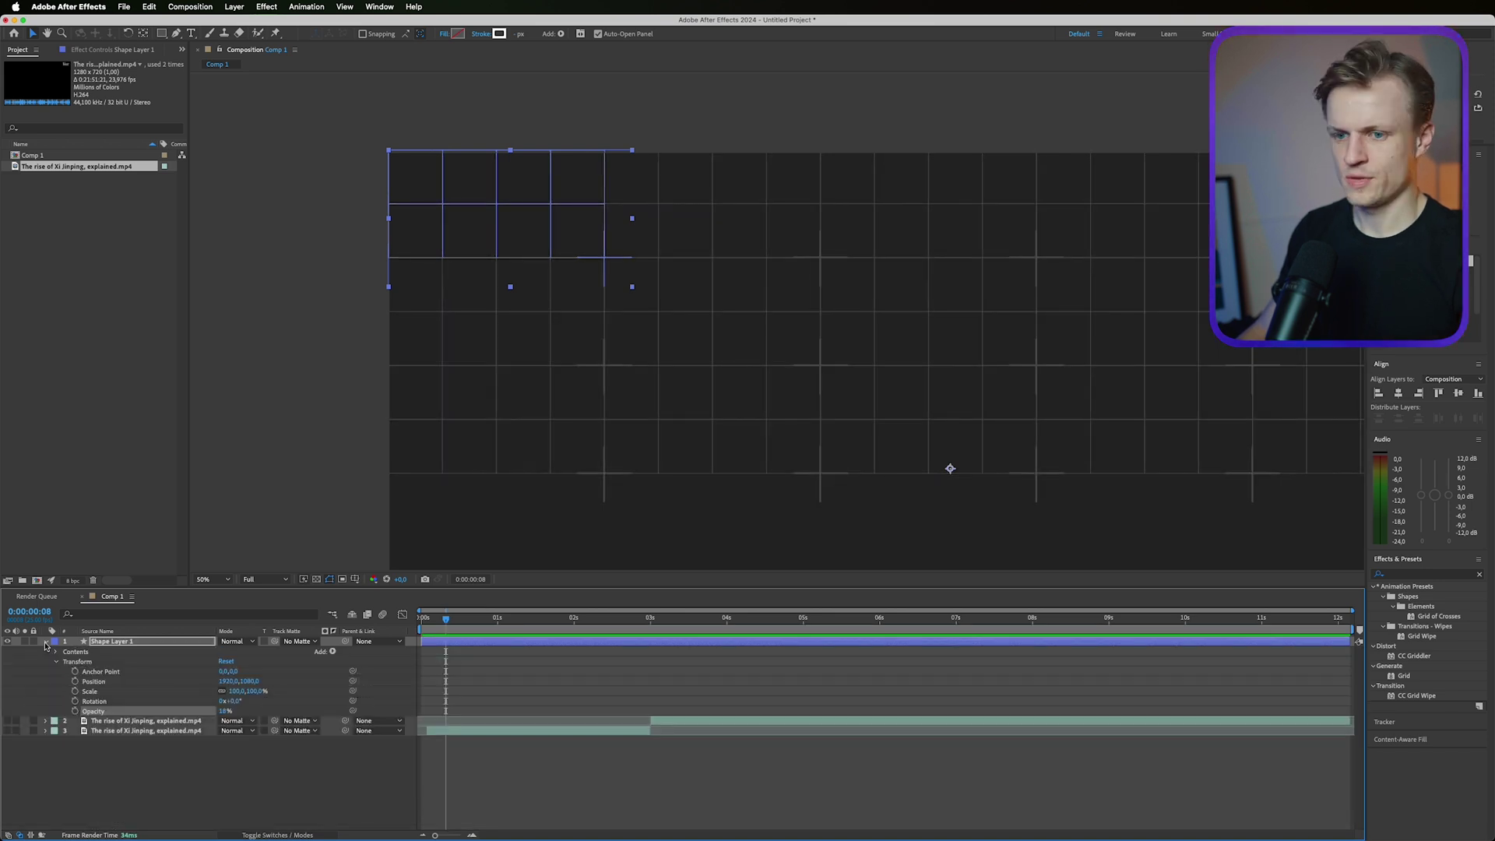
click(45, 643)
click(45, 643)
click(55, 651)
scroll(141, 692, down, 2)
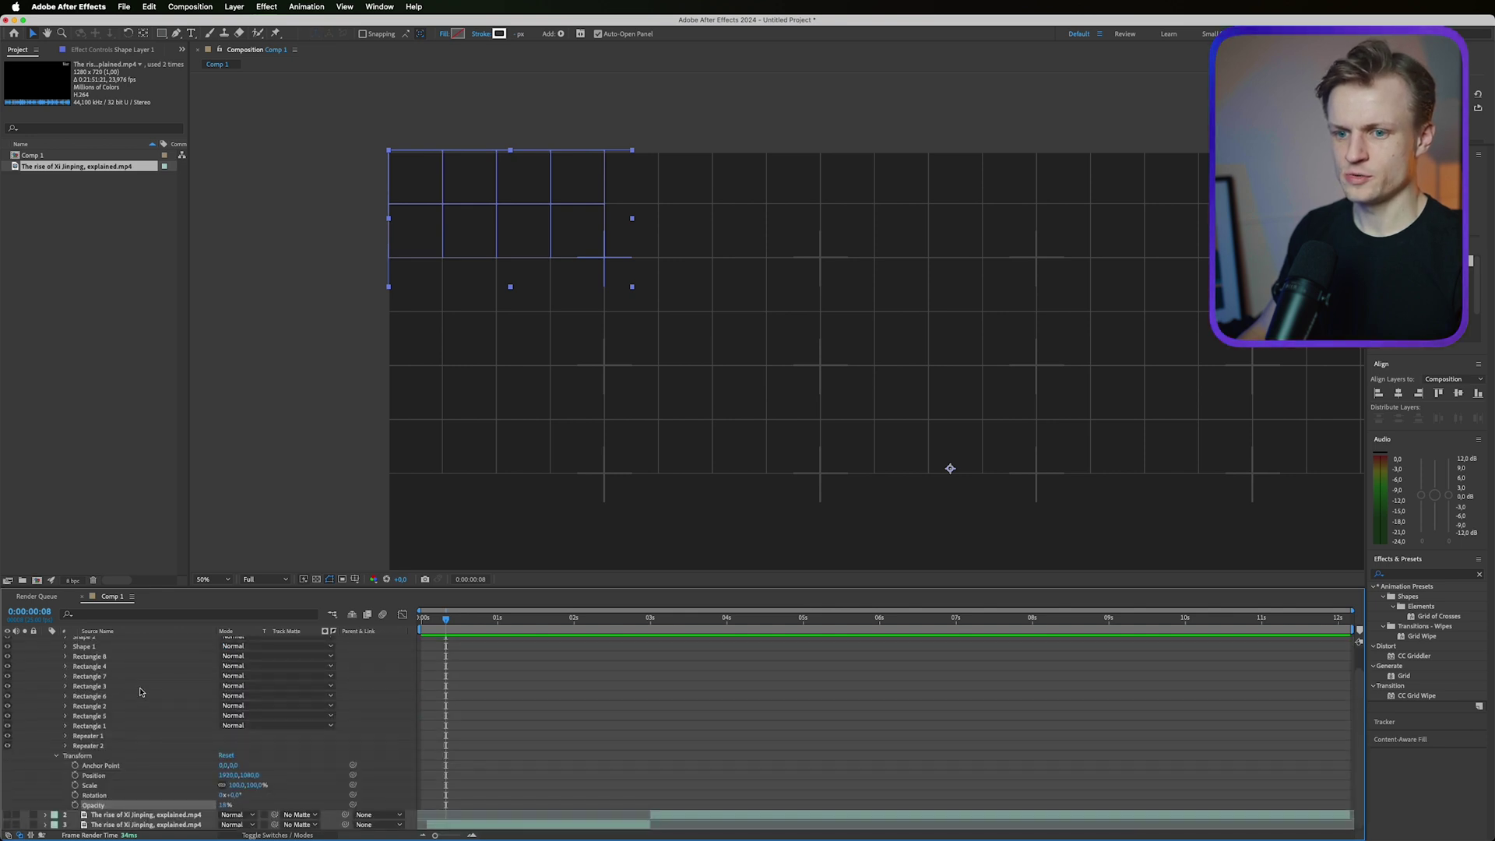
click(65, 746)
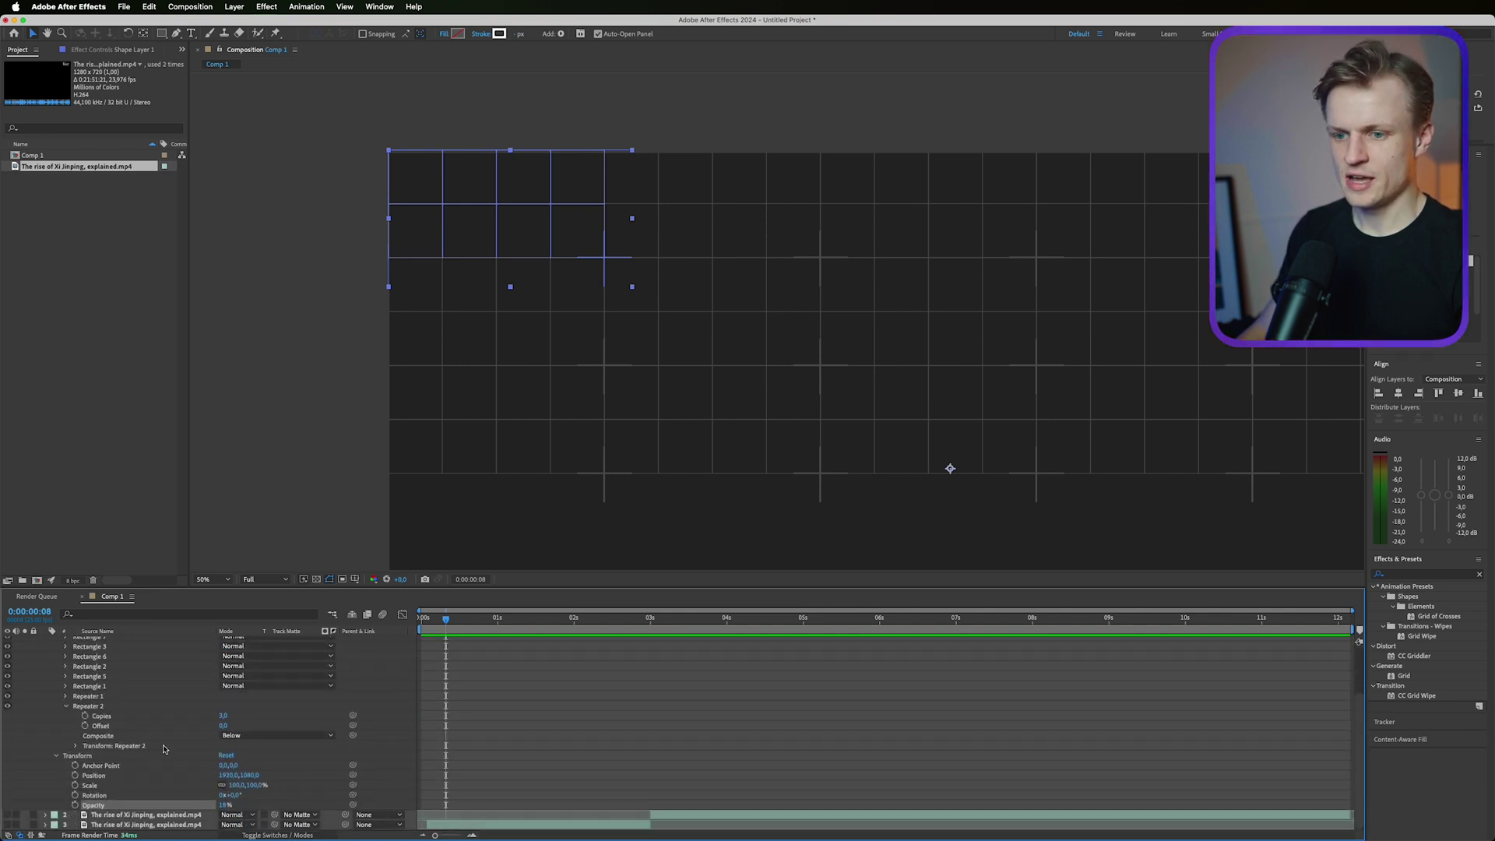
click(224, 717)
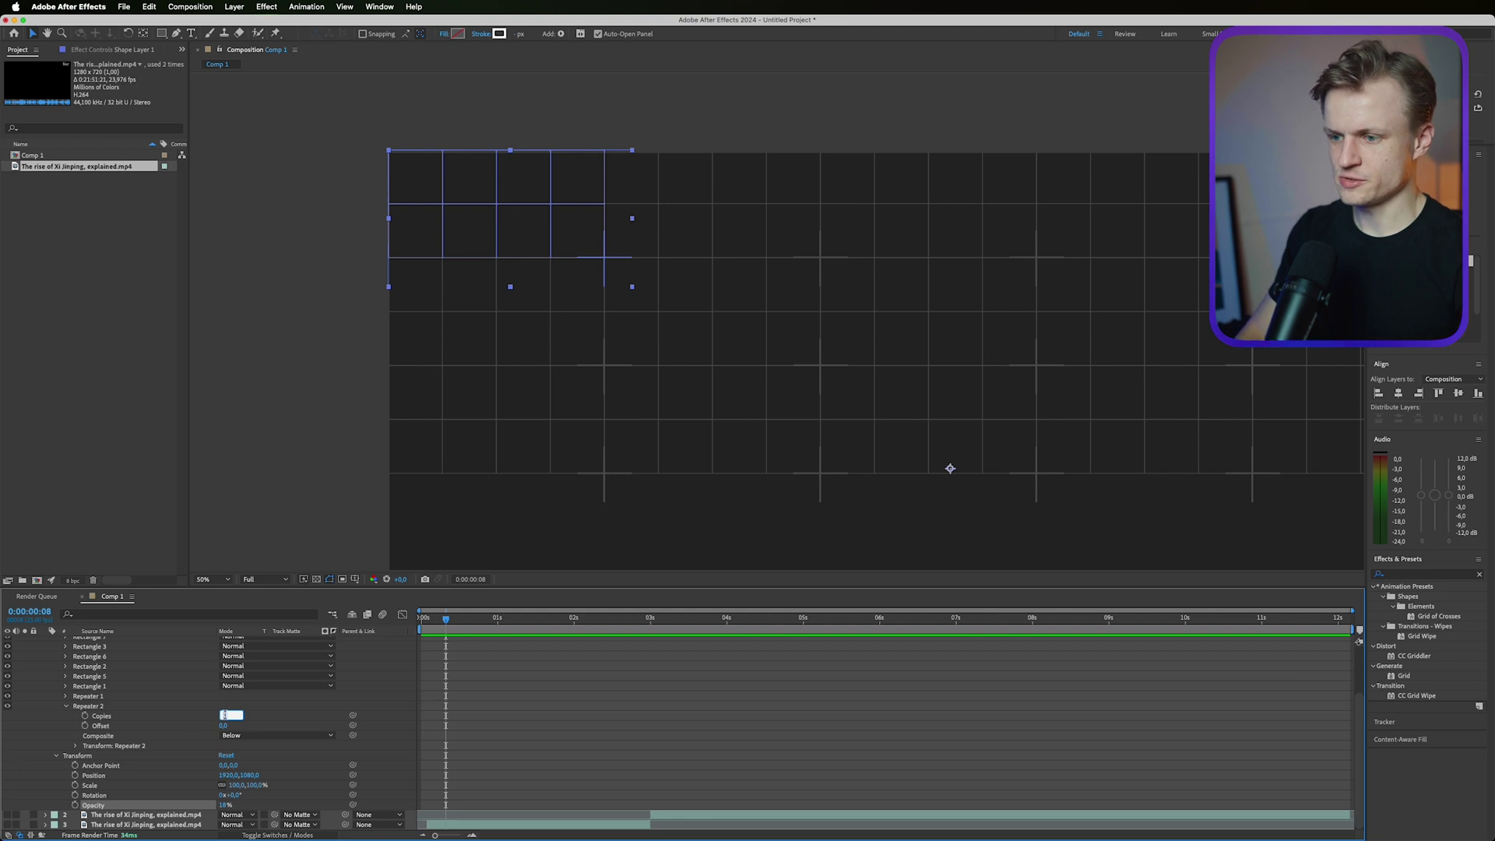
text(6)
key(Return)
scroll(599, 372, down, 2)
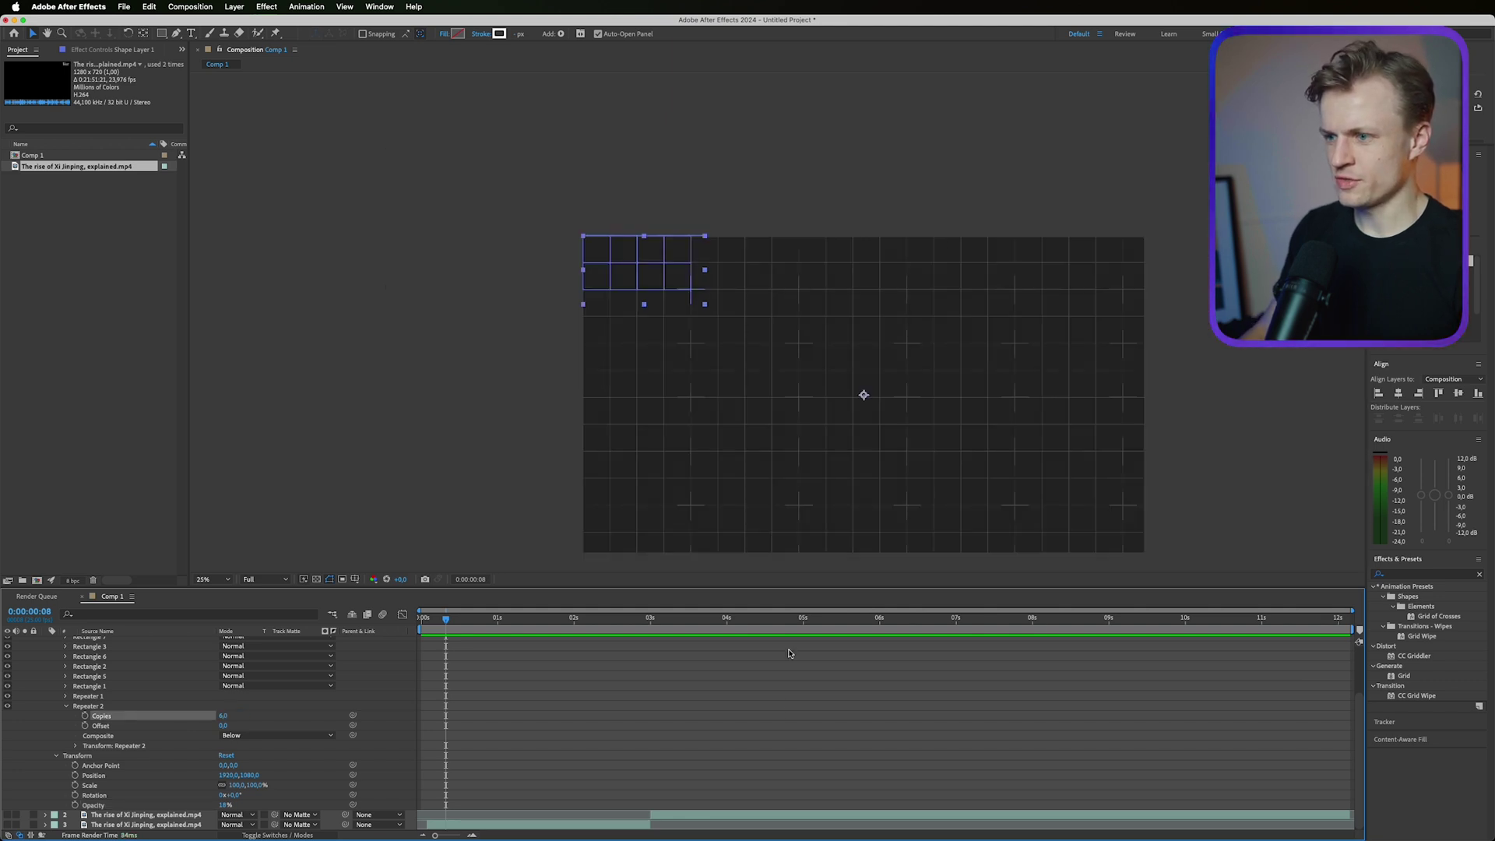
Step: Deselect the finished grid, check it in the viewer and collapse the shape layer's properties in the timeline
click(766, 740)
key(period)
key(period)
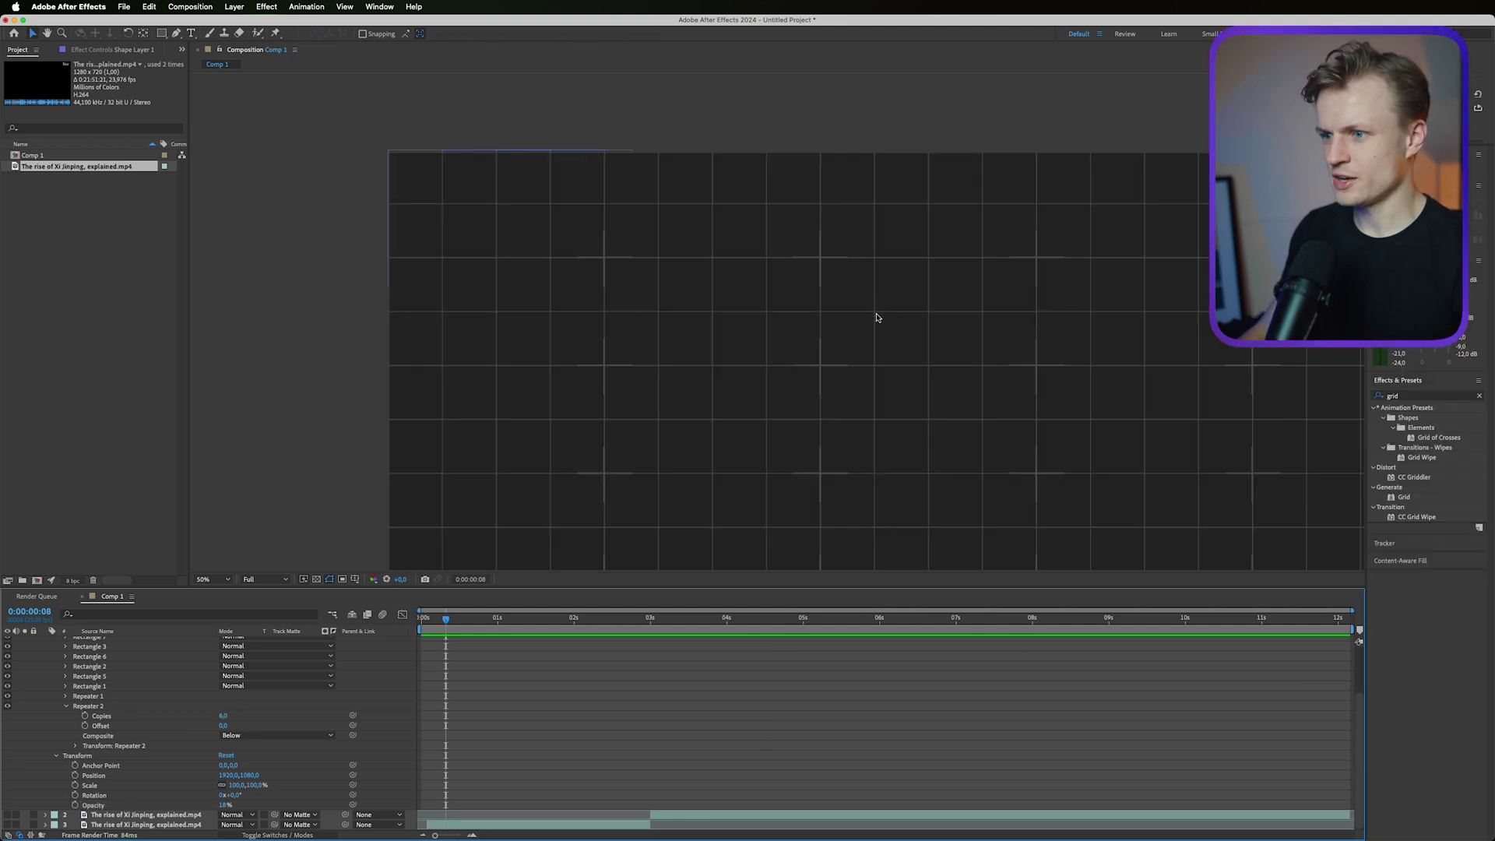
key(comma)
drag(712, 446, 654, 355)
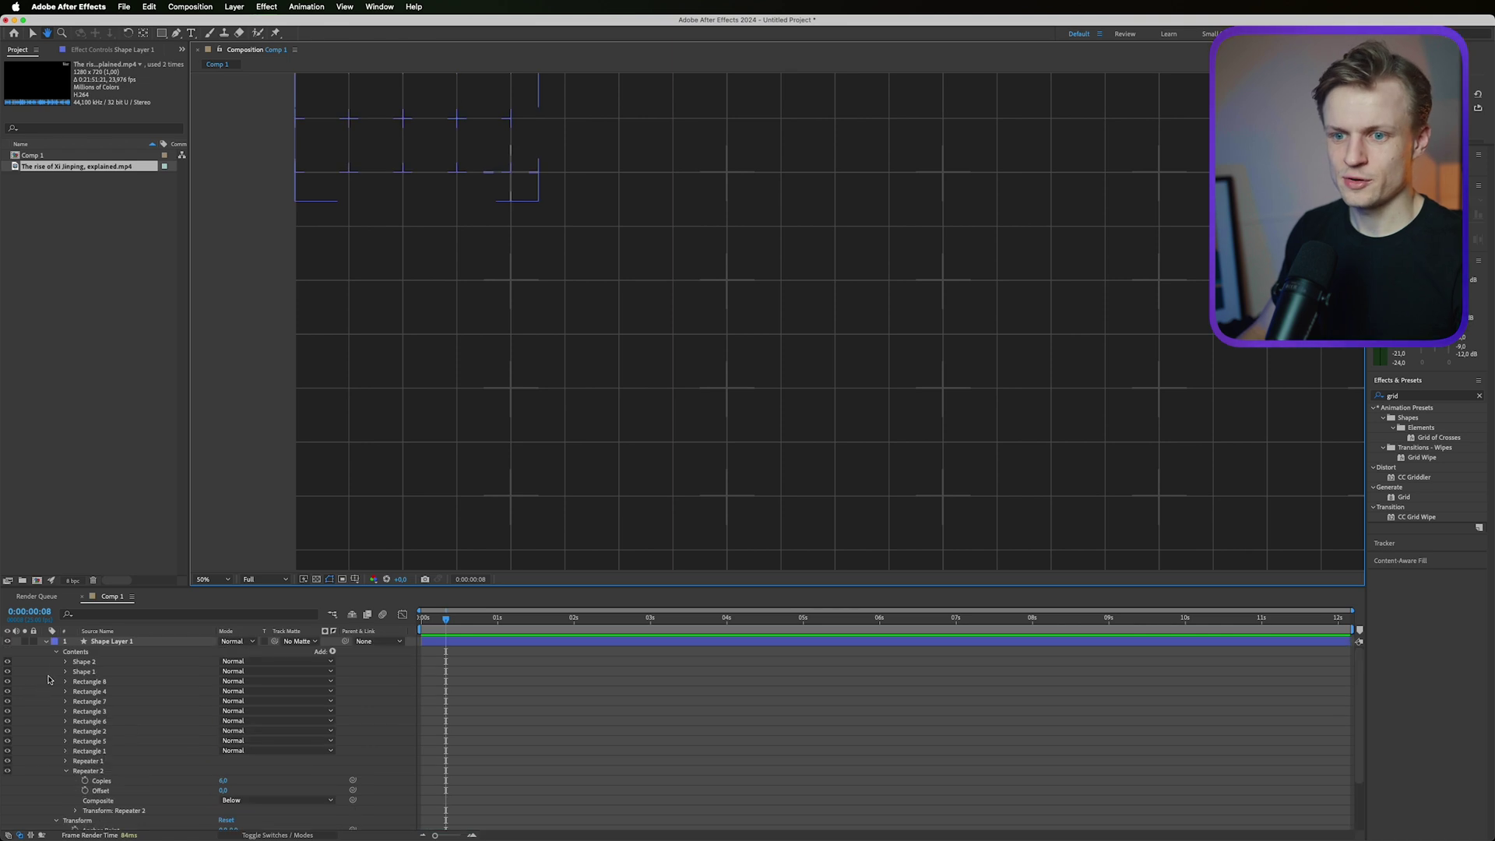
click(45, 643)
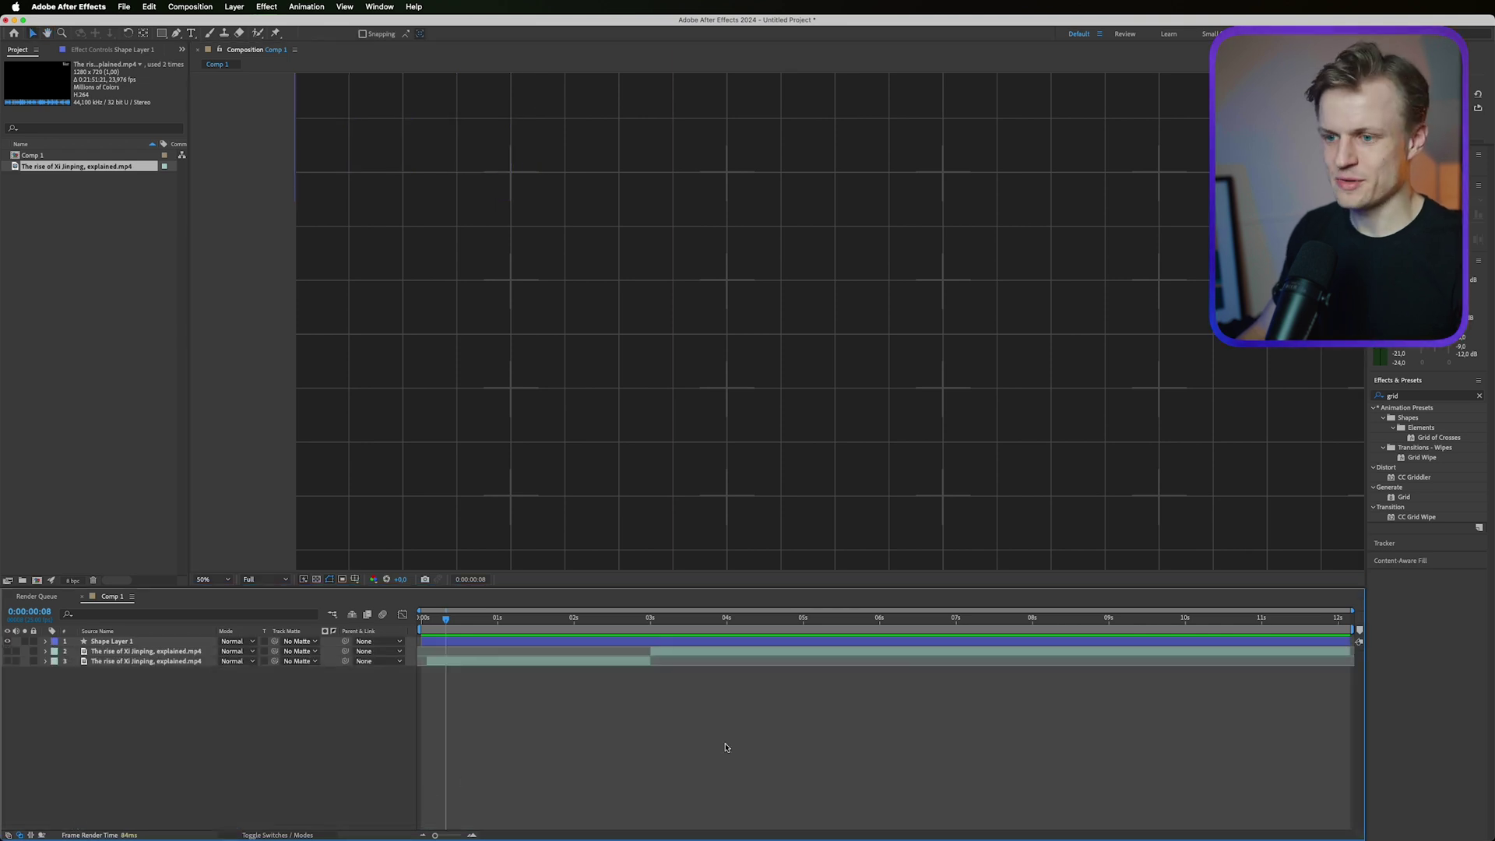
Step: Choose the Ellipse tool and review the dot animation in the Vox reference footage with the grid layer hidden
drag(161, 33, 218, 62)
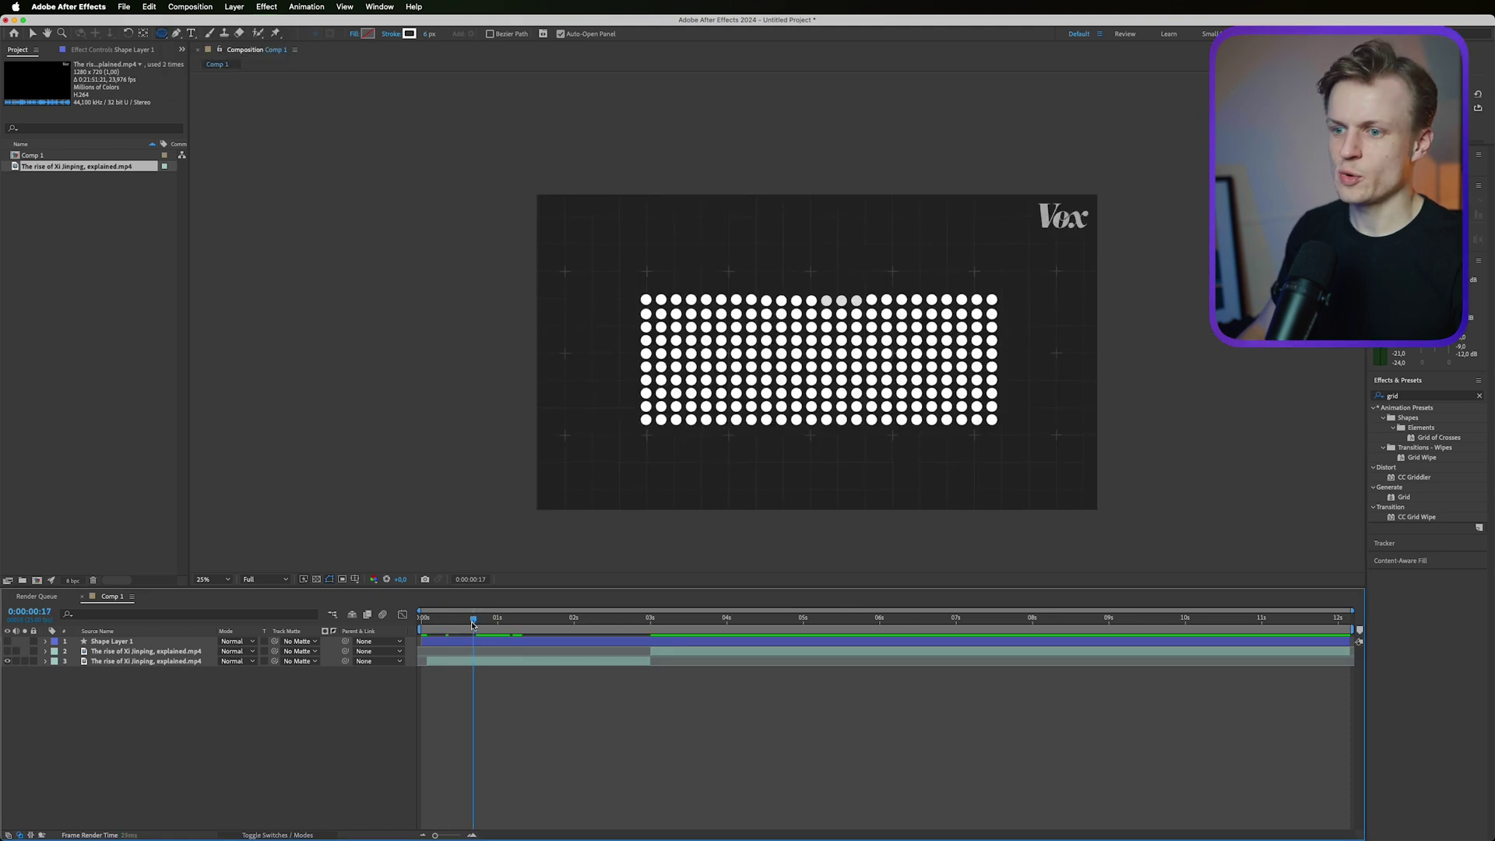
click(565, 632)
drag(564, 631, 742, 627)
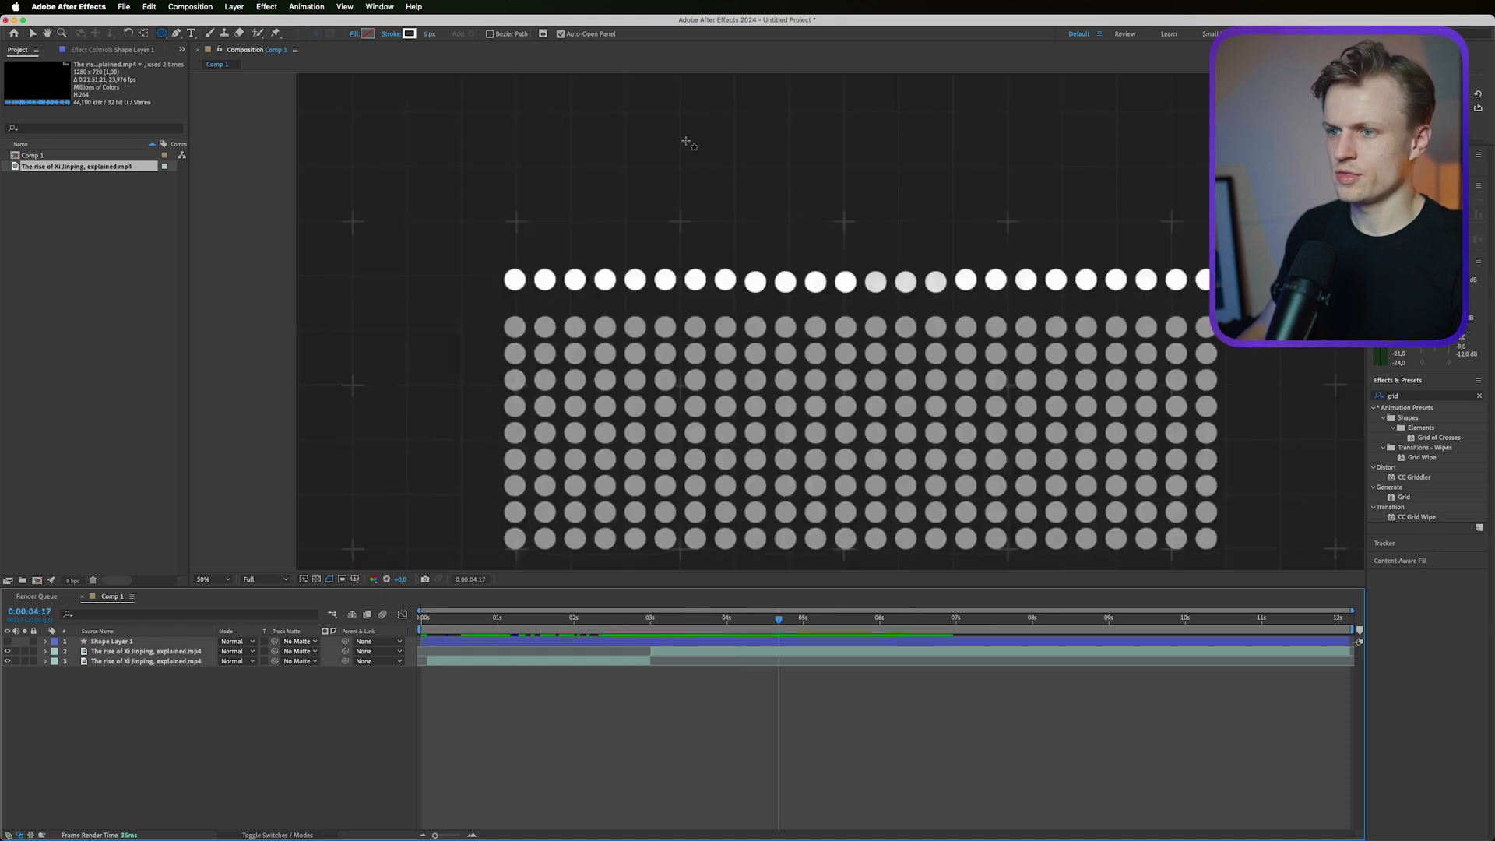
Step: Hide the reference footage layers, briefly check the grid in the viewer and leave the grid layer hidden
click(8, 641)
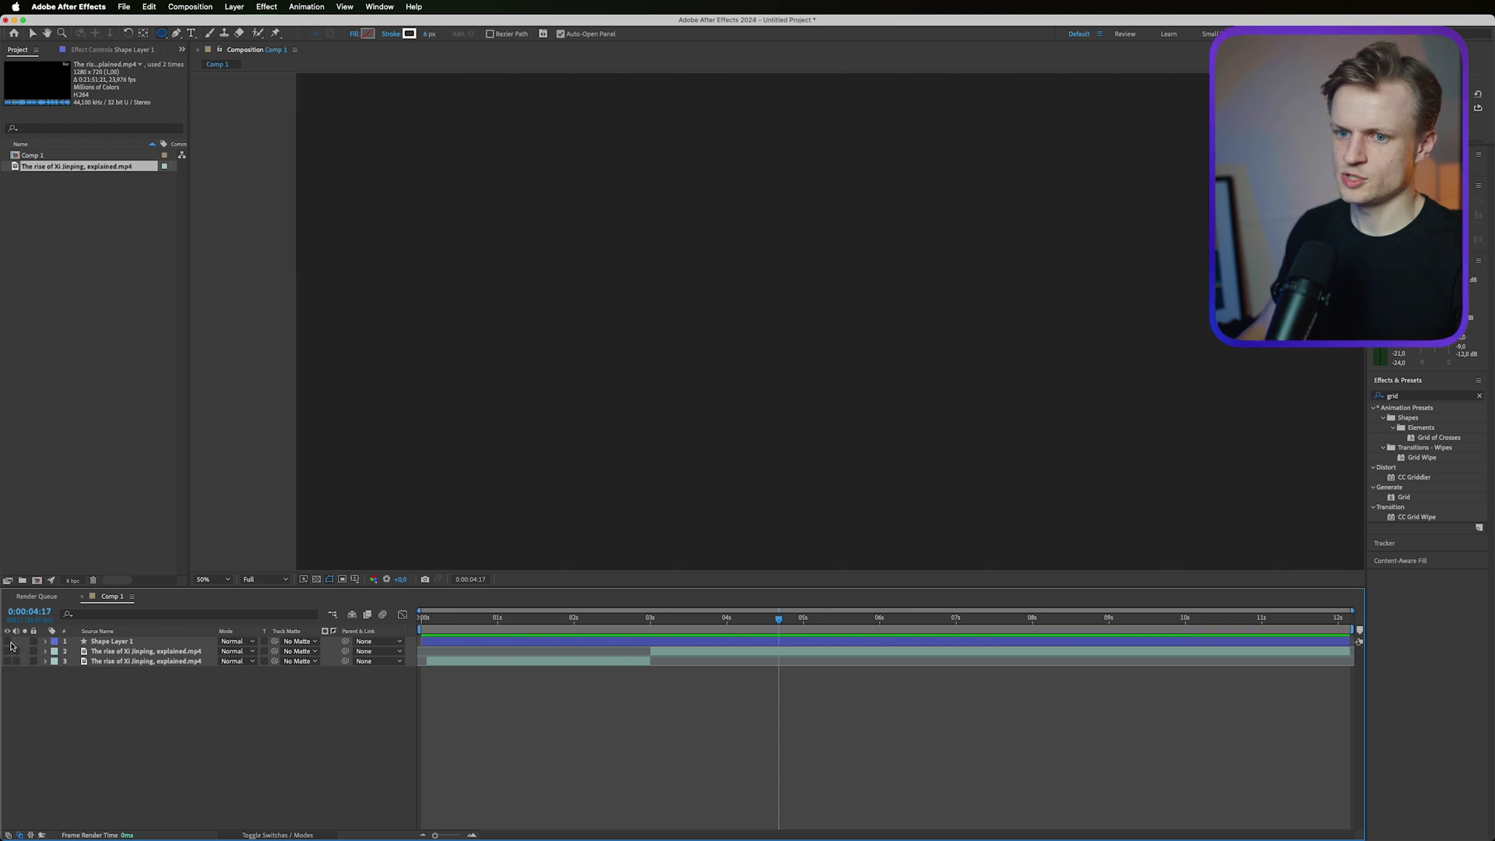
scroll(644, 374, down, 2)
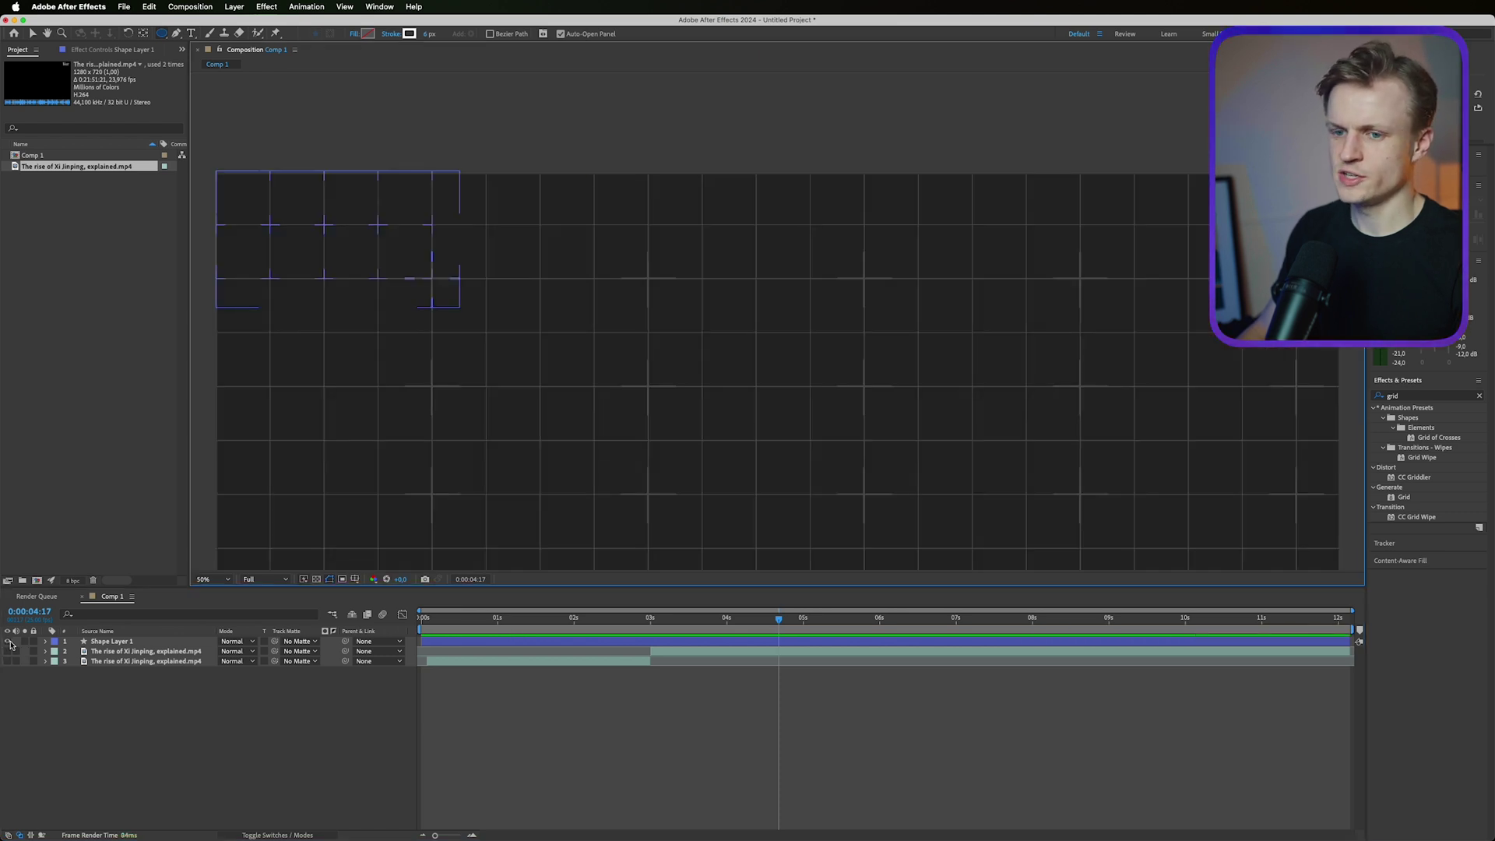
click(10, 642)
click(10, 643)
click(10, 643)
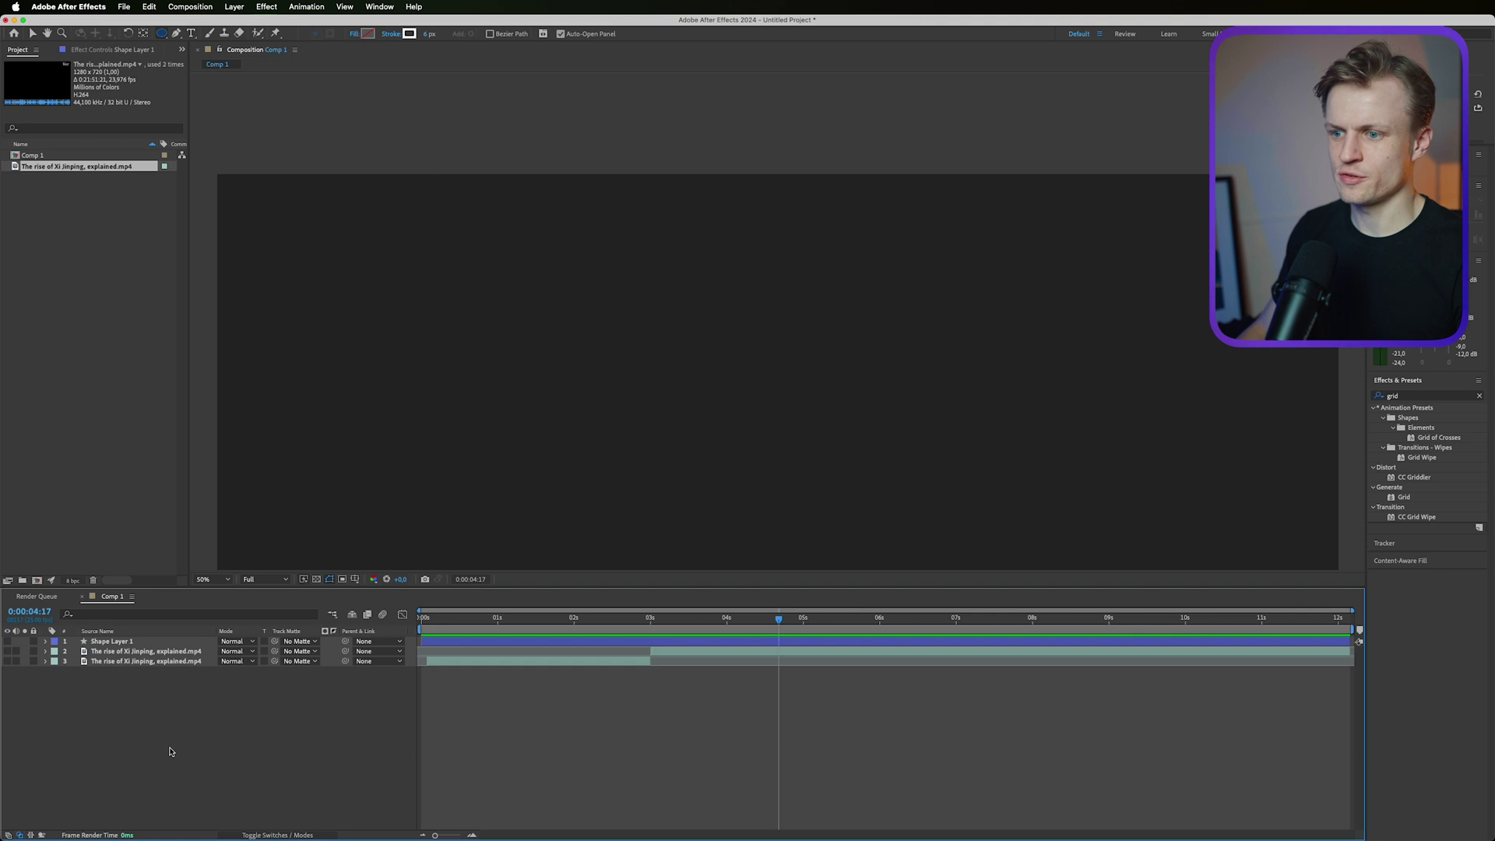
Step: Set the Ellipse tool to a white fill with no stroke and draw a small circle in the composition's upper-left area
double_click(162, 34)
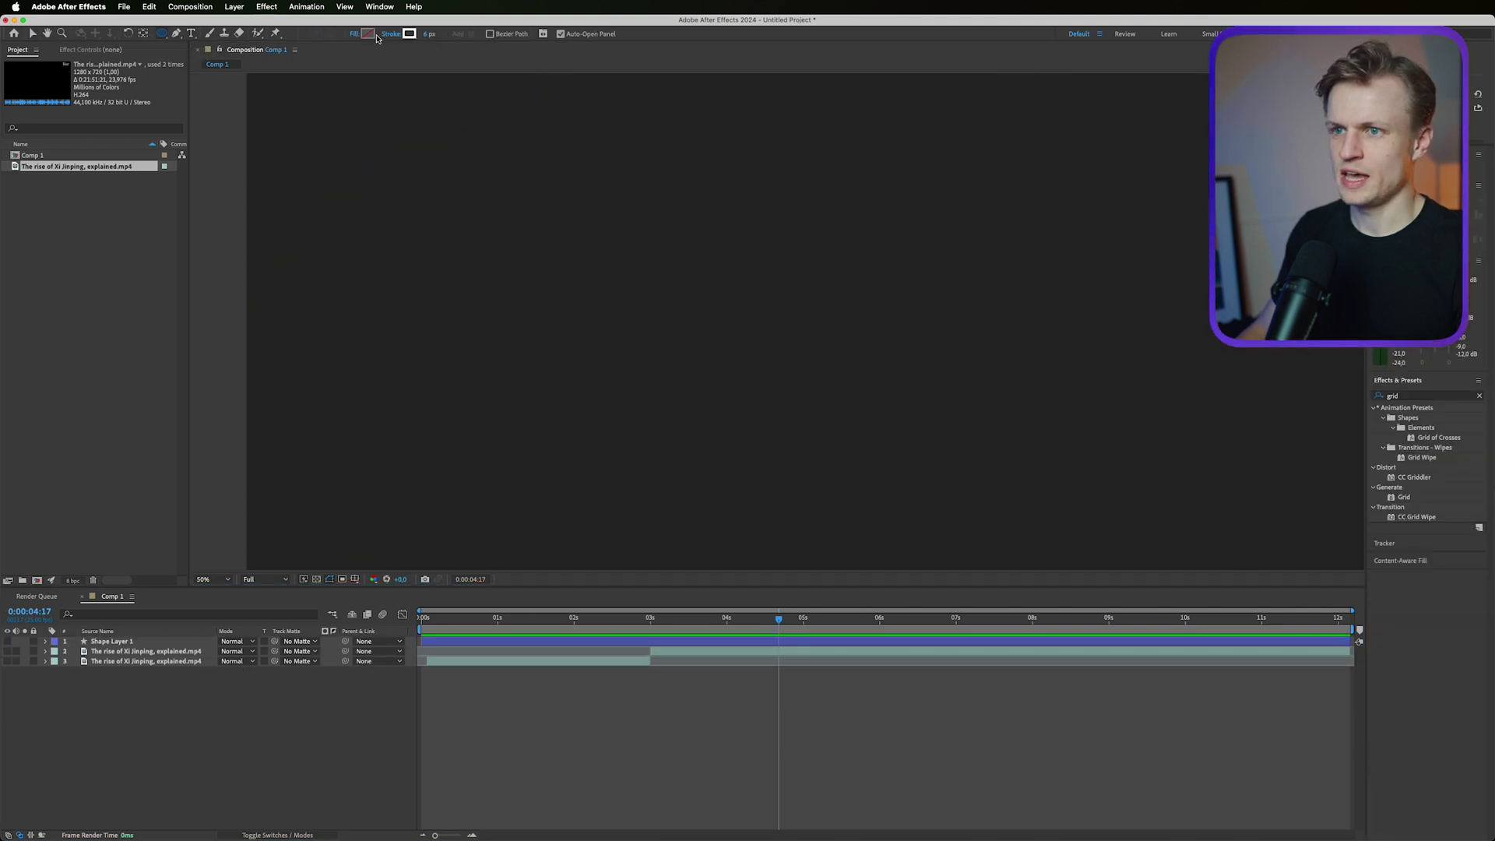
click(369, 35)
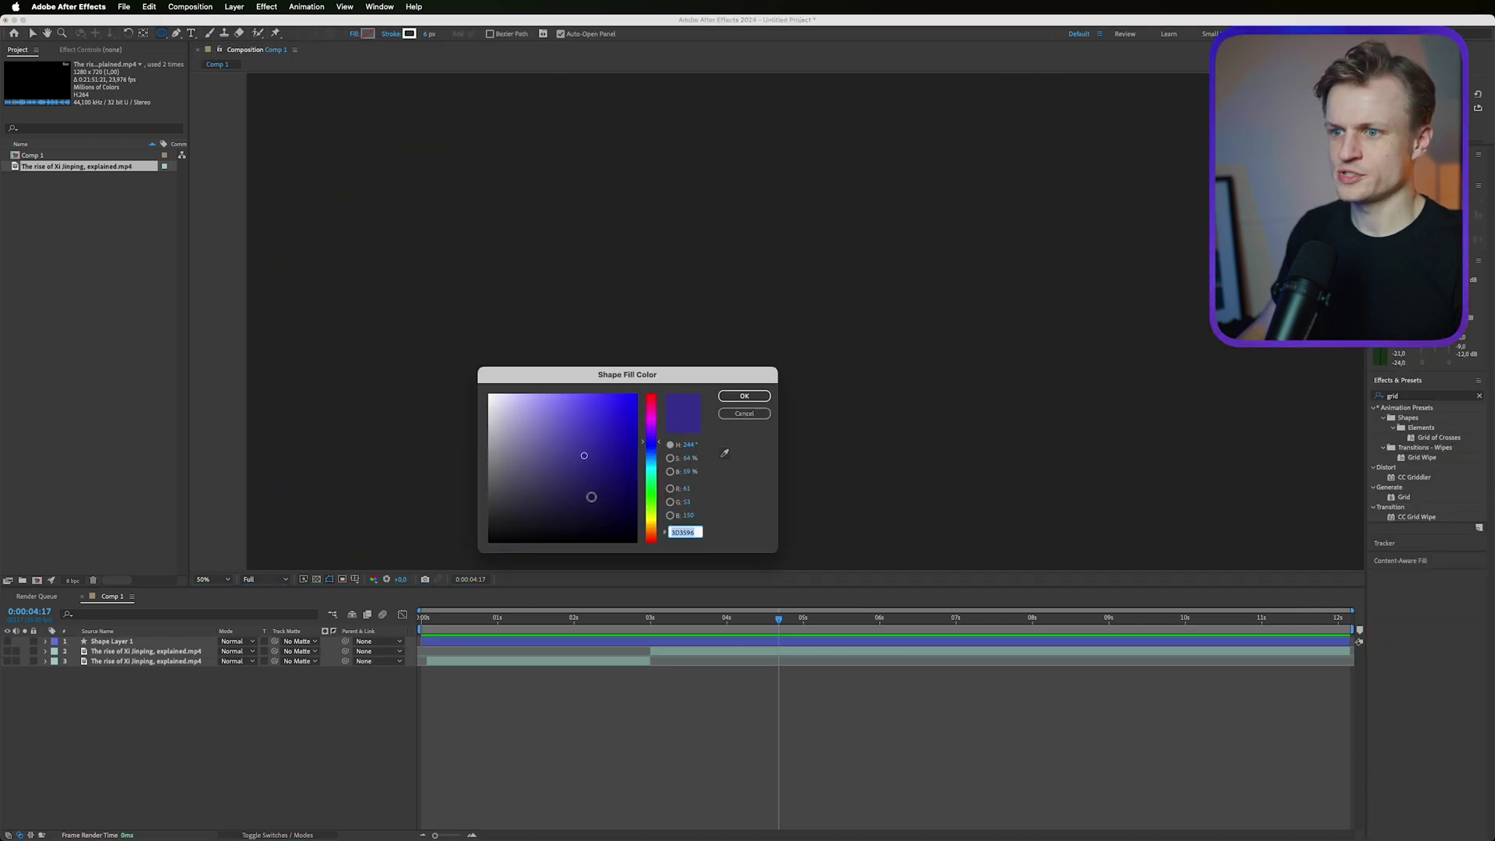
drag(591, 497, 362, 291)
click(741, 396)
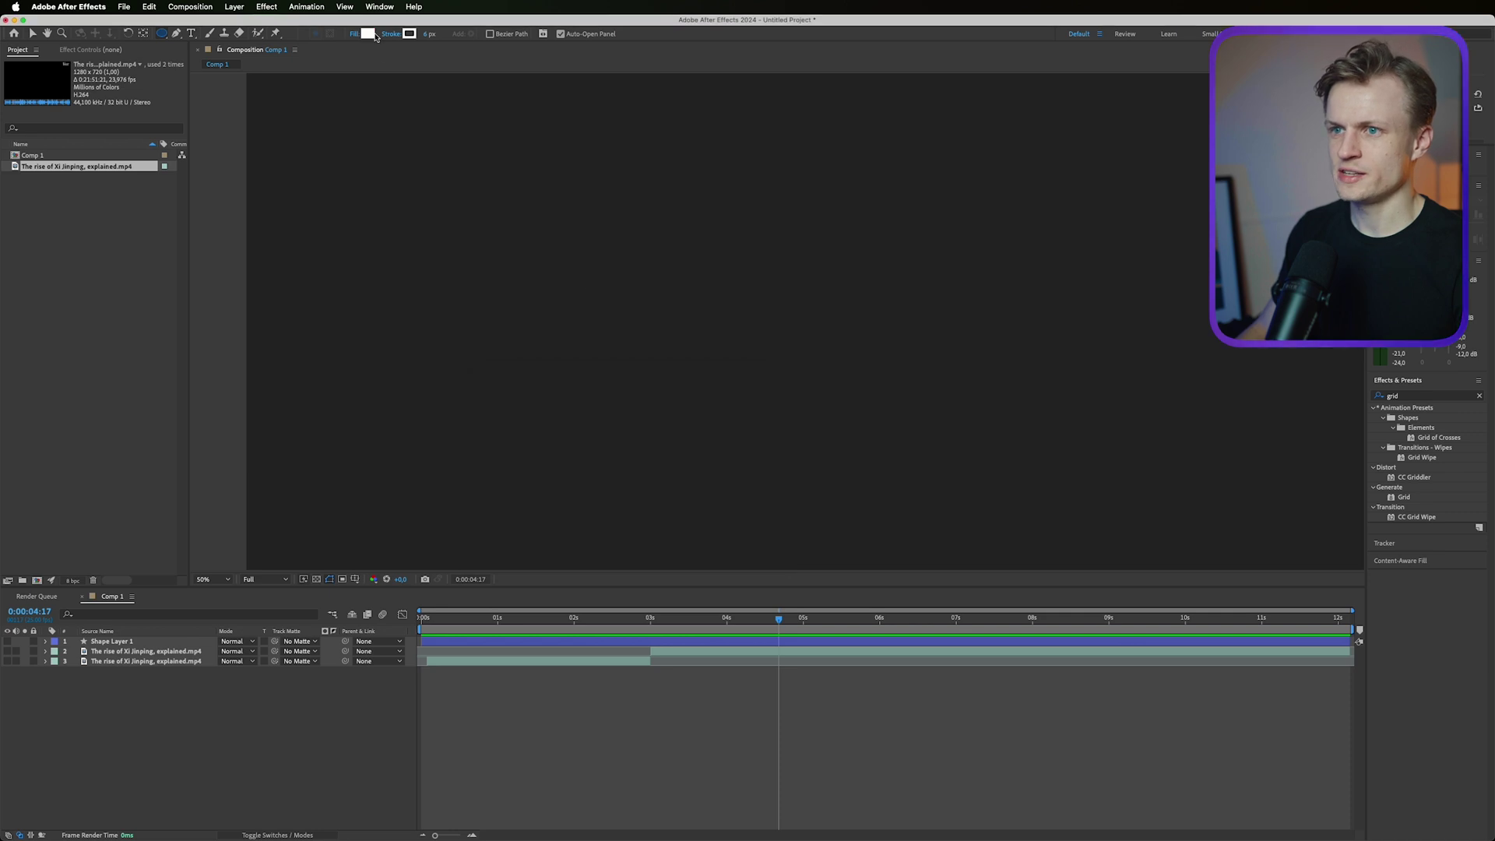
click(391, 34)
click(504, 280)
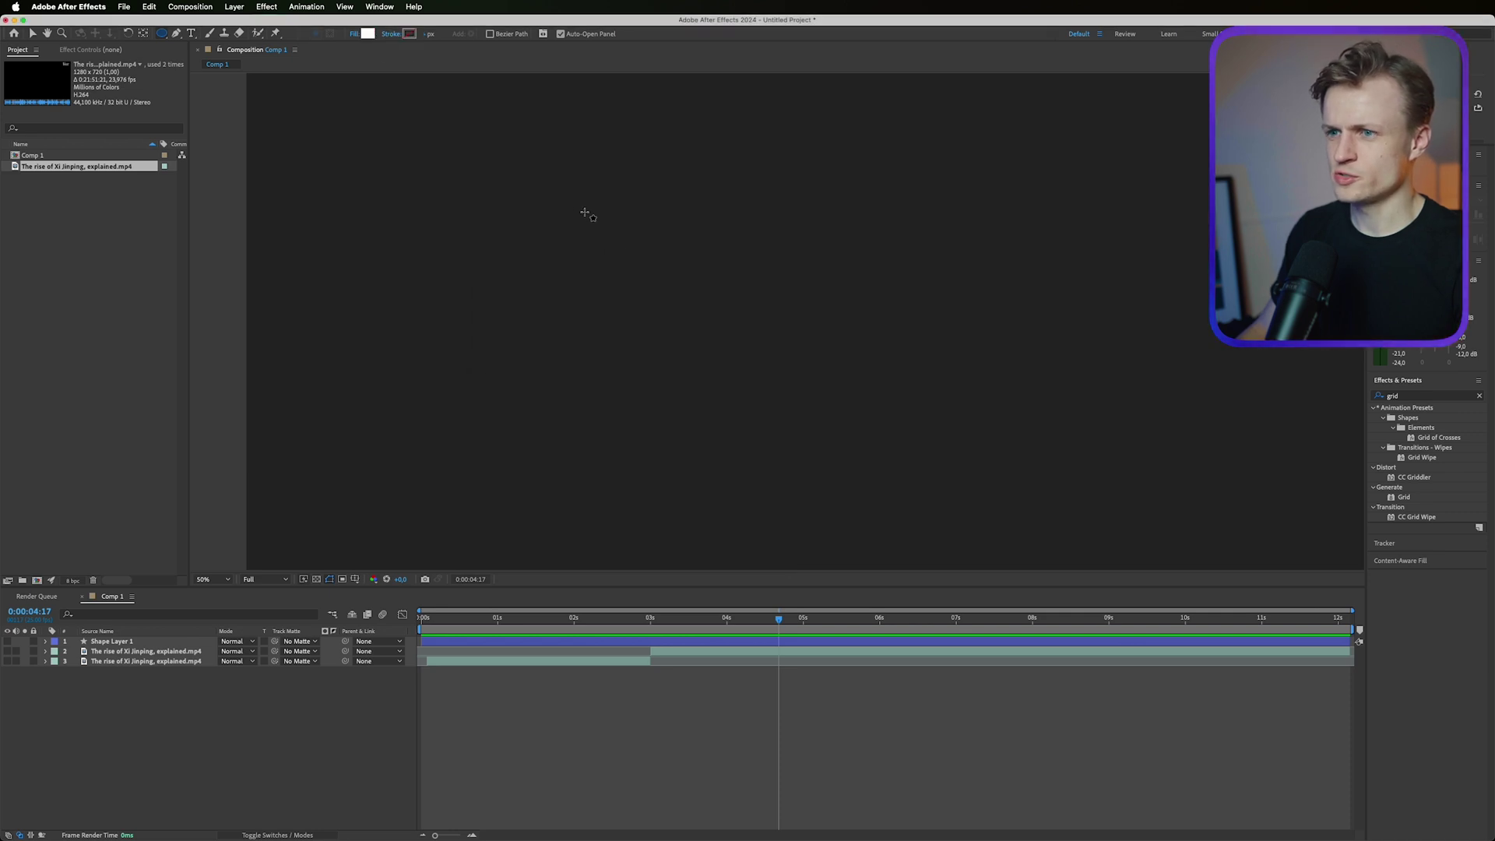
drag(573, 207, 585, 219)
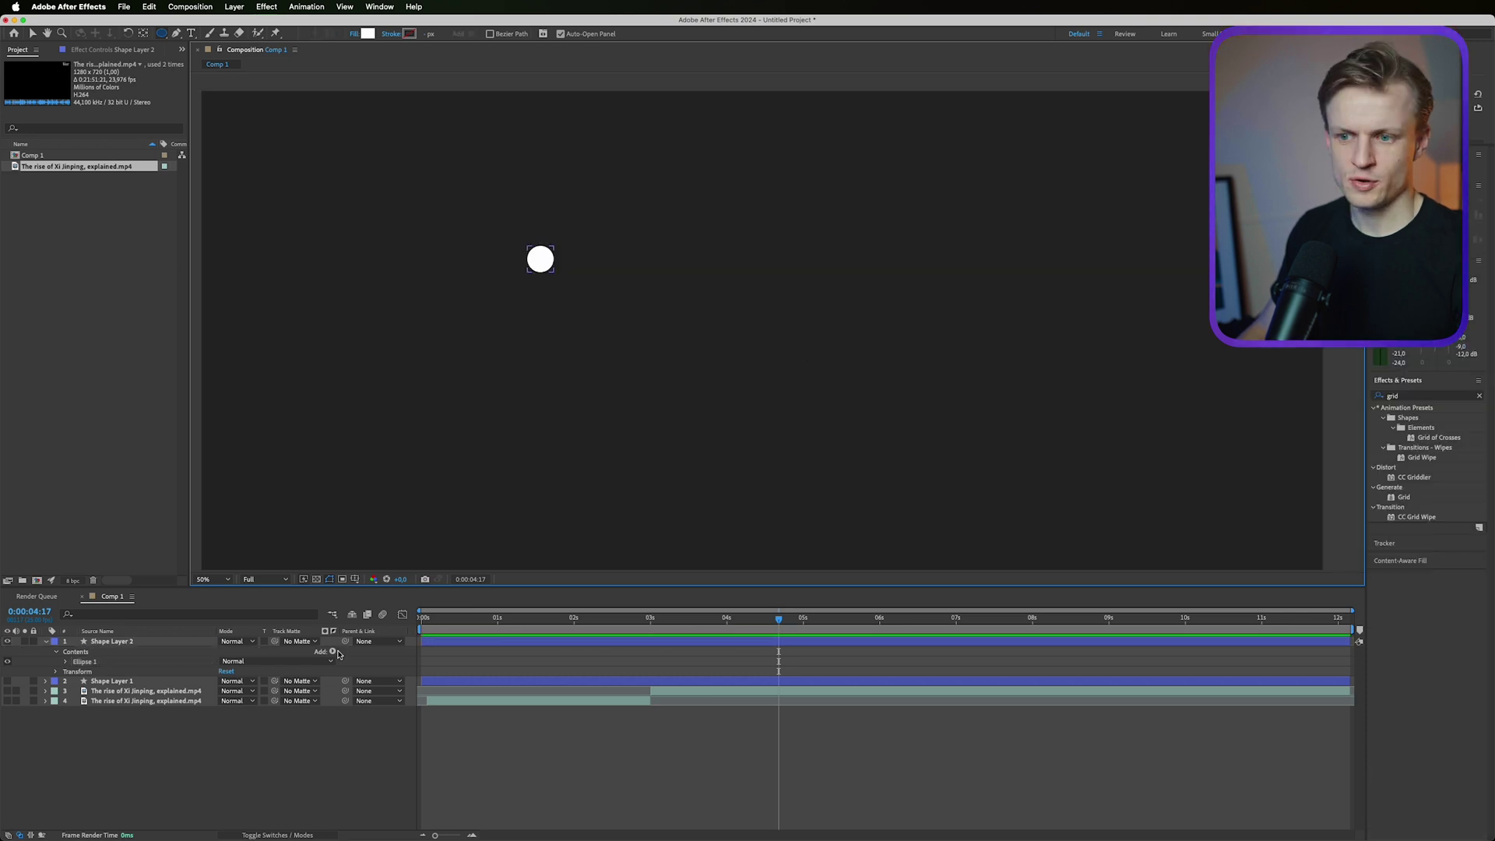
Step: Add a Repeater with 18 copies to the circle layer and set the layer's position to about 1788, 1312
click(333, 652)
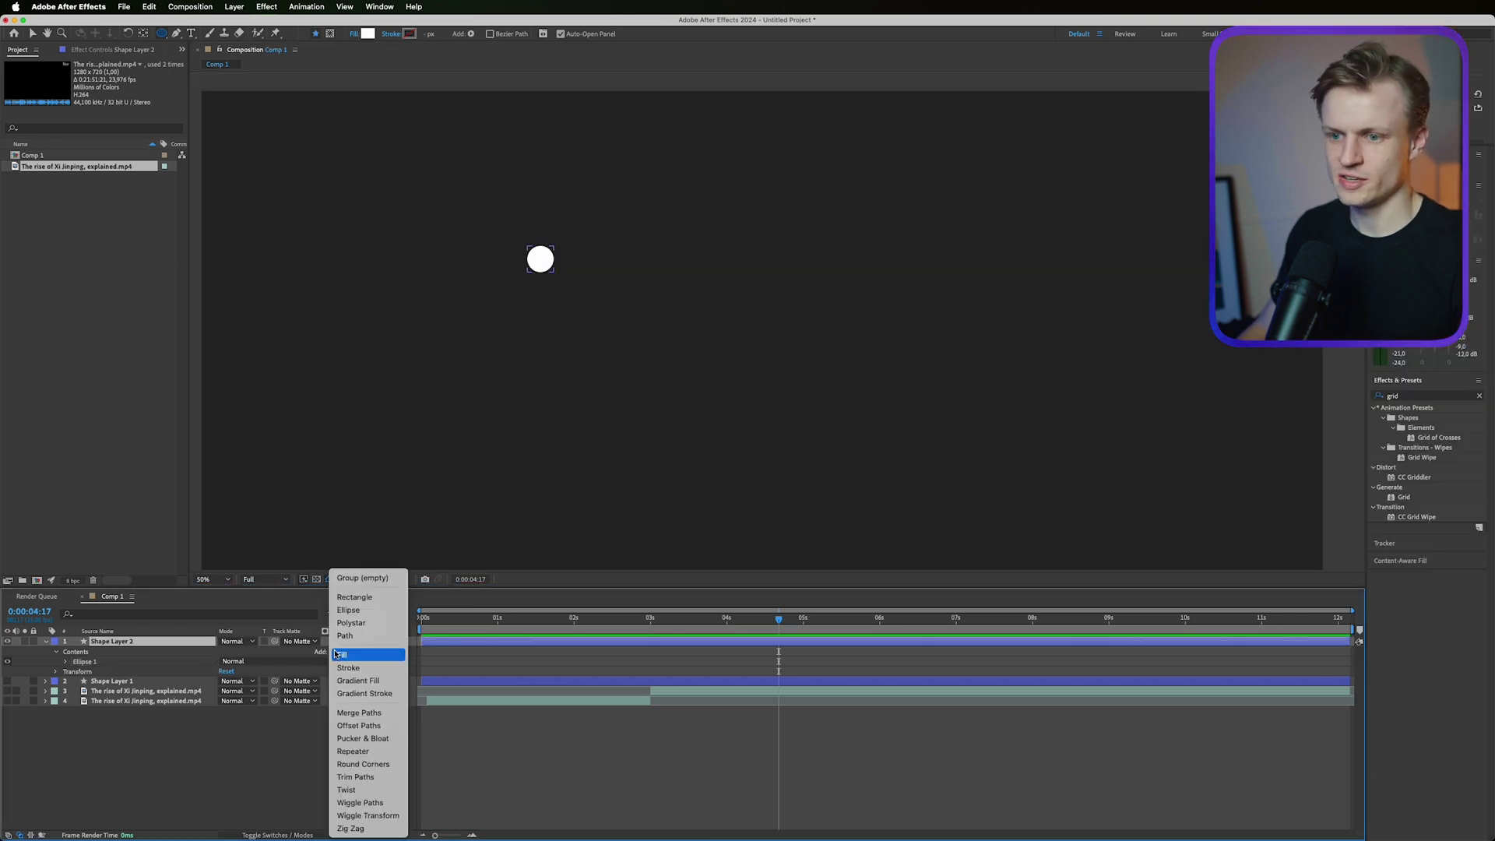
click(366, 752)
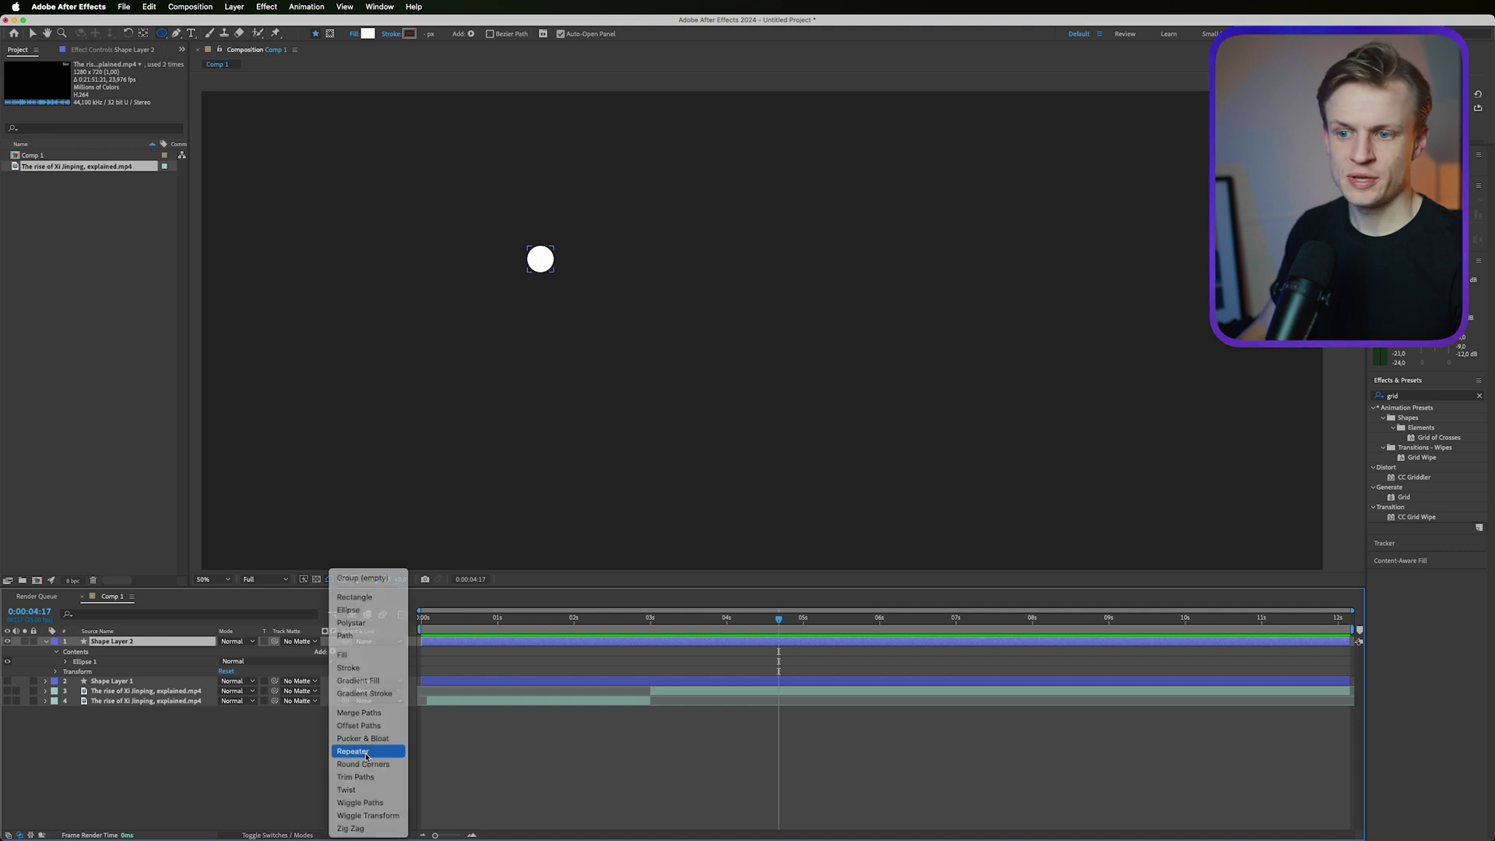
drag(223, 685, 231, 682)
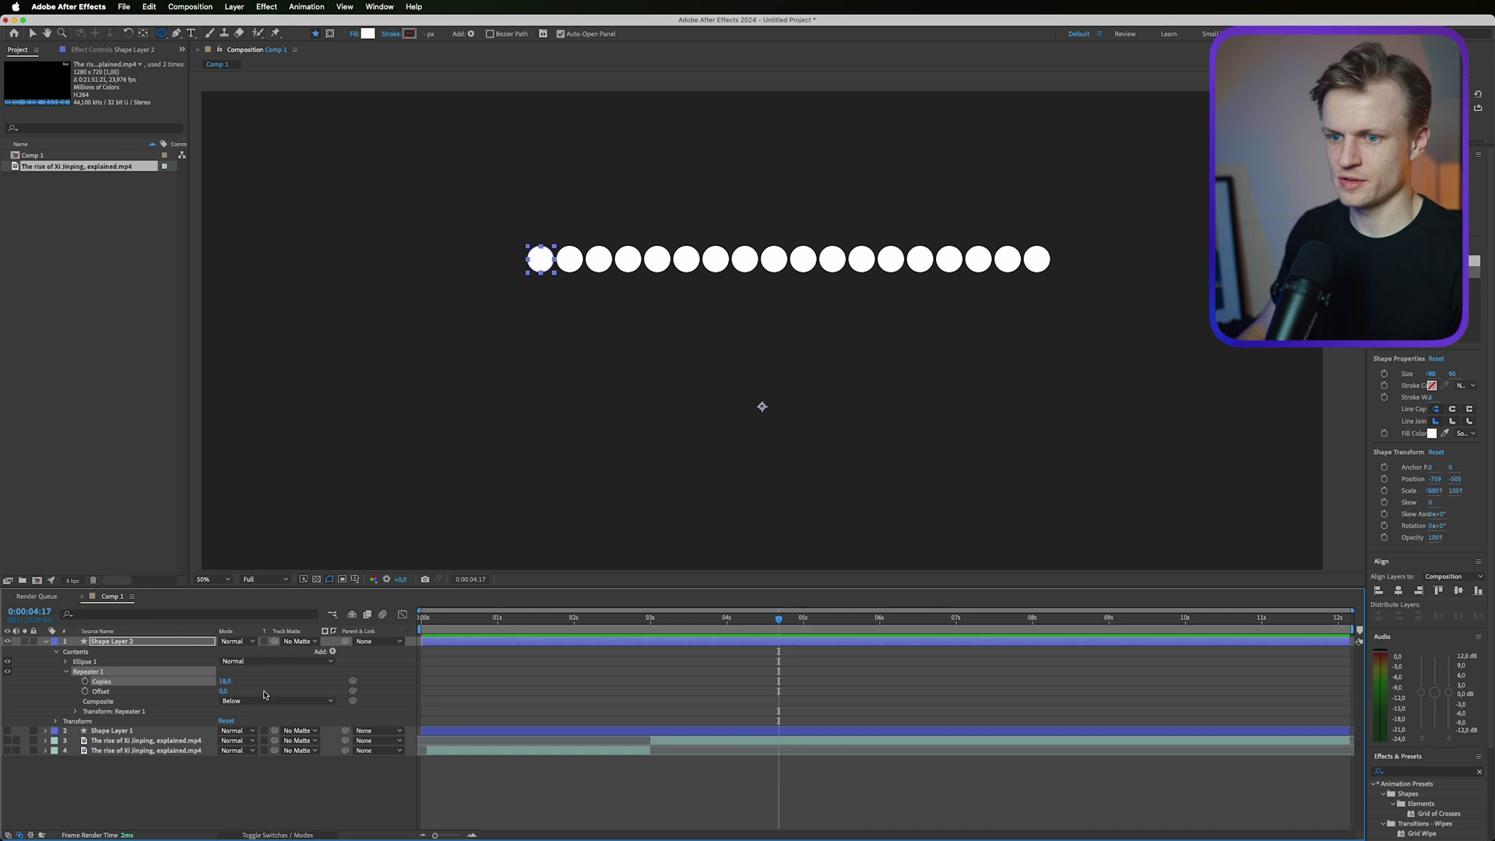
click(246, 684)
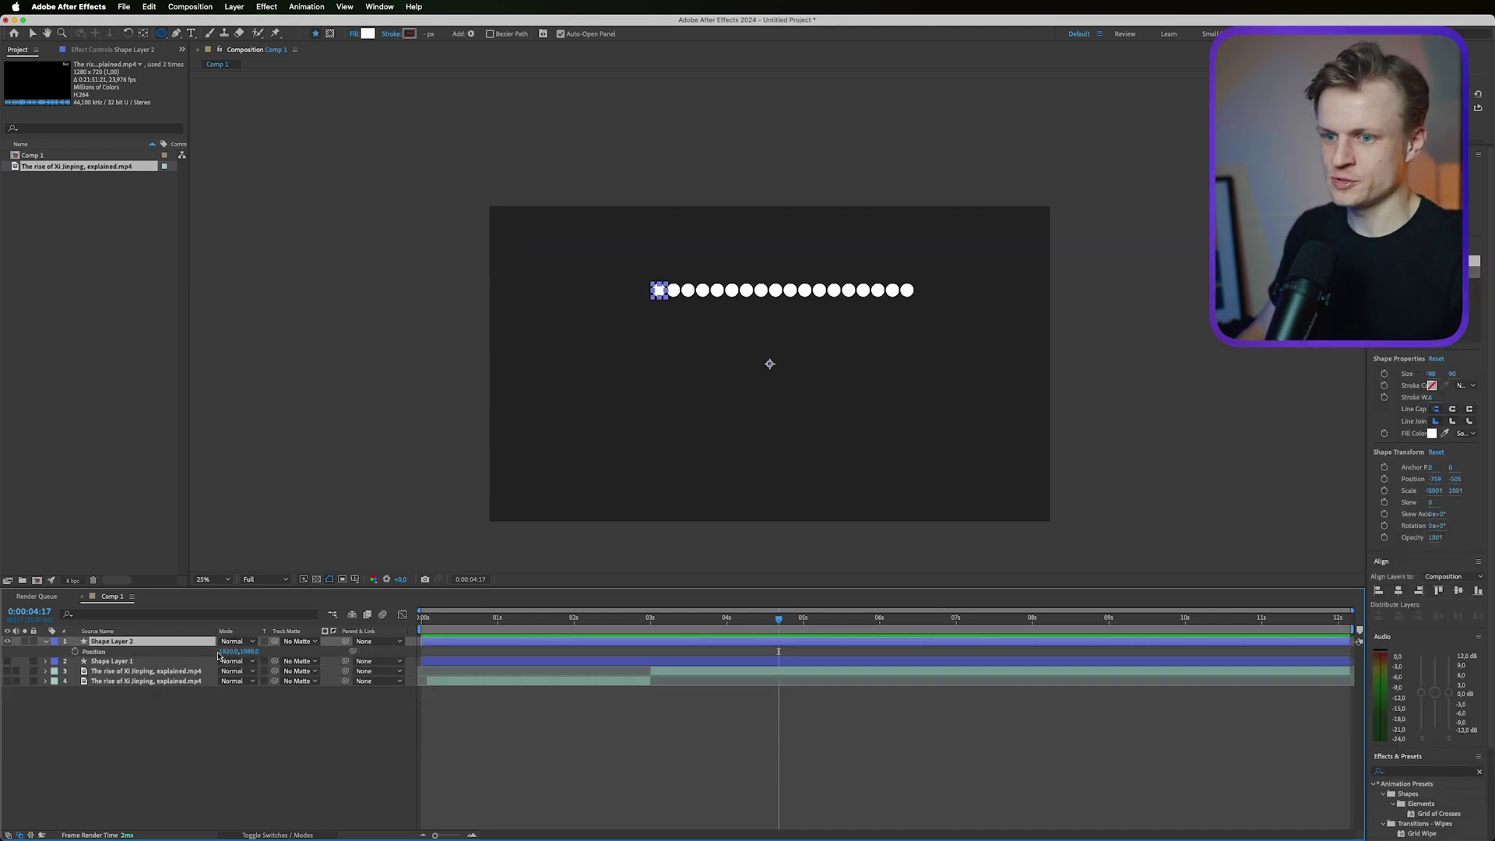
drag(220, 651, 161, 667)
drag(249, 651, 347, 656)
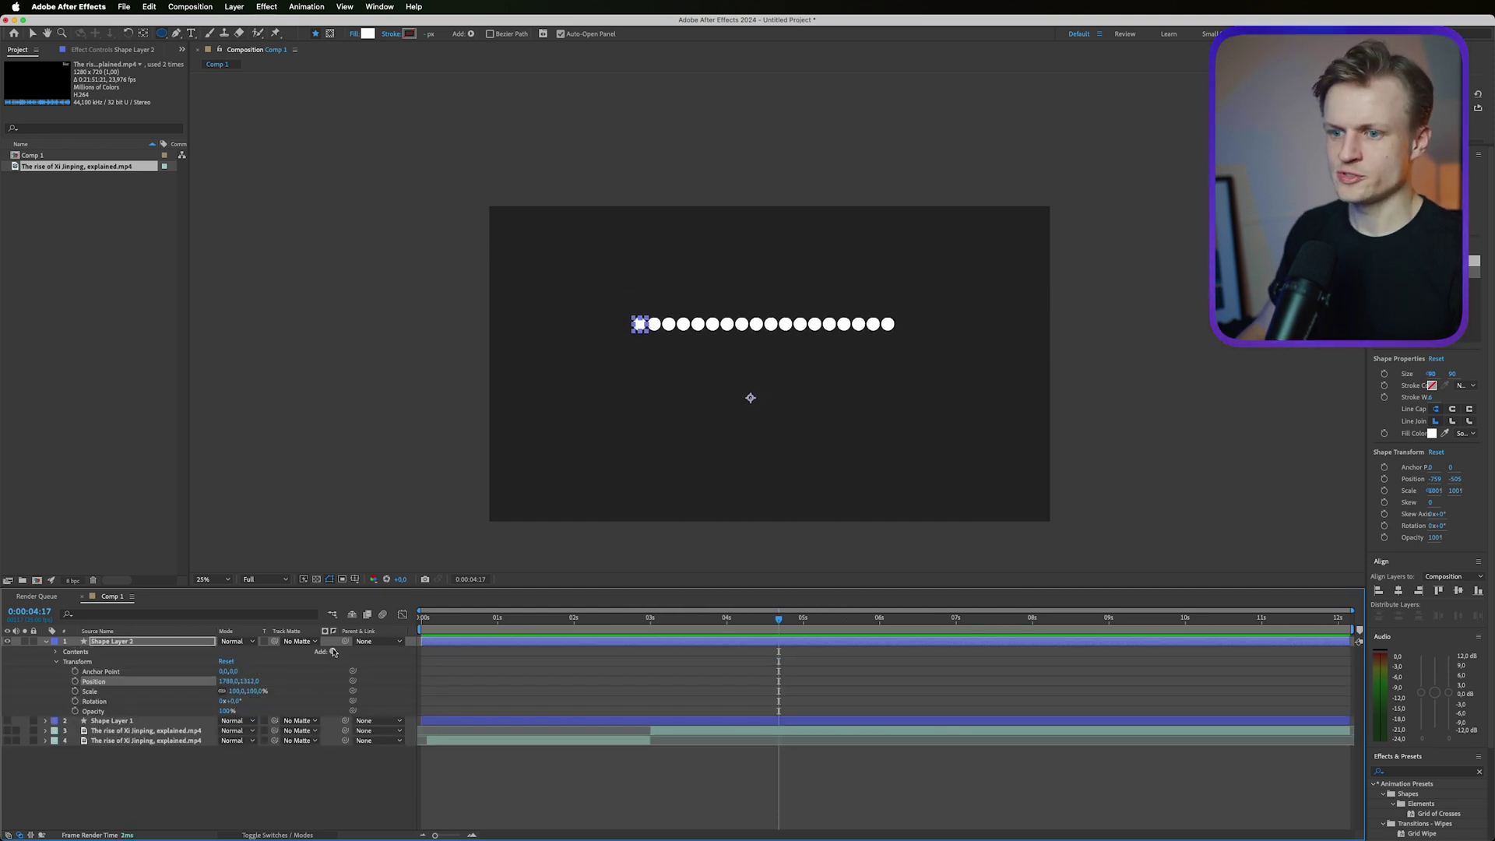
Step: Add a second Repeater with 5 copies and a transform position of 0, 119 to stack the dots into rows
click(334, 652)
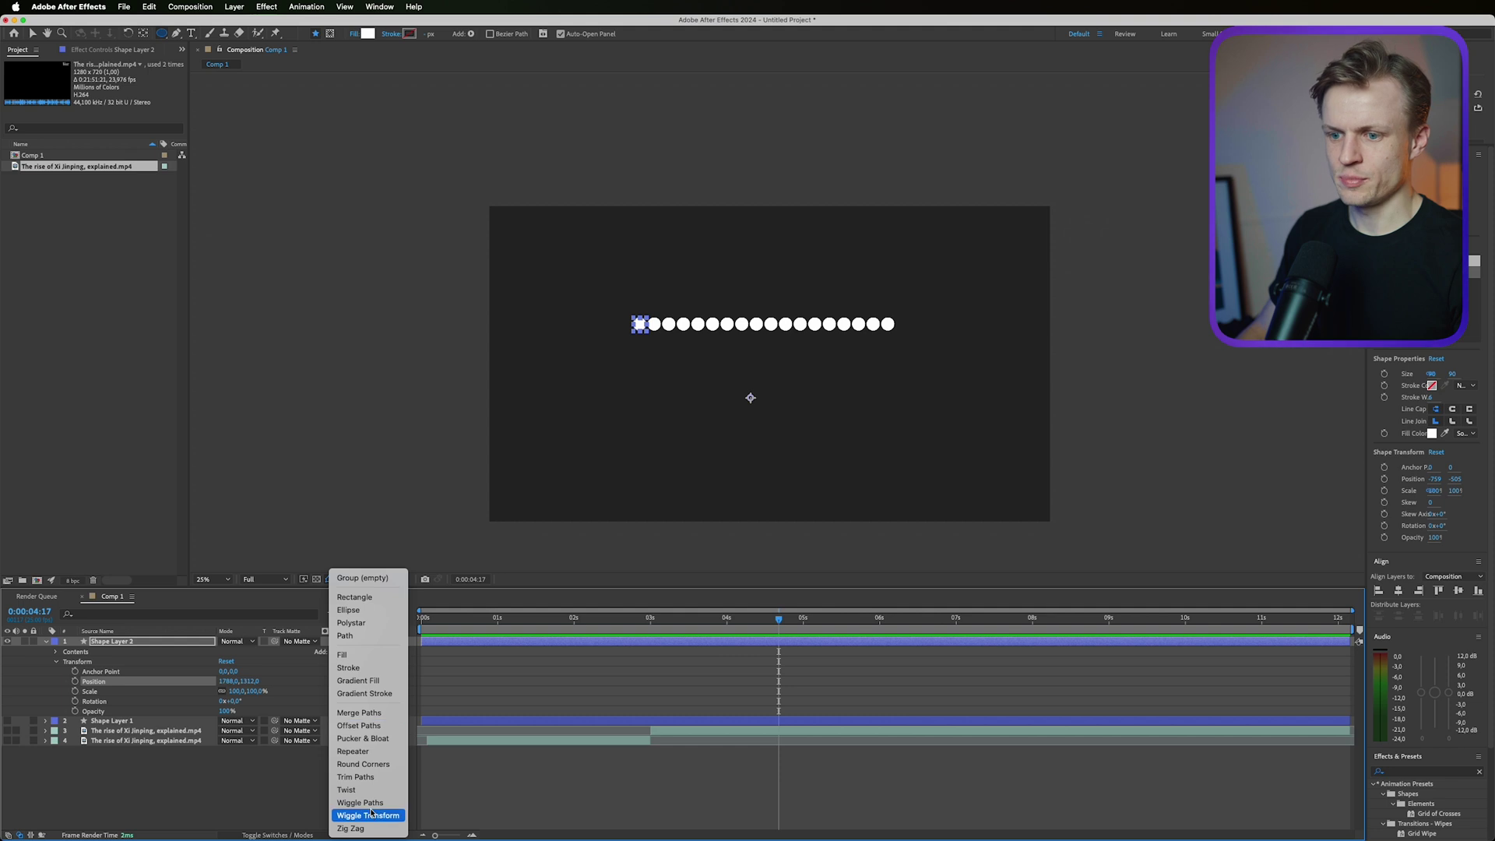
click(353, 750)
click(77, 722)
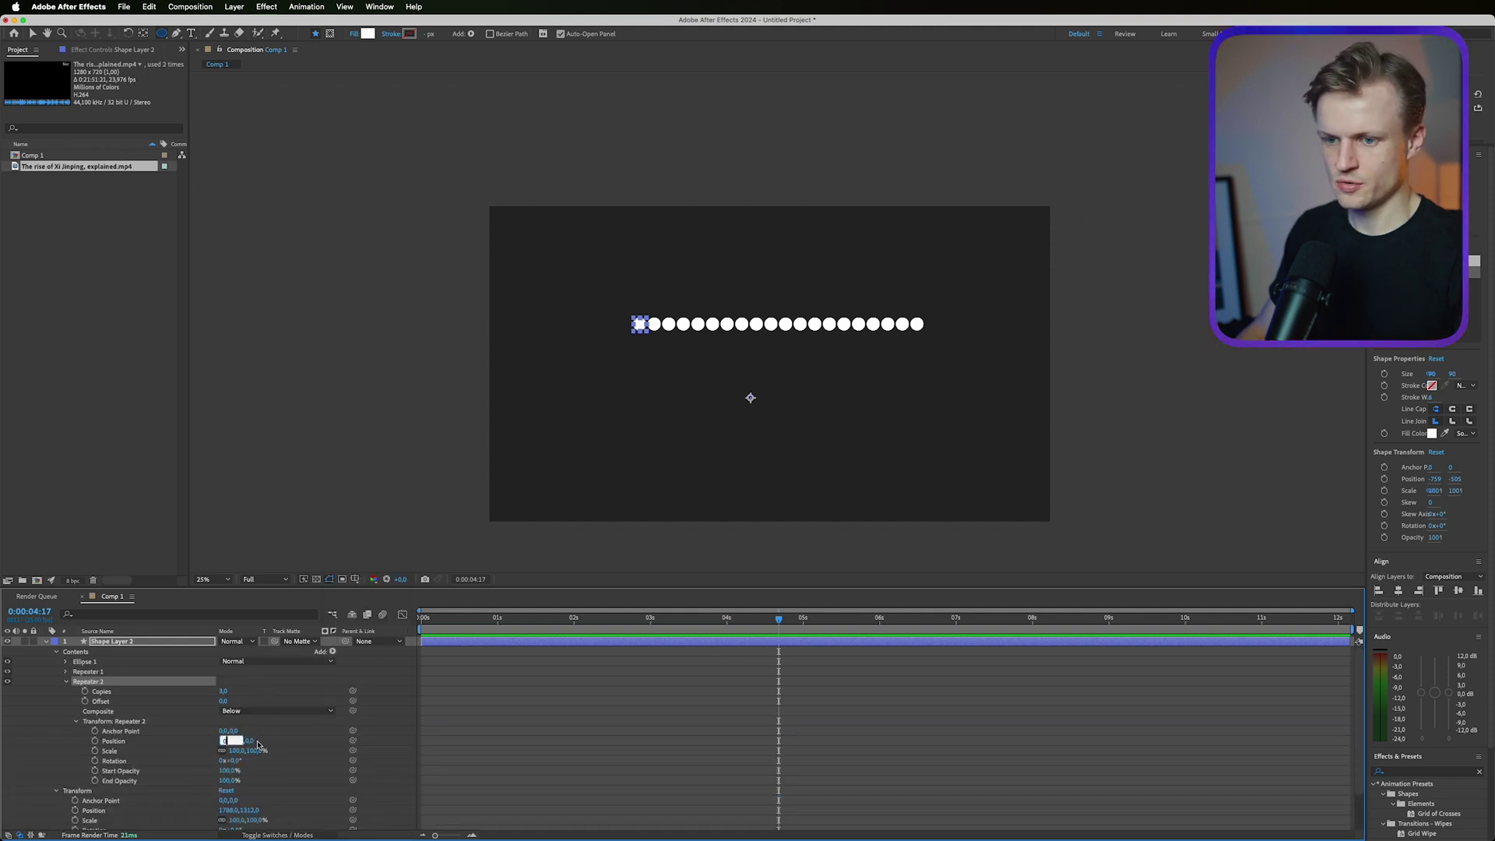
drag(250, 741, 303, 739)
click(224, 691)
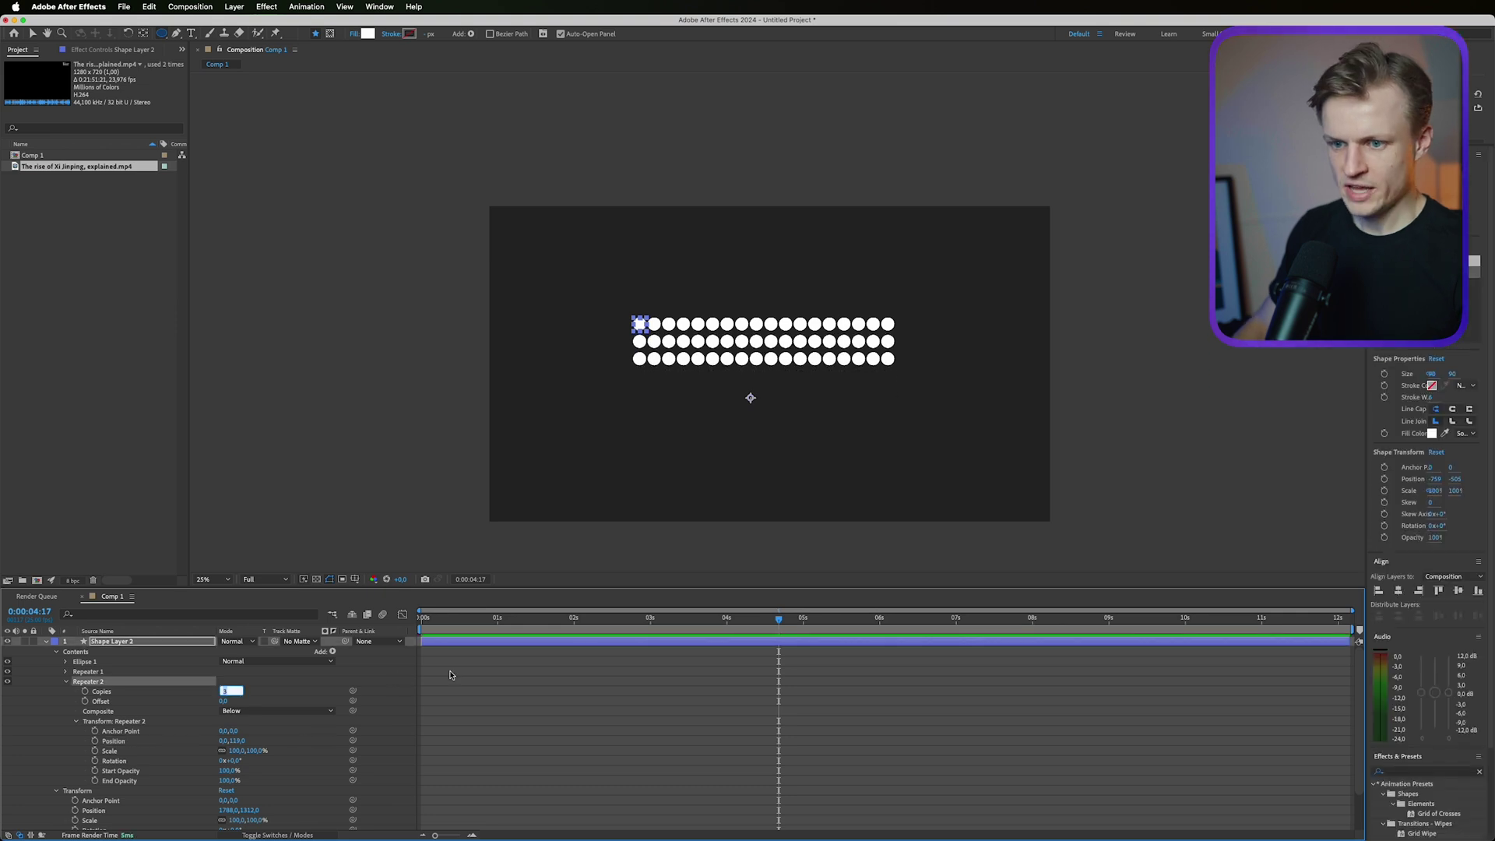
text(4)
key(Return)
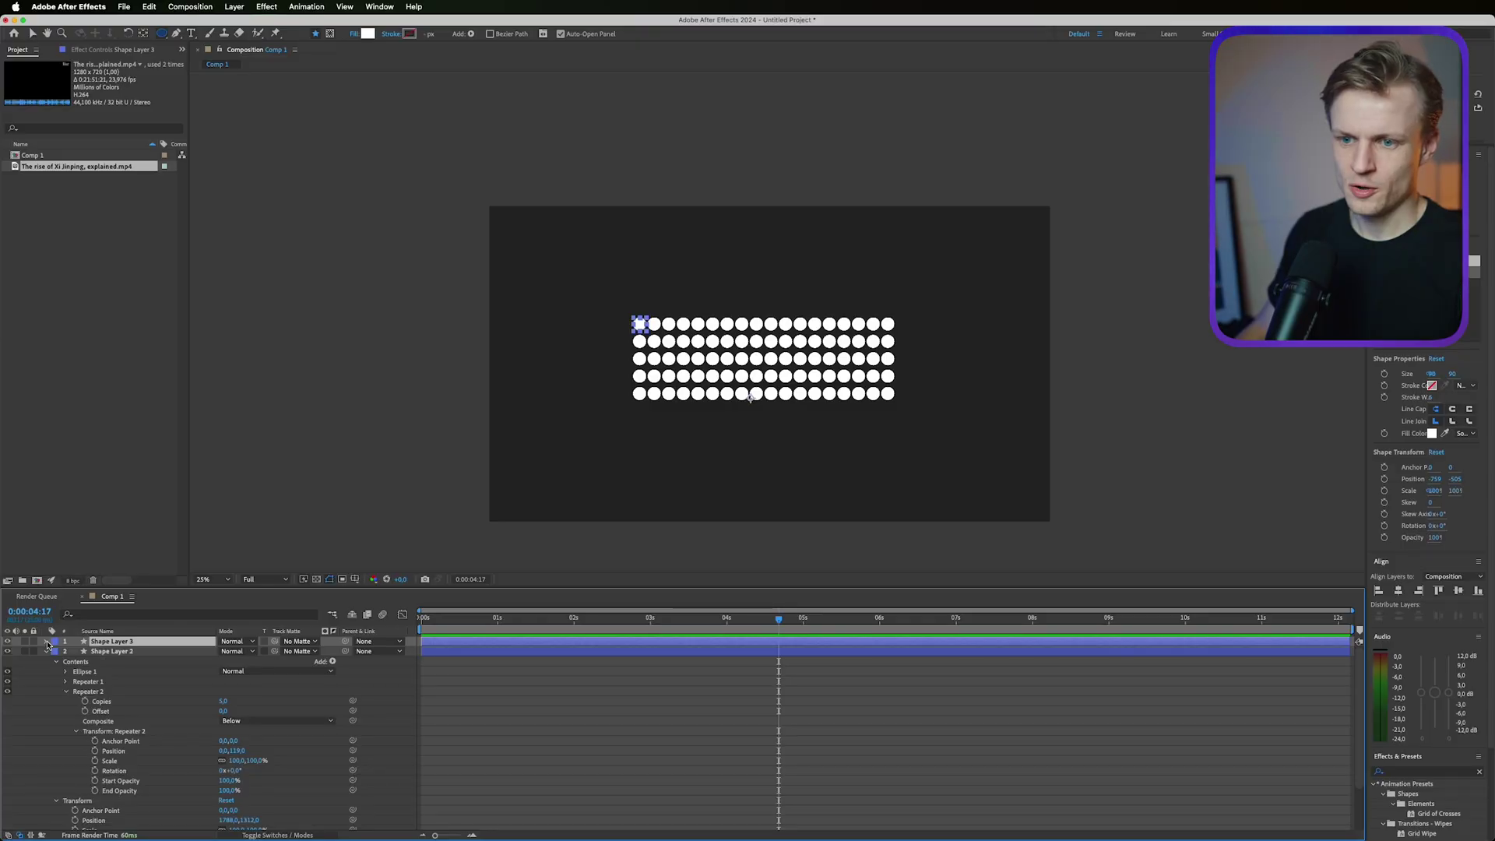
Step: Delete Repeater 2 from the duplicated dot layer and hide the original dot layer
click(47, 641)
click(58, 651)
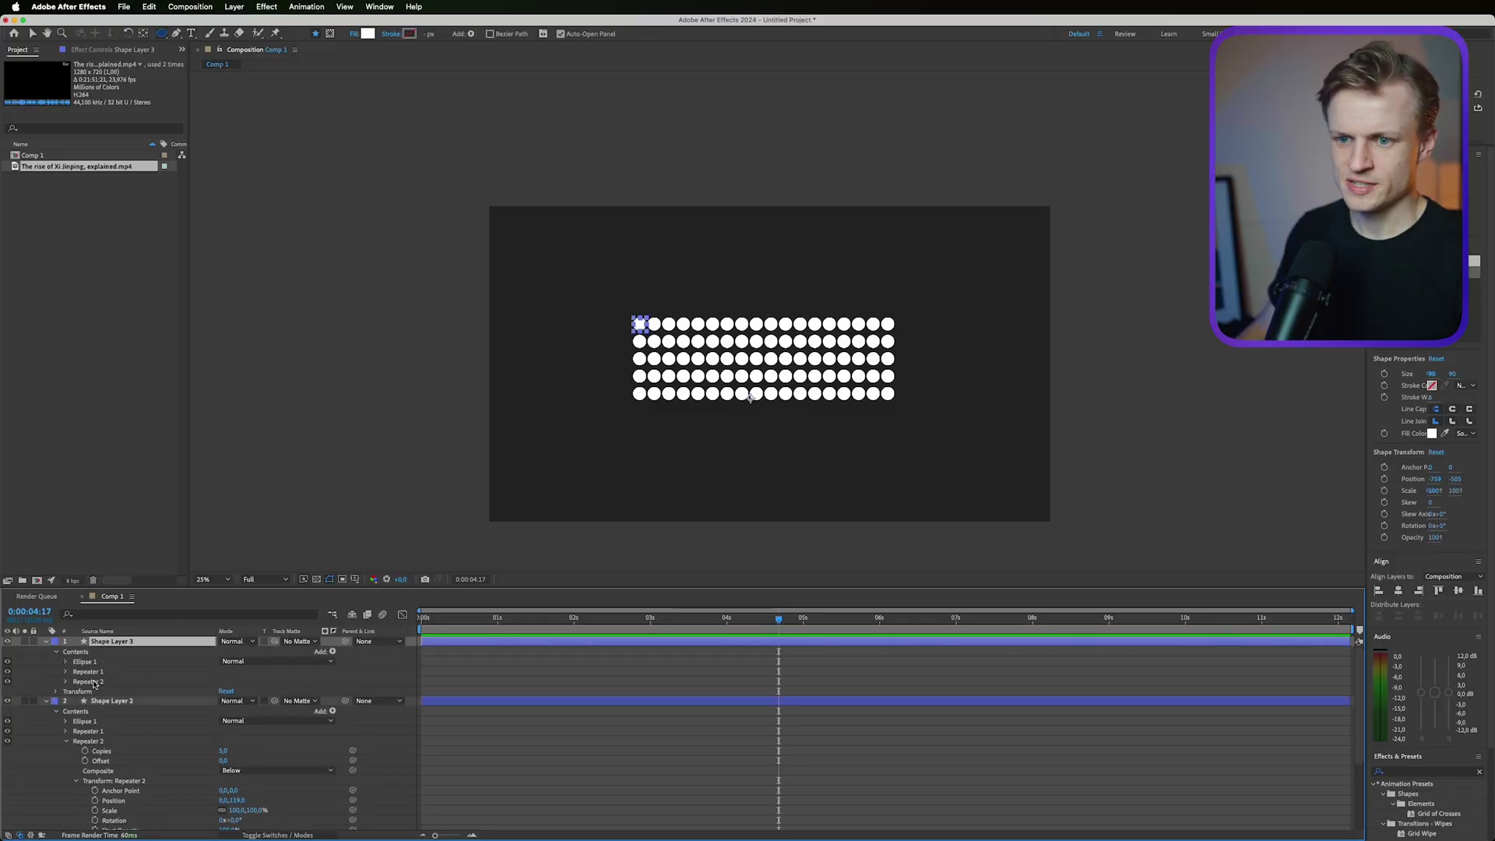
click(93, 682)
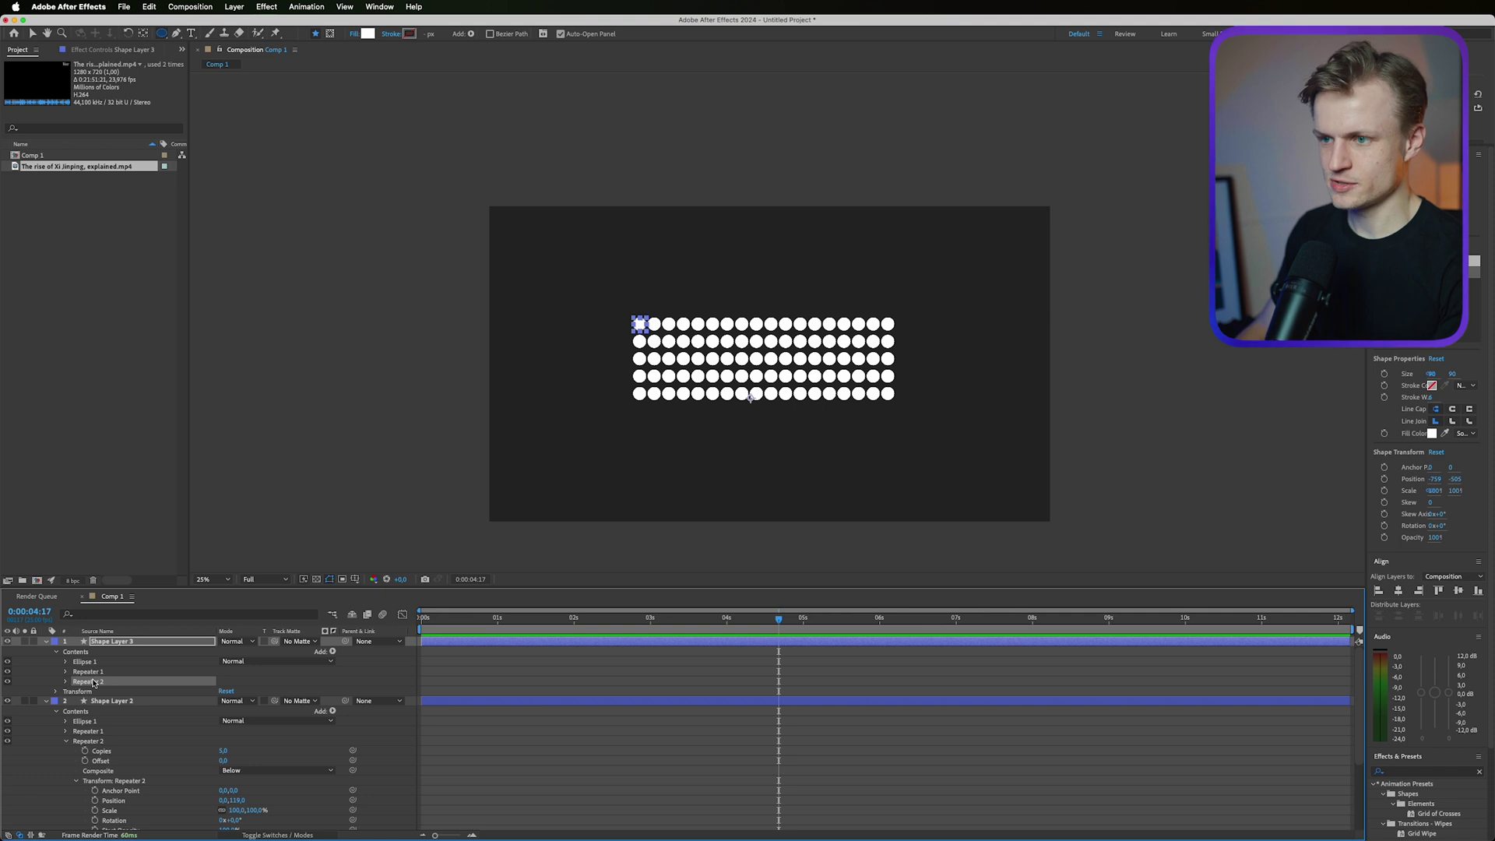
key(Delete)
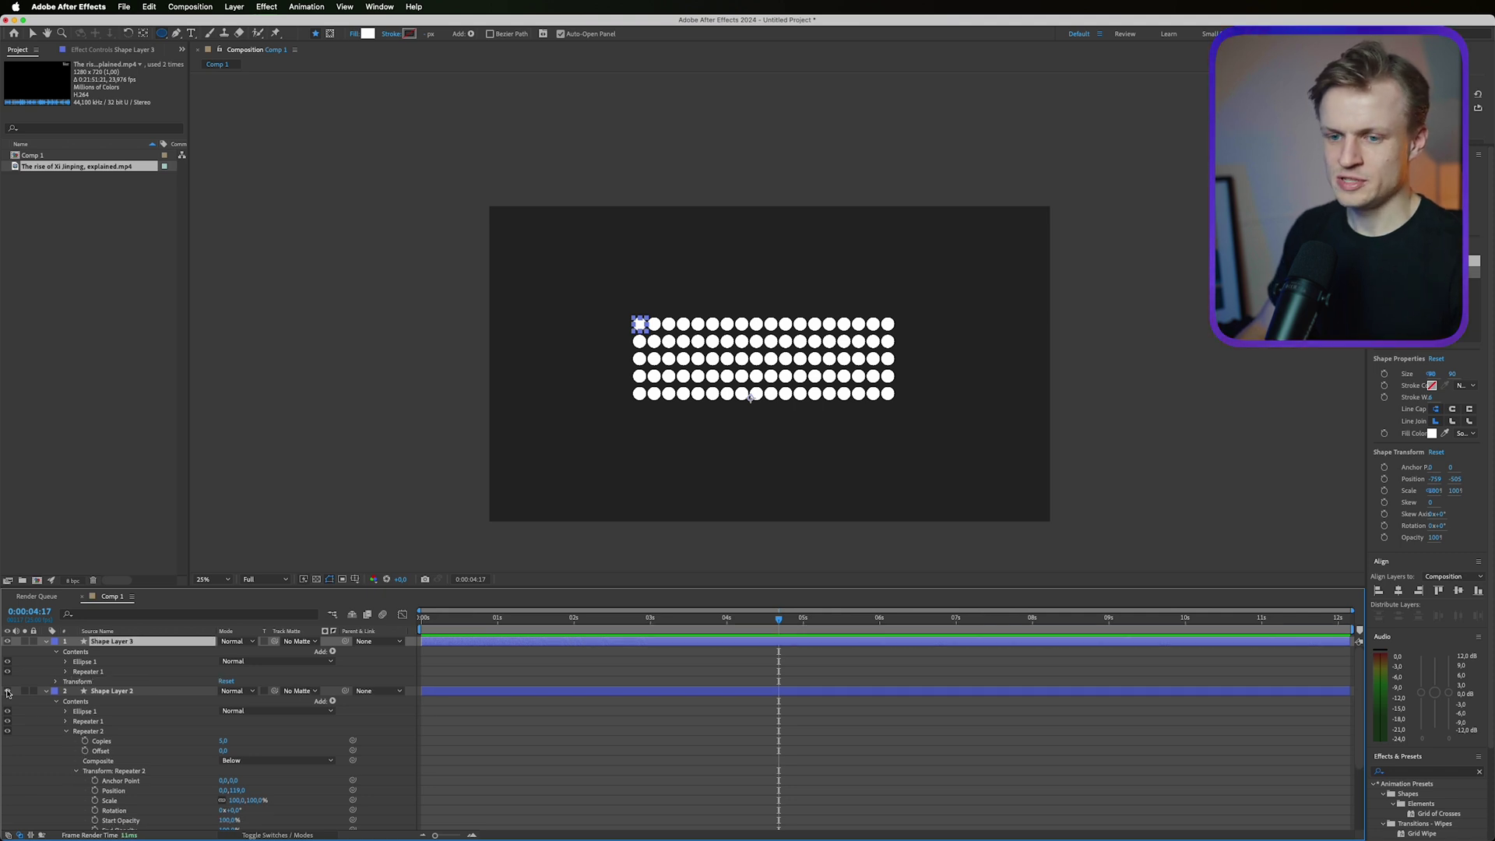
click(7, 692)
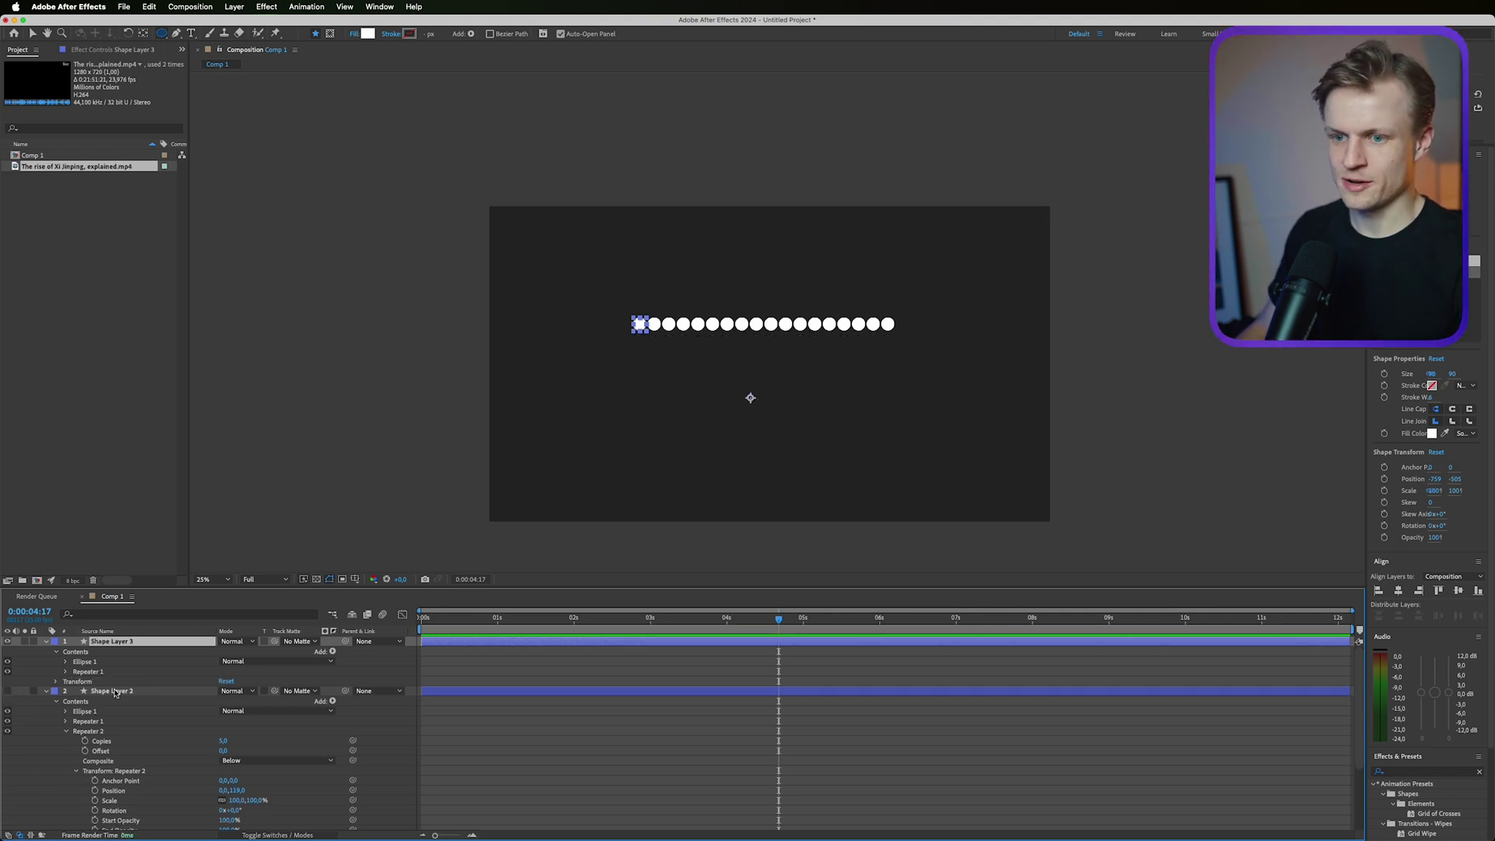
Step: Rename the single-row layer "Top layer" and the multi-row layer "Bottom layer", and make the Bottom layer visible again
key(Return)
text(Top la)
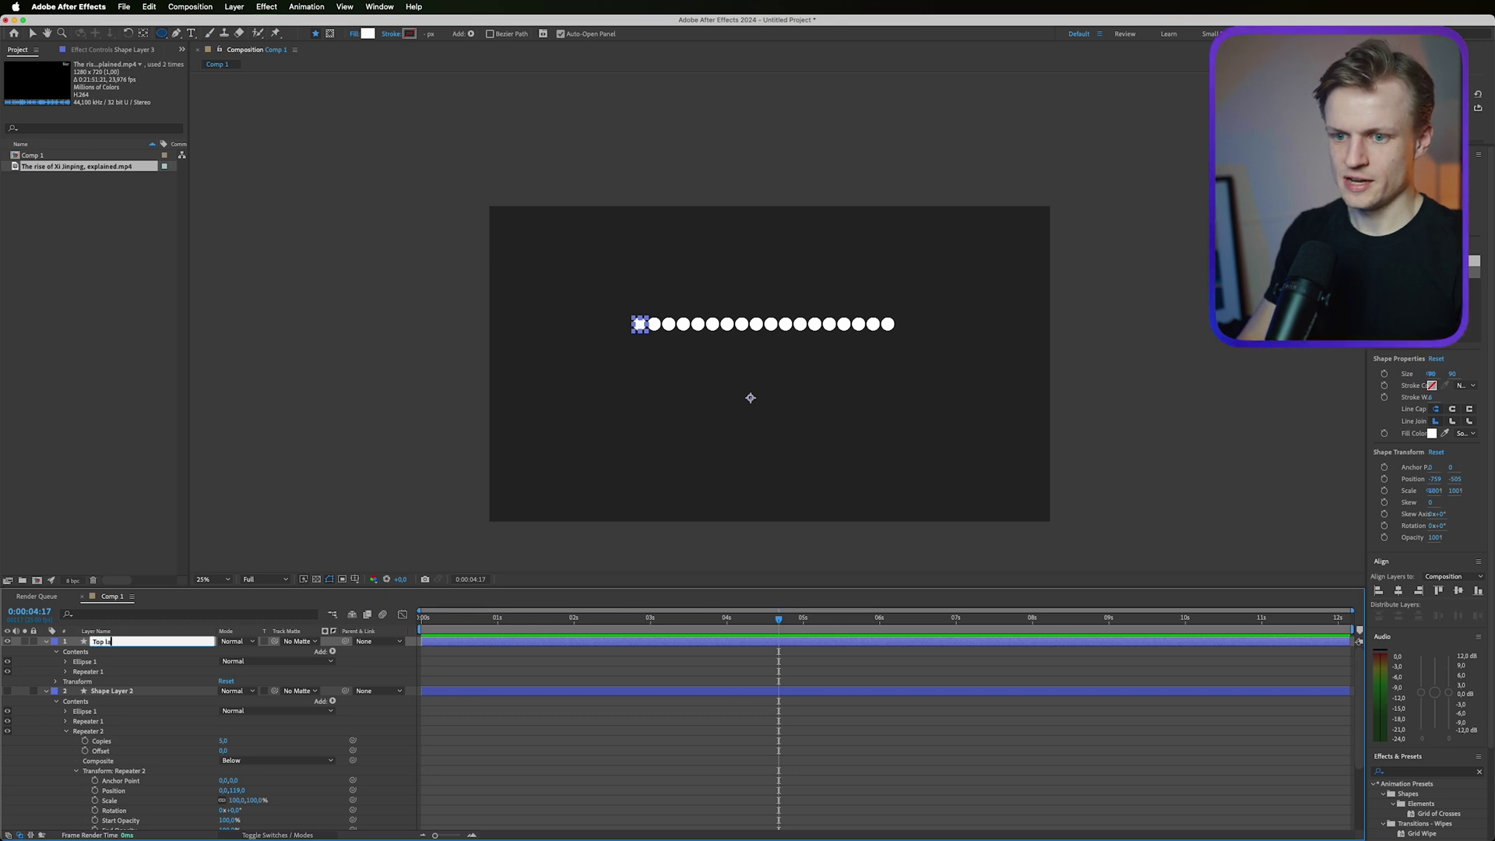
text(yer)
click(137, 691)
key(Return)
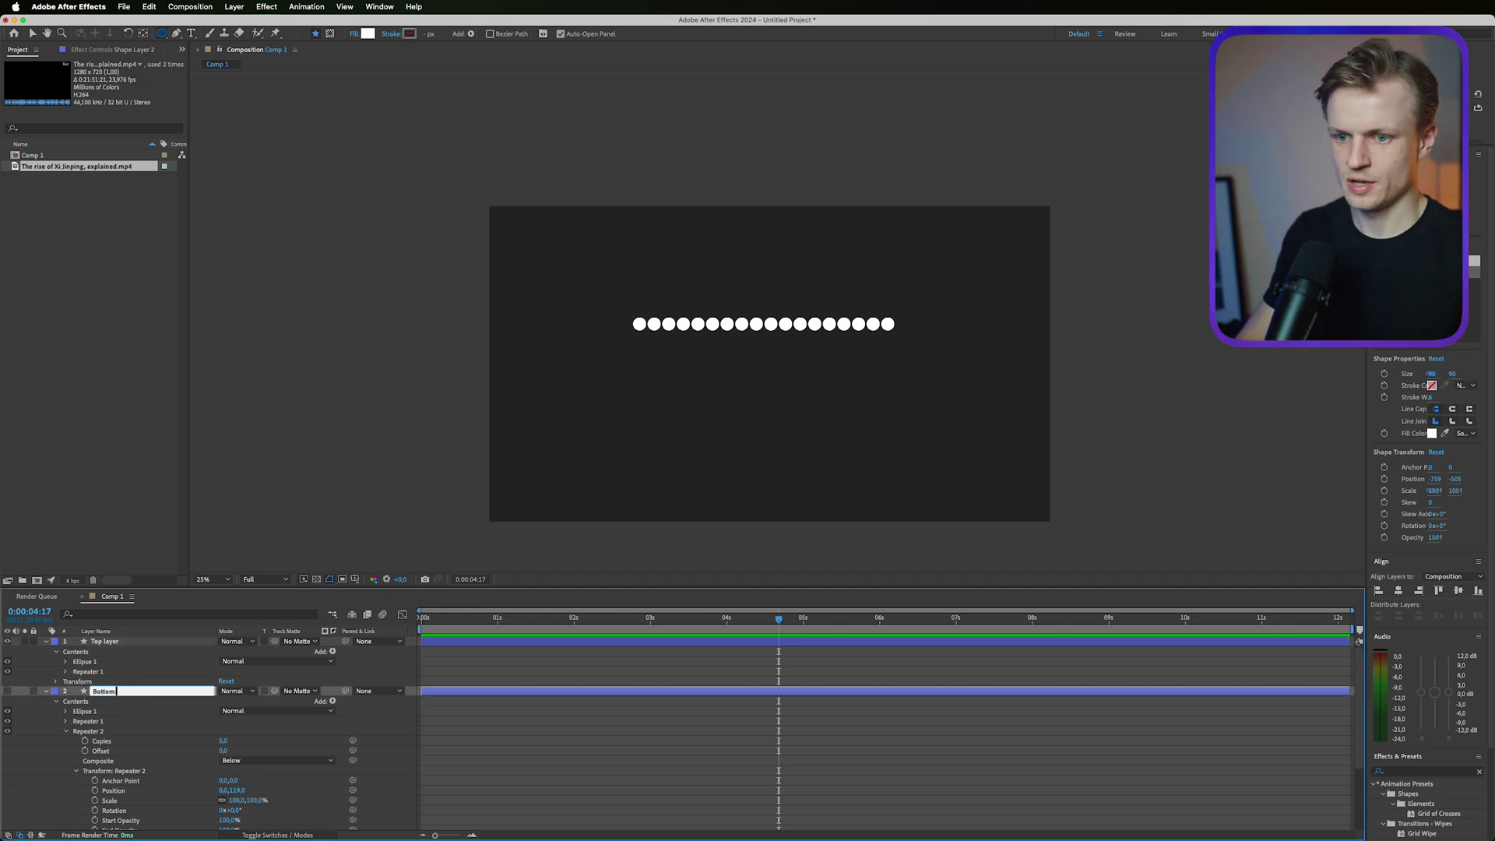
text(Bottom layer)
key(Return)
click(7, 692)
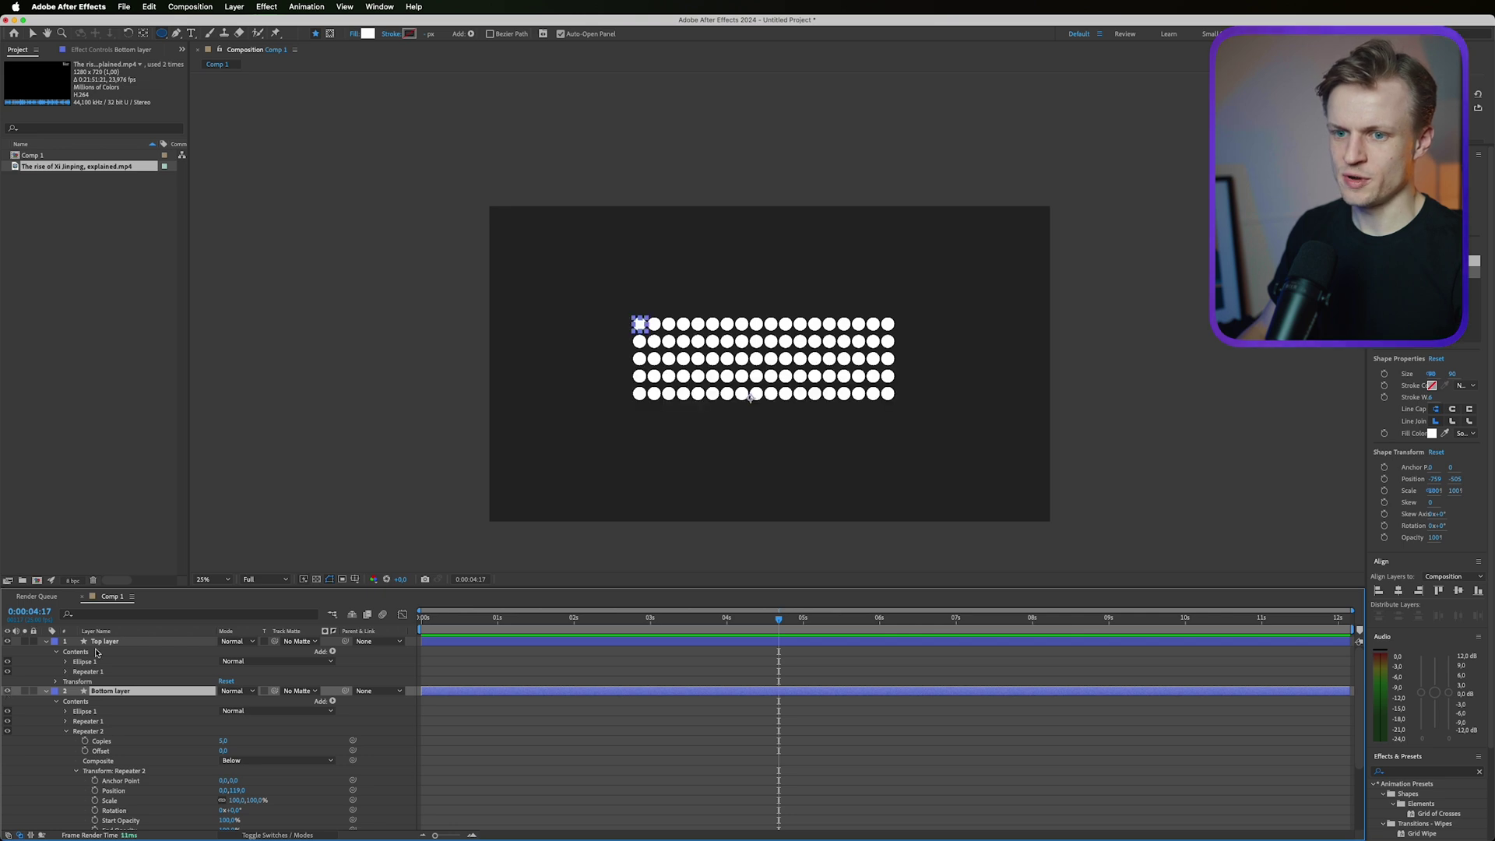
Step: Show the Top layer's position property and set the Bottom layer's Repeater 2 offset to 1
click(108, 642)
key(p)
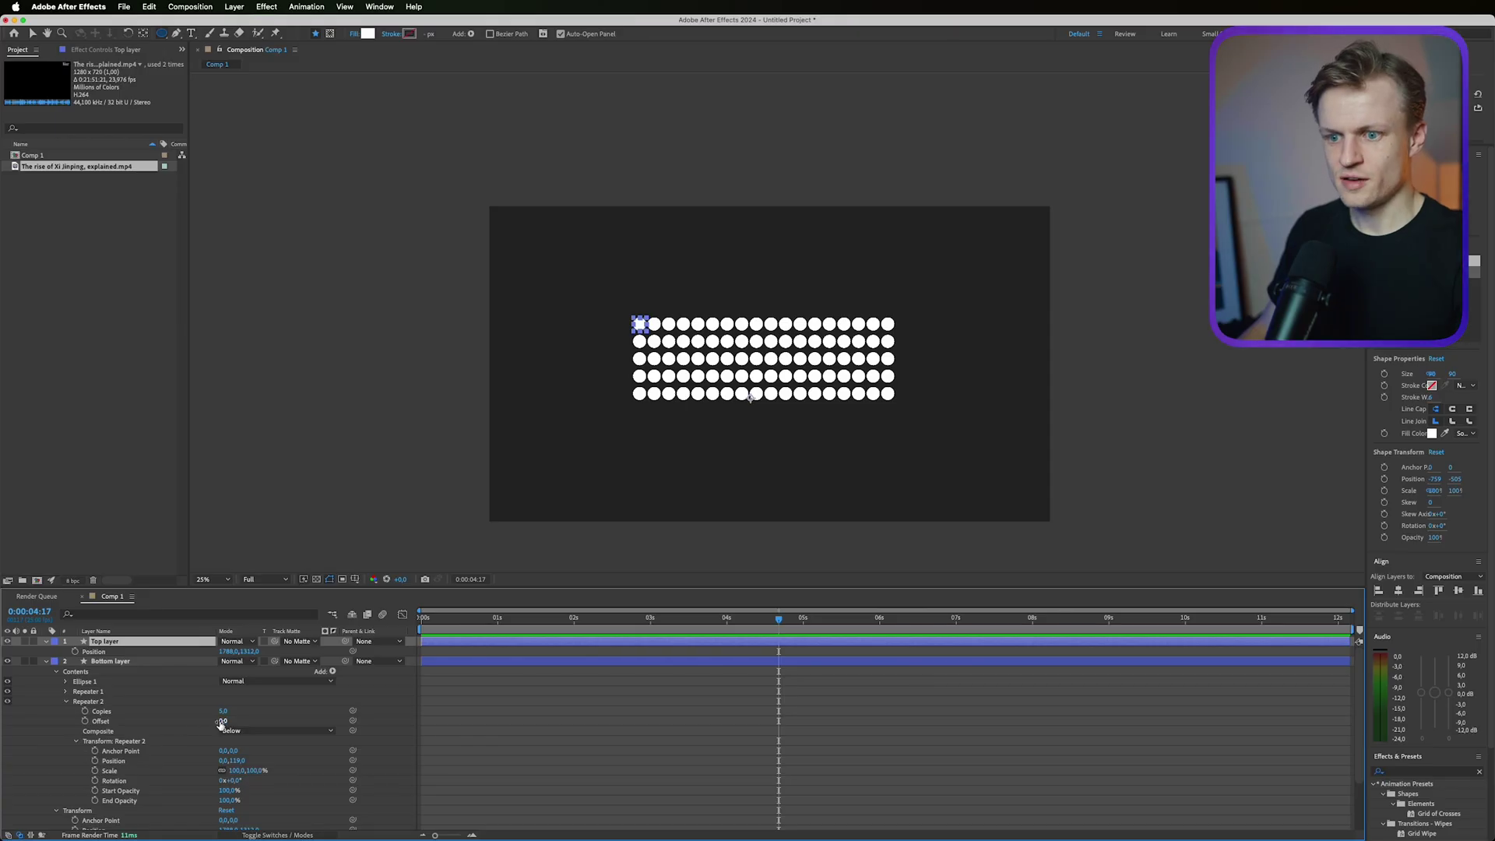
key(Return)
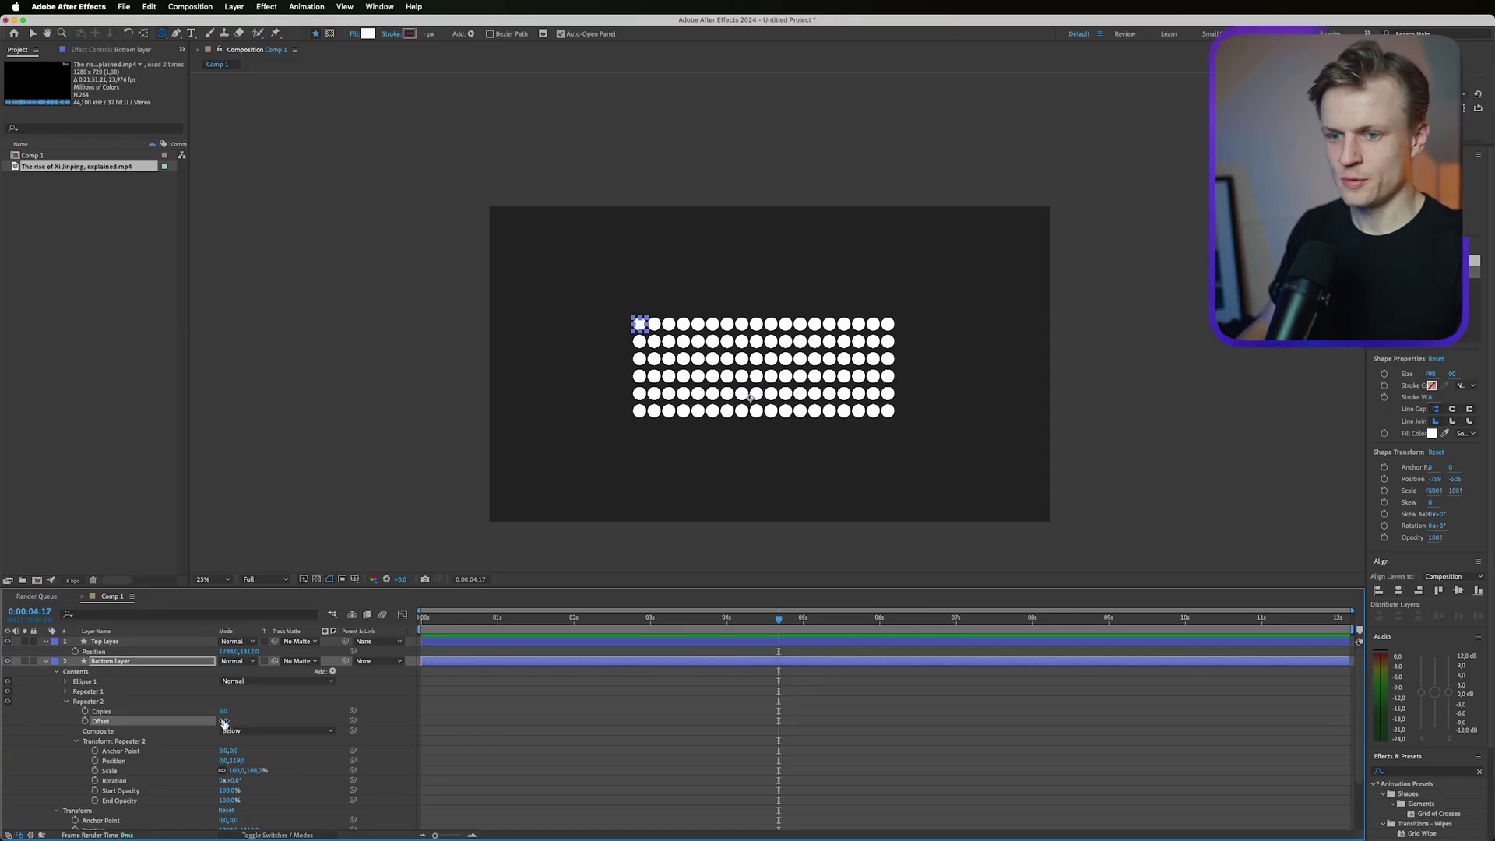
click(192, 712)
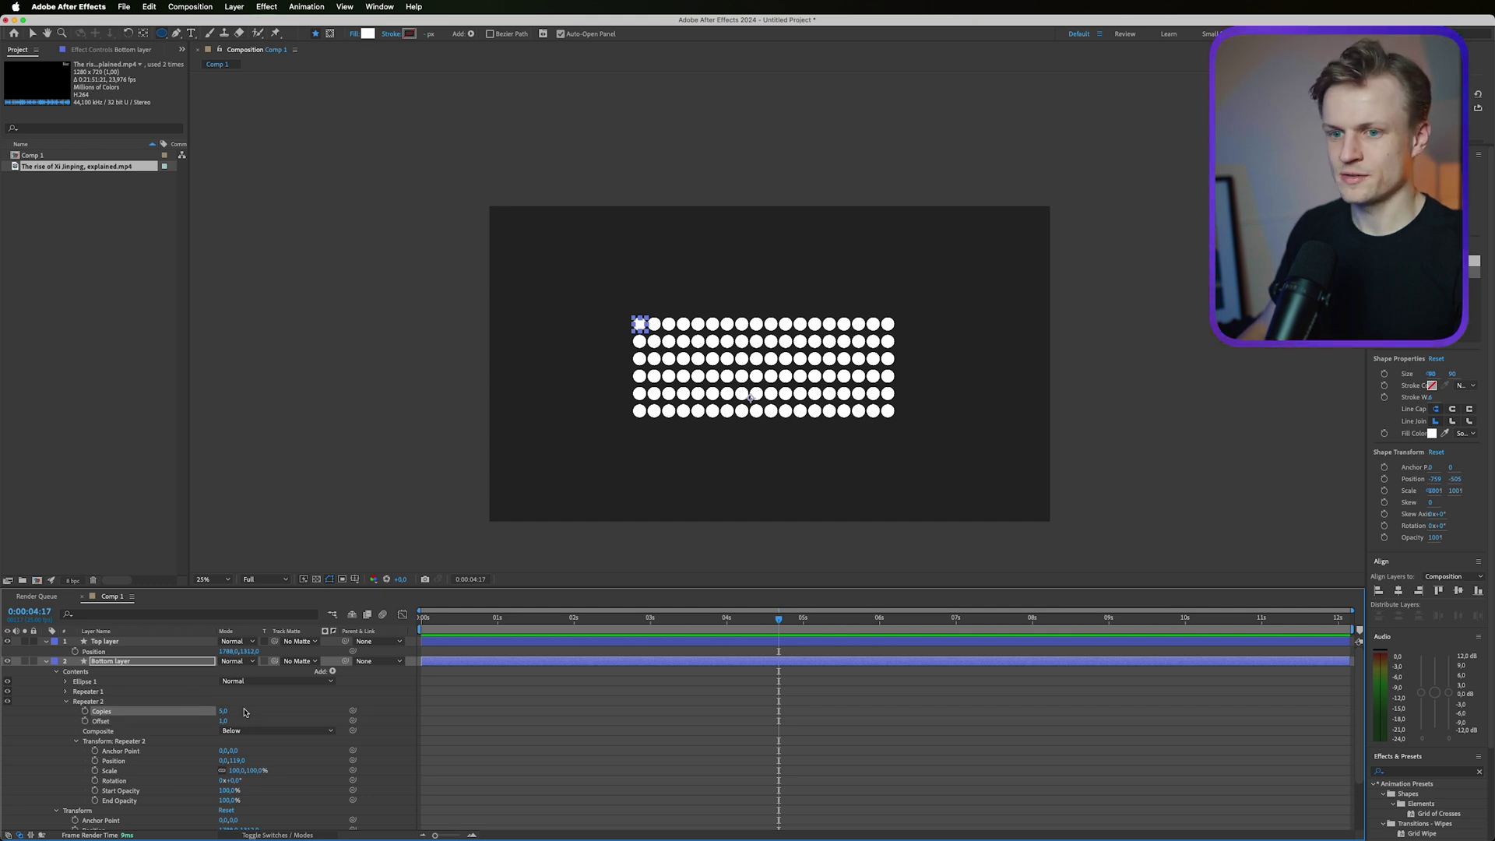
Step: Toggle the visibility of the Top layer and the Bottom layer to check which dot rows each one contains
click(7, 643)
click(8, 643)
click(8, 642)
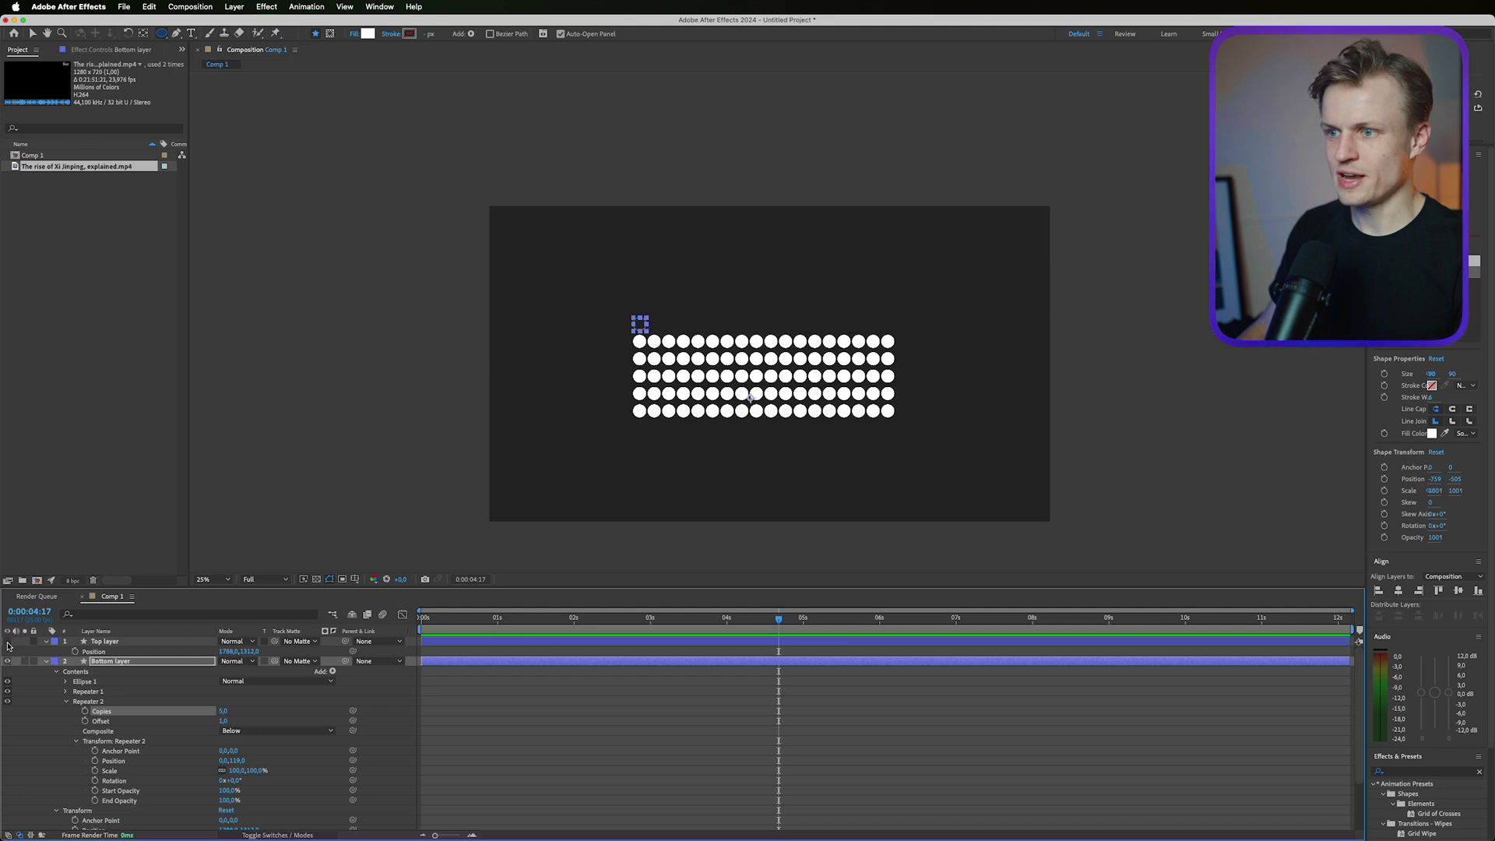
click(7, 642)
click(8, 662)
click(8, 661)
click(8, 662)
click(8, 662)
Step: Try an offset of 2 and higher on the Bottom layer's Repeater 2, and return the offset to 1
click(223, 721)
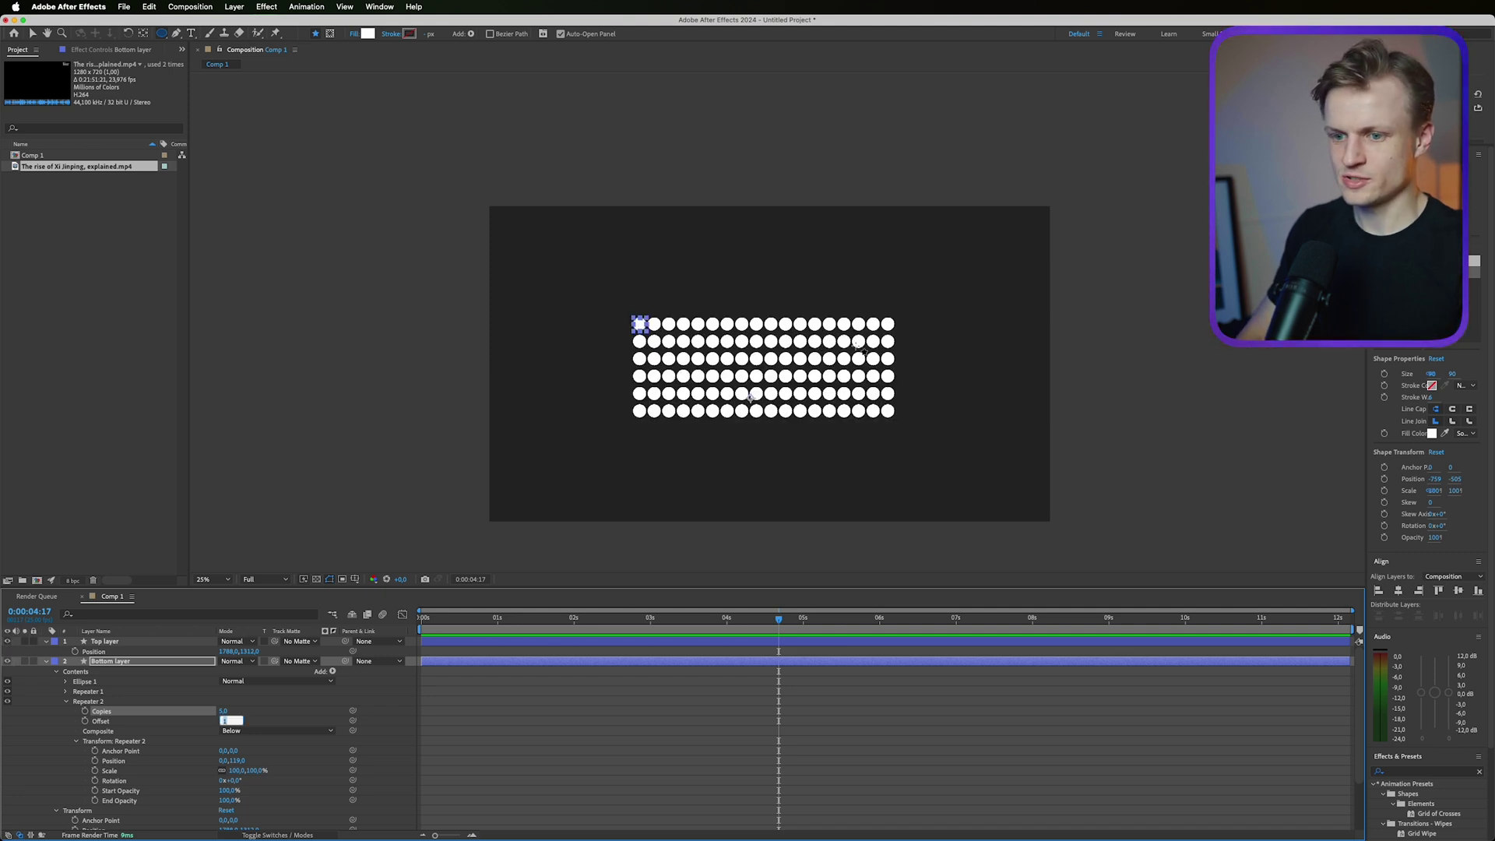
text(2)
key(Return)
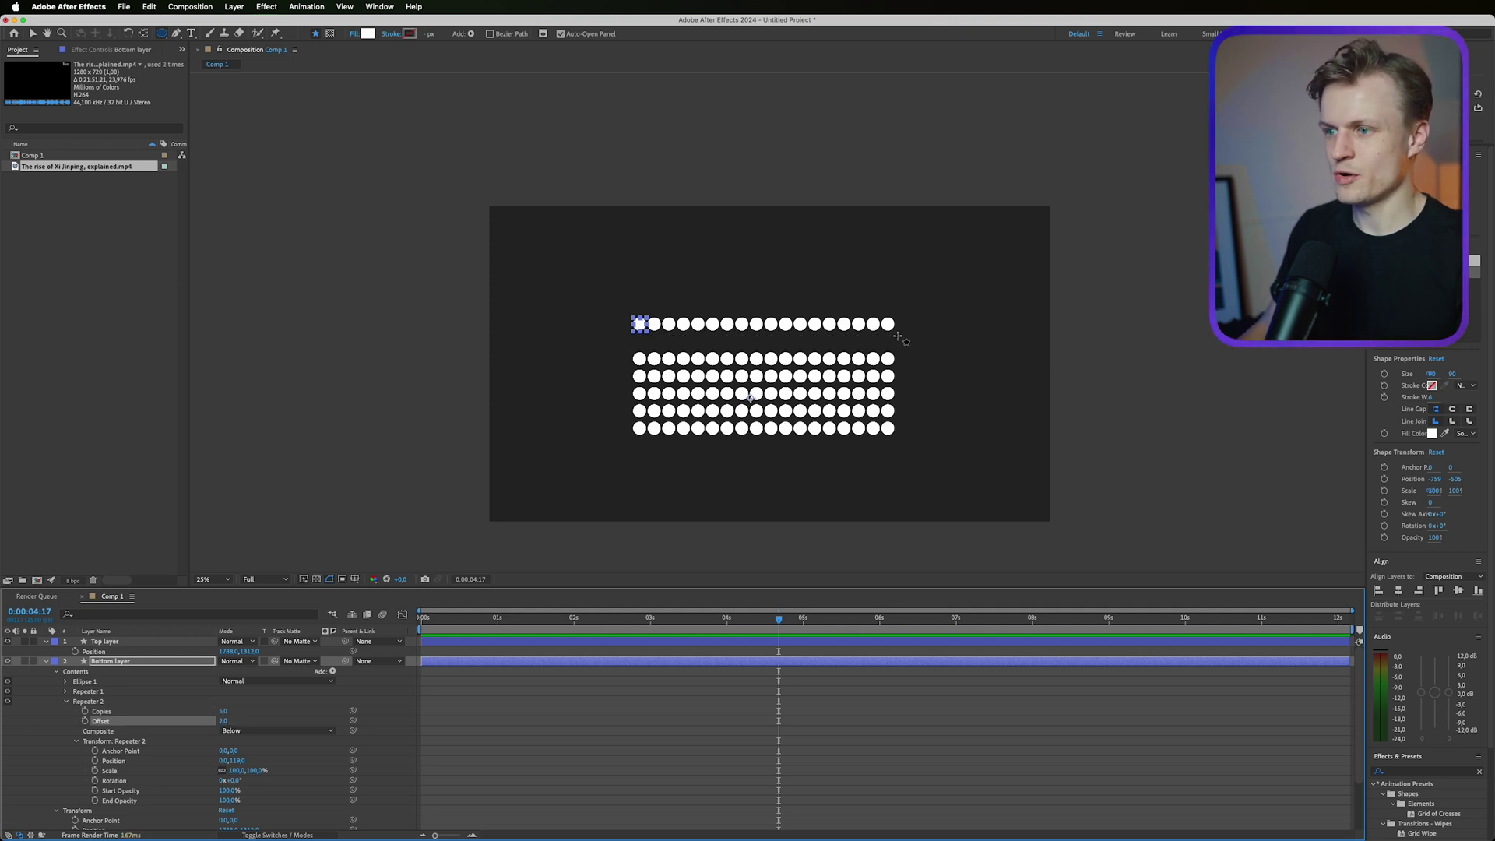
drag(225, 721, 230, 724)
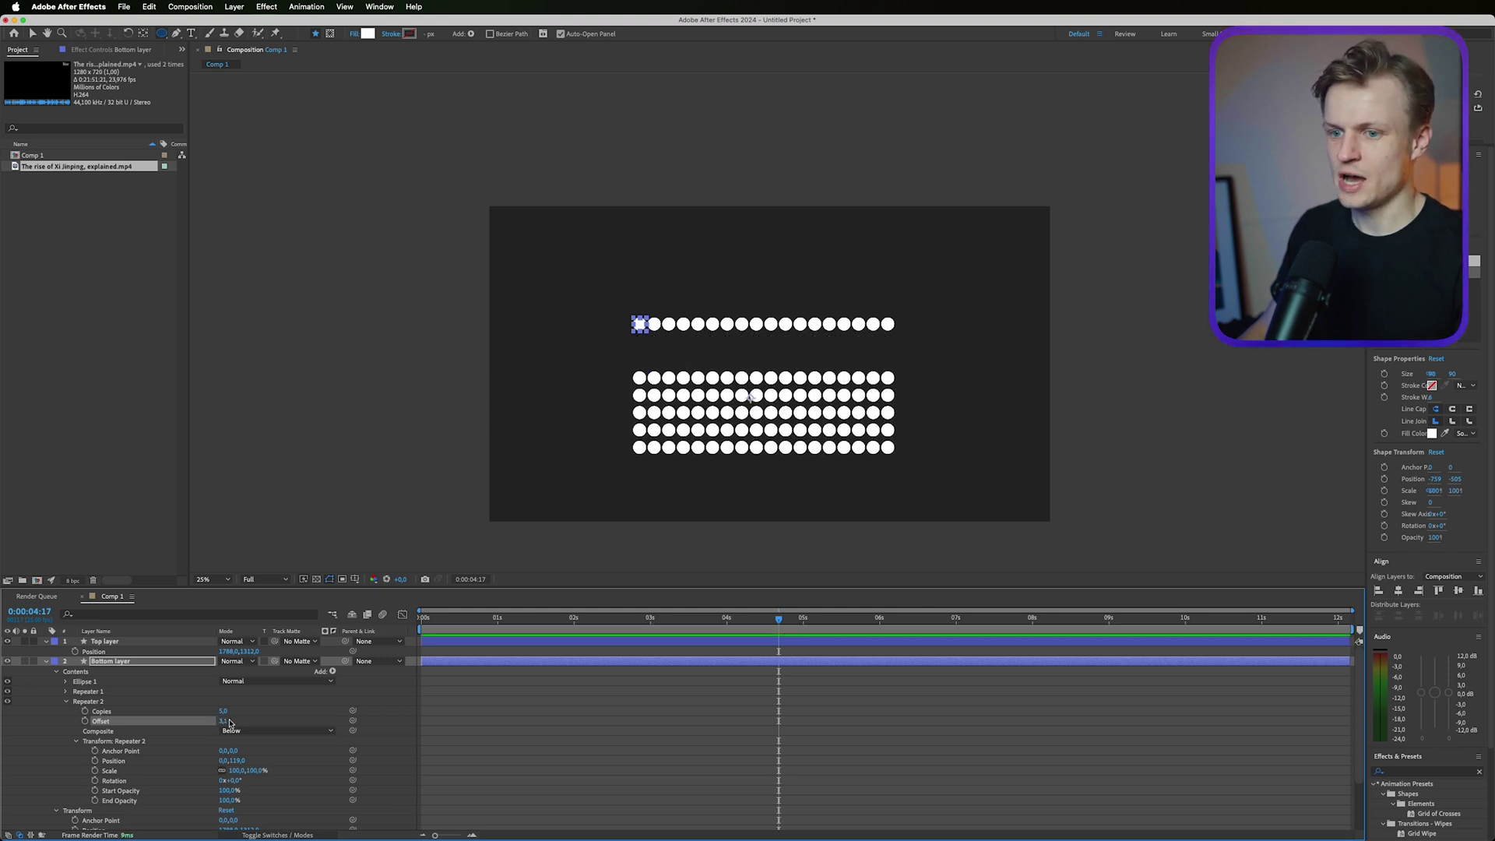
text(1)
key(Return)
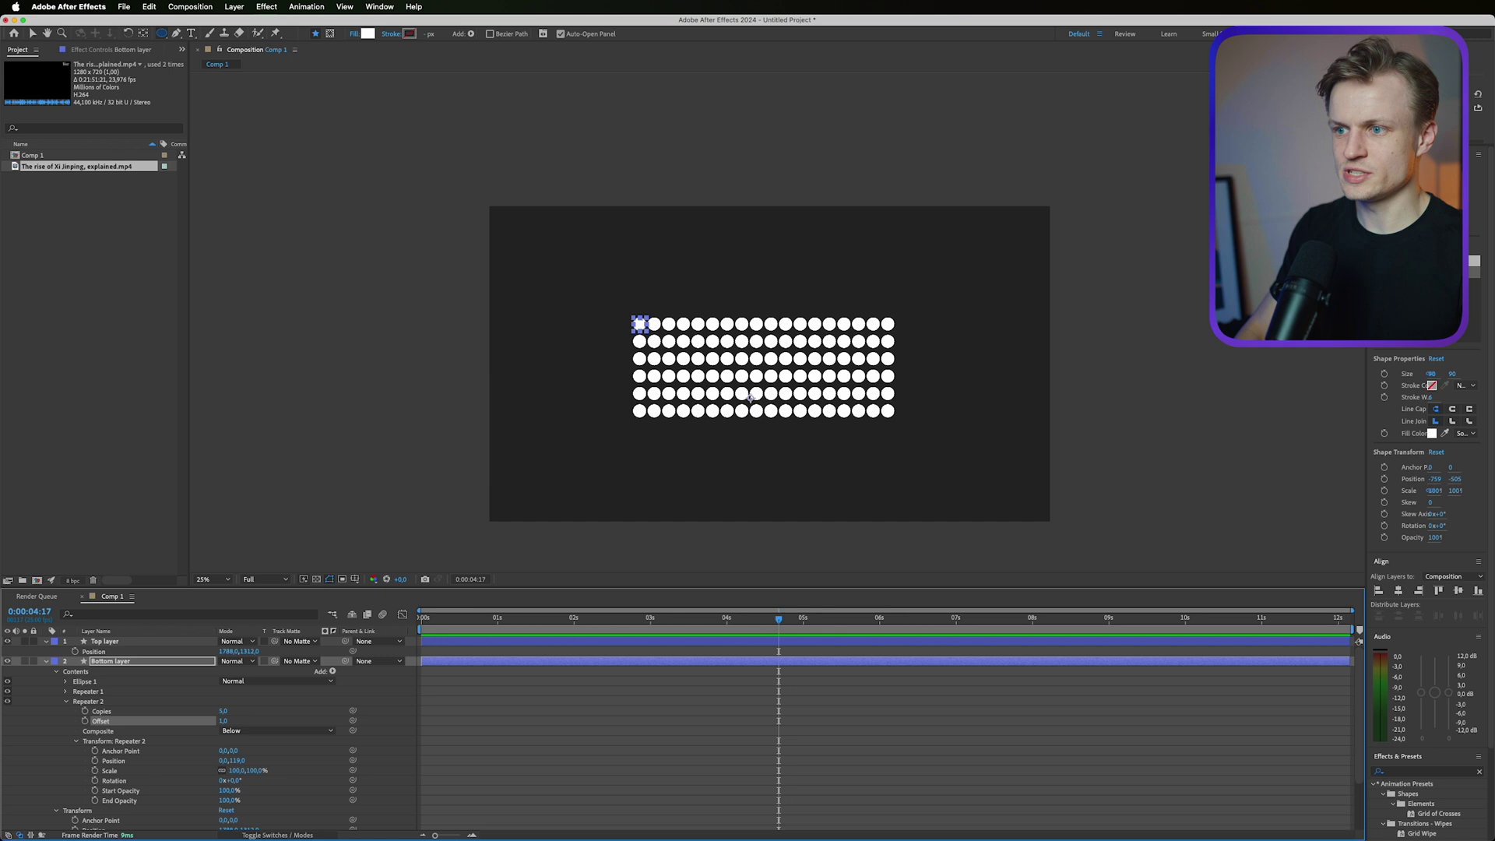
Step: Switch to the Selection tool, try shifting the Bottom layer's vertical position, and undo the shift
key(v)
click(129, 662)
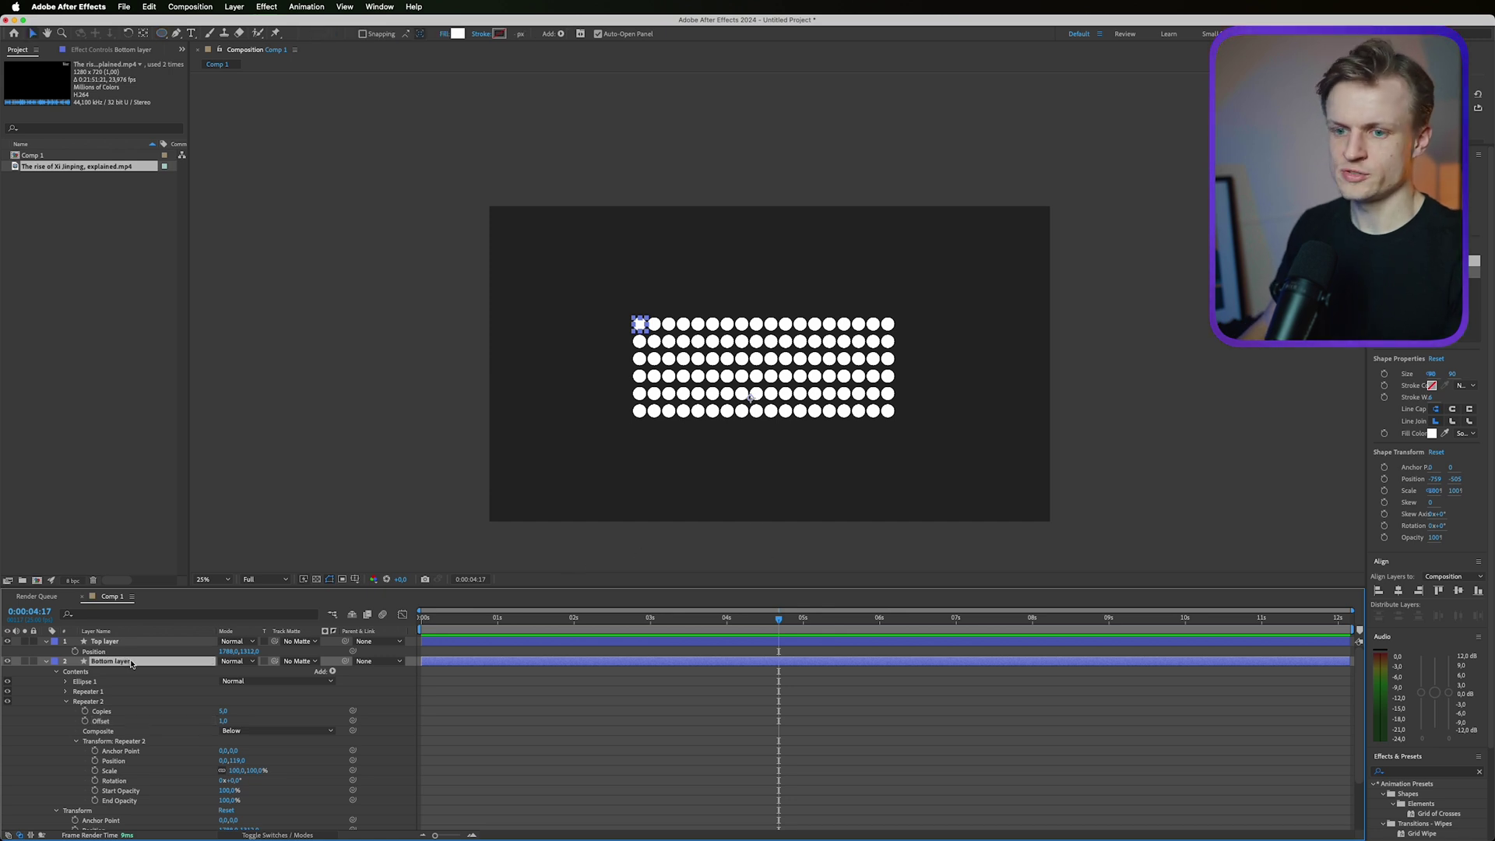
key(p)
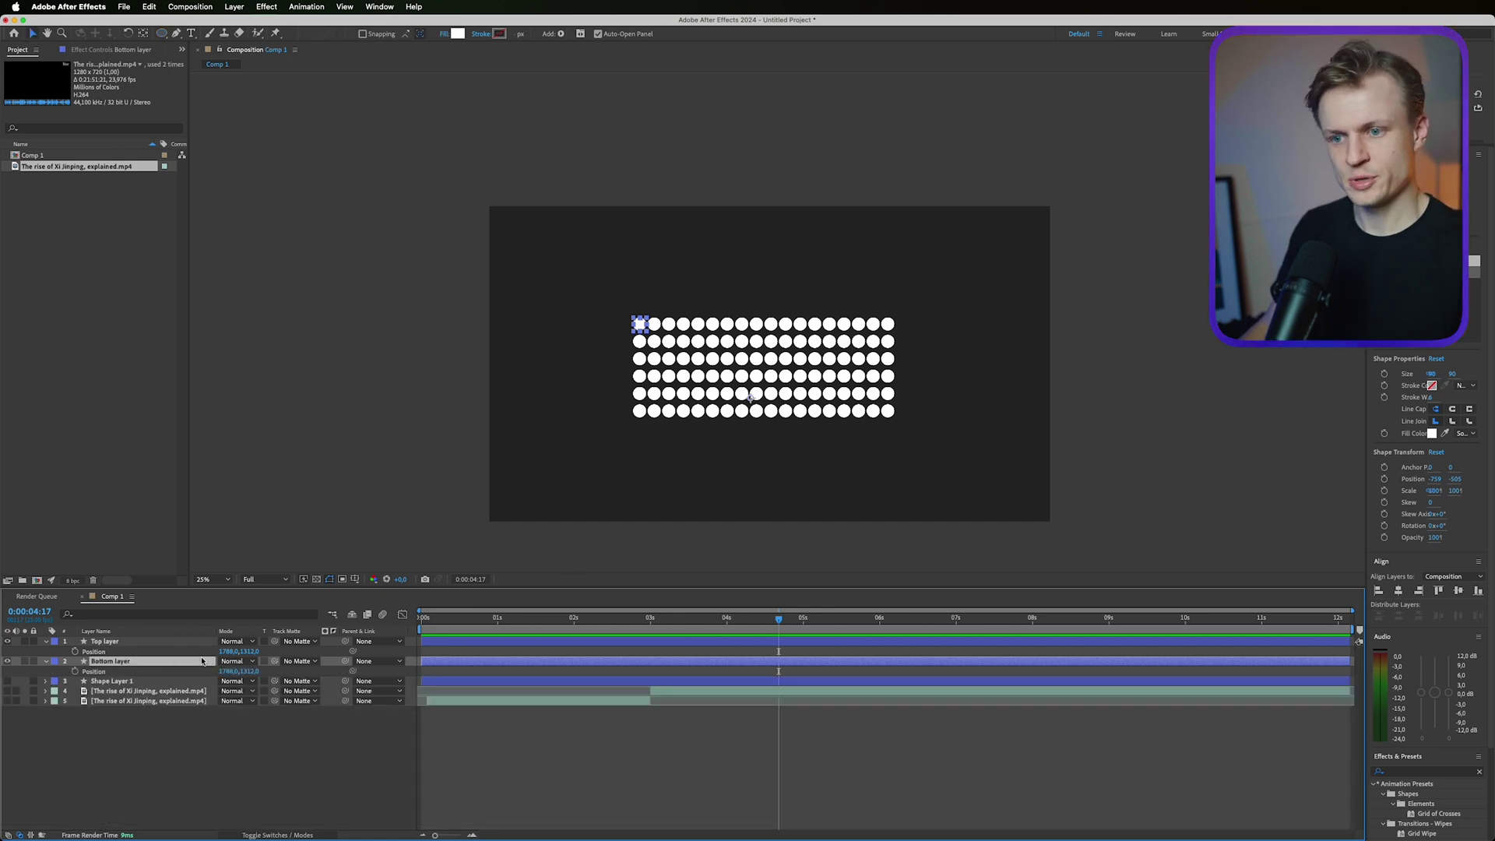
drag(247, 672, 337, 672)
key(super+z)
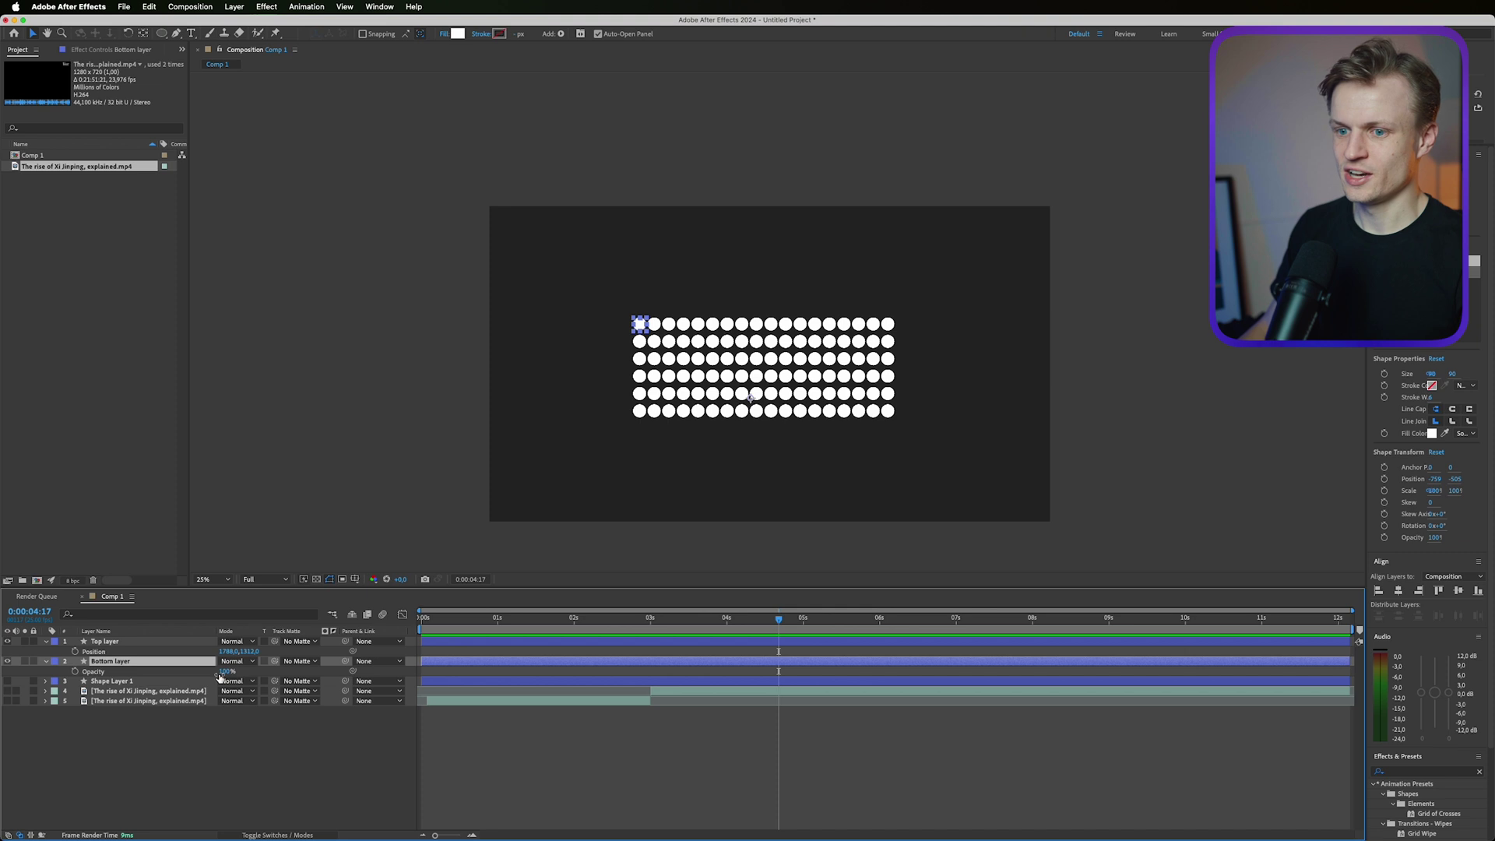
Step: Try changing the Bottom layer's opacity, then show the grid Shape Layer 1's scale and try different values
drag(226, 671, 208, 679)
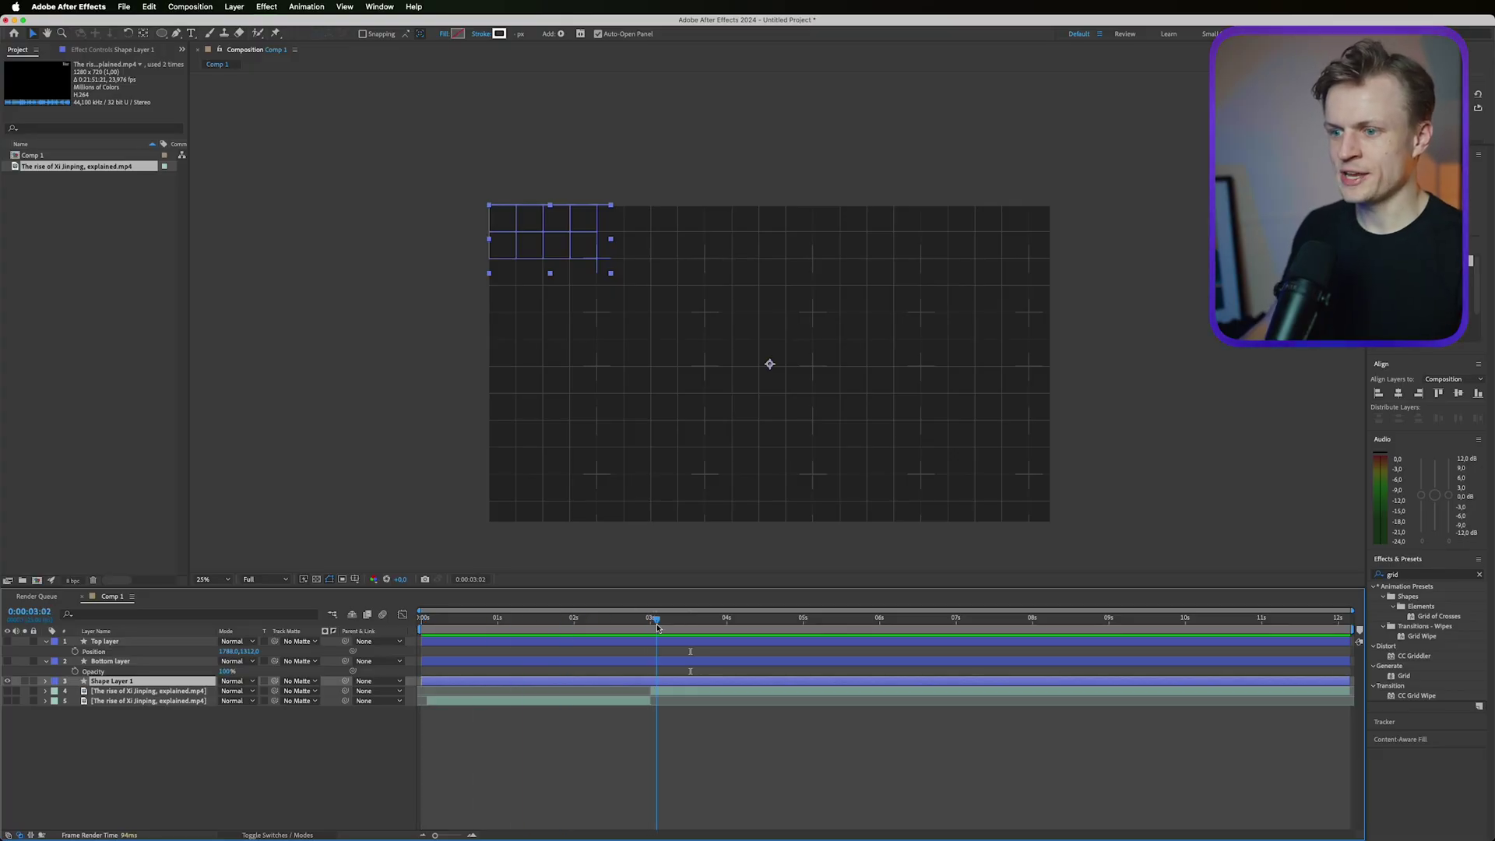
drag(657, 627, 507, 652)
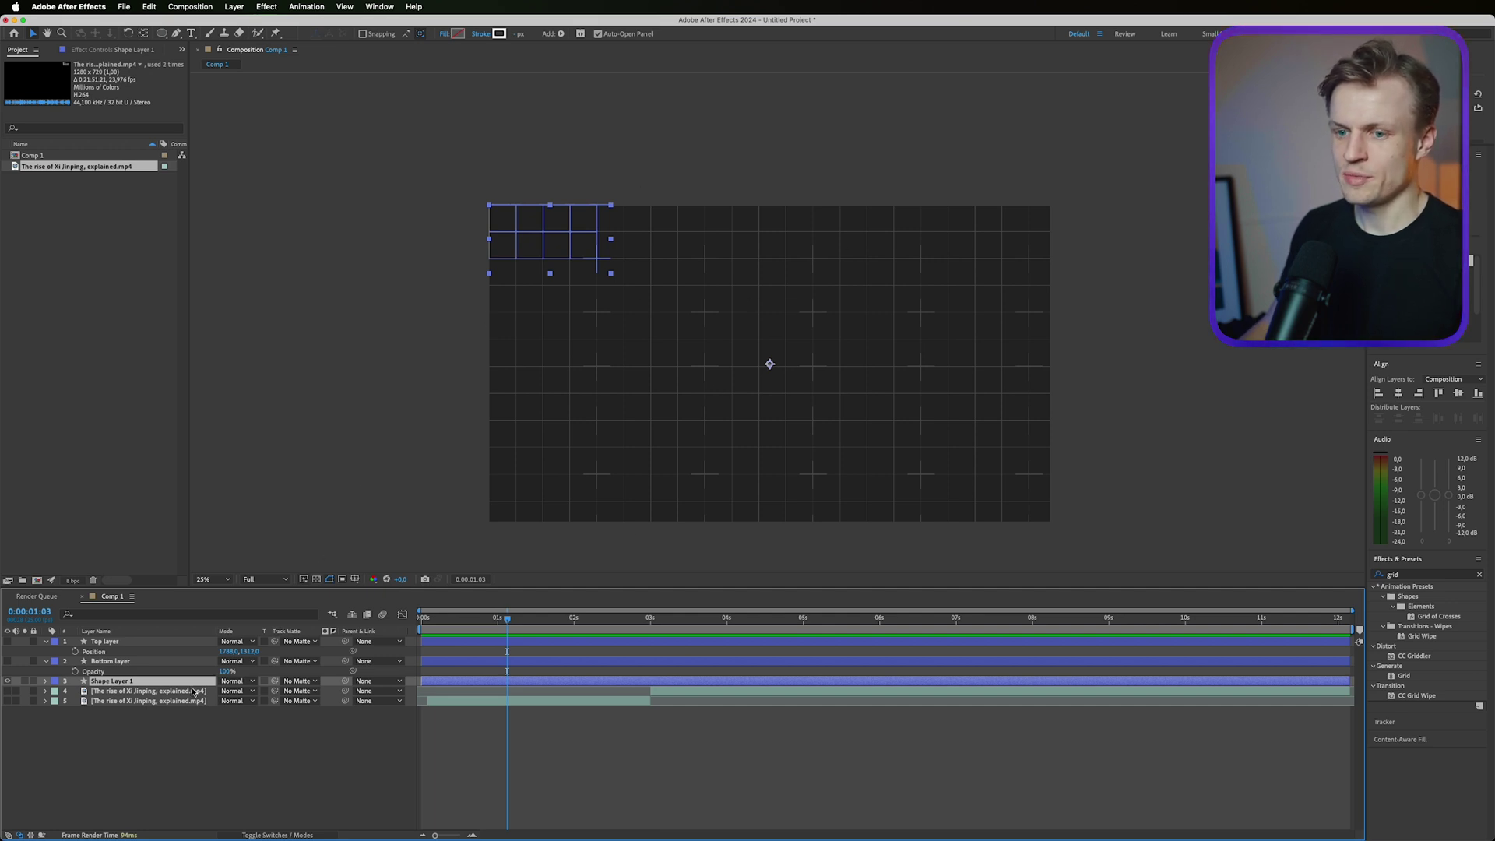
key(s)
drag(253, 691, 375, 682)
drag(504, 658, 574, 652)
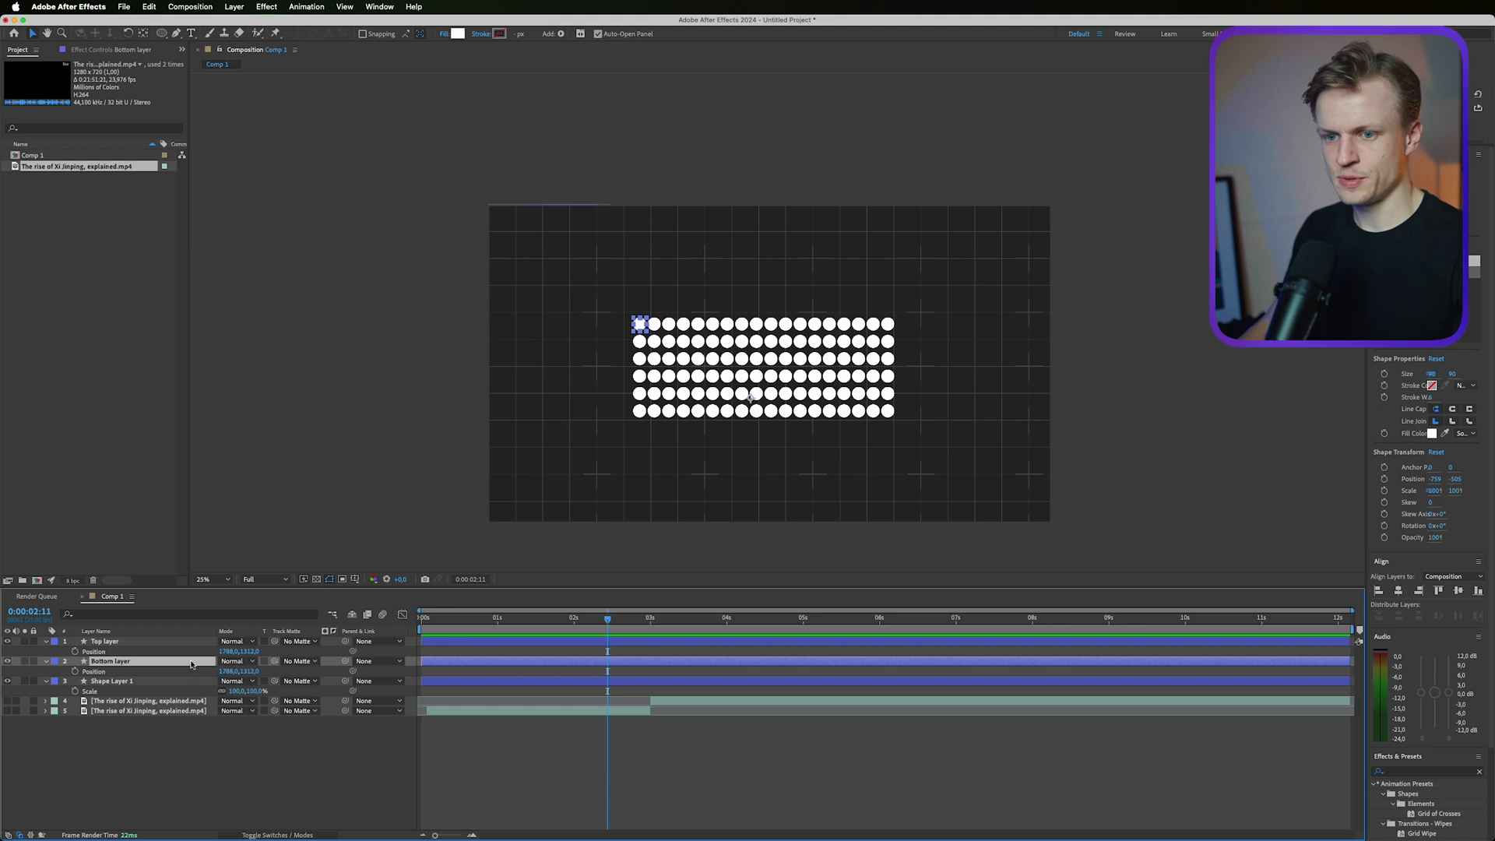
Step: Keyframe the Bottom layer's position at 0:00:02:11 and move it down to a Y of about 1401 at 0:00:03:14
click(75, 671)
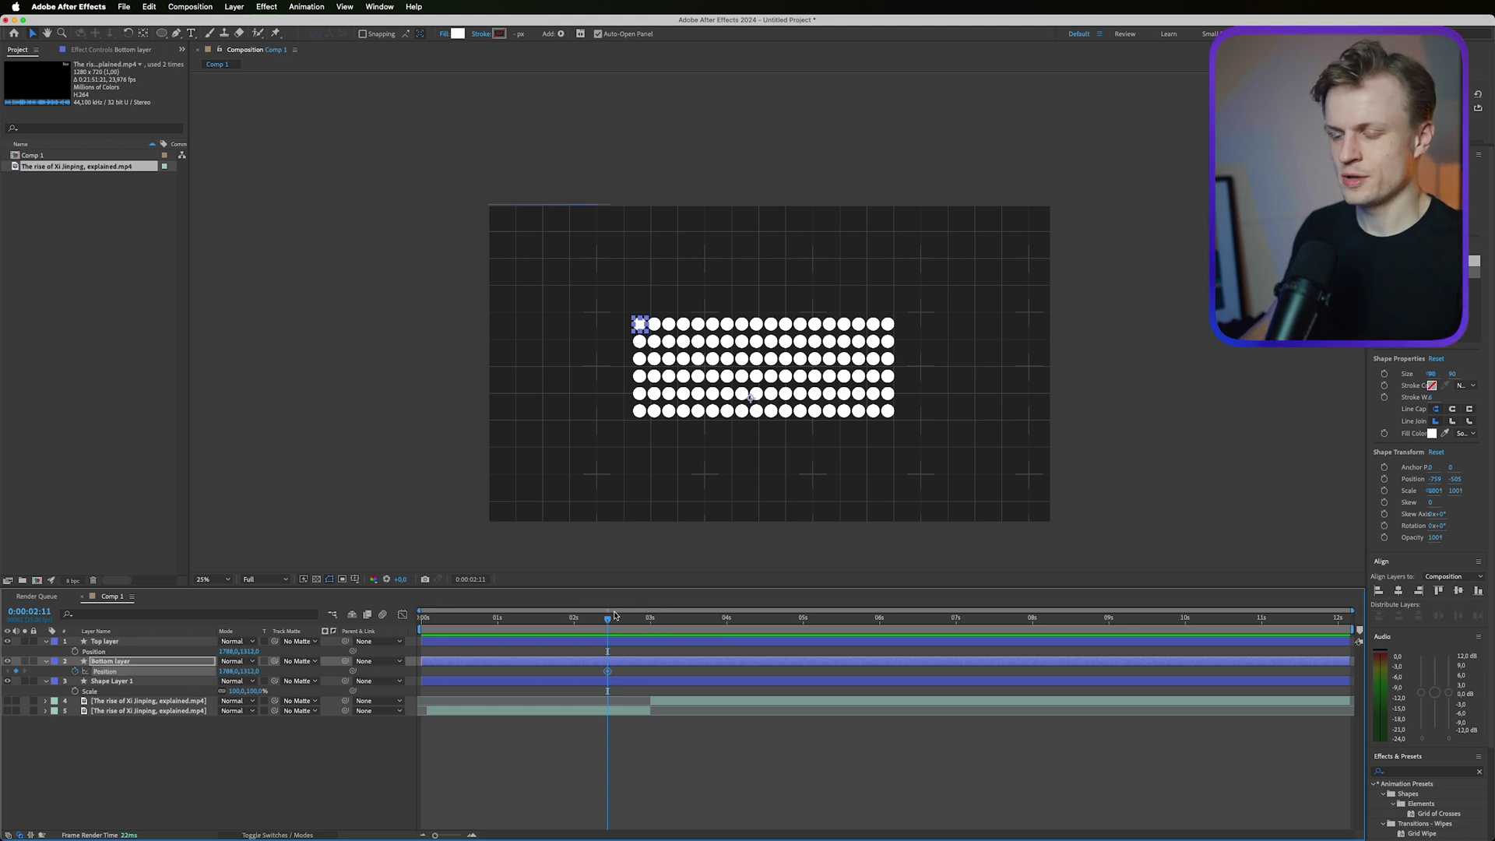
drag(680, 621, 694, 621)
drag(251, 671, 320, 671)
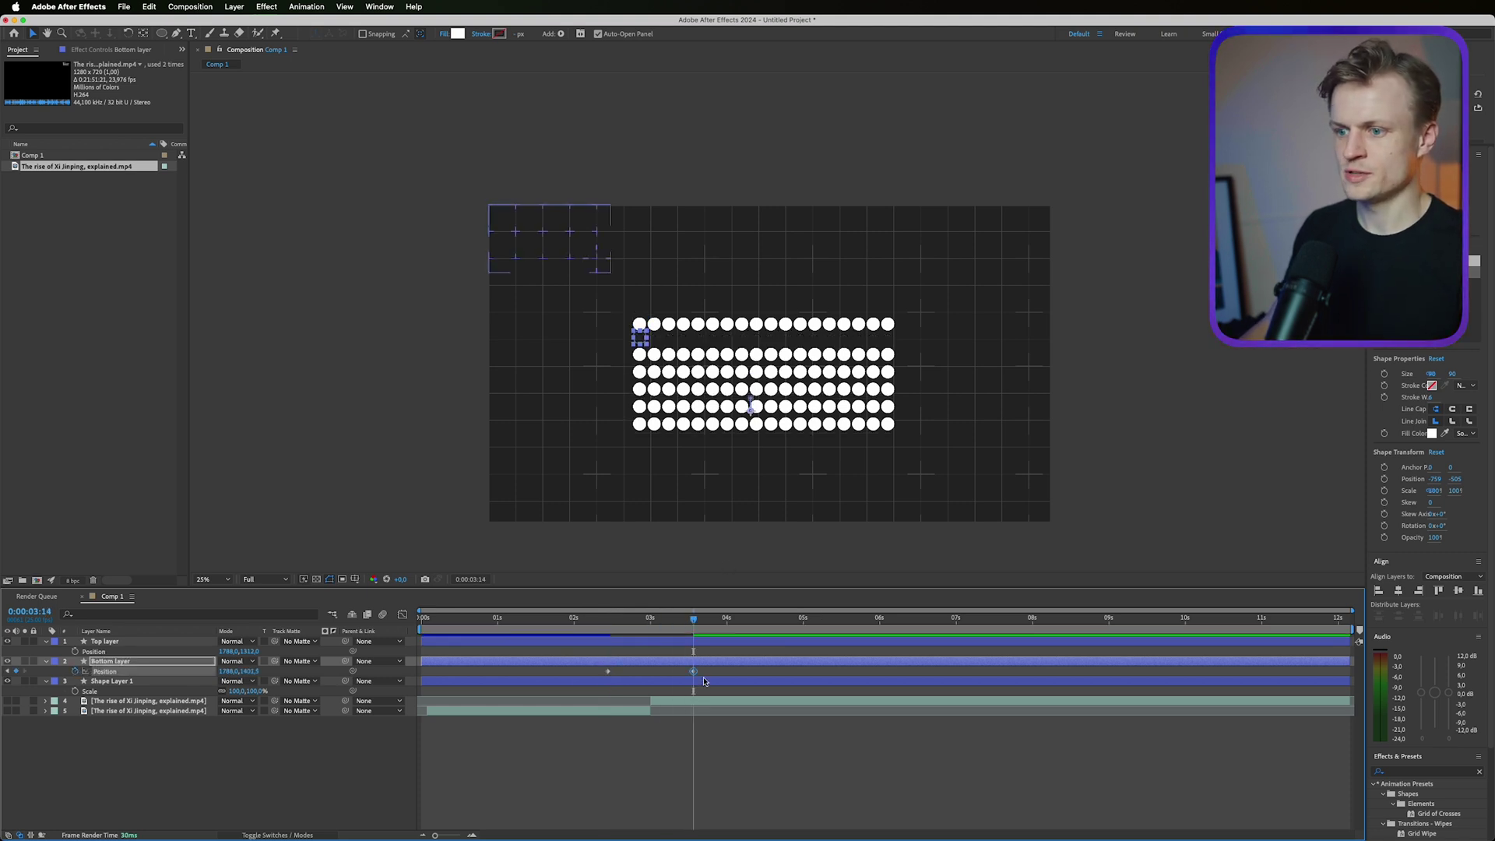
Step: Apply Easy Ease to both position keyframes of the Bottom layer
drag(710, 671, 562, 683)
right_click(608, 672)
mouse_move(672, 829)
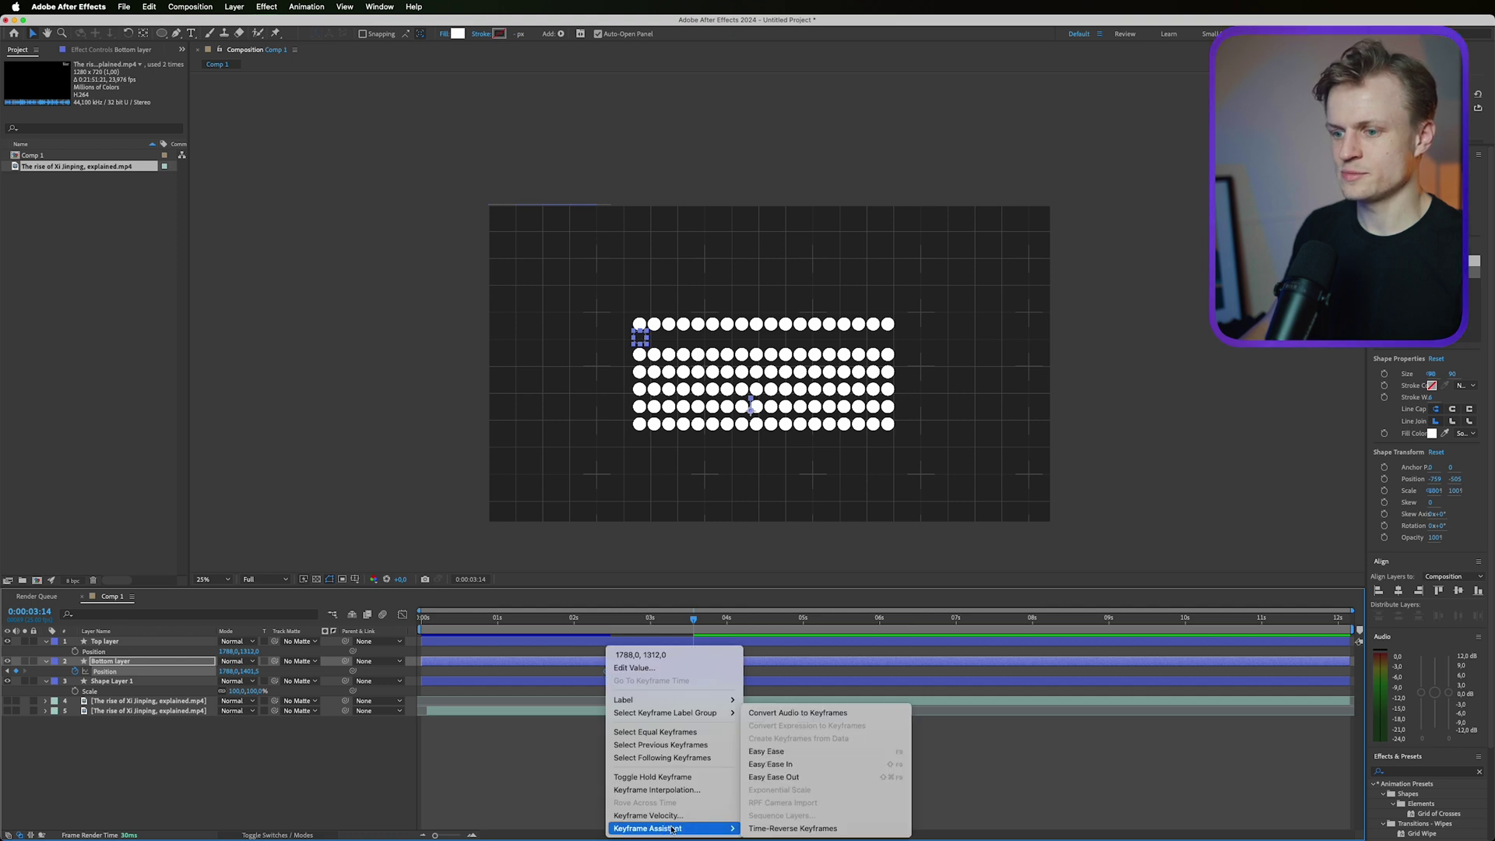
click(766, 751)
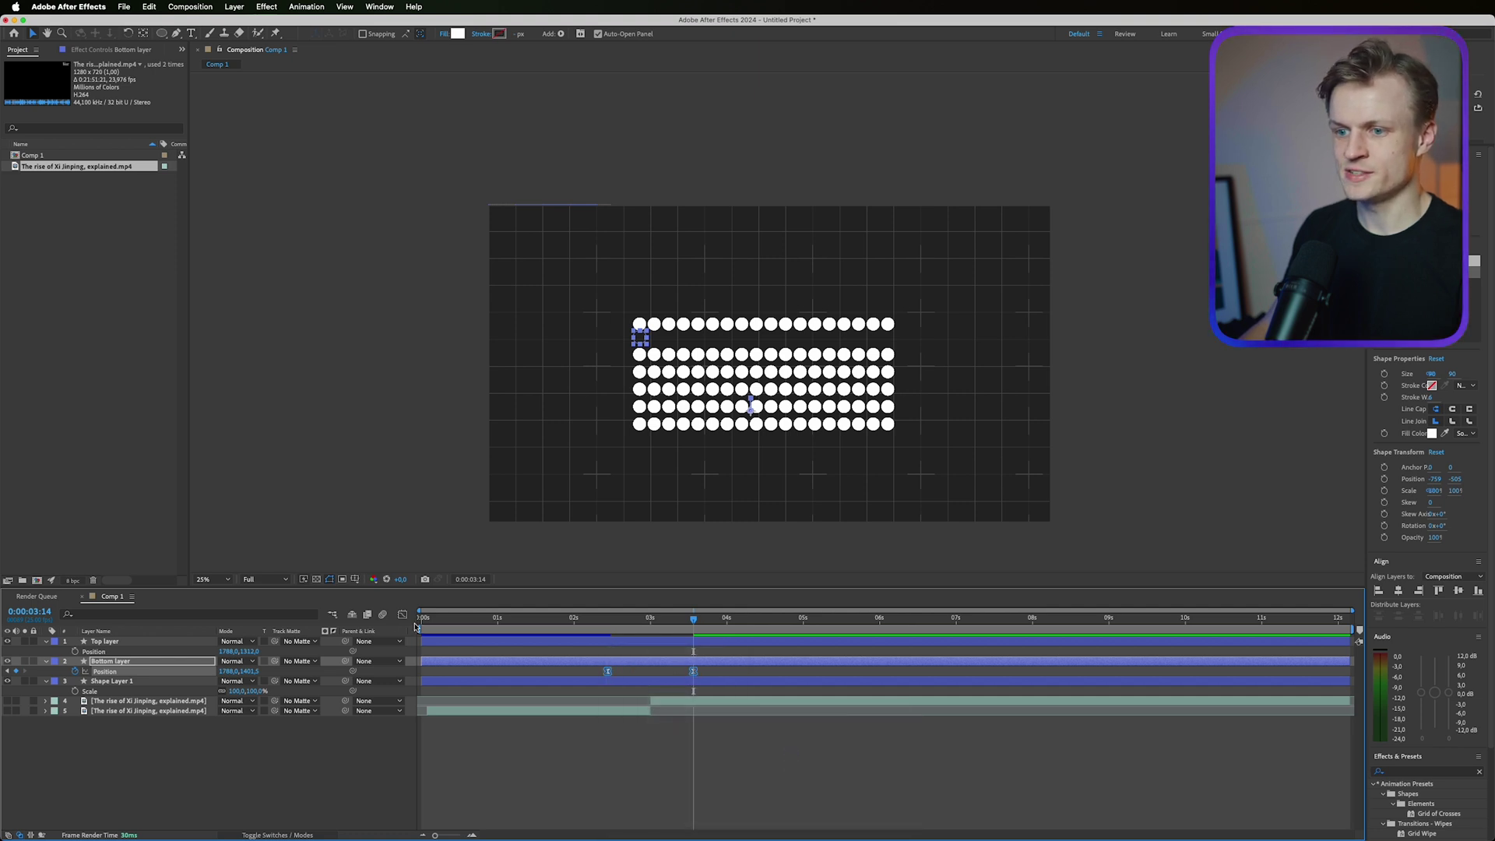
Step: Sharpen the Bottom layer's position speed curve into a steeper mid-move peak in the Graph Editor and preview the motion
click(403, 615)
drag(760, 766, 630, 800)
click(611, 621)
mouse_move(612, 622)
mouse_down()
mouse_move(634, 624)
mouse_move(606, 621)
mouse_up()
key(space)
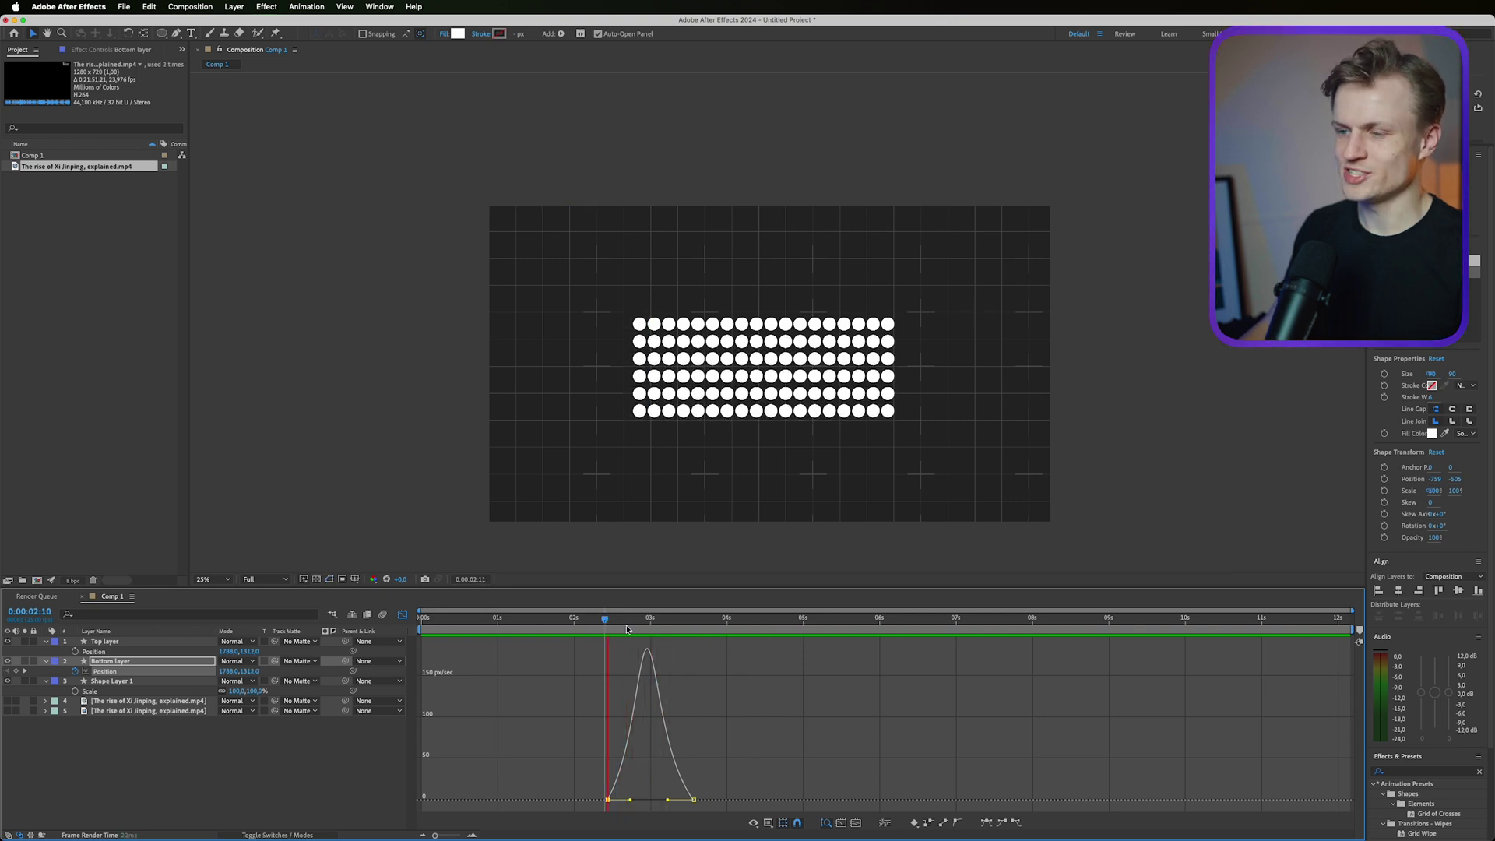
click(403, 614)
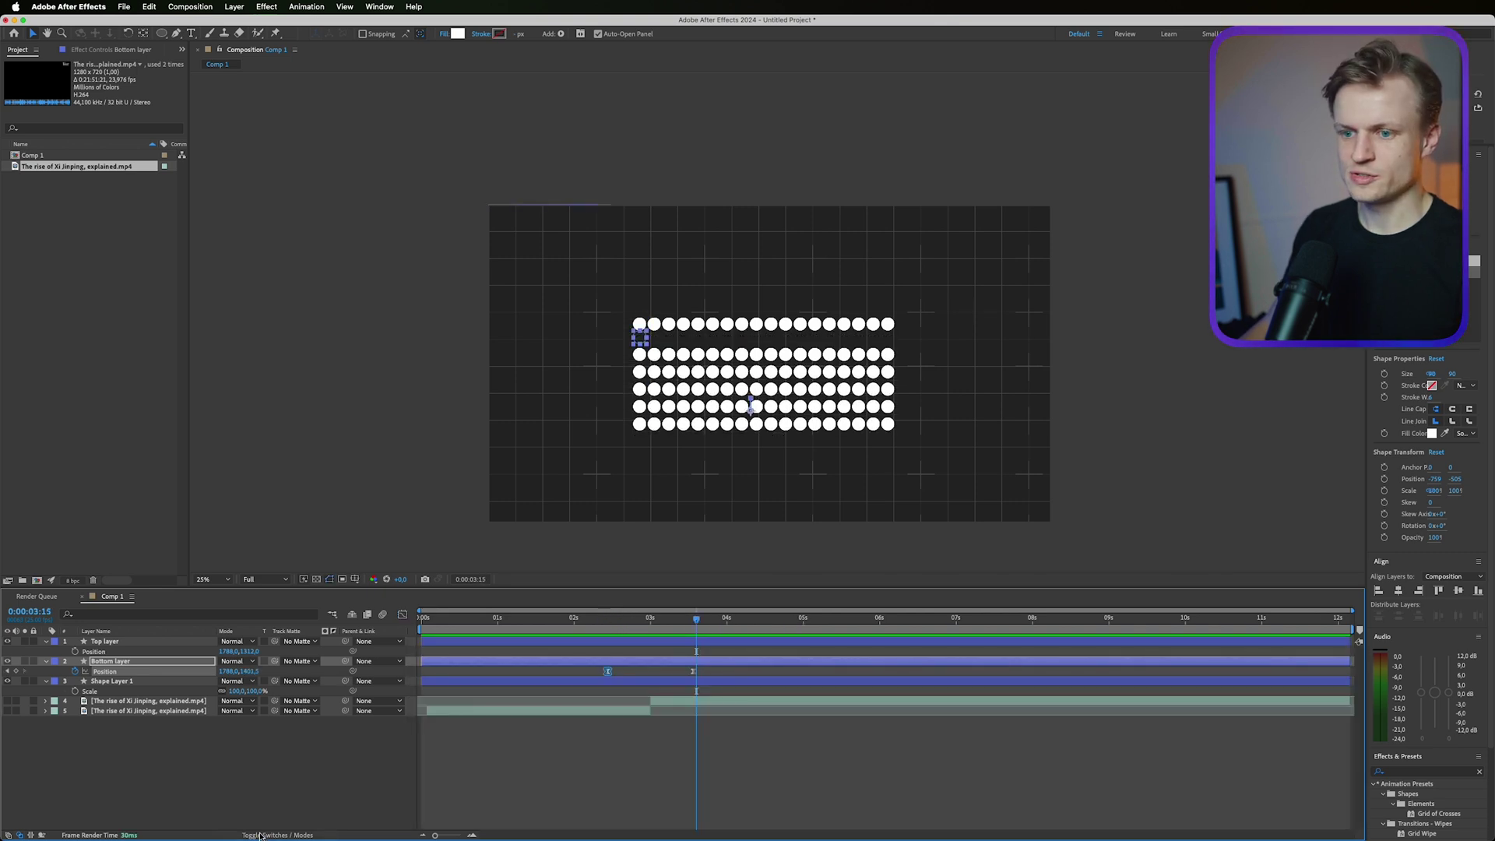
Step: Enable motion blur for the Bottom layer
click(260, 835)
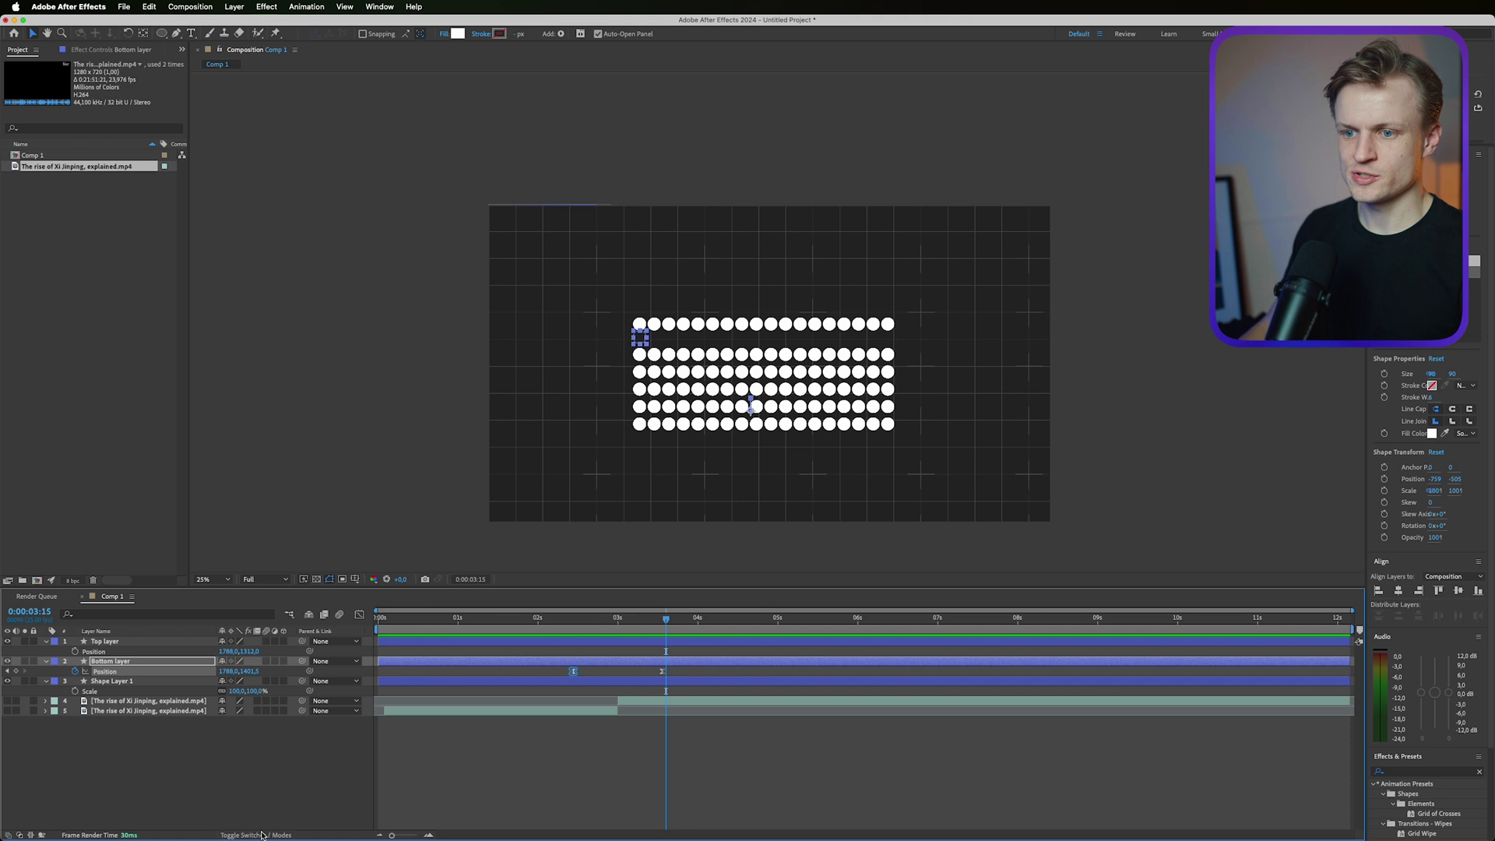
click(265, 662)
click(515, 648)
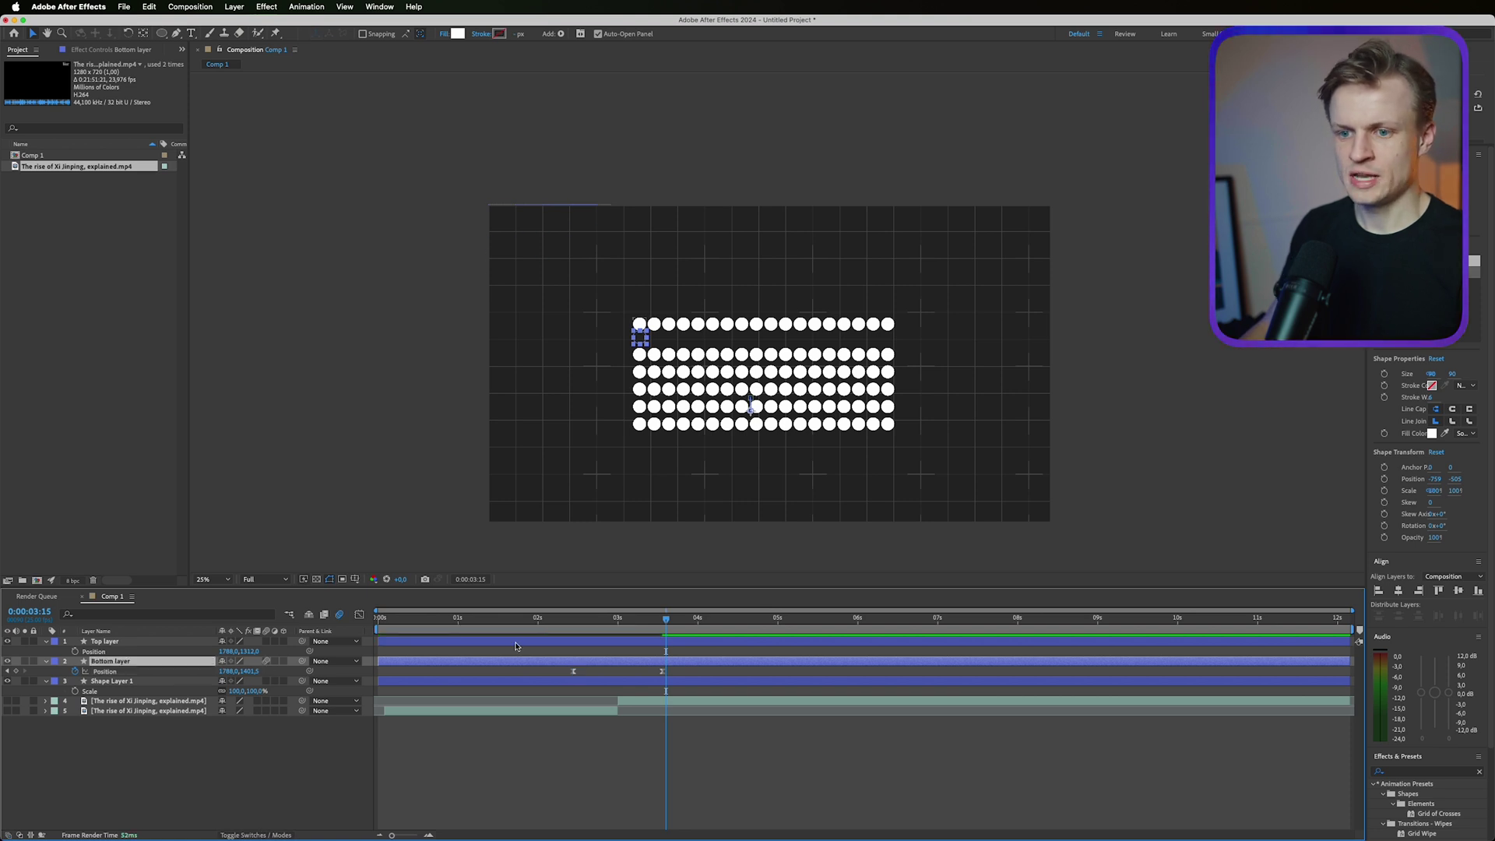
Step: Animate the Bottom layer's opacity alongside its position, from 100% at 0:00:02:11 to about 37% at 0:00:03:14
key(t)
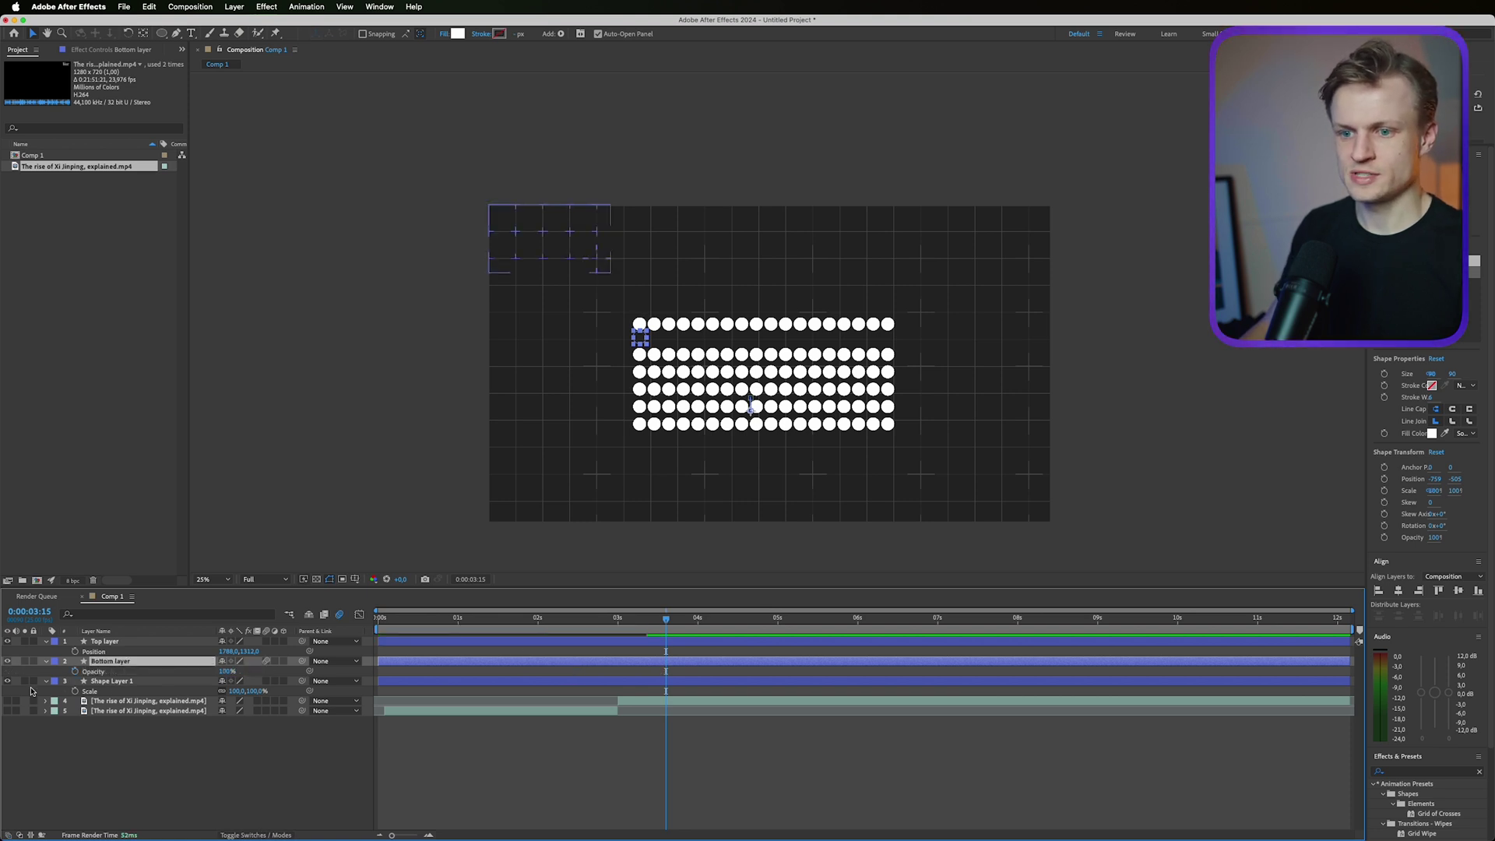
click(75, 672)
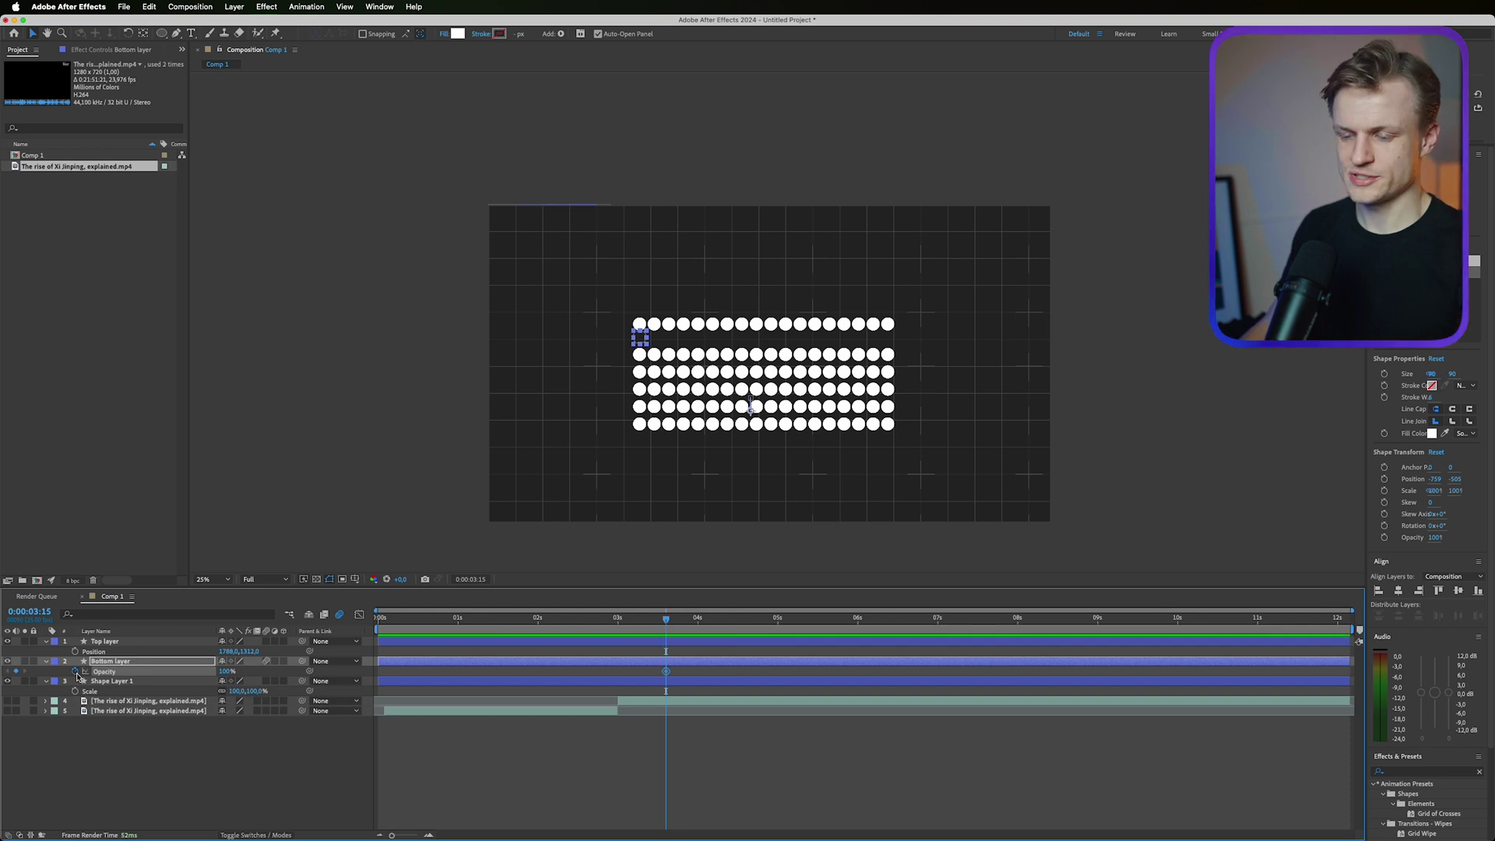
key(shift+p)
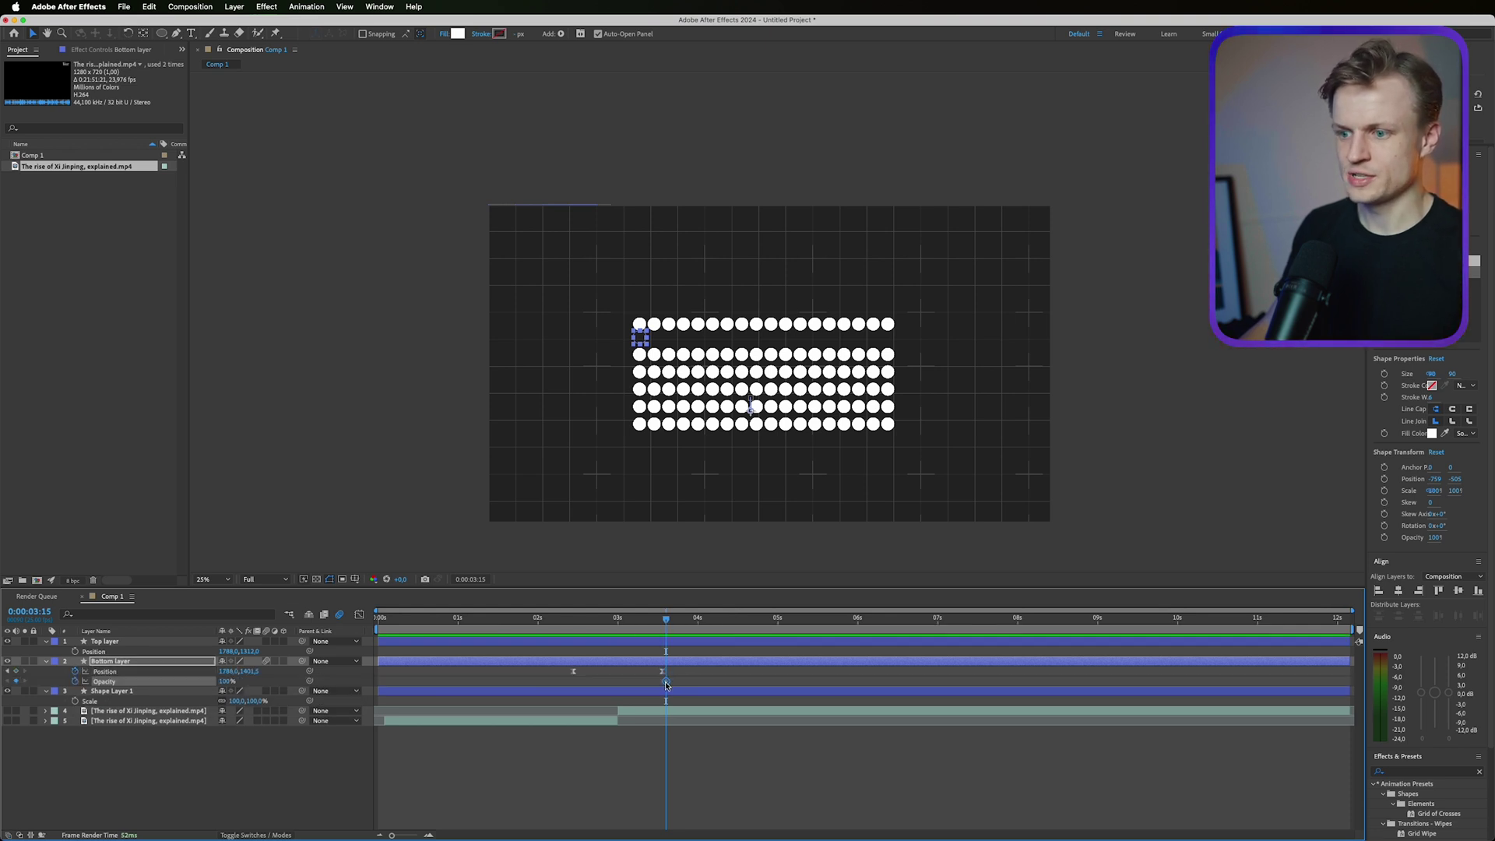
drag(615, 621, 574, 623)
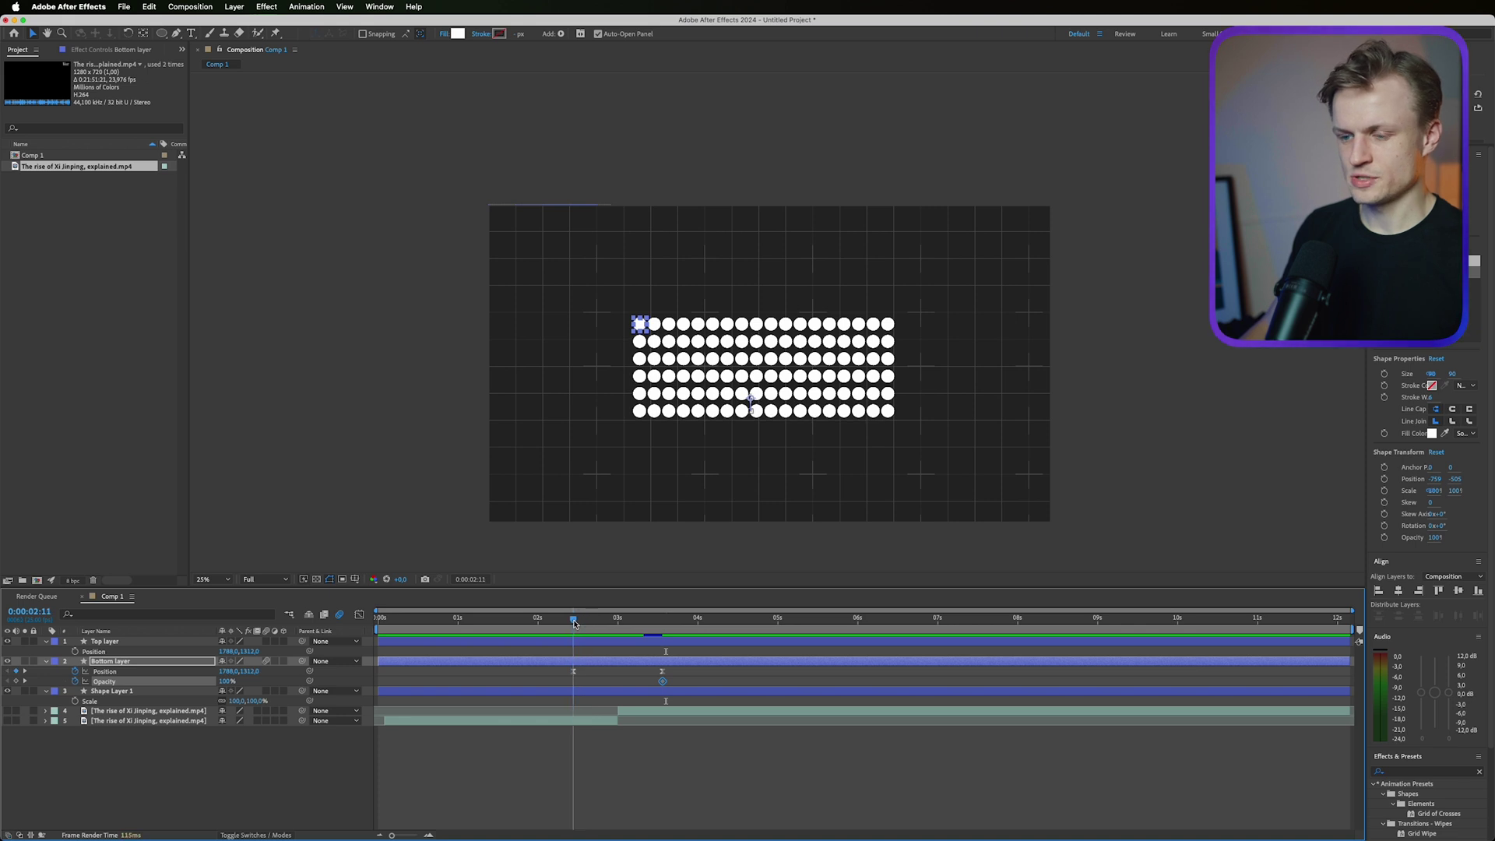
click(15, 680)
click(24, 681)
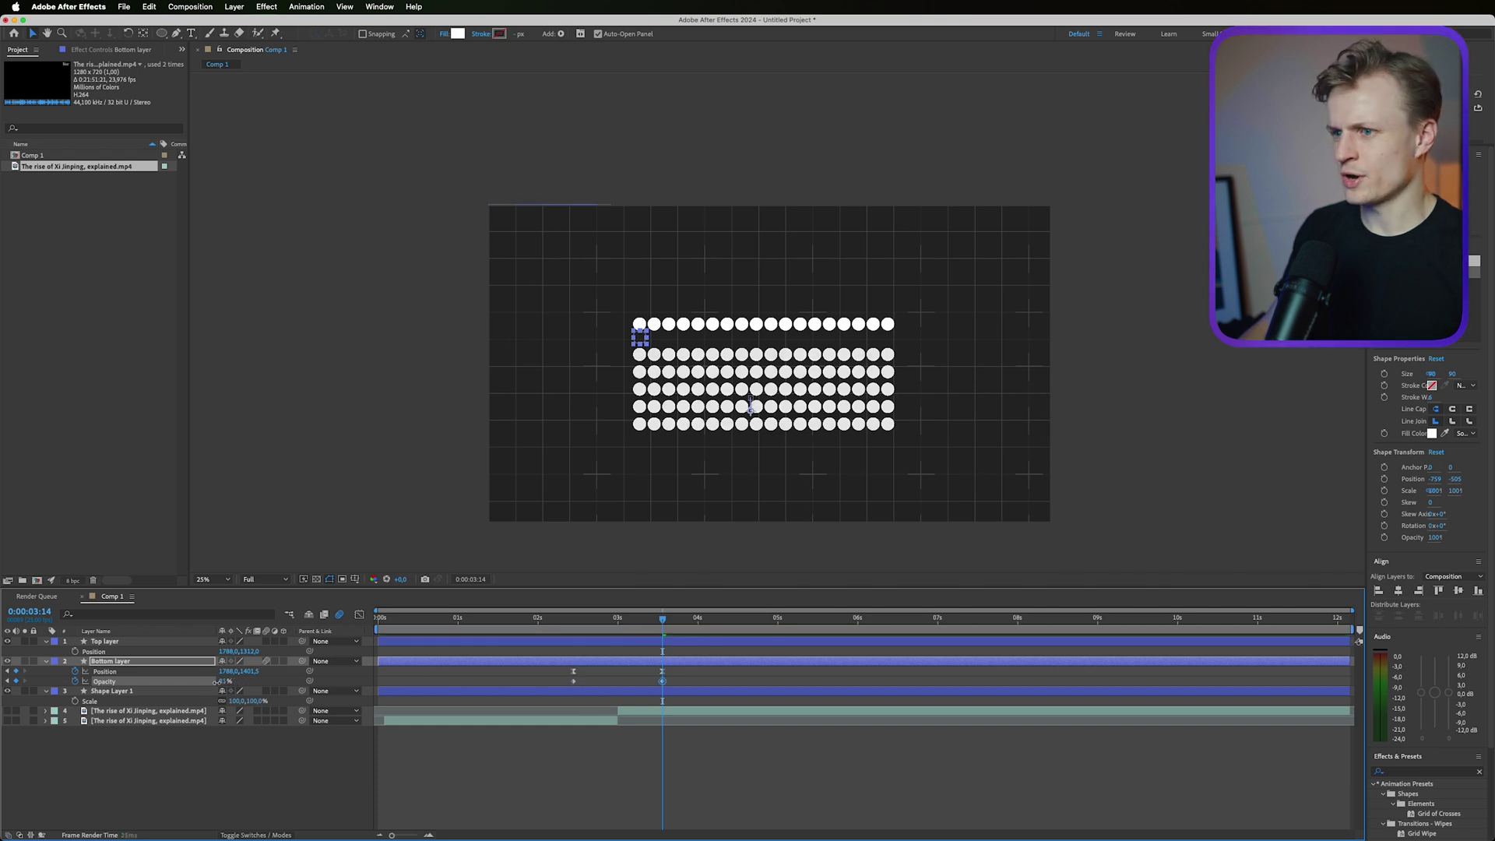
drag(226, 680, 195, 681)
mouse_move(67, 708)
mouse_down()
mouse_move(226, 707)
mouse_move(86, 711)
mouse_up()
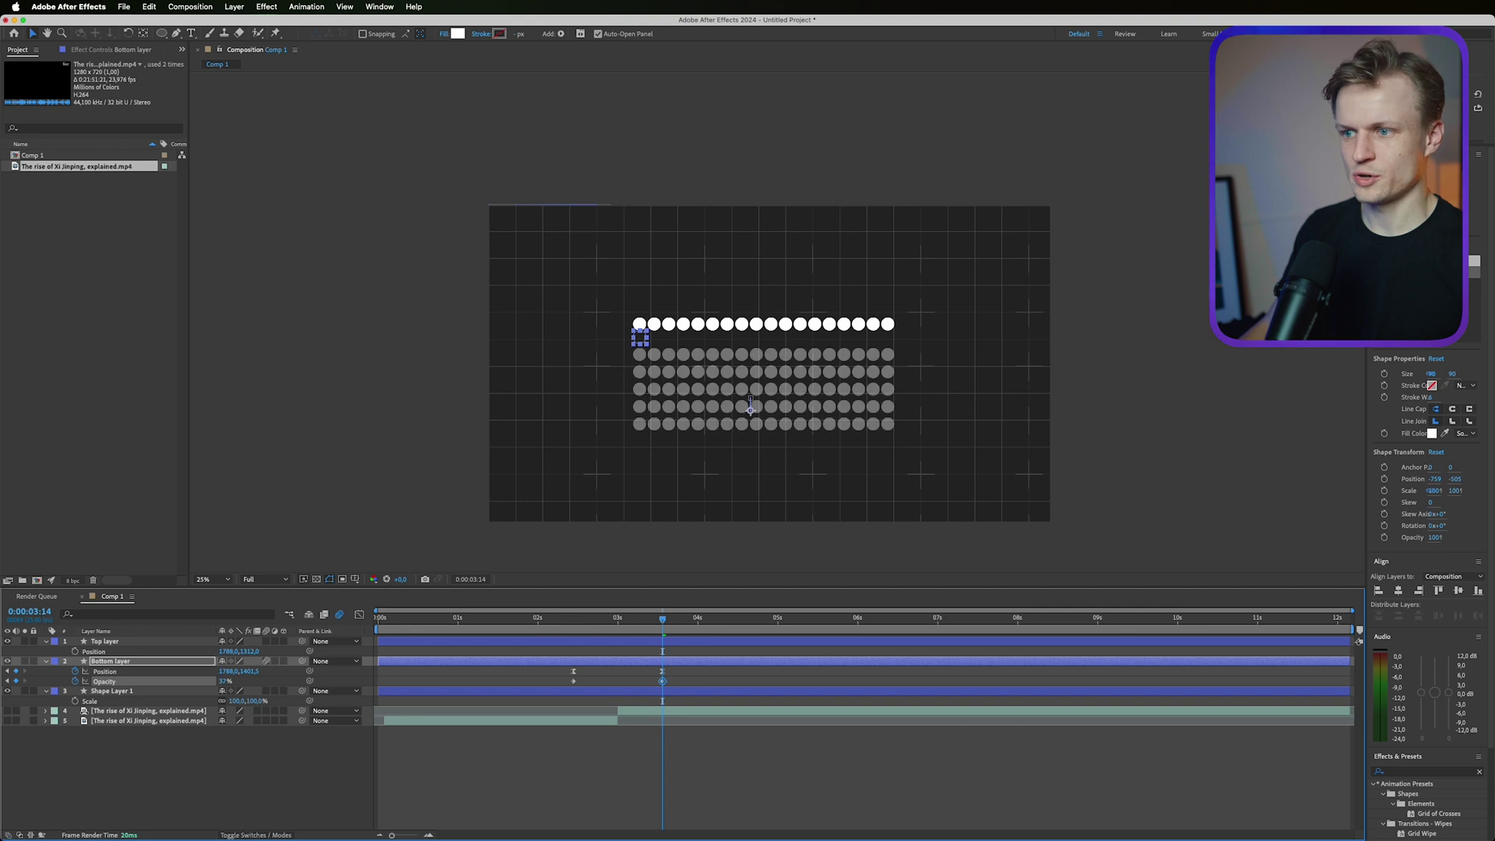
Step: Preview the fade, apply Easy Ease to the Bottom layer's two opacity keyframes, and check the eased result
click(636, 804)
click(558, 618)
key(space)
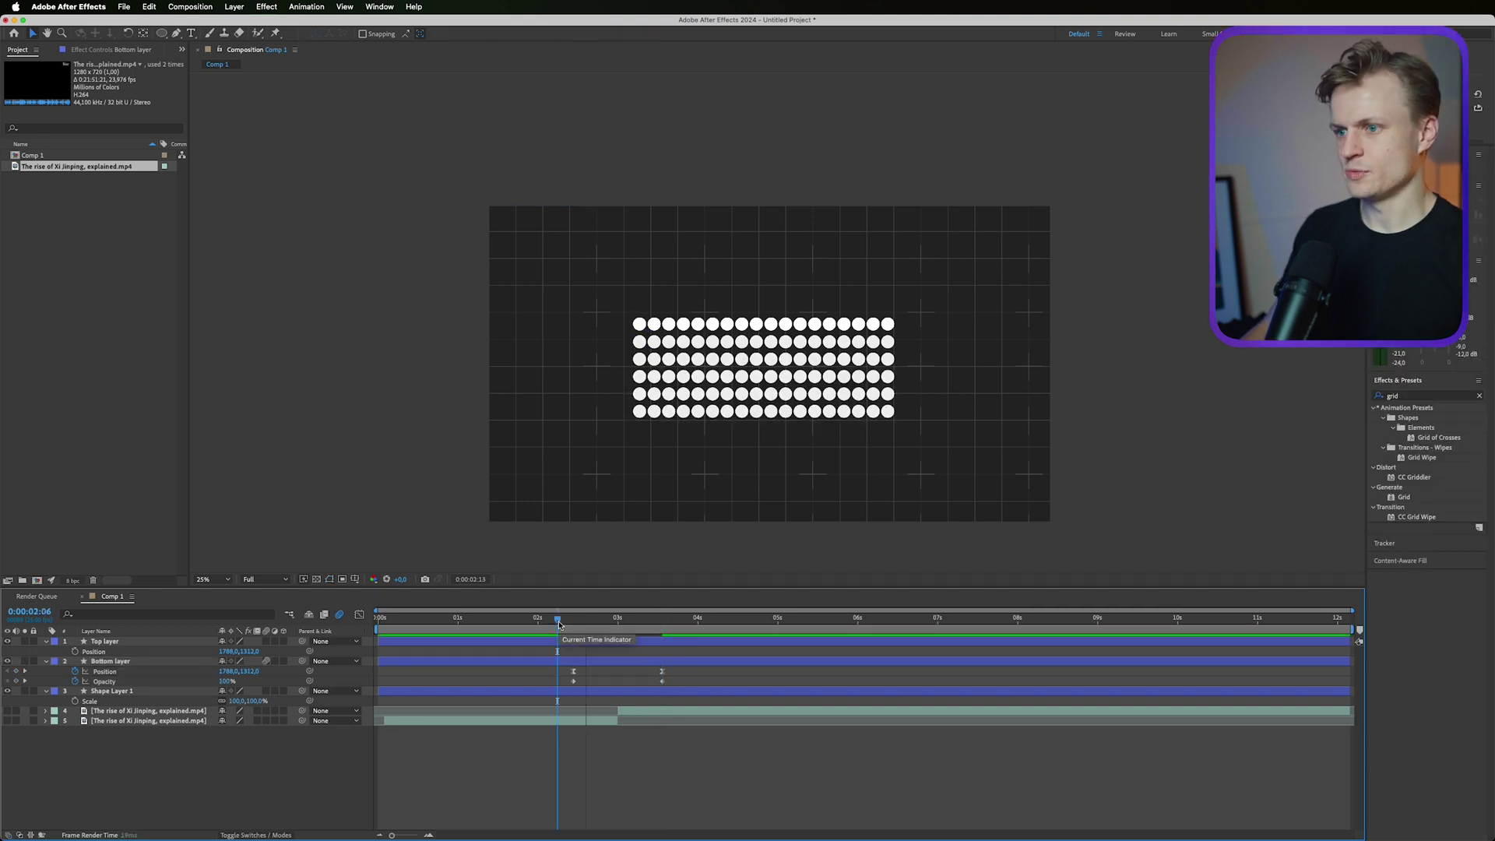
drag(674, 710, 547, 669)
right_click(571, 683)
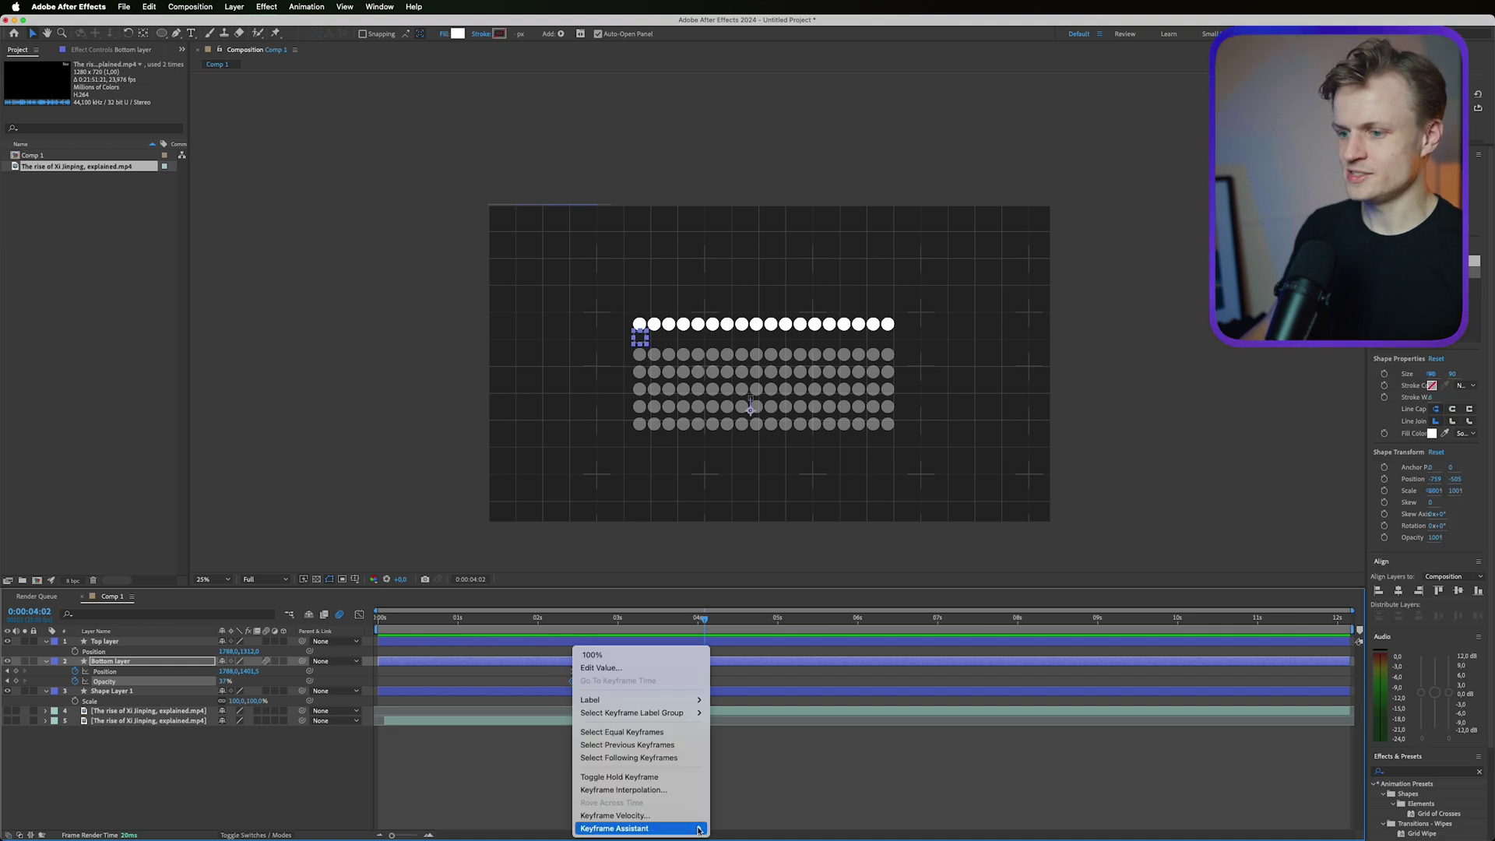
mouse_move(623, 828)
click(732, 751)
click(567, 620)
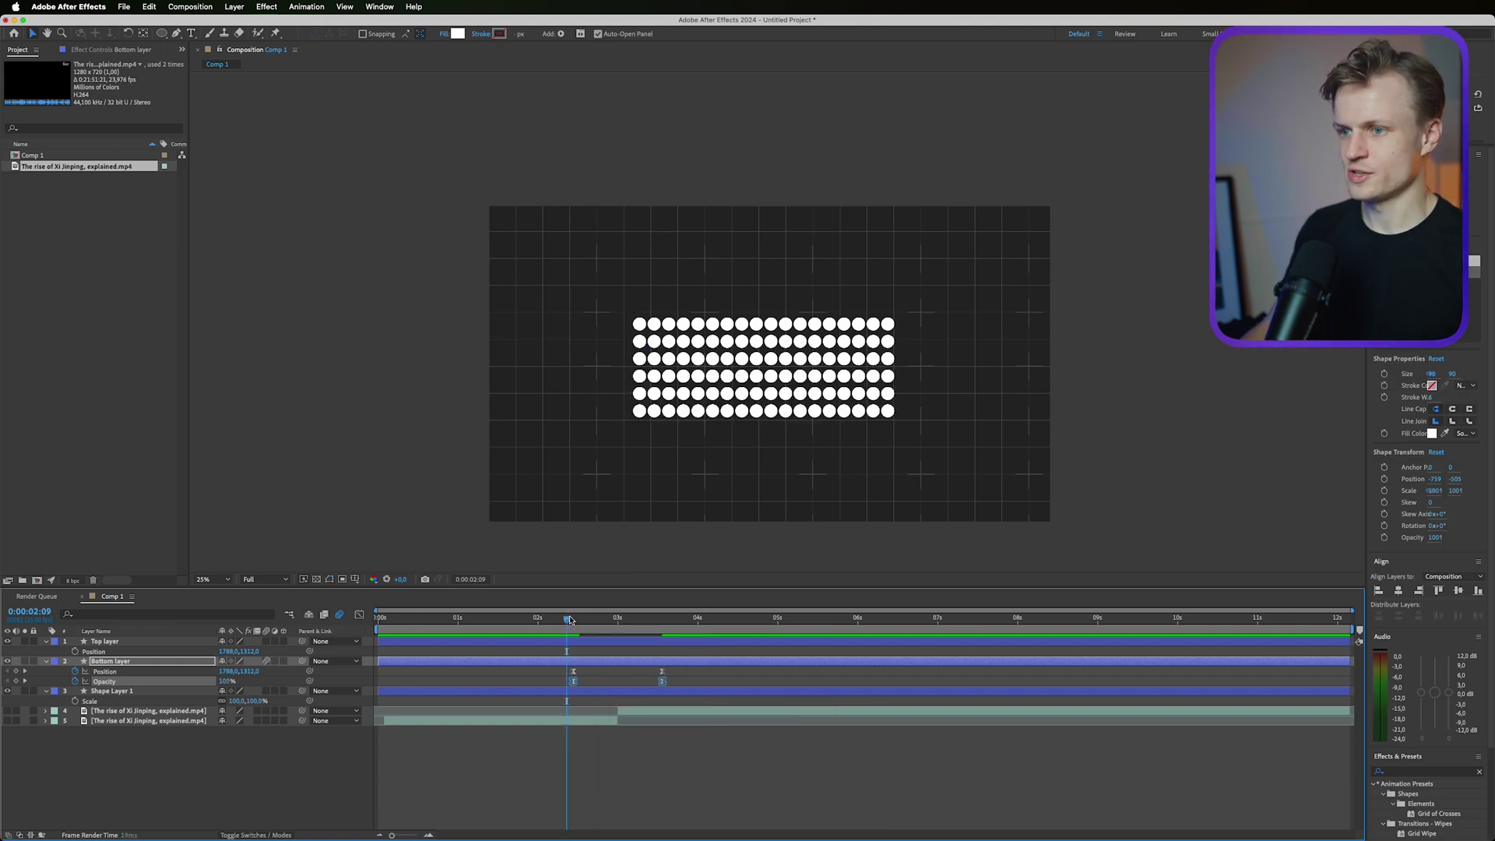
drag(570, 620, 699, 640)
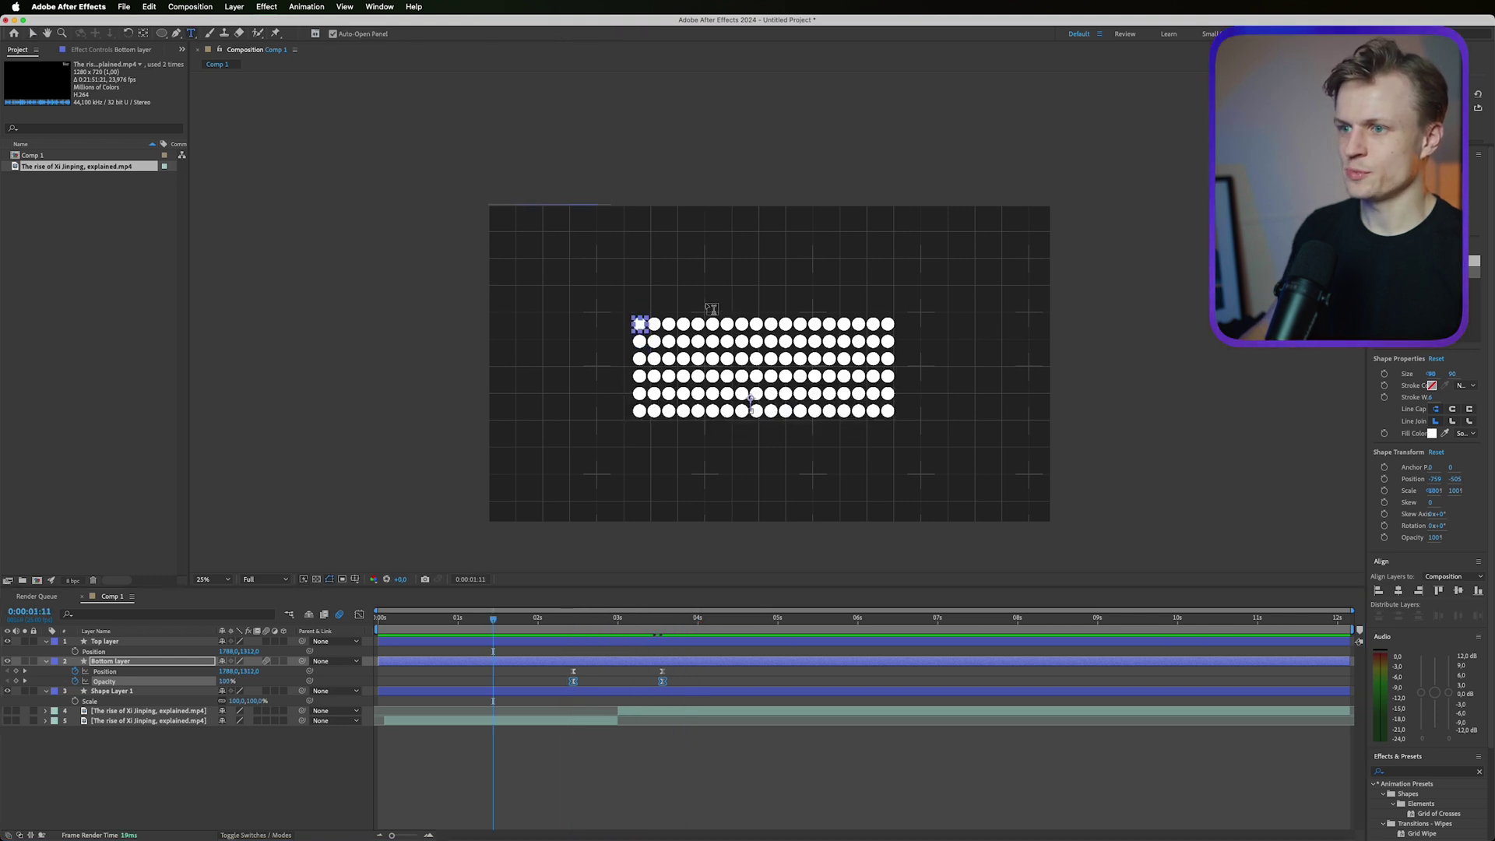
Step: Add the text "politics" above the dot rows, centre its paragraph, and align it horizontally to the composition's centre
click(710, 308)
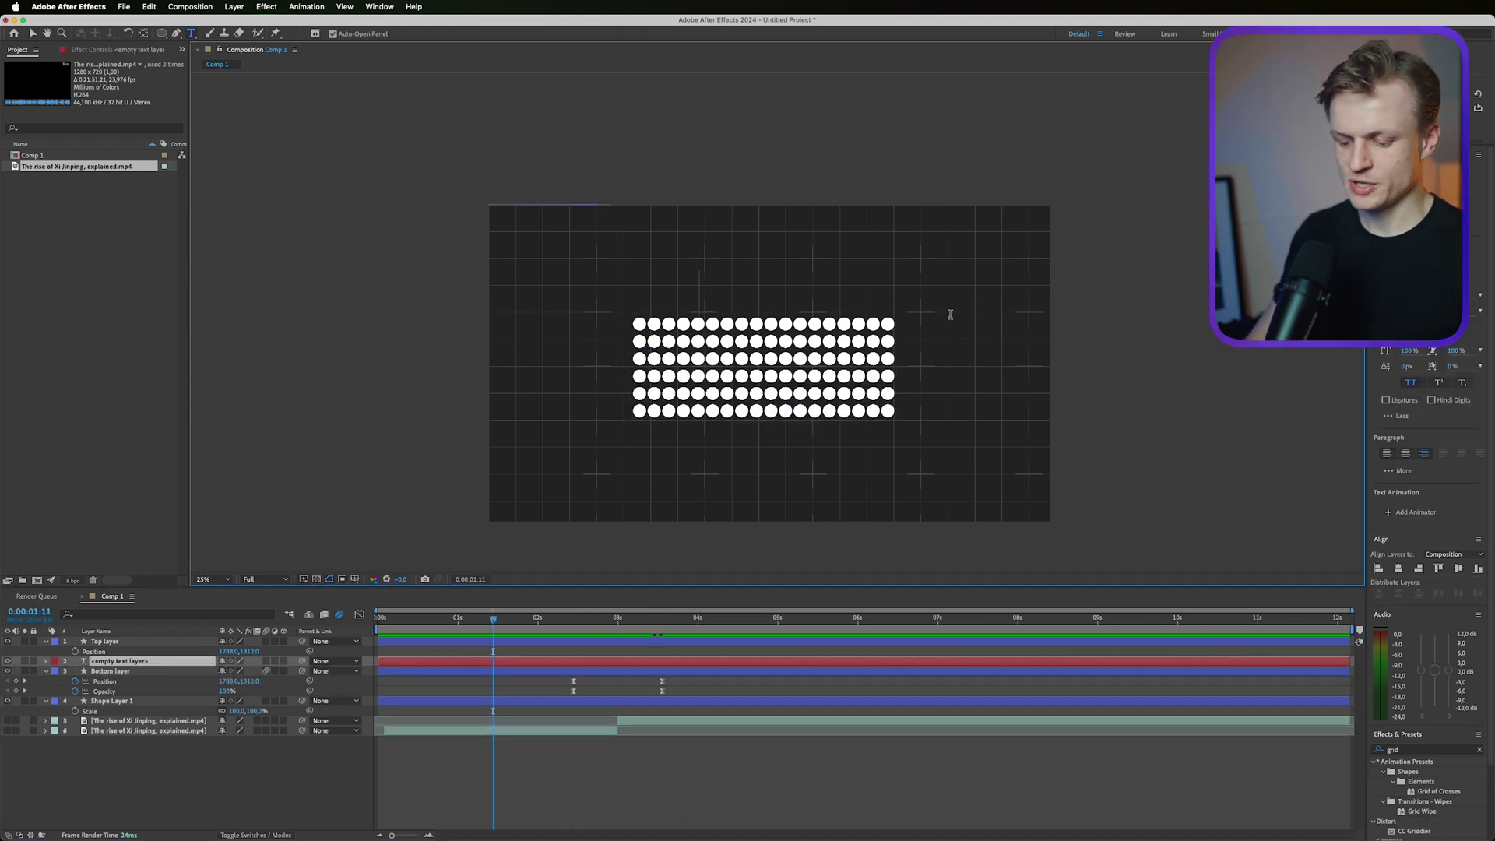
text(politics)
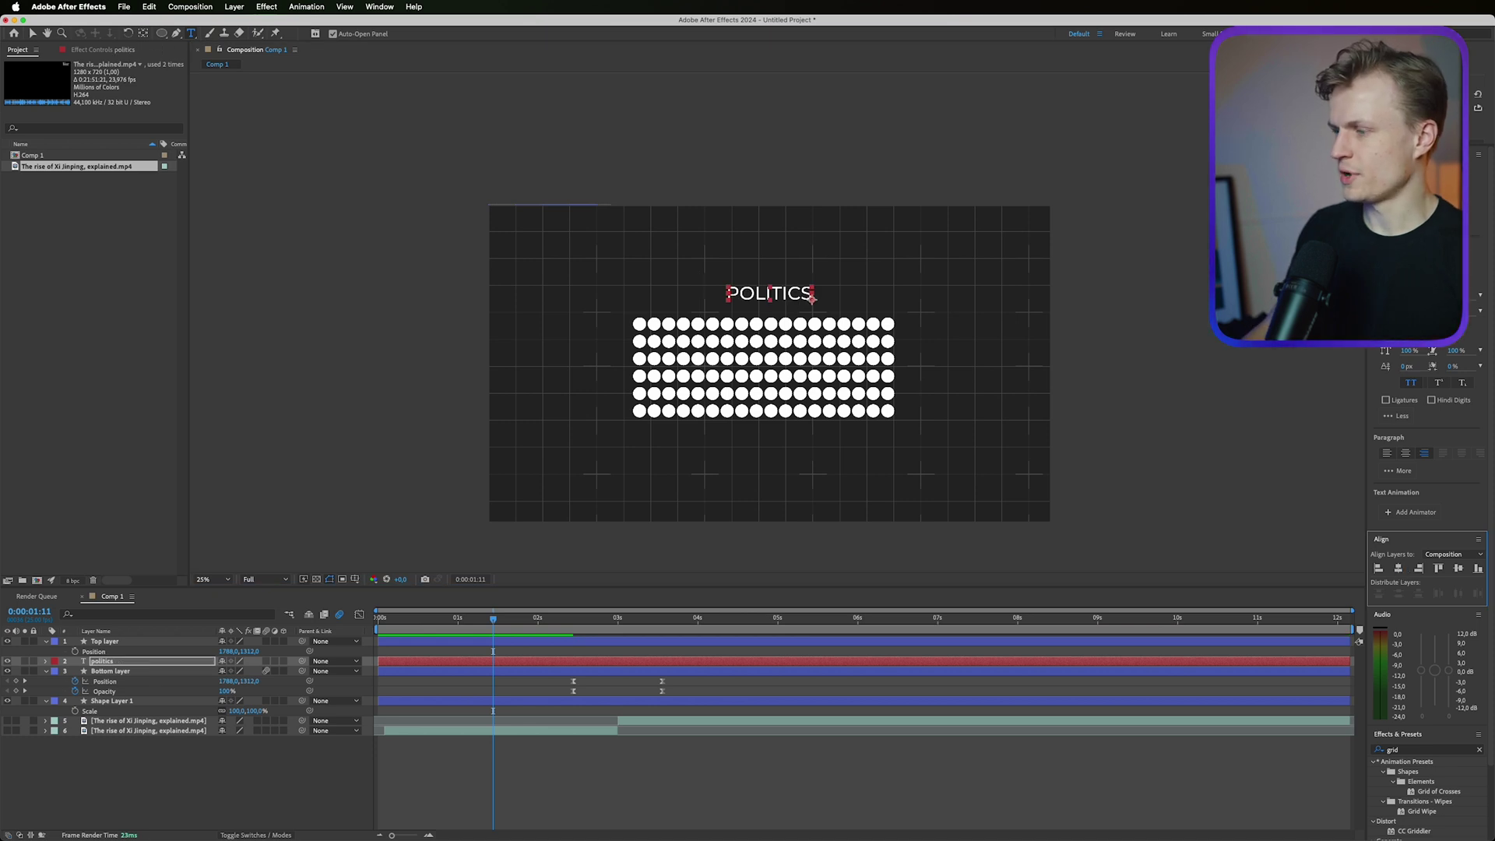
click(1406, 452)
click(1399, 568)
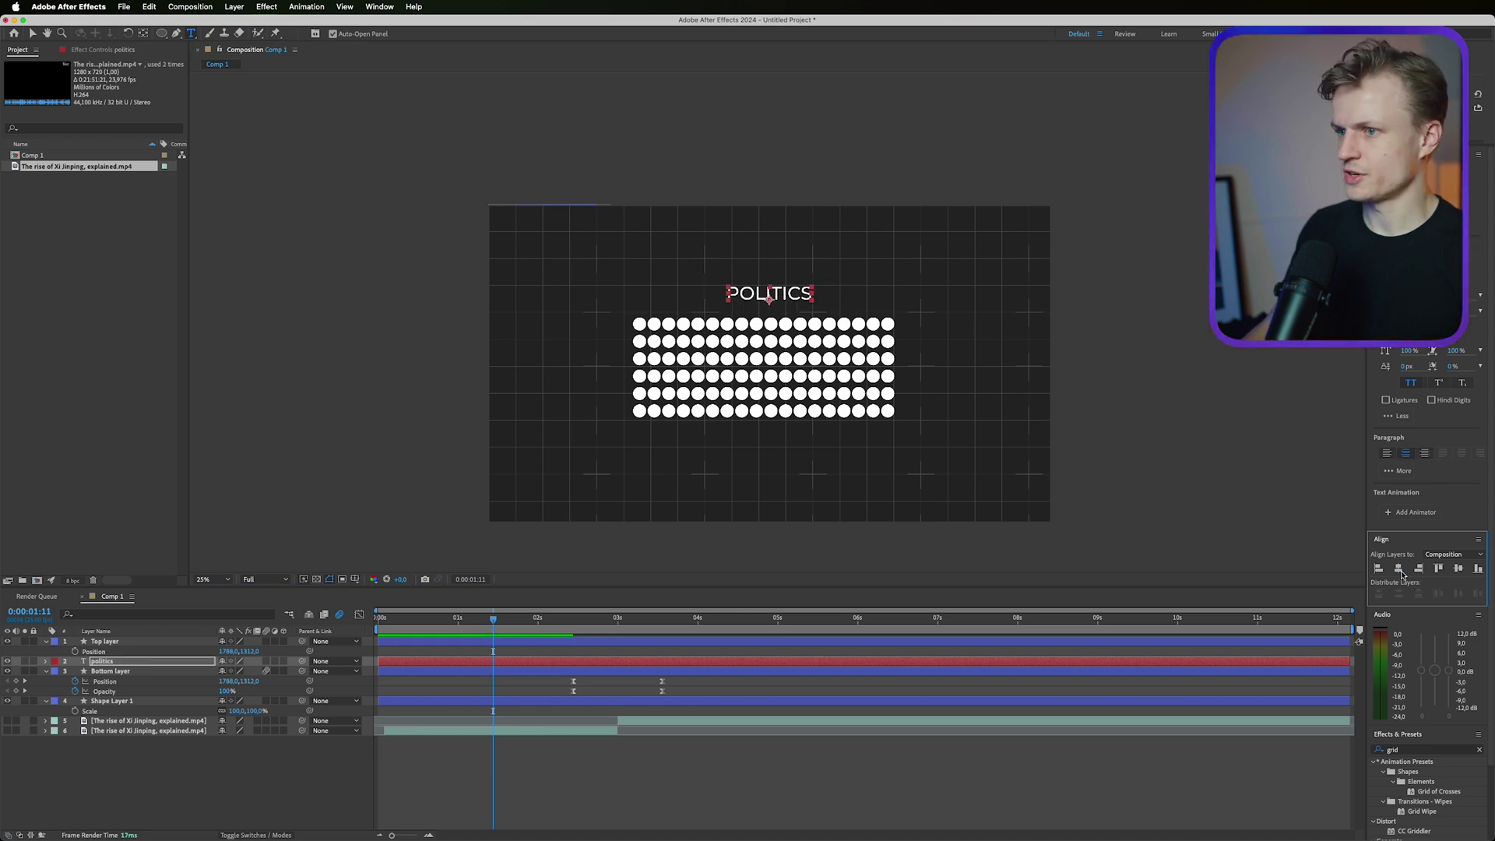
click(626, 787)
Step: Shift both of the Bottom layer's position keyframes to the right, to X 1846, with the Selection tool at 0:00:02:11
scroll(864, 353, up, 2)
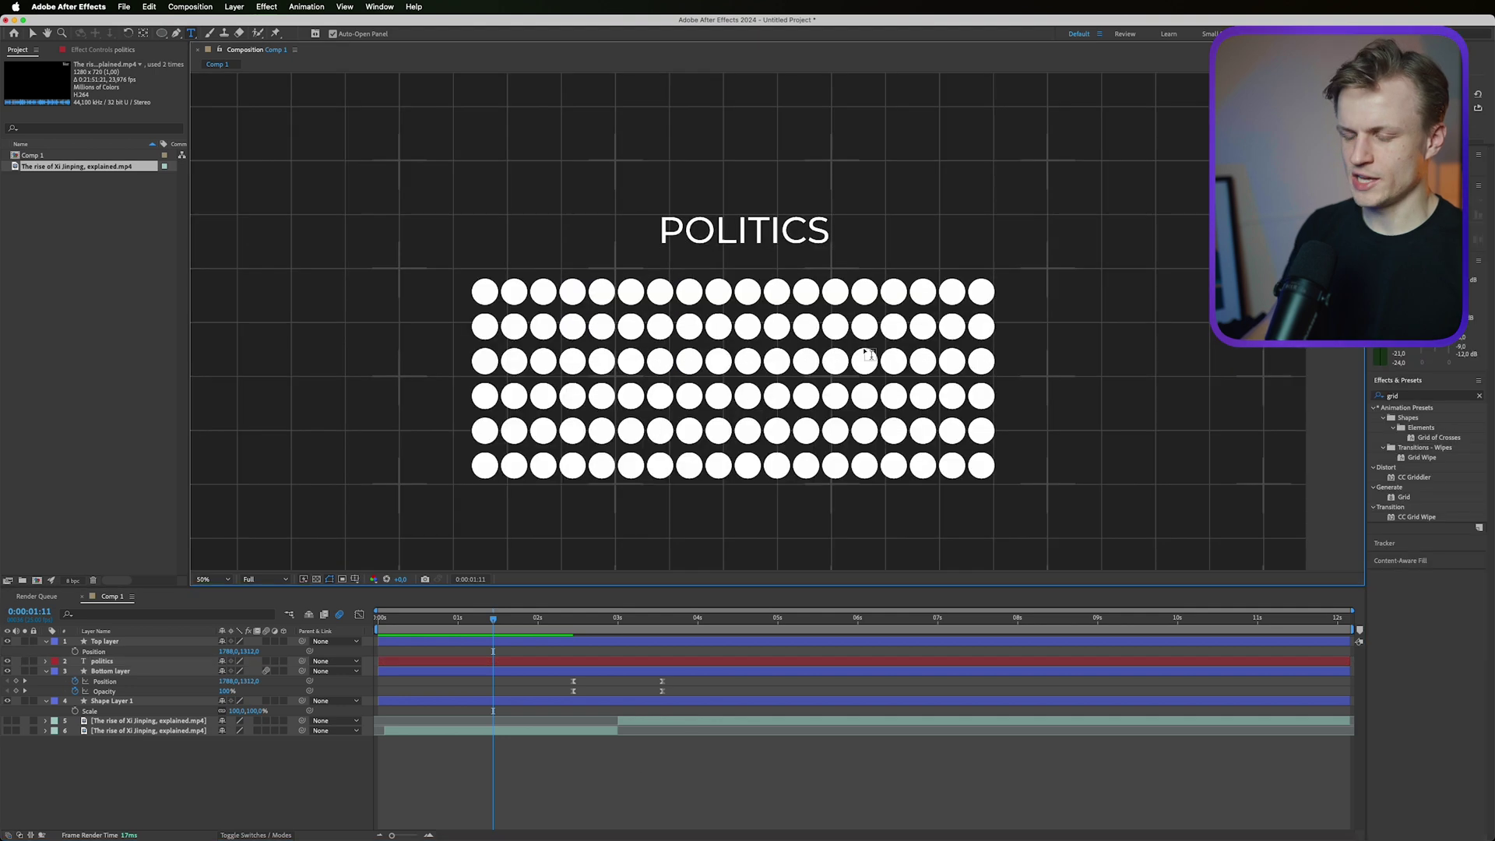
key(v)
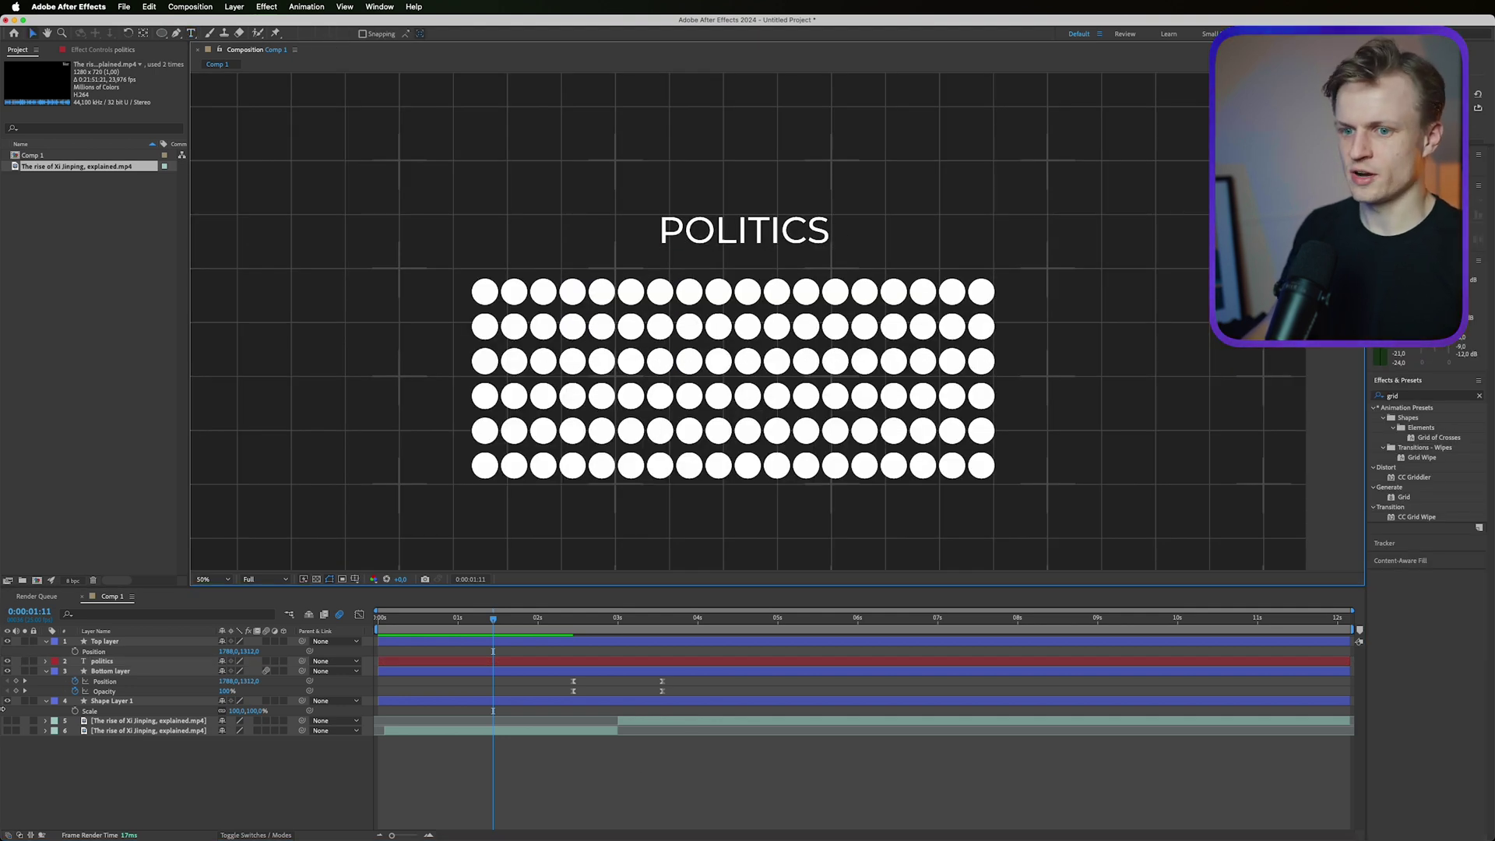
click(110, 672)
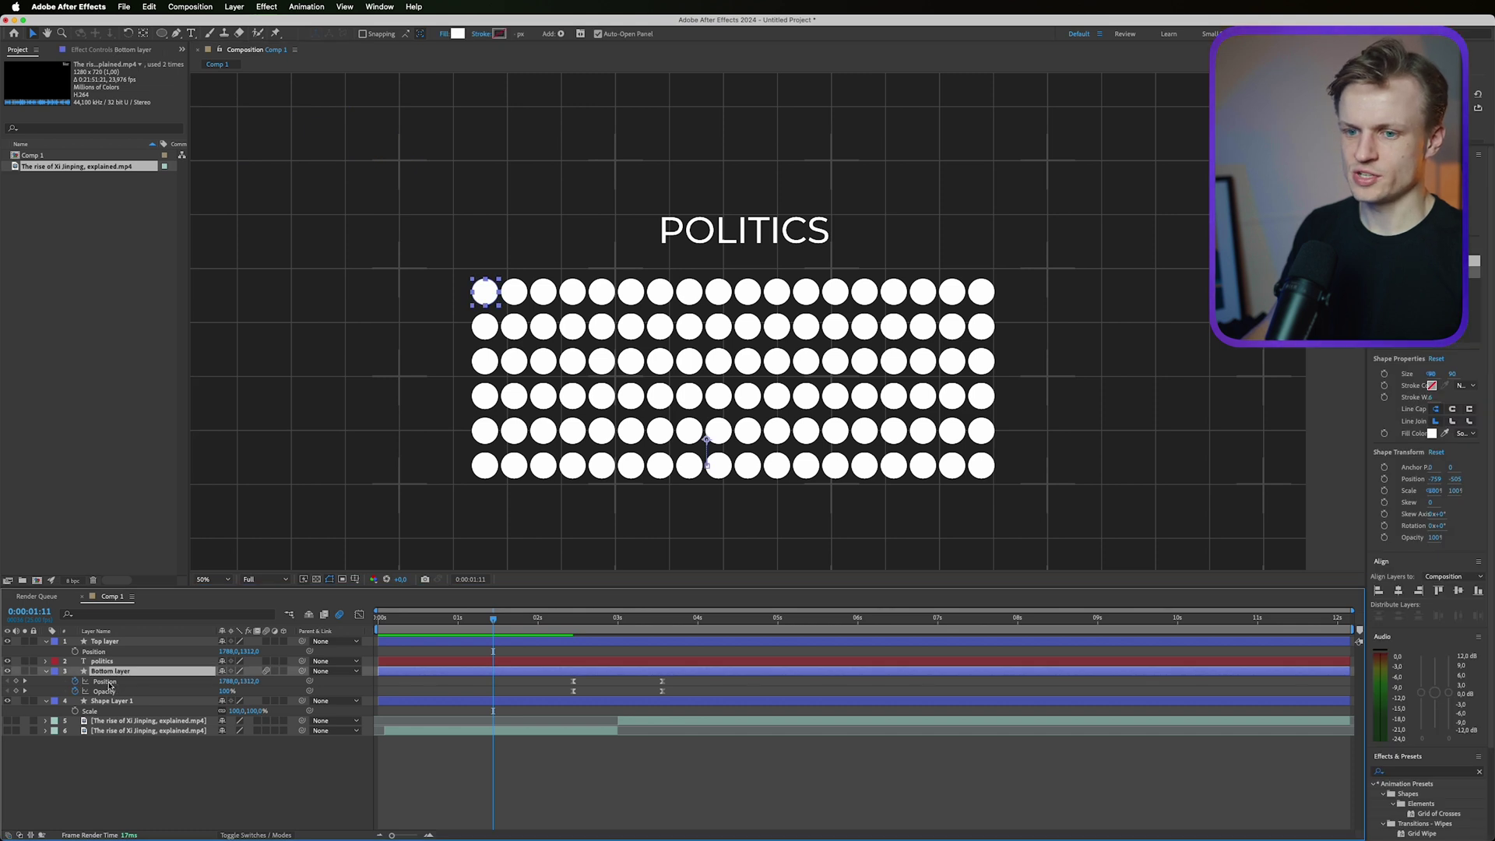
click(106, 682)
drag(493, 620, 569, 639)
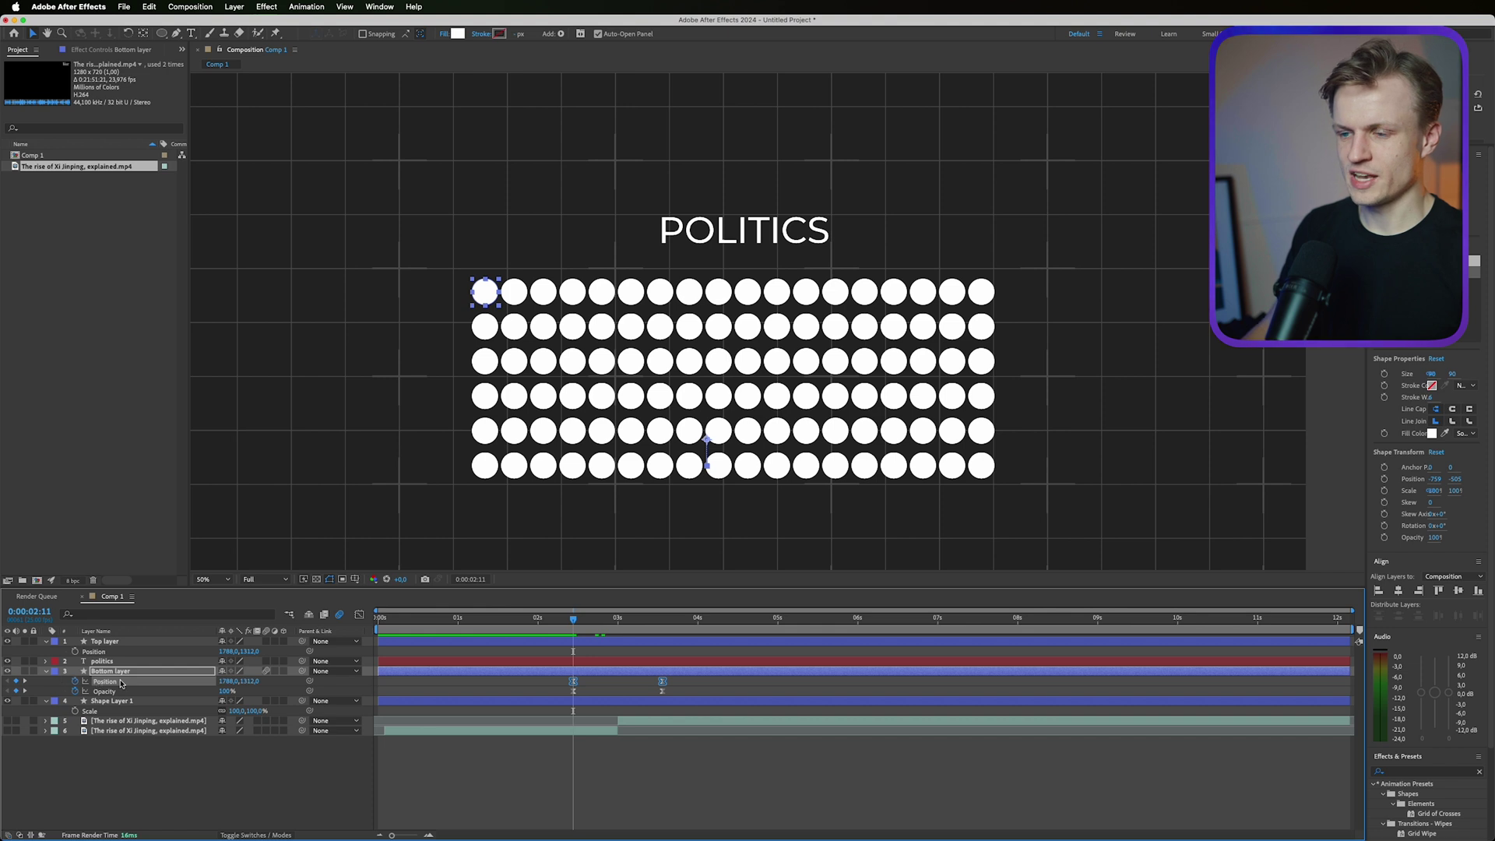
mouse_move(486, 300)
mouse_down()
mouse_move(514, 298)
mouse_move(502, 298)
mouse_up()
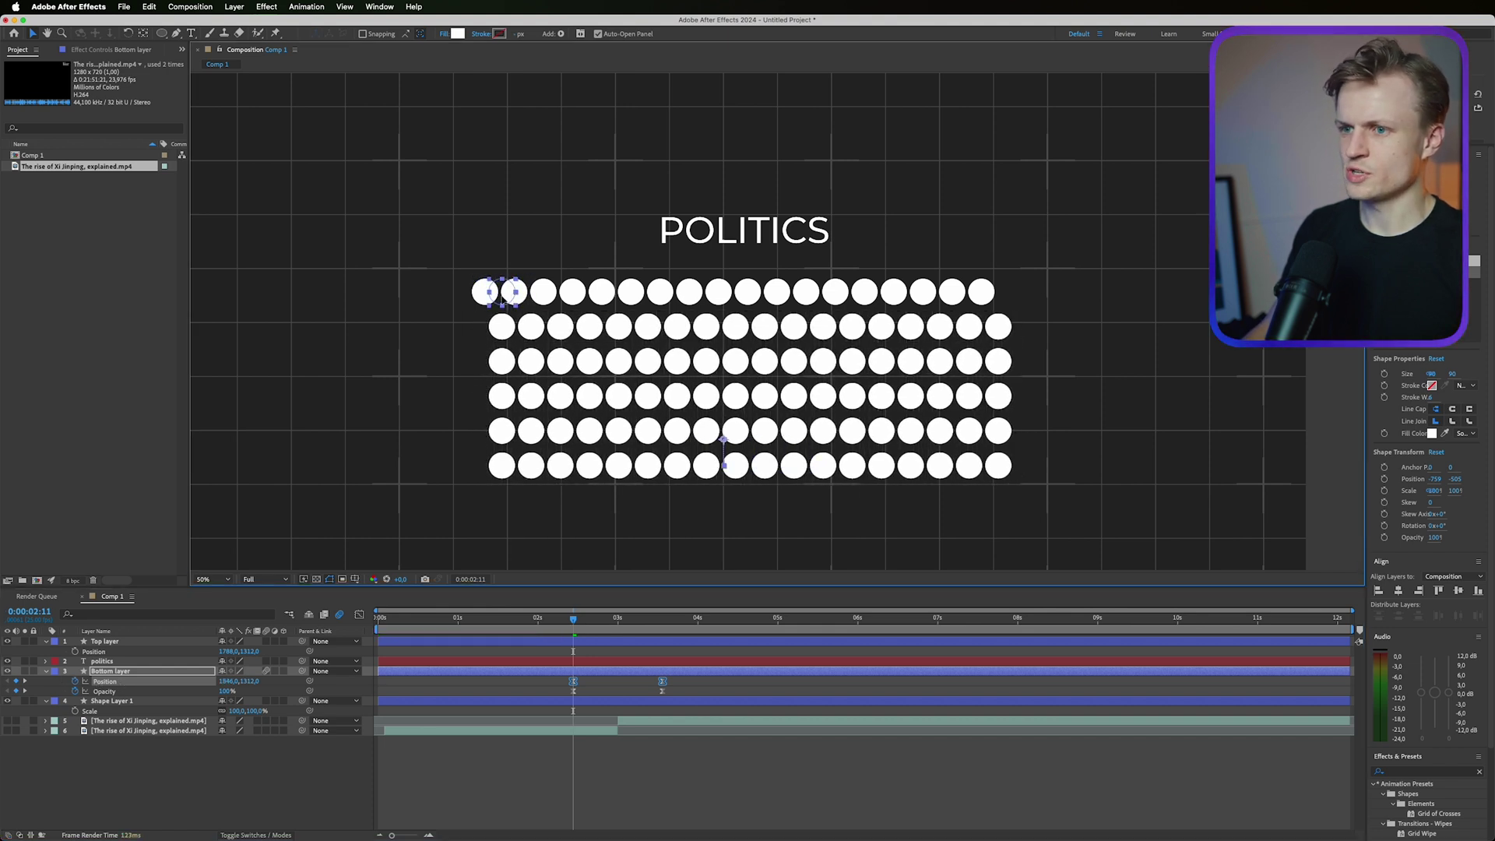
click(194, 807)
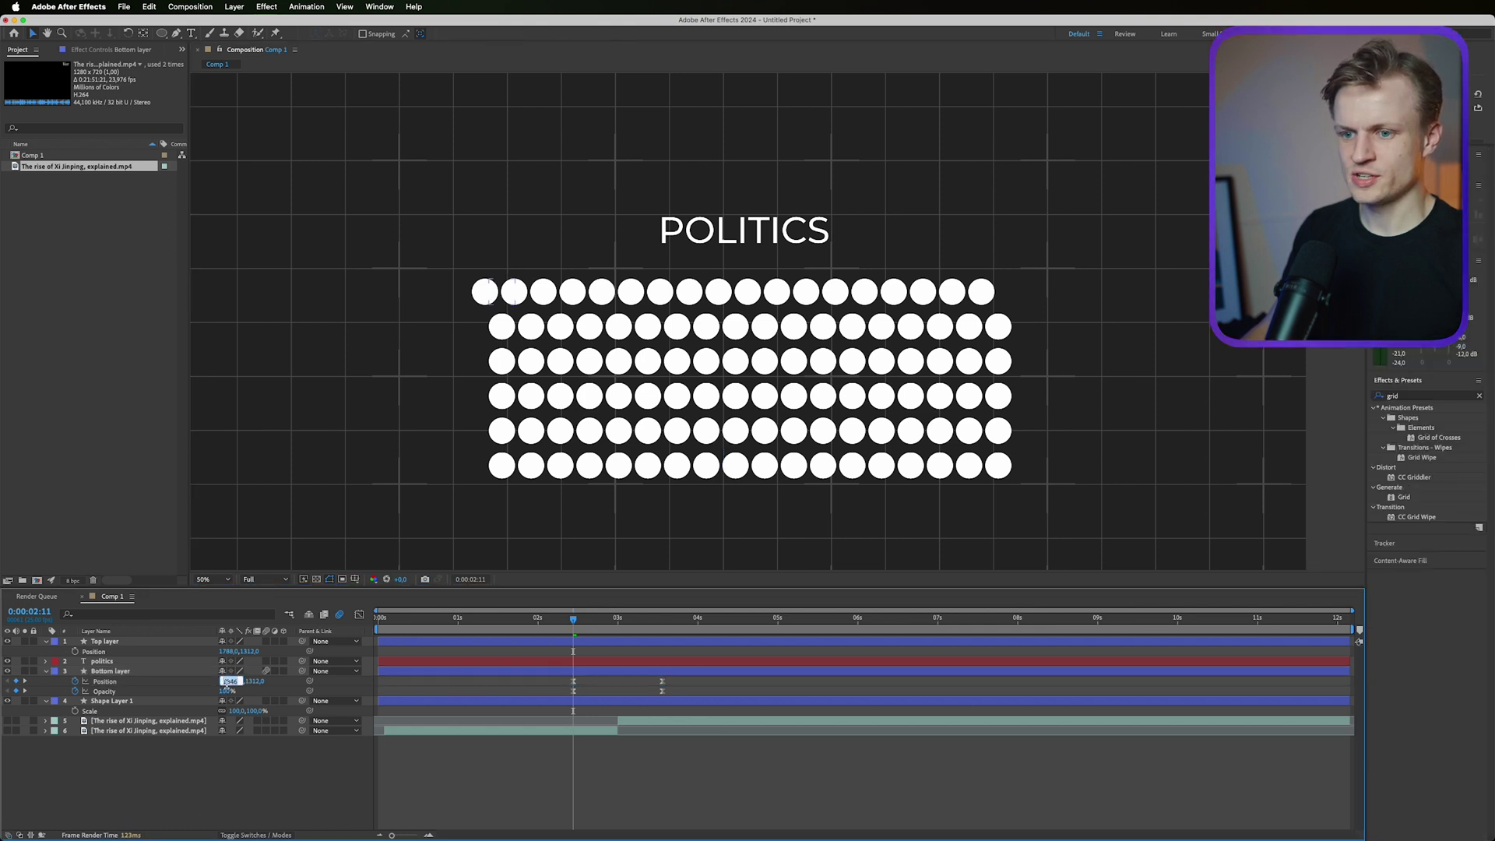
Step: Set the Top layer's X position to 1846 so it lines up with the Bottom layer, and preview the animation
click(230, 652)
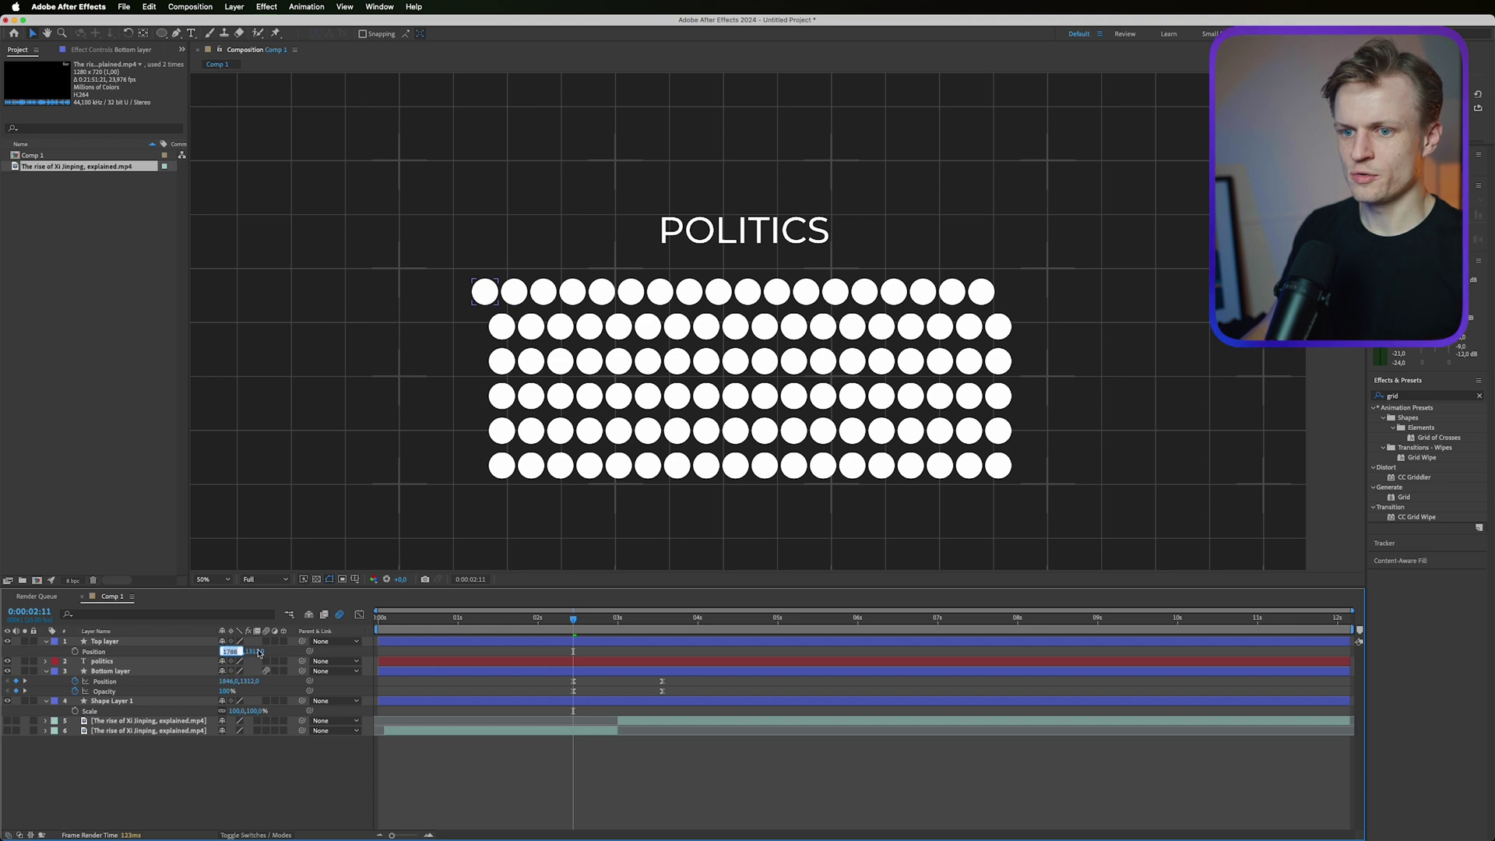
text(1846)
key(Return)
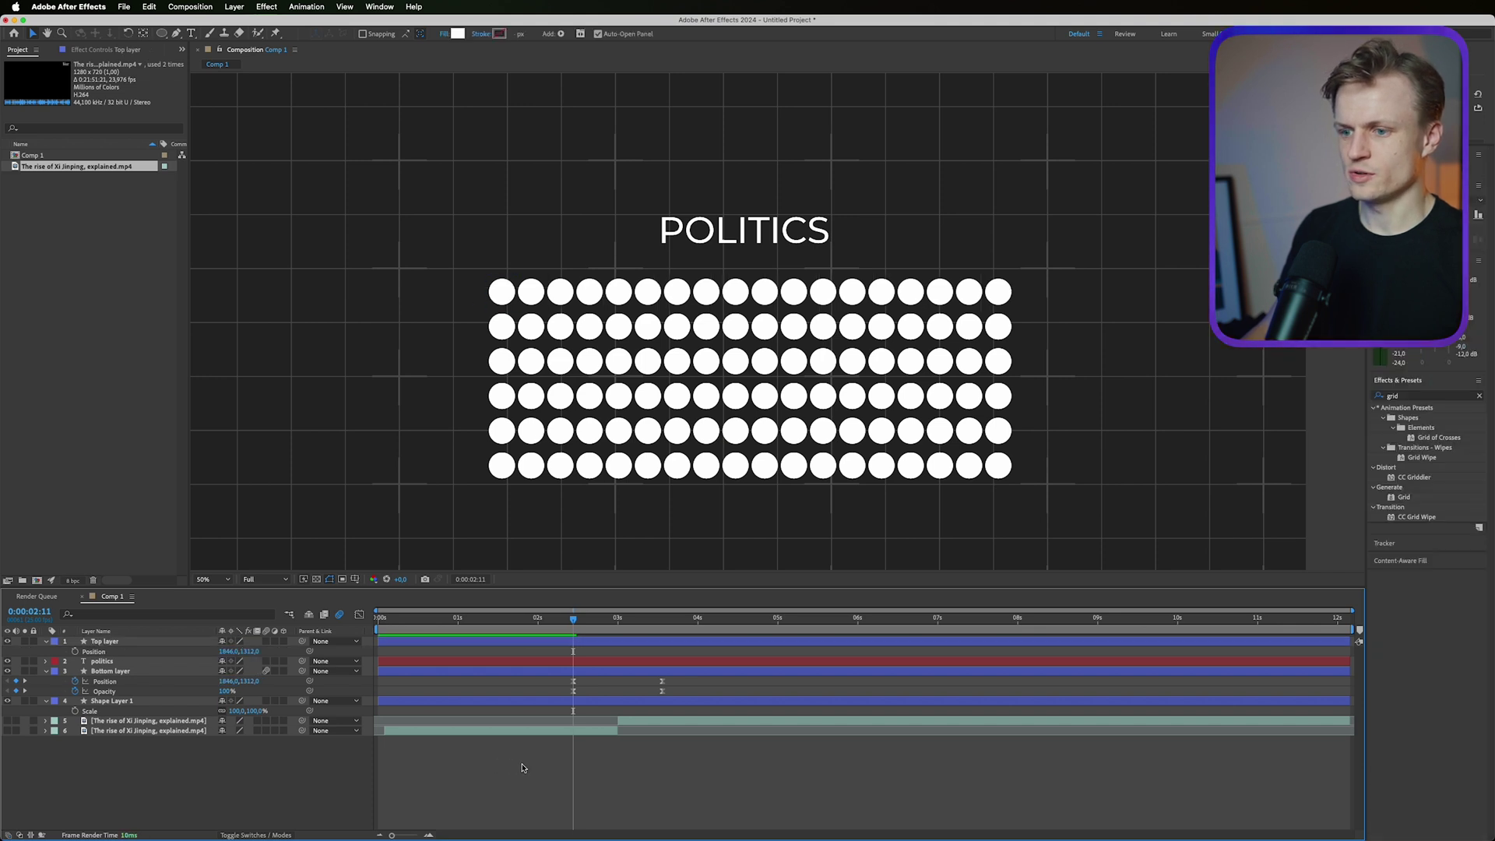
key(space)
key(space)
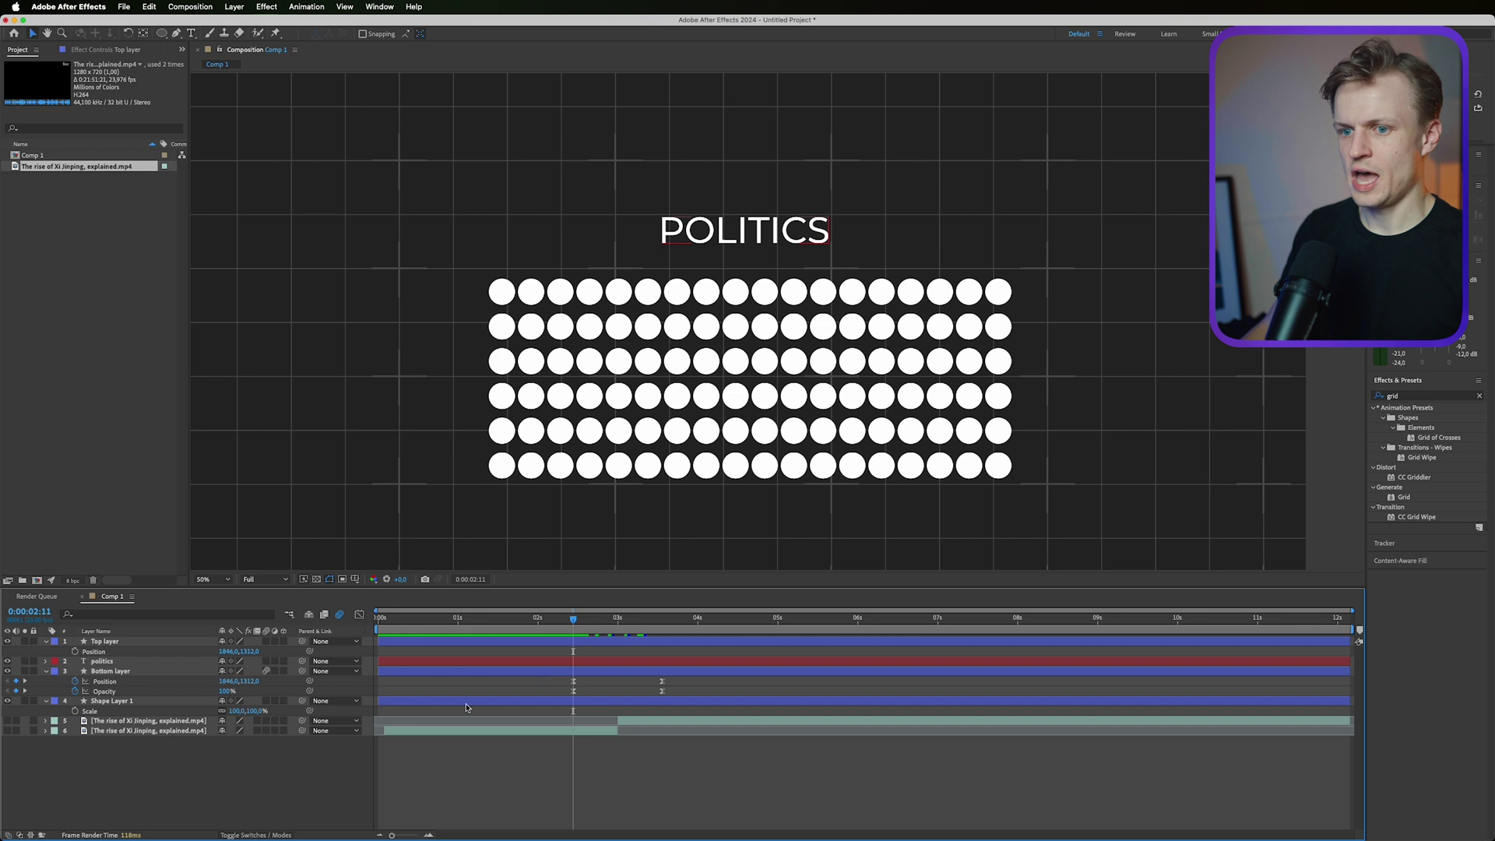
Step: Move the politics text layer to the top of the layer stack and apply the Typewriter animation preset to it at 0:00:02:11
click(117, 661)
drag(117, 652, 116, 640)
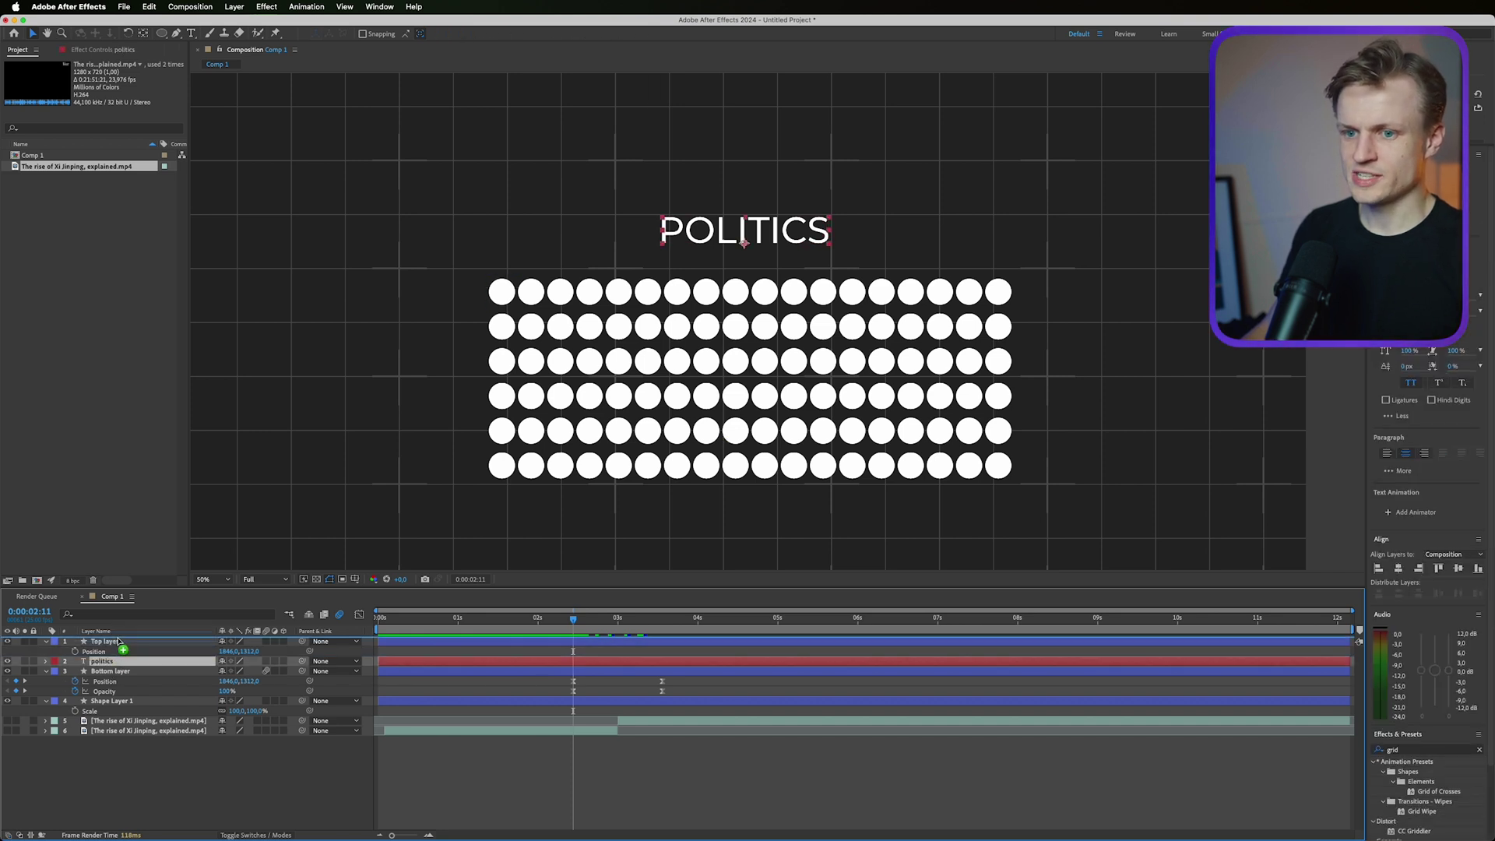
click(1421, 751)
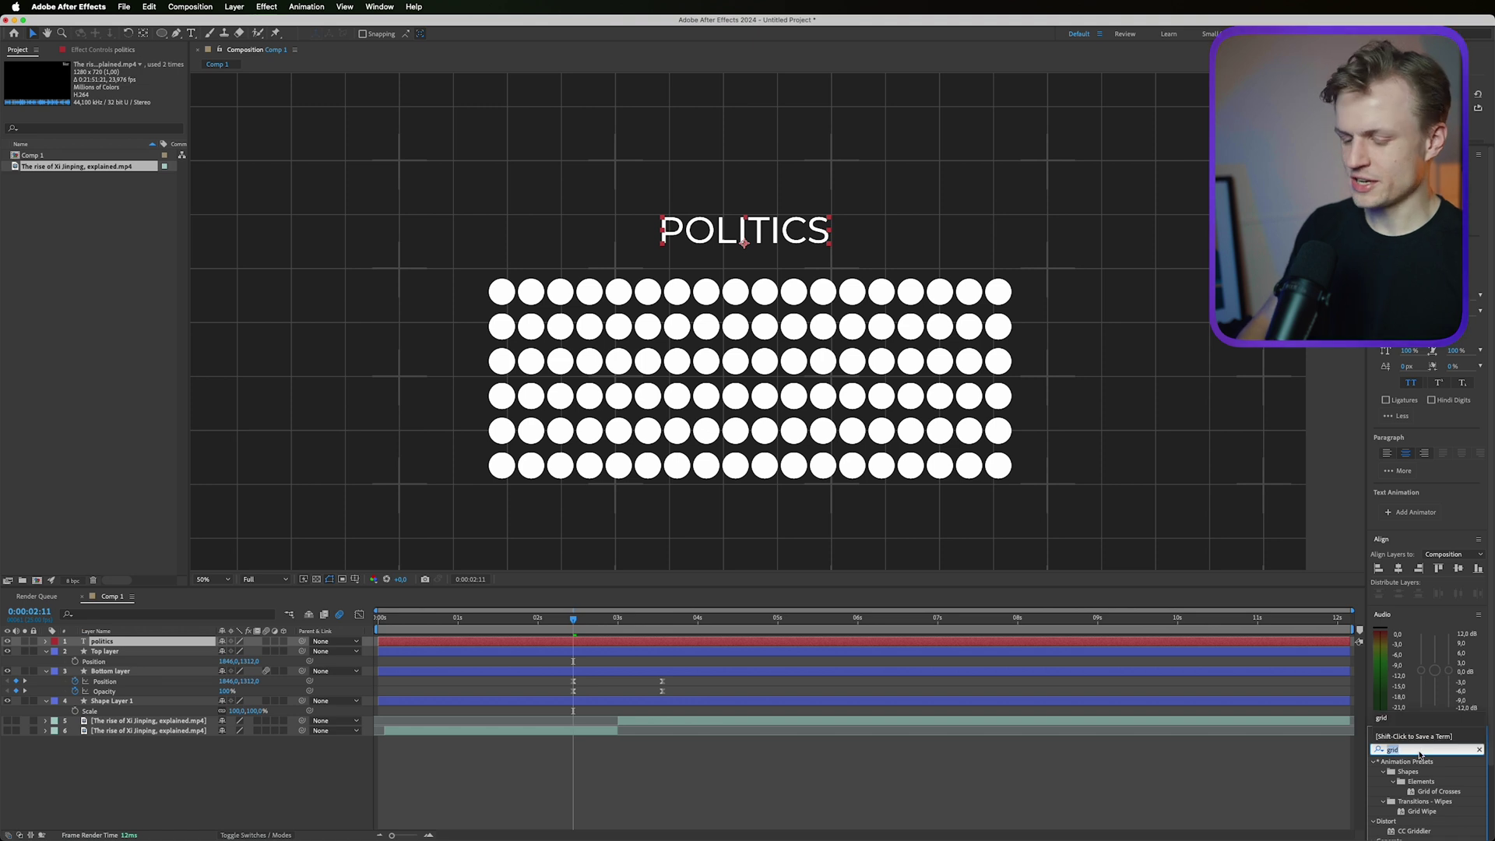
text(type)
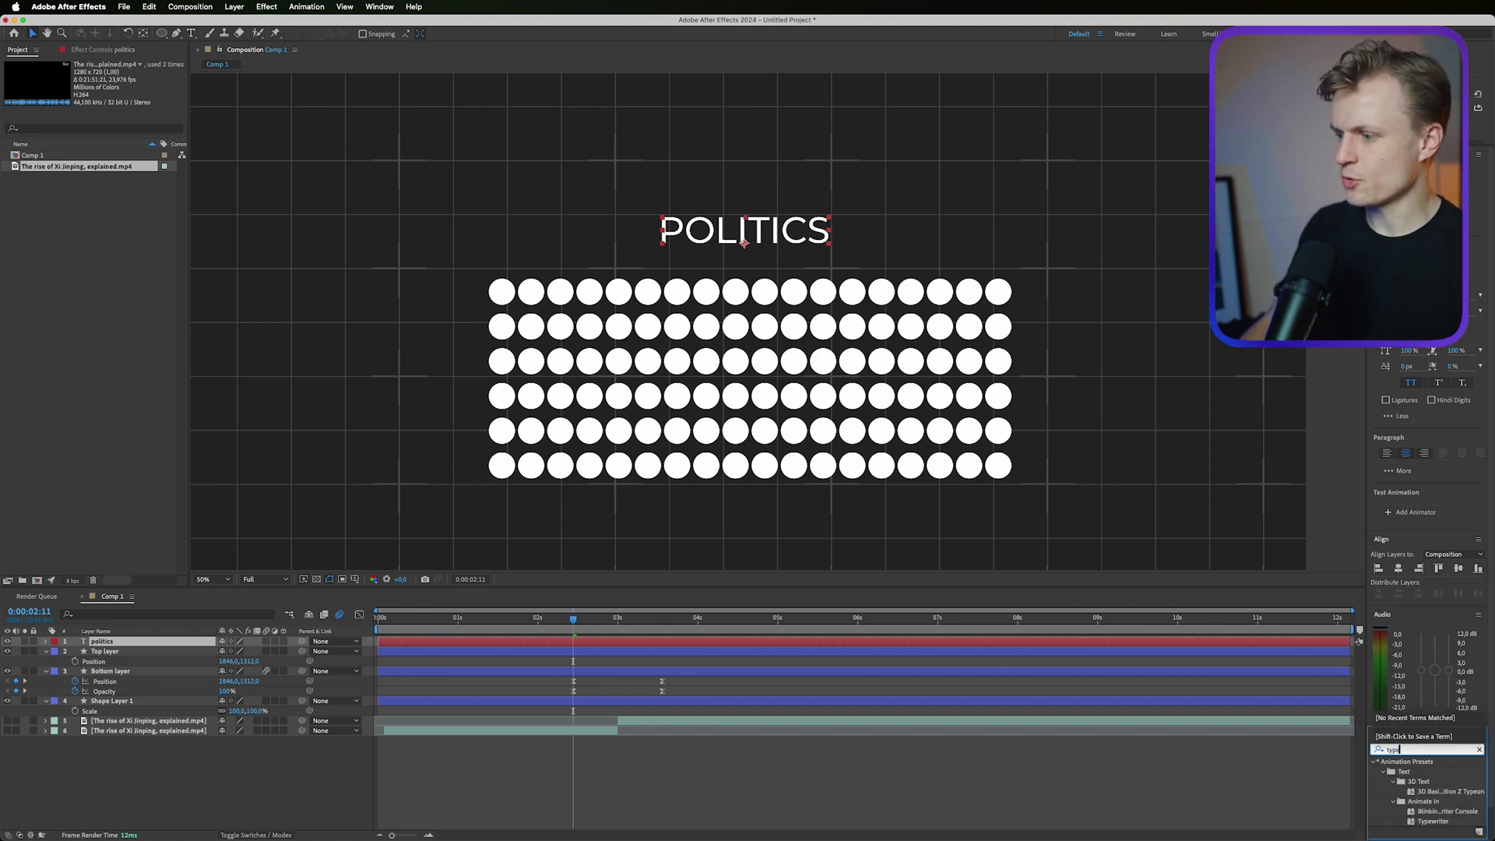
drag(1432, 821, 166, 651)
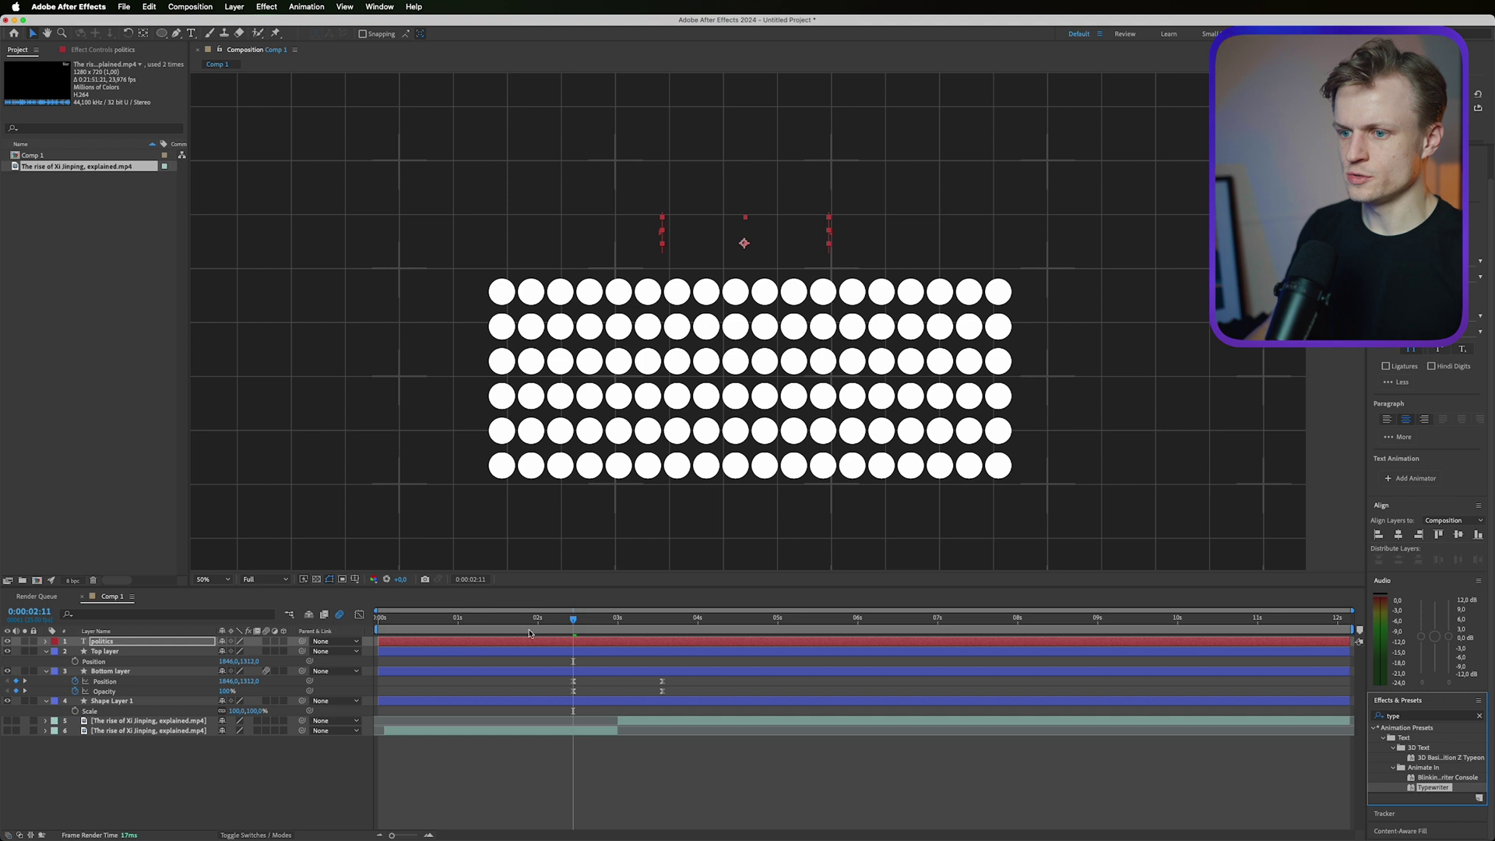
Step: Speed up the politics typewriter effect by moving its second Range Selector Start keyframe earlier, and preview the title animation
click(603, 641)
key(u)
drag(575, 621, 458, 619)
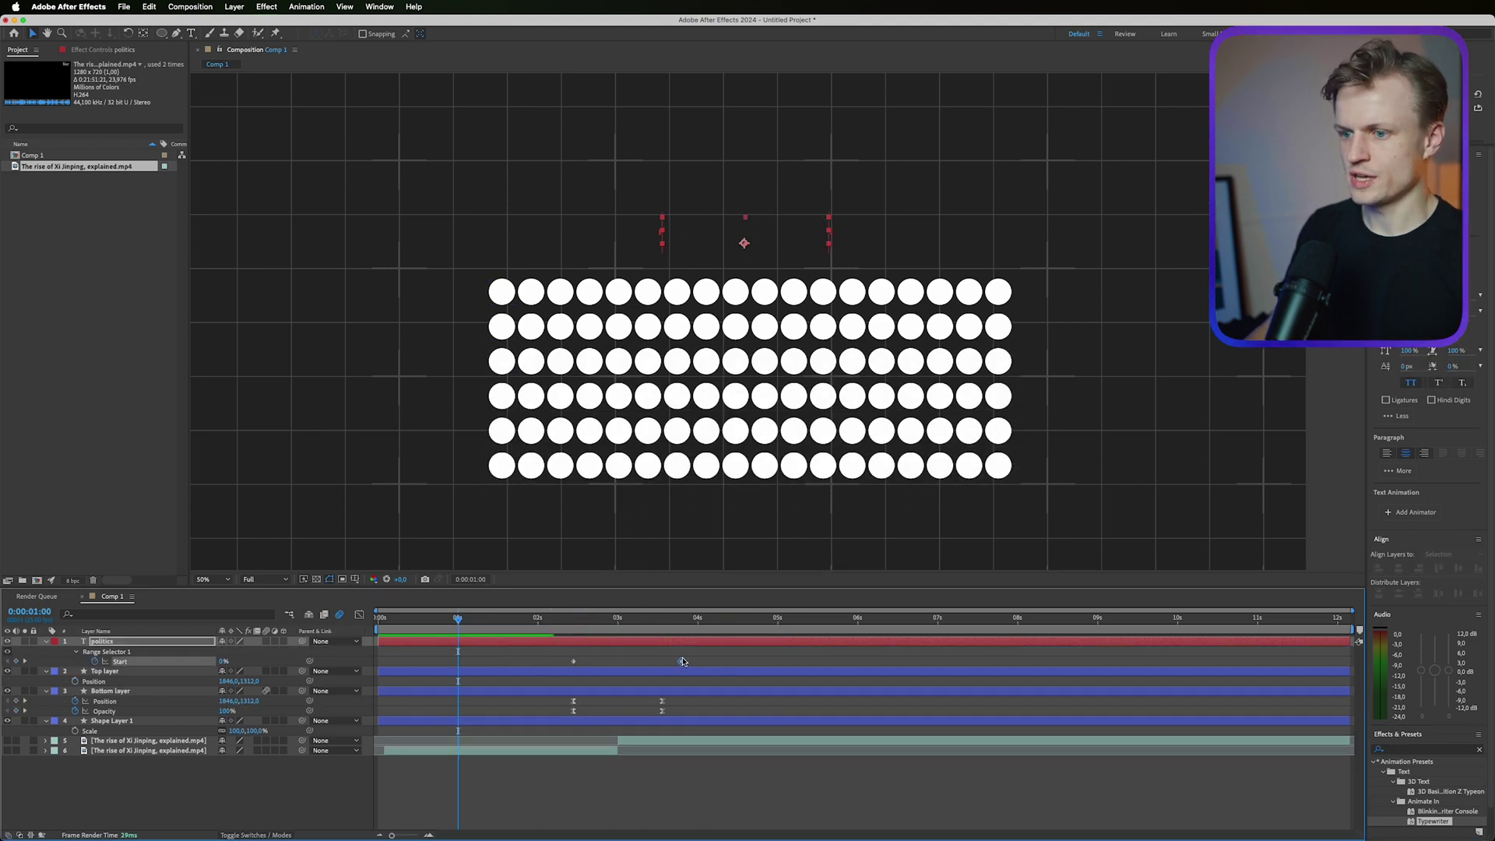
drag(772, 661, 643, 662)
click(571, 620)
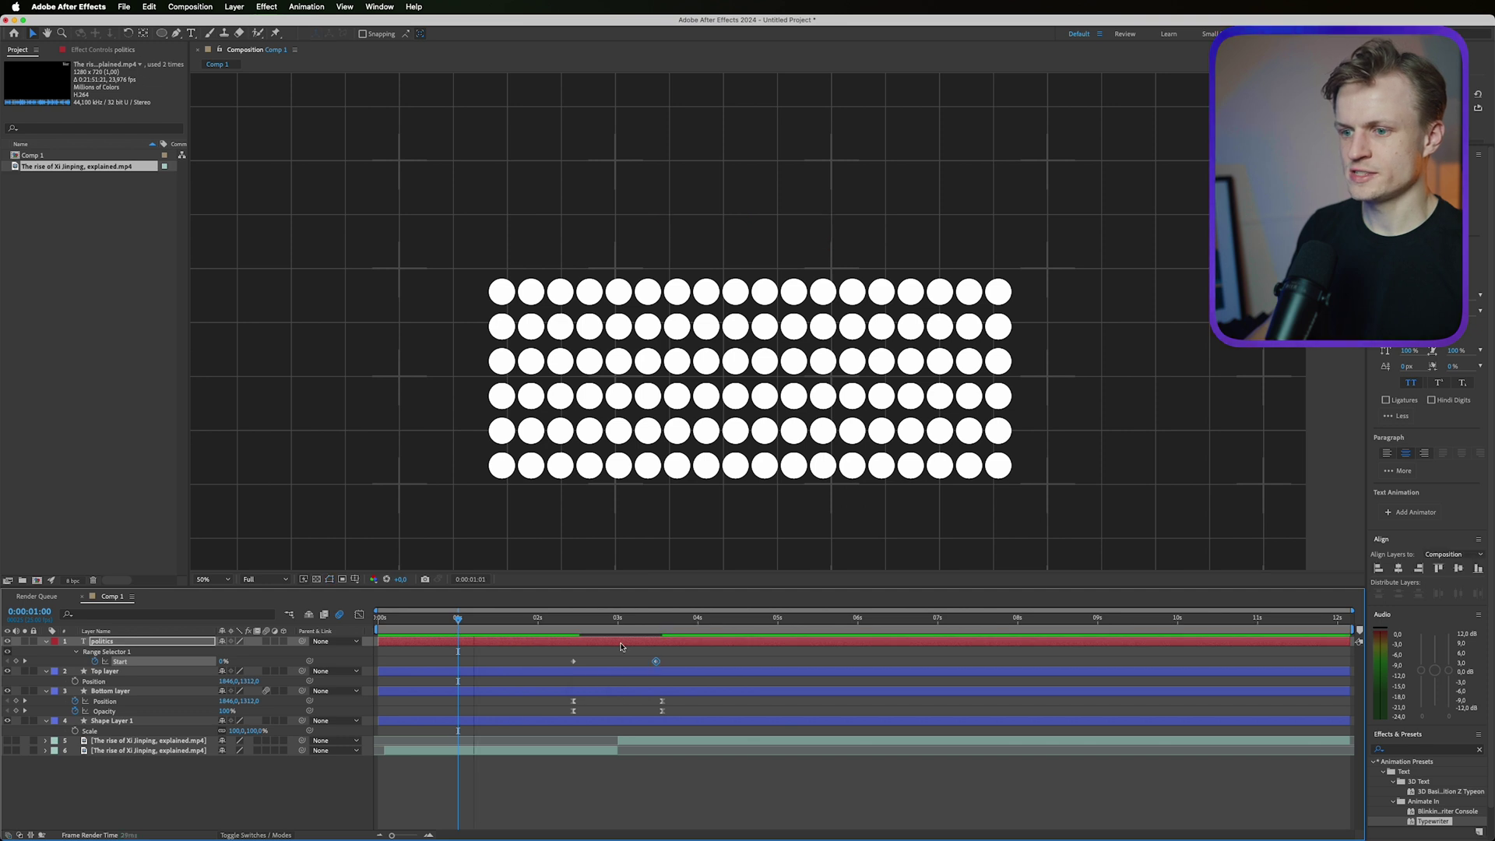
key(space)
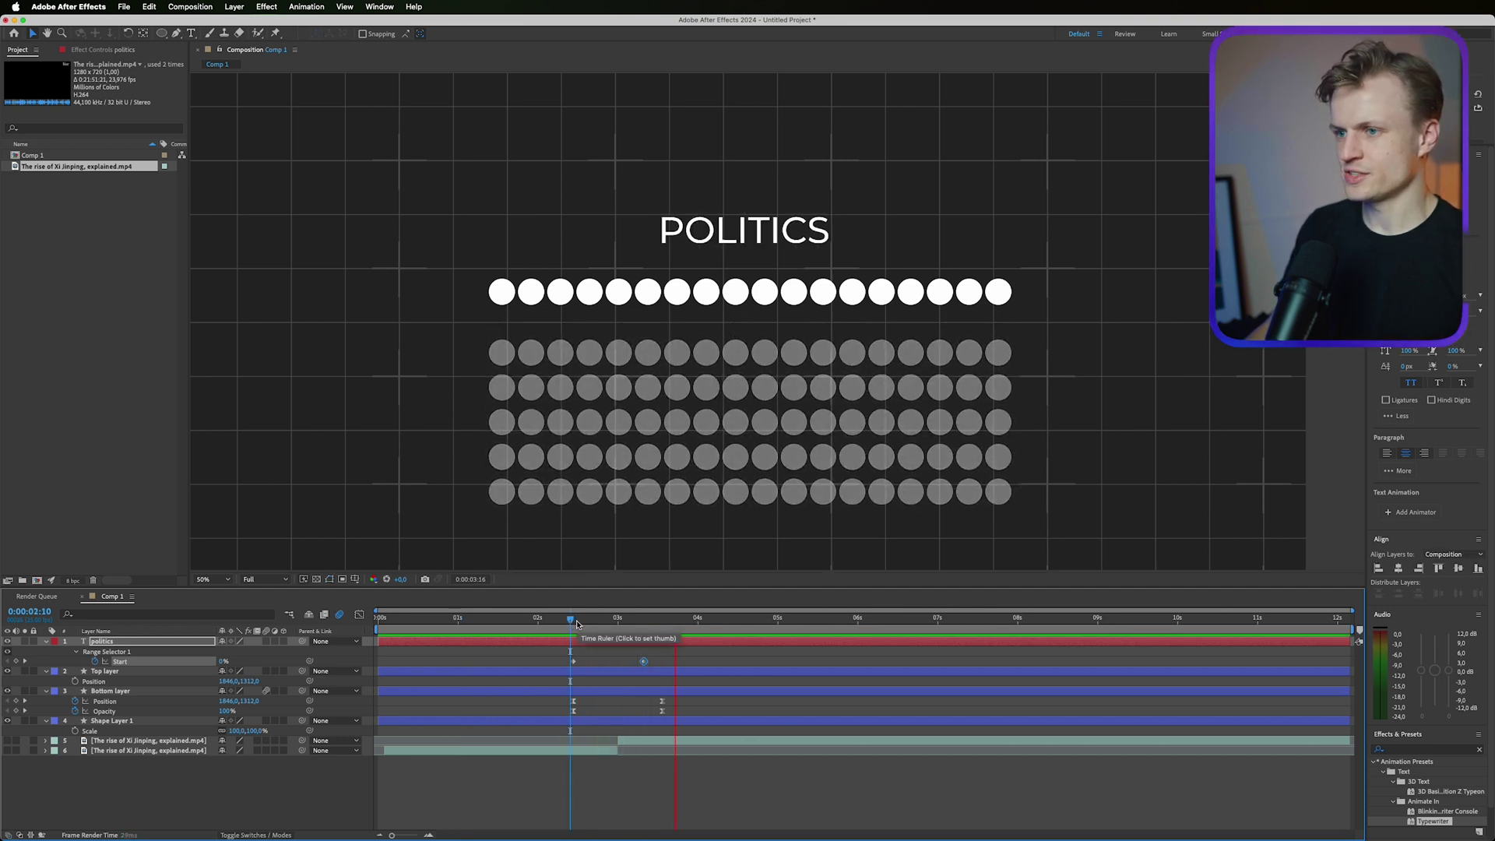
drag(577, 622, 798, 629)
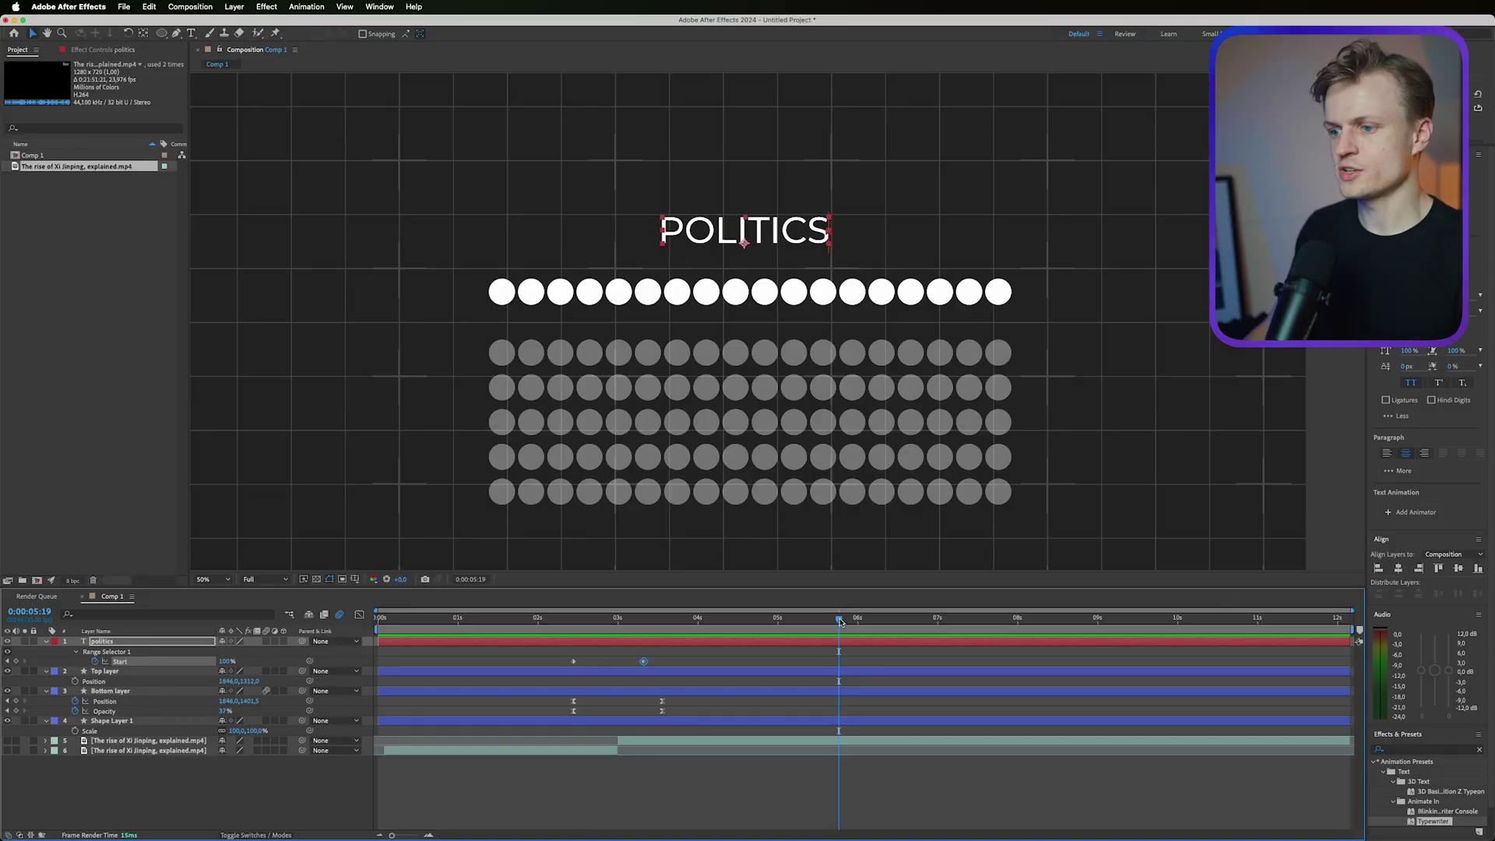
mouse_move(840, 620)
mouse_down()
mouse_move(873, 623)
mouse_move(819, 619)
mouse_up()
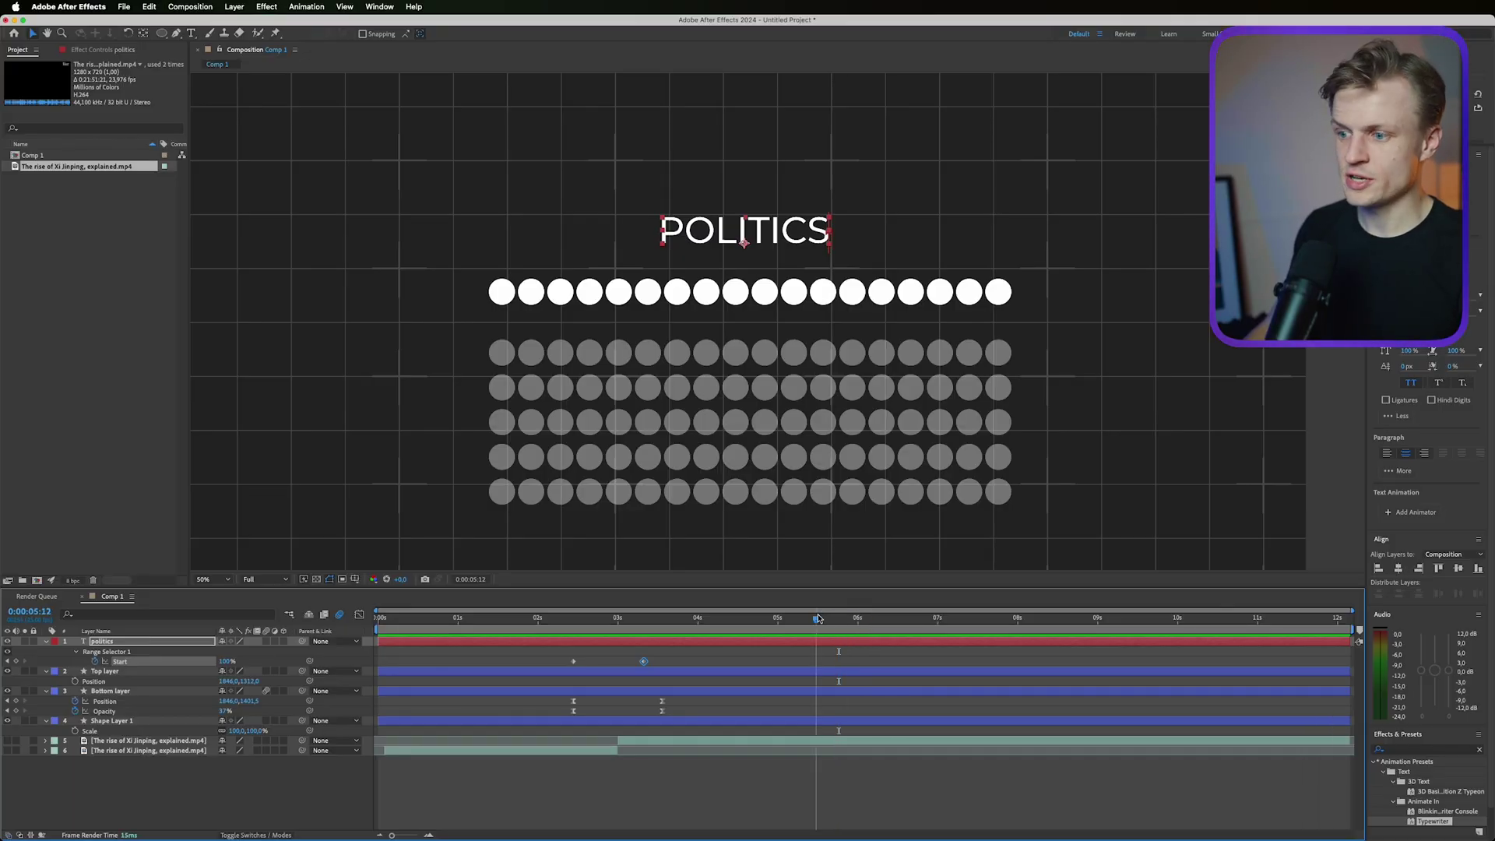
click(802, 656)
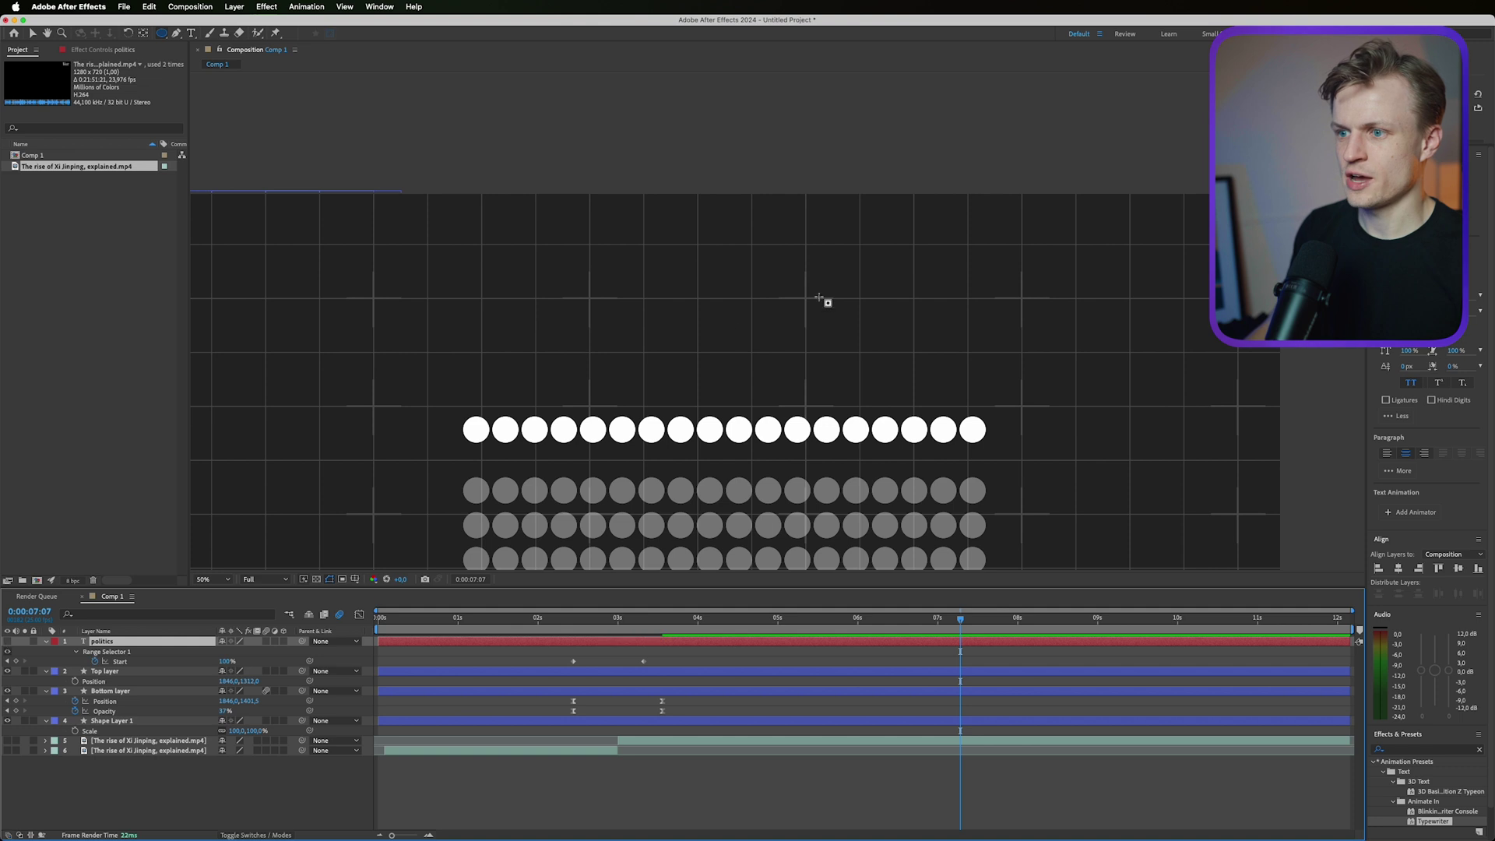
Step: Add a two-line text layer above the dot rows reading "TEXT 1" and "TEXT 2"
click(191, 33)
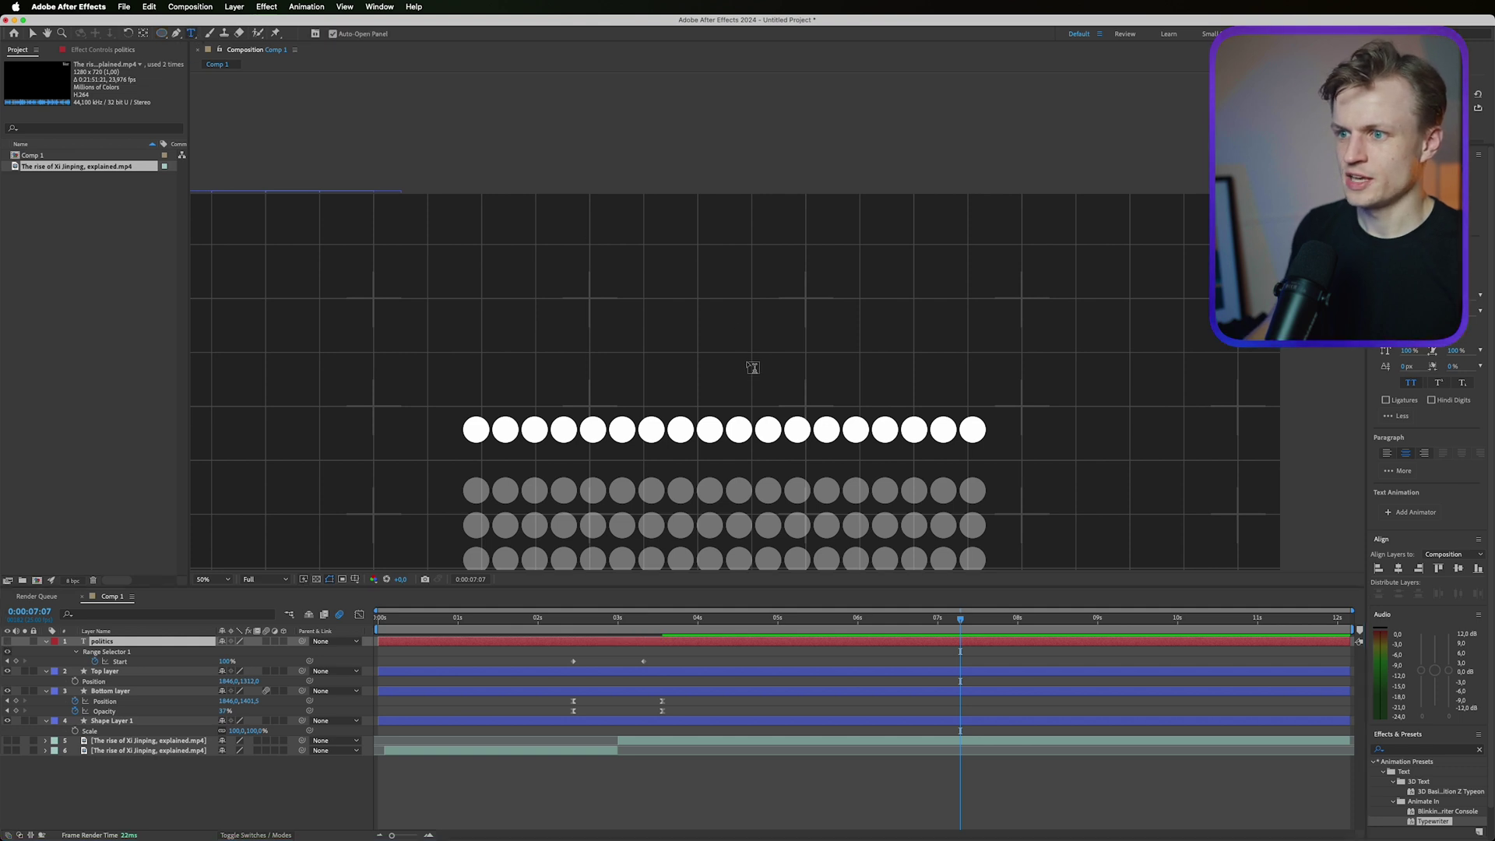
click(728, 339)
text(TEXT 1 )
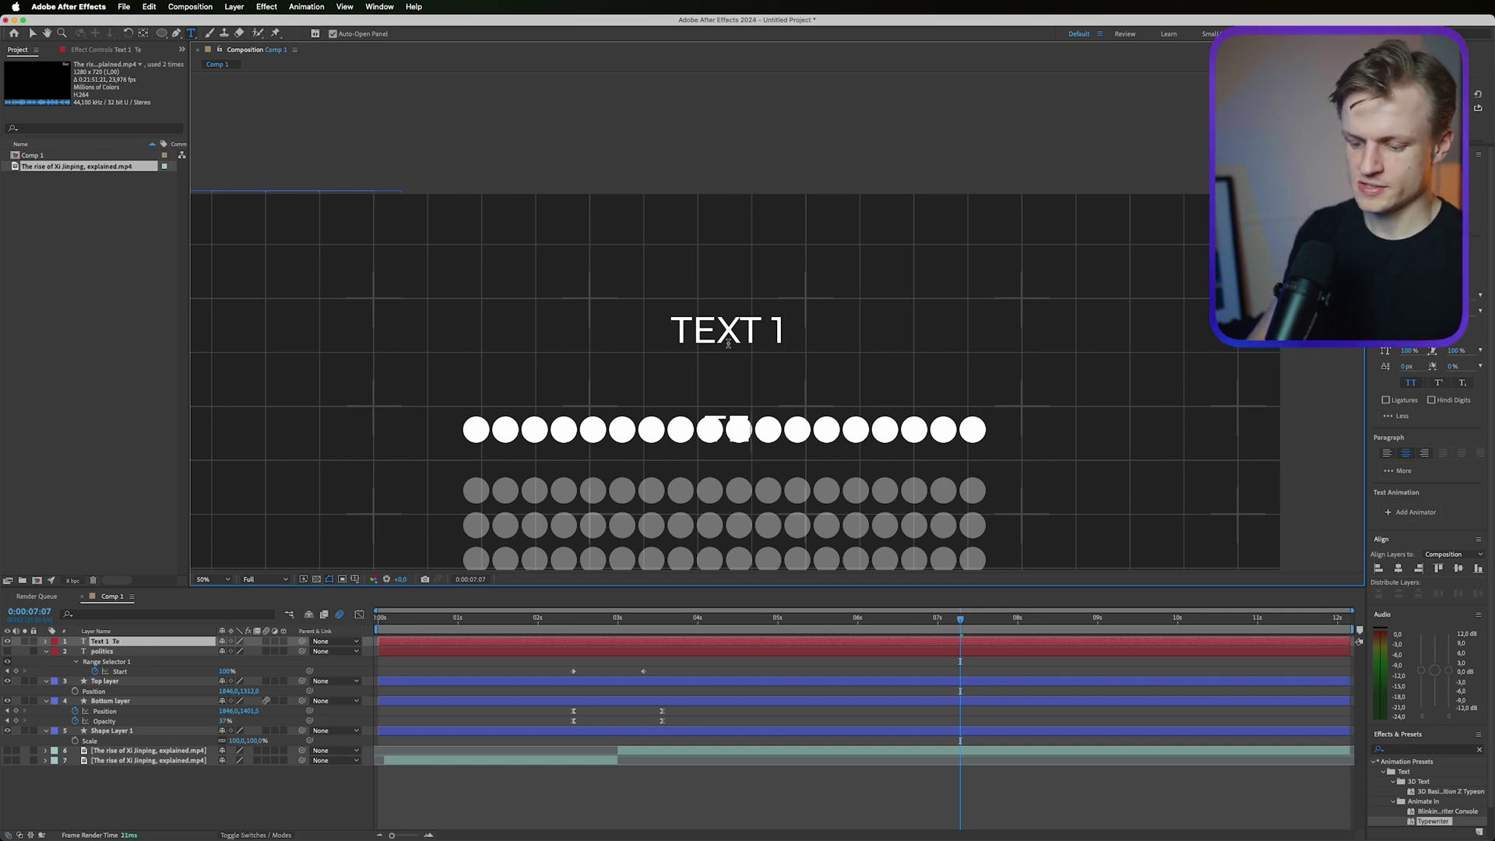
text(TEXT 2)
key(Escape)
scroll(822, 236, down, 1)
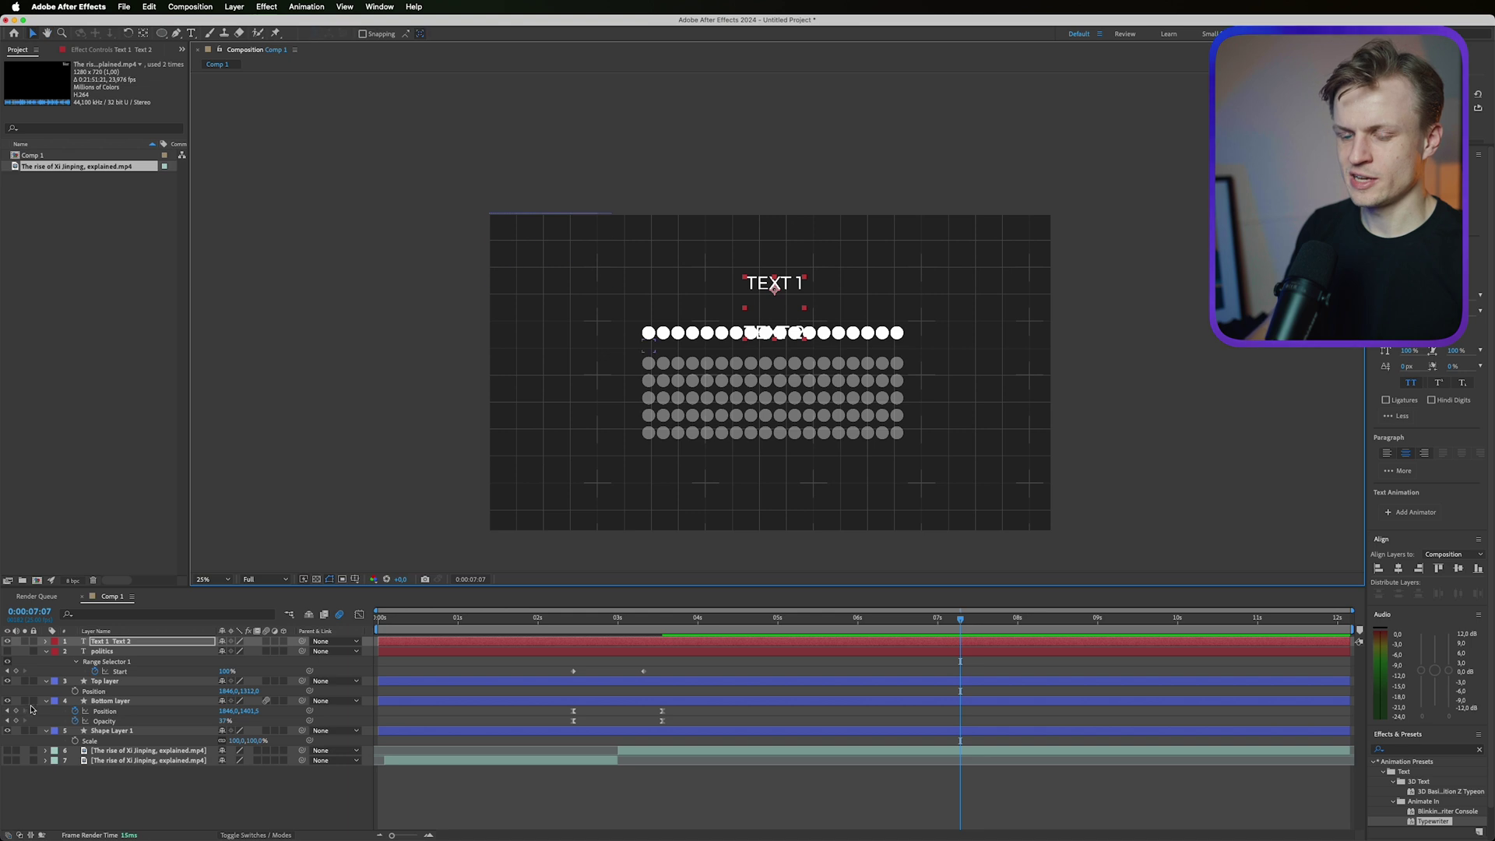
Step: Hide the Top layer and move the two-line text down towards the dot rows
click(7, 682)
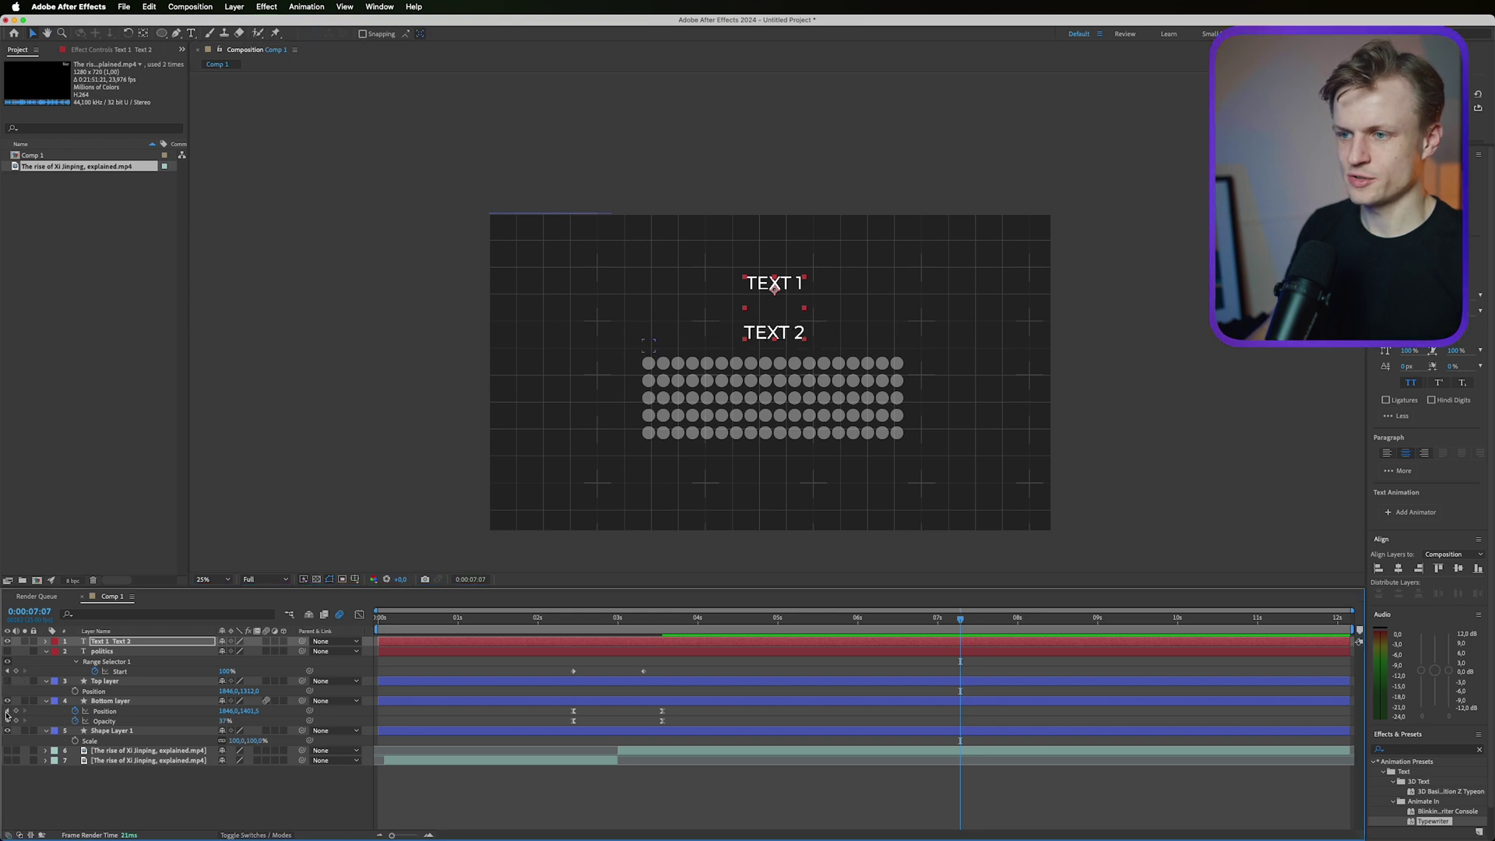
scroll(779, 324, up, 1)
drag(769, 339, 770, 460)
Step: Draw a white rectangle as a new shape layer directly above TEXT 1, slightly wider than the text
click(172, 33)
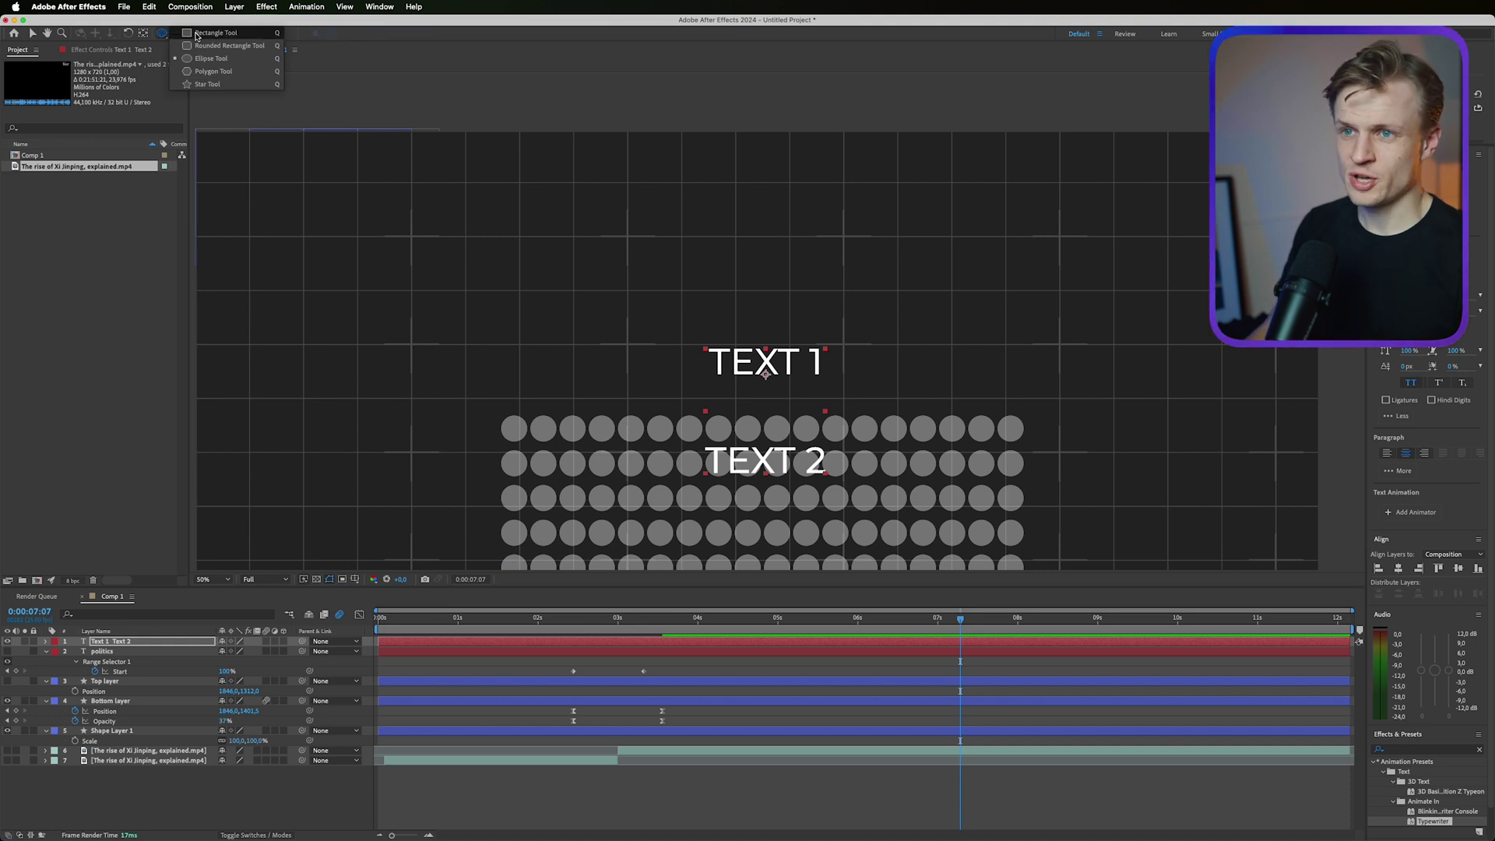
click(196, 34)
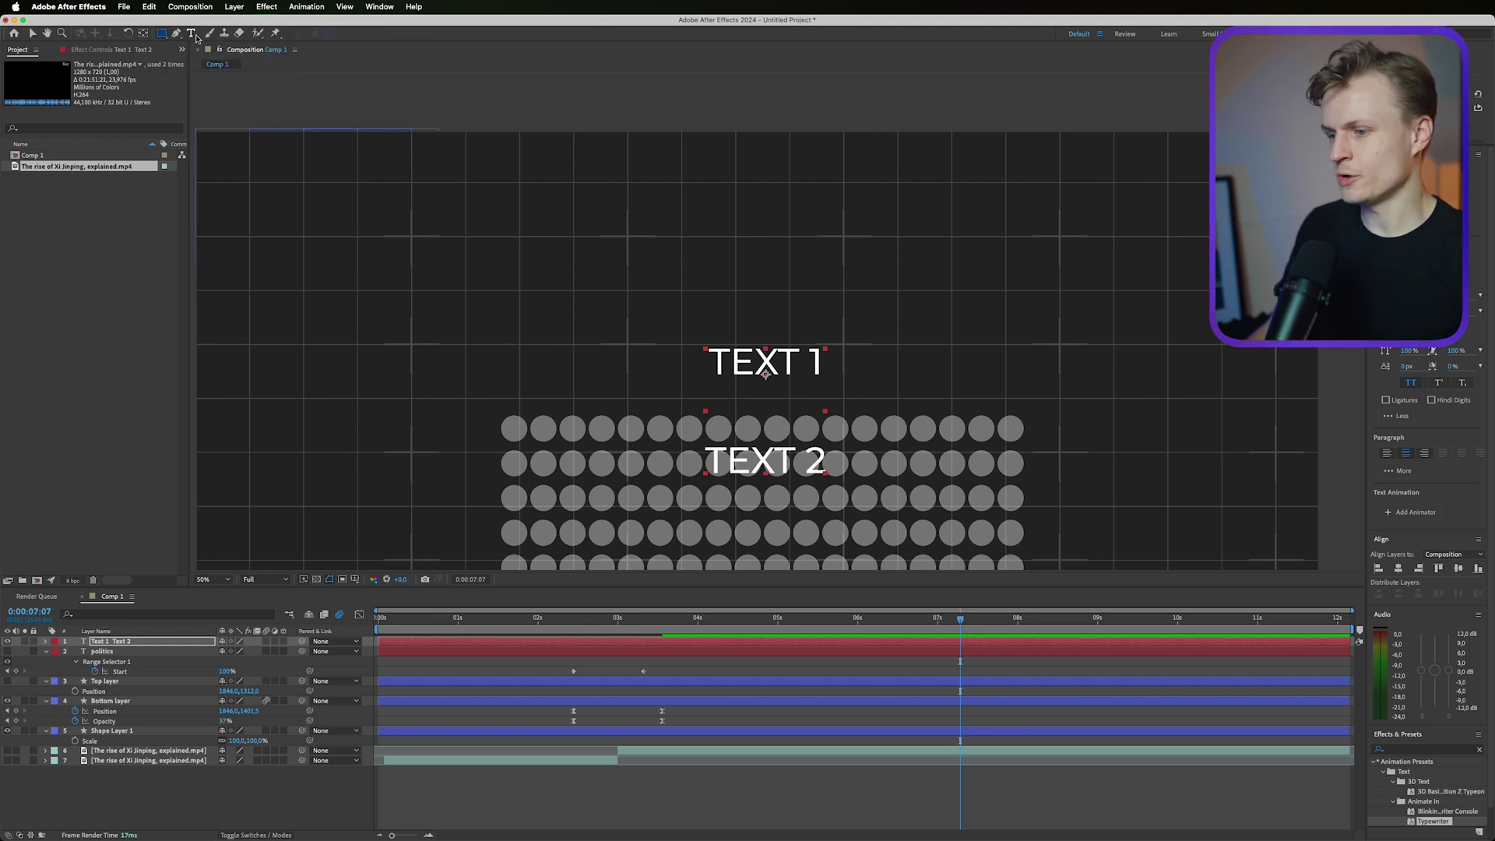
click(842, 635)
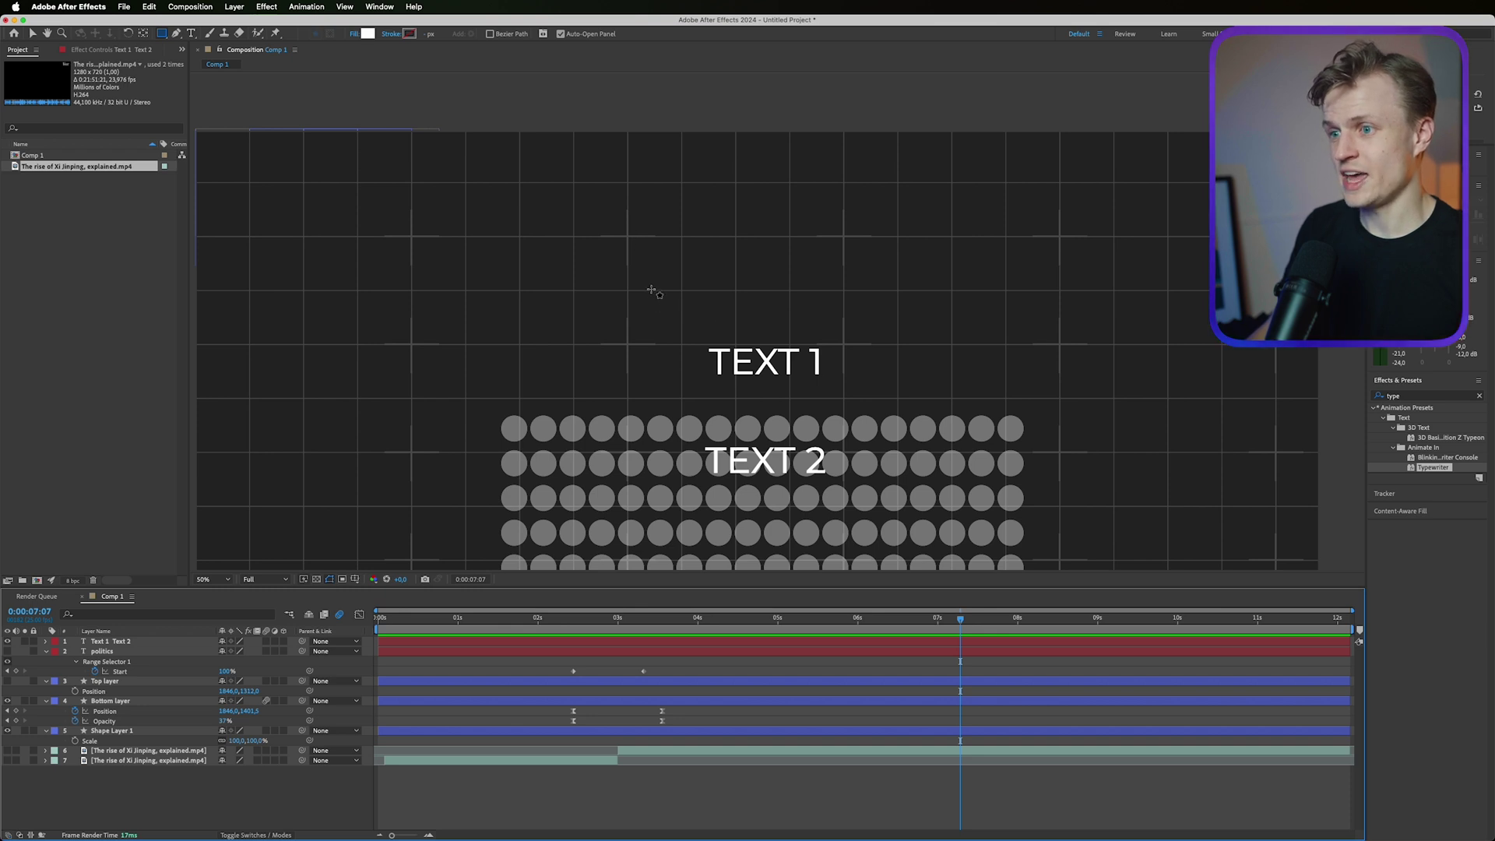
mouse_move(692, 342)
mouse_down()
mouse_move(848, 379)
mouse_move(802, 336)
mouse_move(803, 358)
mouse_move(801, 319)
mouse_move(799, 333)
mouse_up()
key(v)
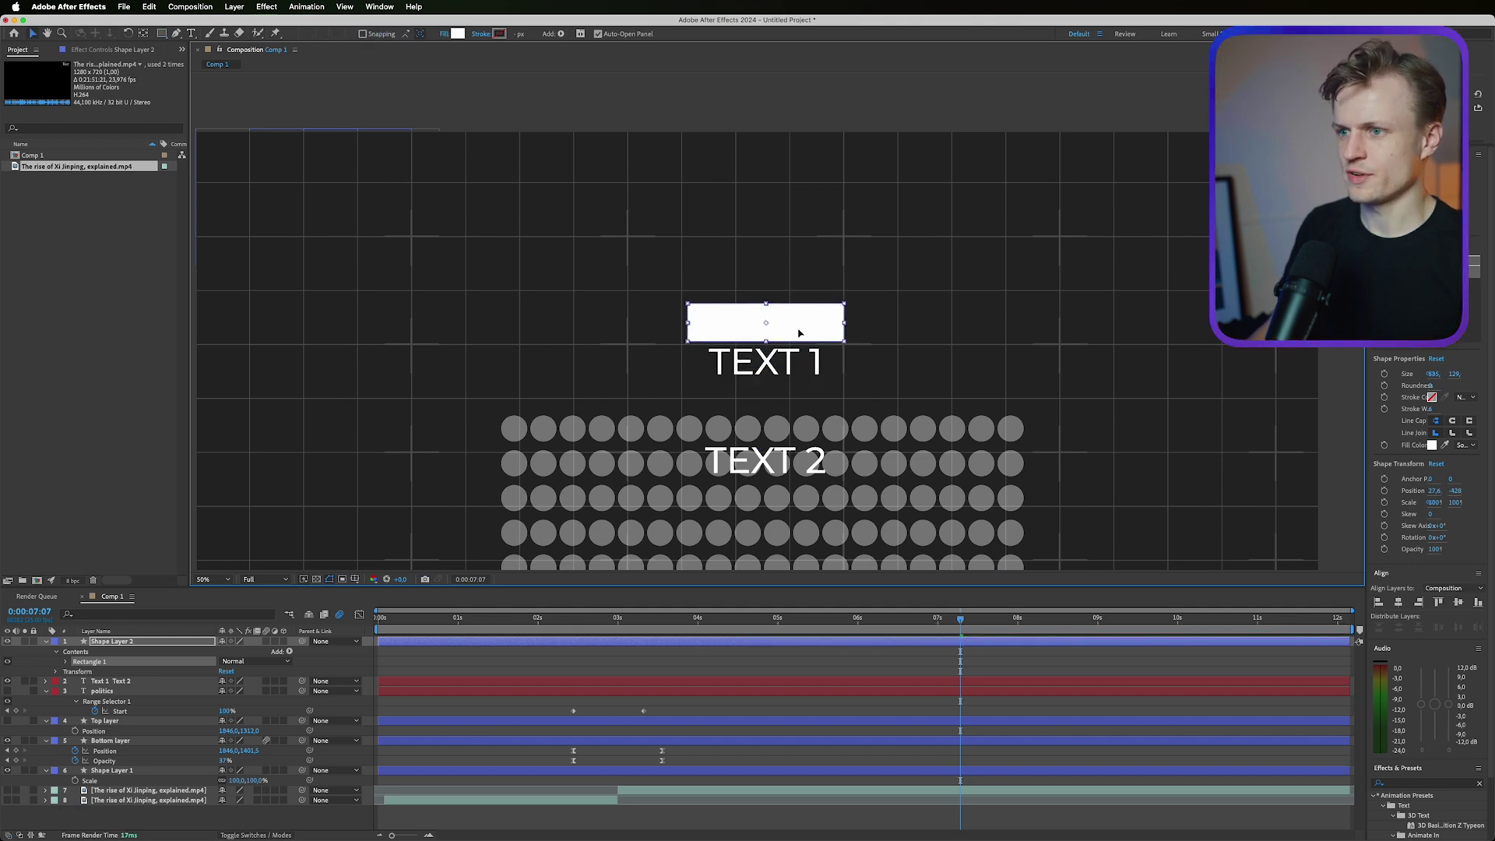
Step: Reduce the leading of the two-line text so TEXT 2 sits closer below TEXT 1
click(775, 368)
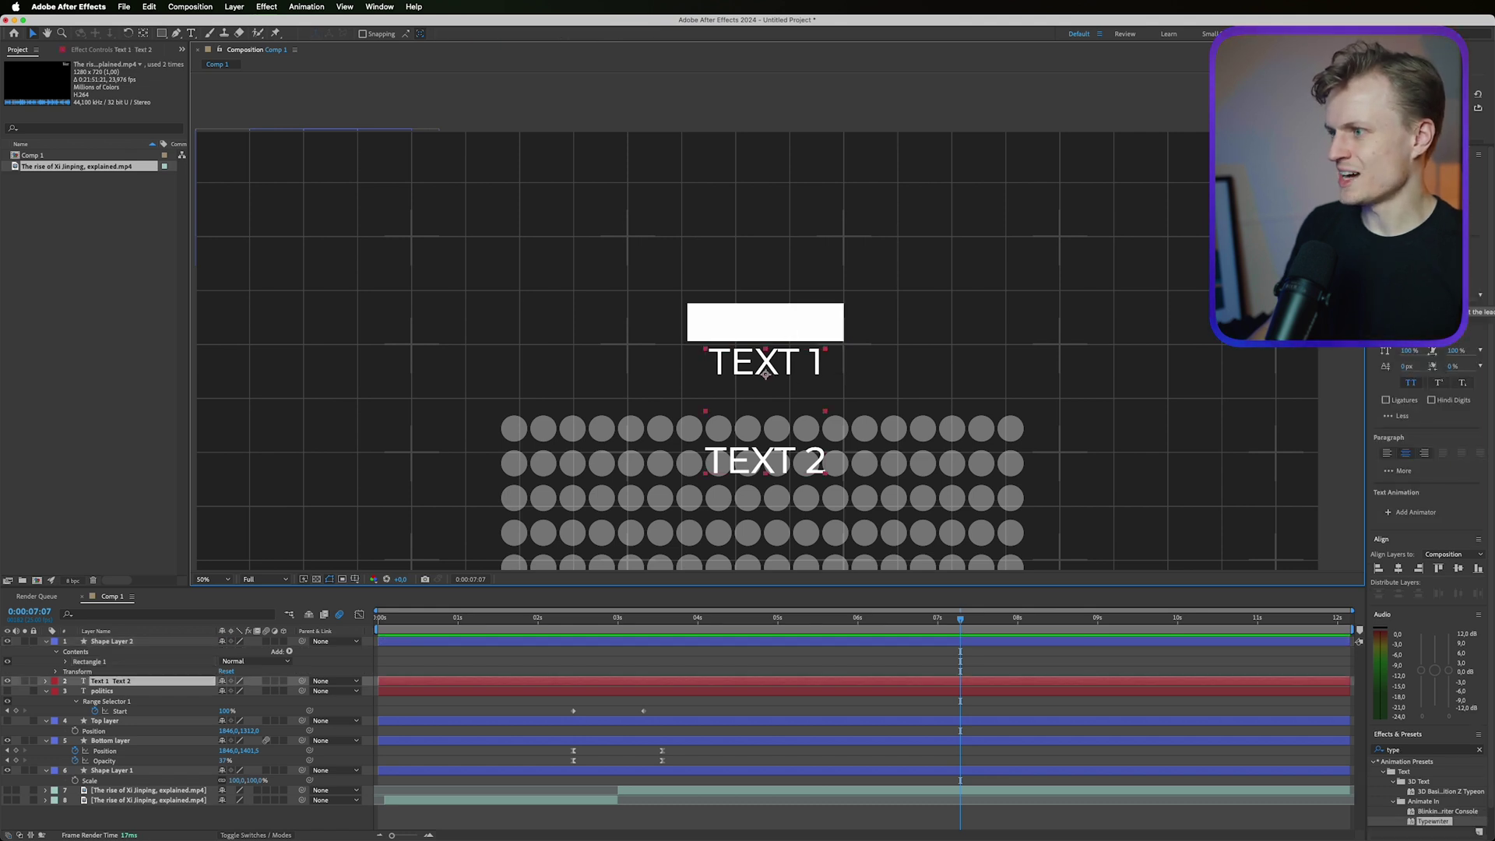
mouse_move(1455, 295)
mouse_down()
mouse_move(1434, 296)
mouse_move(1453, 295)
mouse_up()
key(alt+Up)
key(alt+Up)
key(alt+Up)
key(alt+Up)
key(alt+Up)
key(alt+Up)
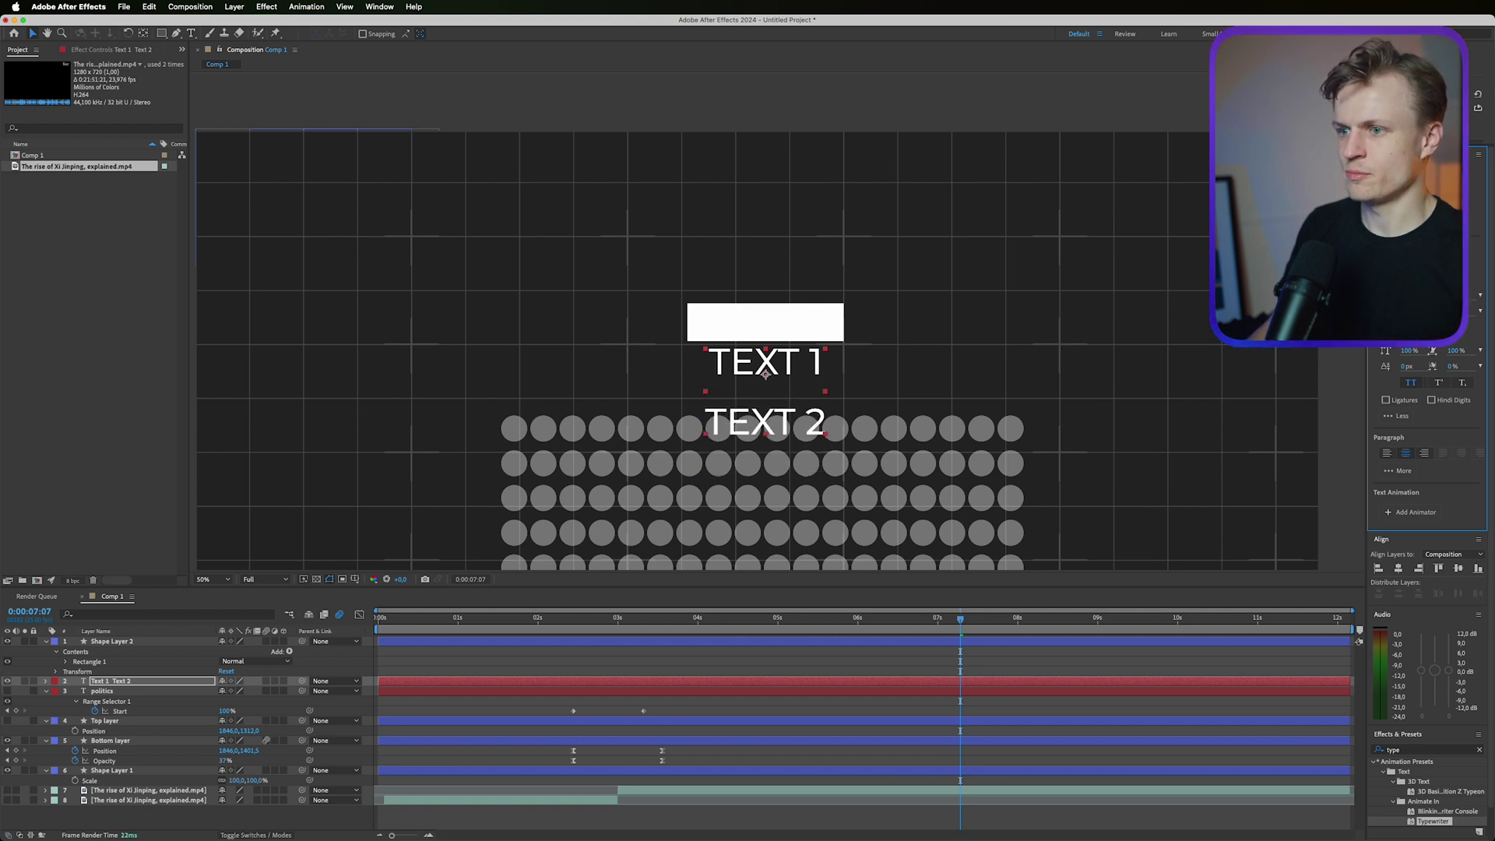
Step: Set Shape Layer 2 as the track matte of the Text 1 Text 2 layer
click(253, 835)
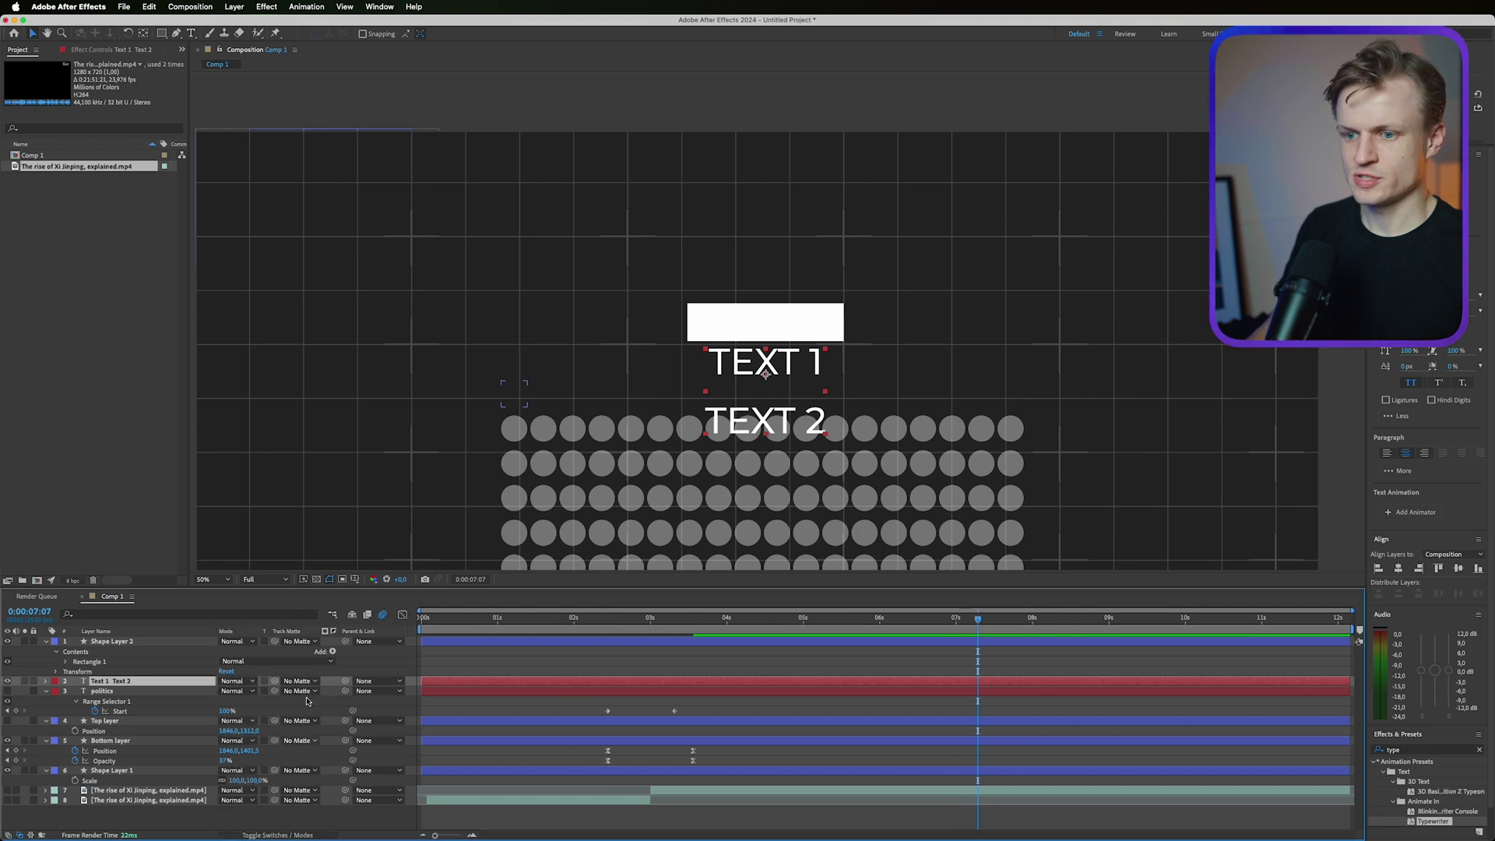
click(311, 683)
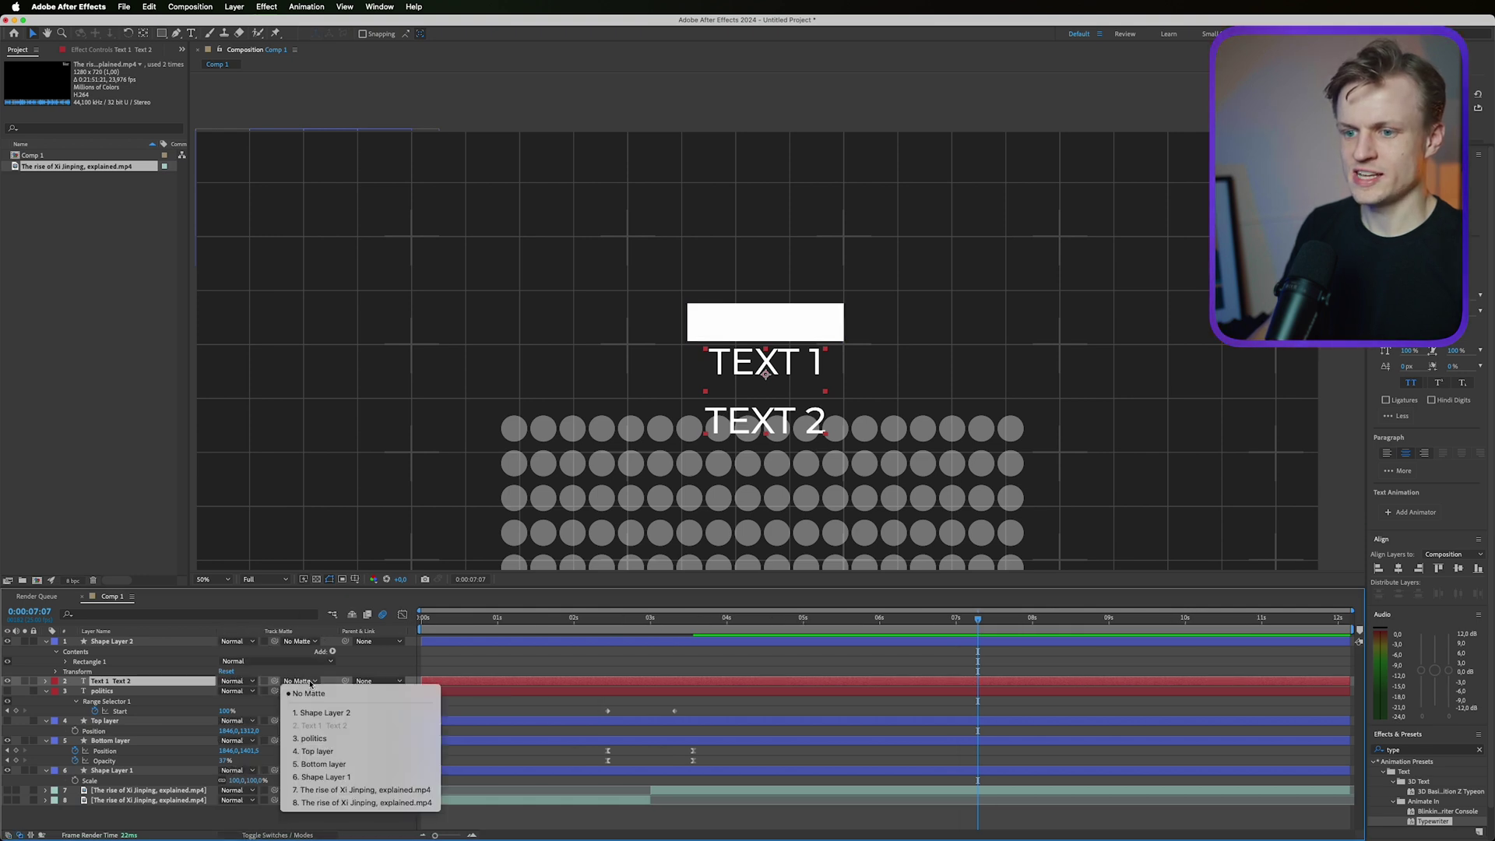
click(324, 713)
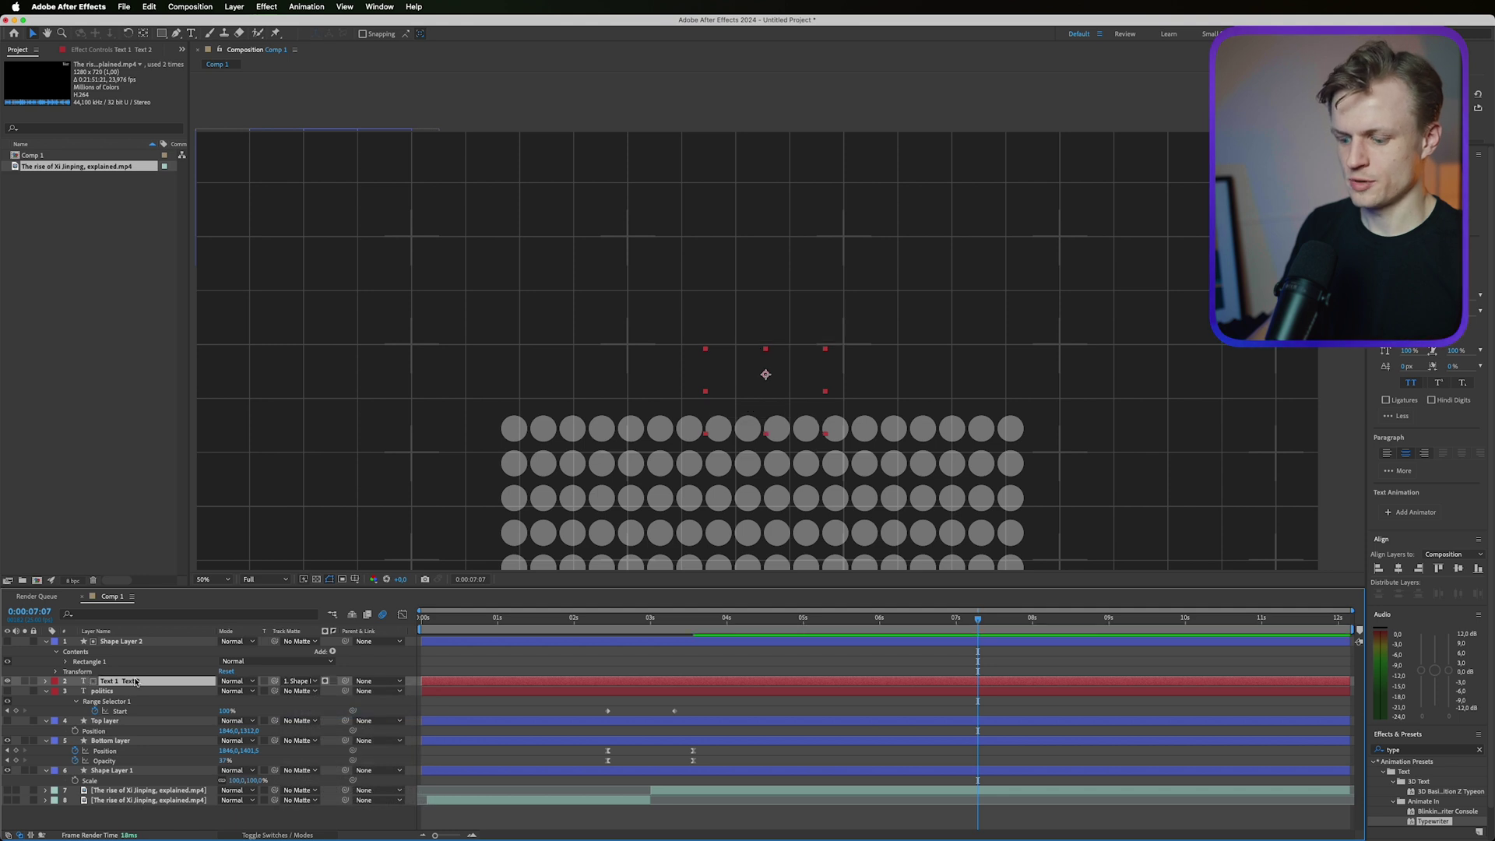
Step: Keyframe the text layer's Position at 0:00:06:05, and raise it to Y 698 at 0:00:06:23 so TEXT 1 fills the matte rectangle
key(p)
click(894, 619)
key(alt+p)
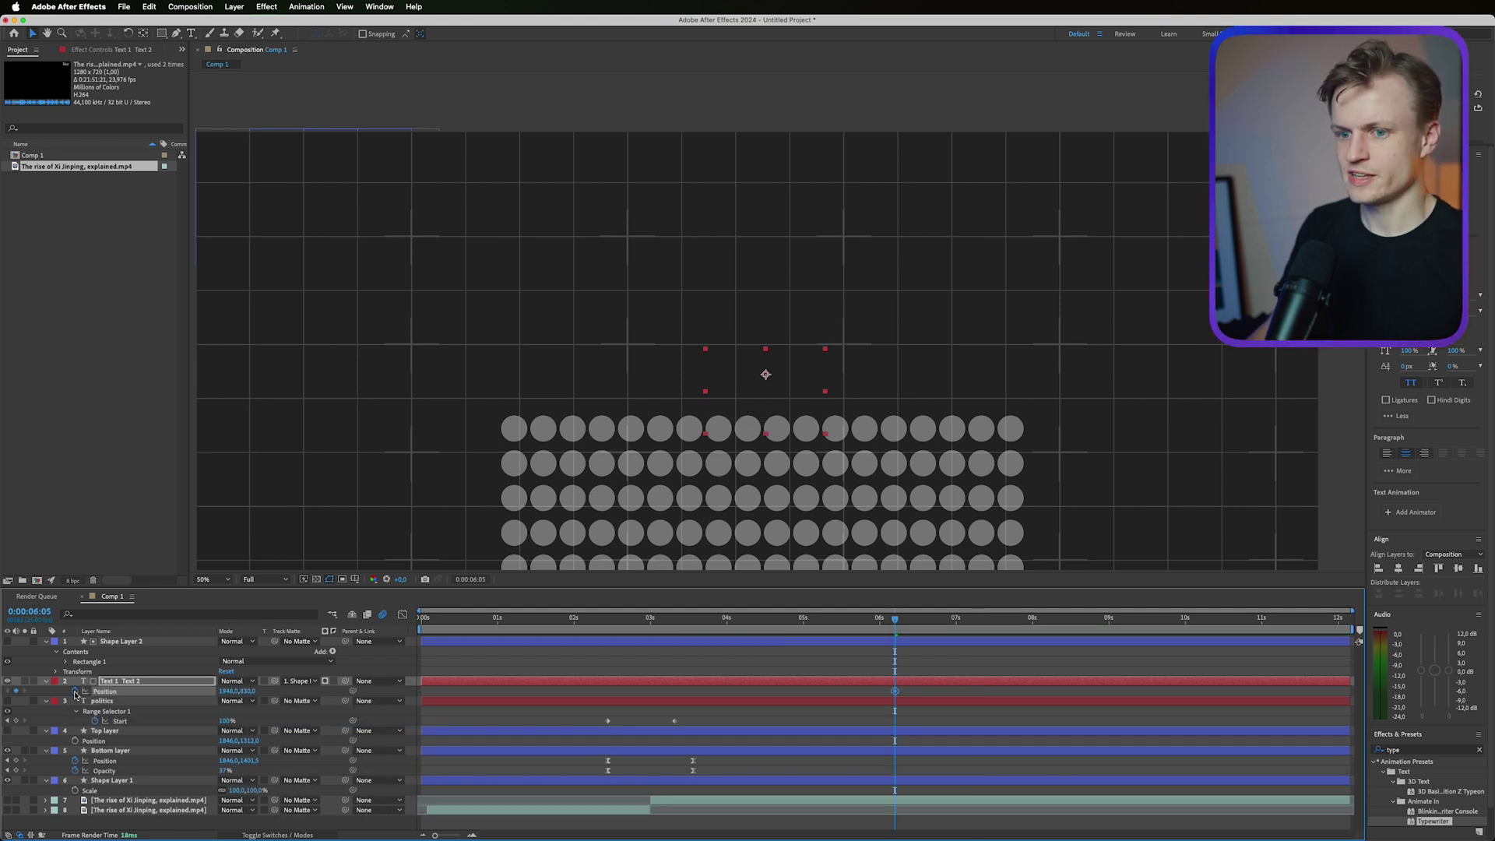
click(903, 619)
drag(935, 623, 950, 620)
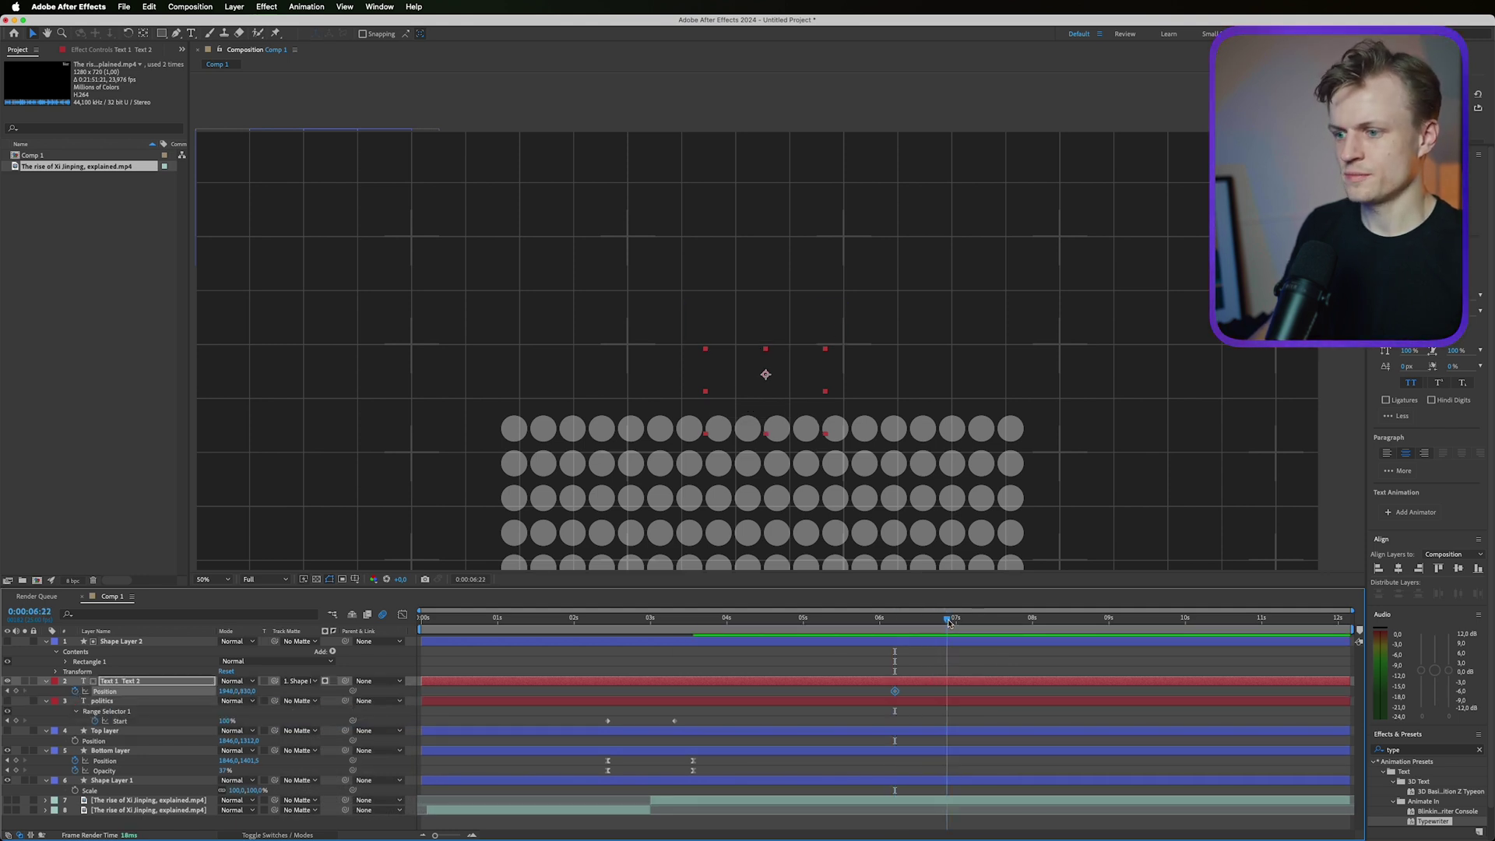
drag(248, 691, 179, 688)
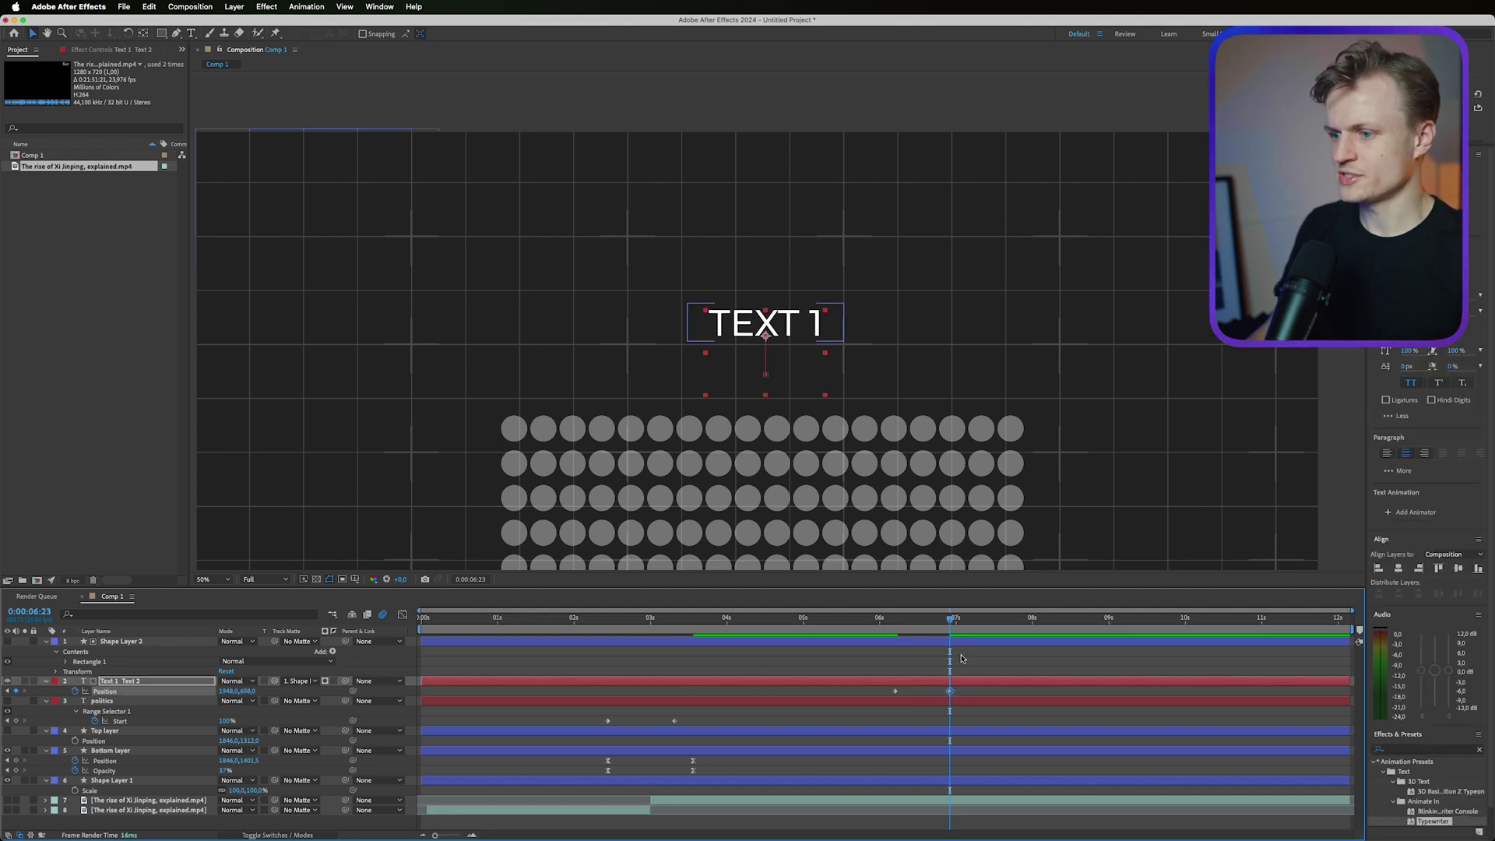
Step: Move the text layer's second Position keyframe closer to the first and apply Easy Ease to it
drag(975, 620, 874, 636)
drag(949, 690, 927, 693)
right_click(928, 692)
mouse_move(973, 827)
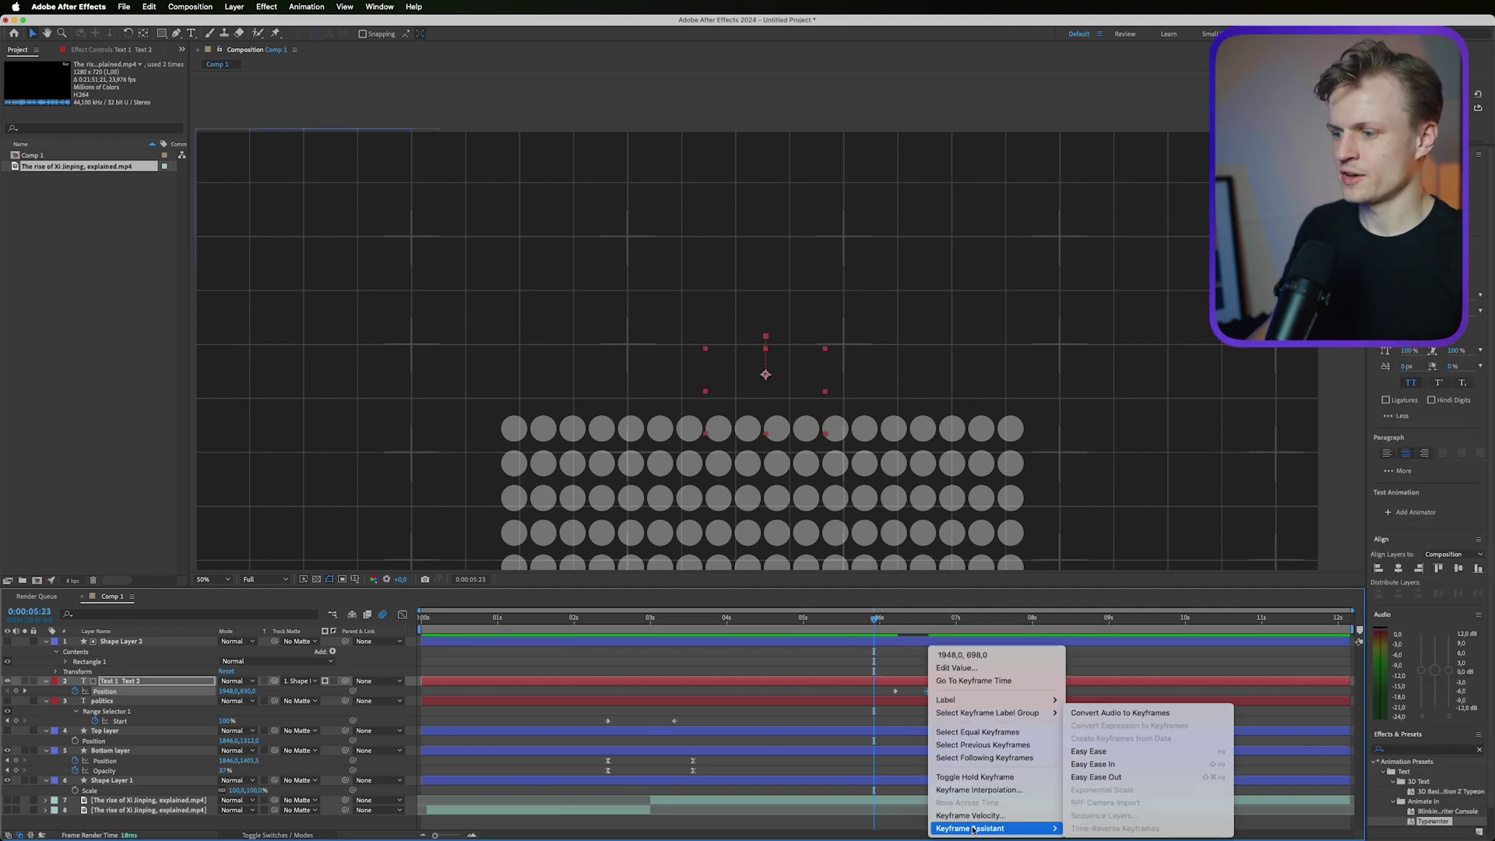
click(1077, 751)
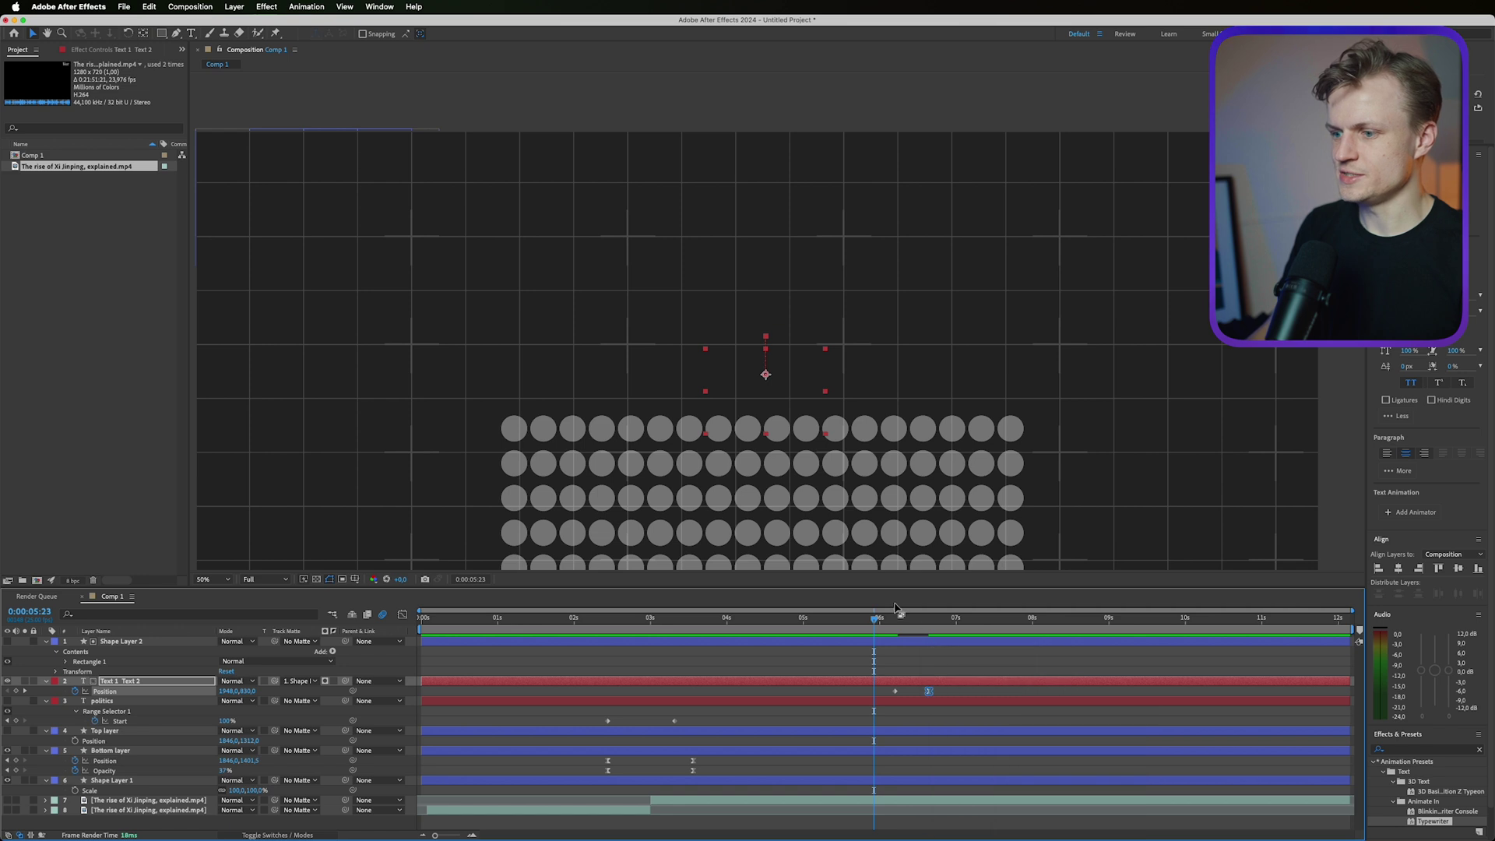
Step: Check the speed graph of the text layer's Position keyframes and preview the TEXT 1 reveal
click(403, 616)
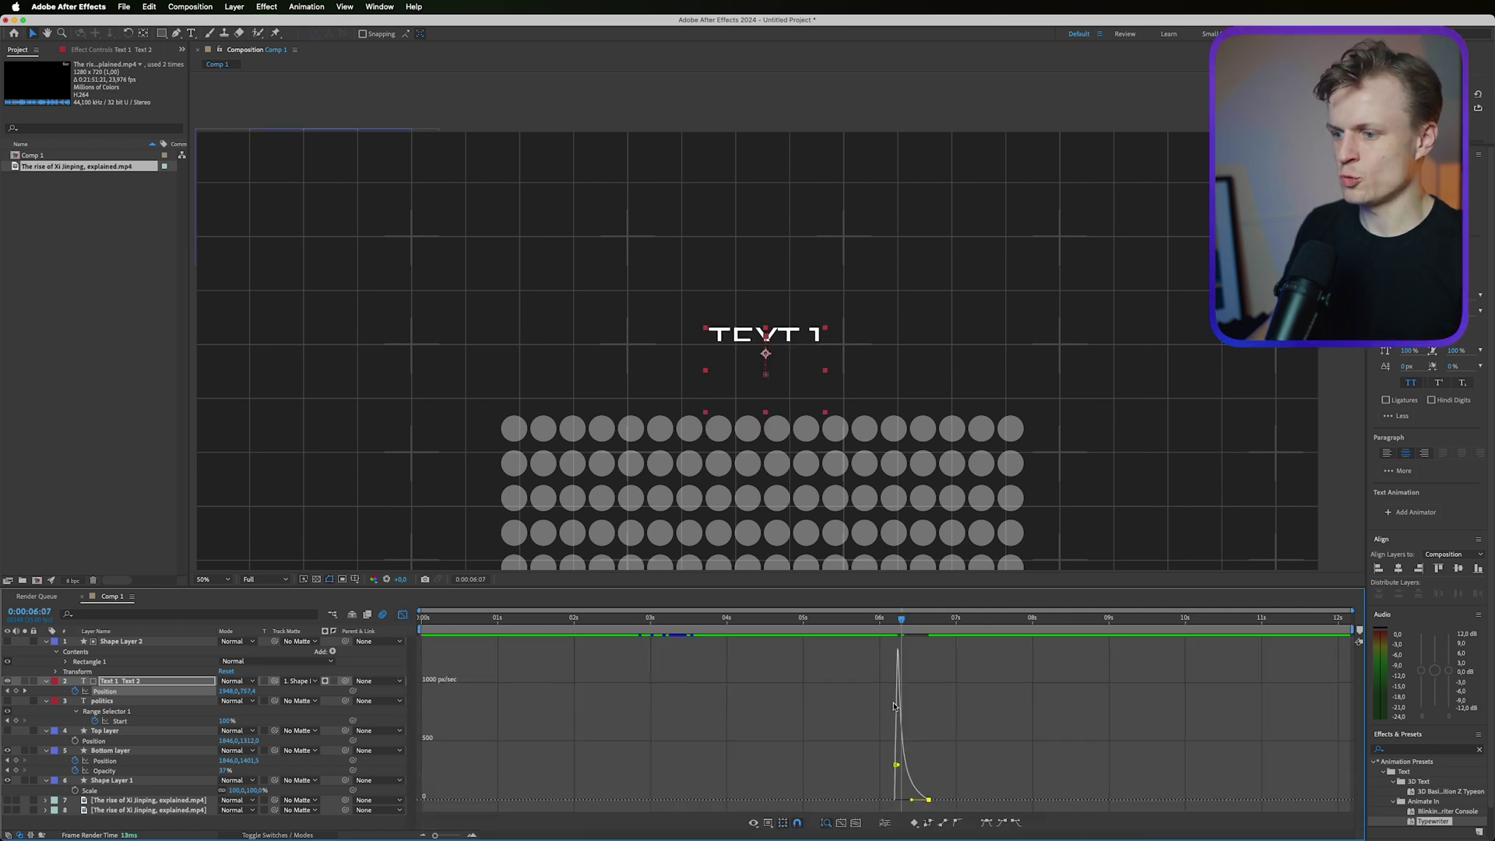
click(403, 616)
click(920, 621)
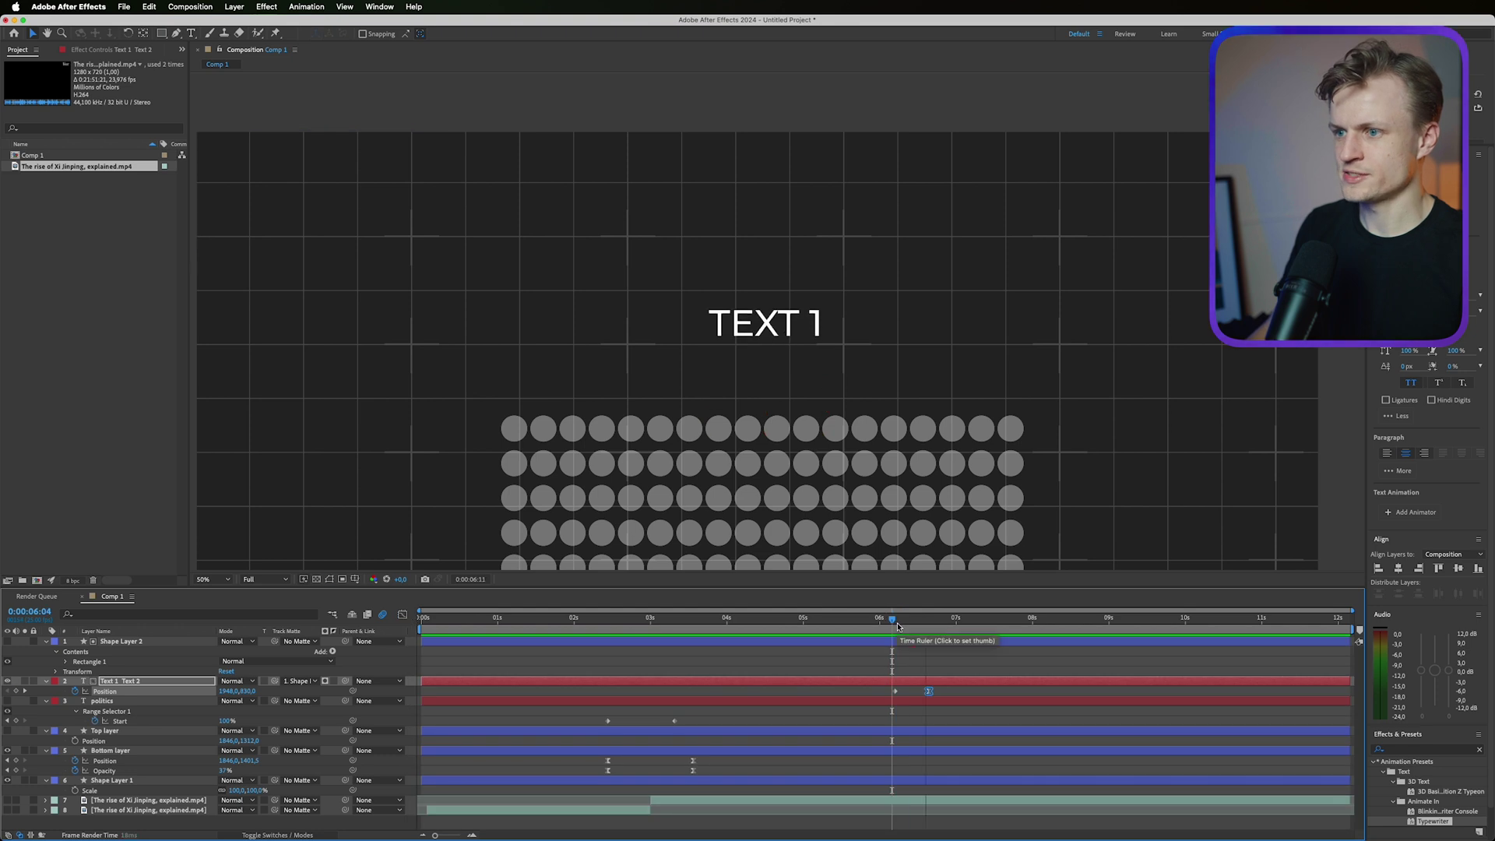
Step: Enable motion blur for the Text 1 Text 2 layer and check the reveal around 0:00:06:13
click(247, 835)
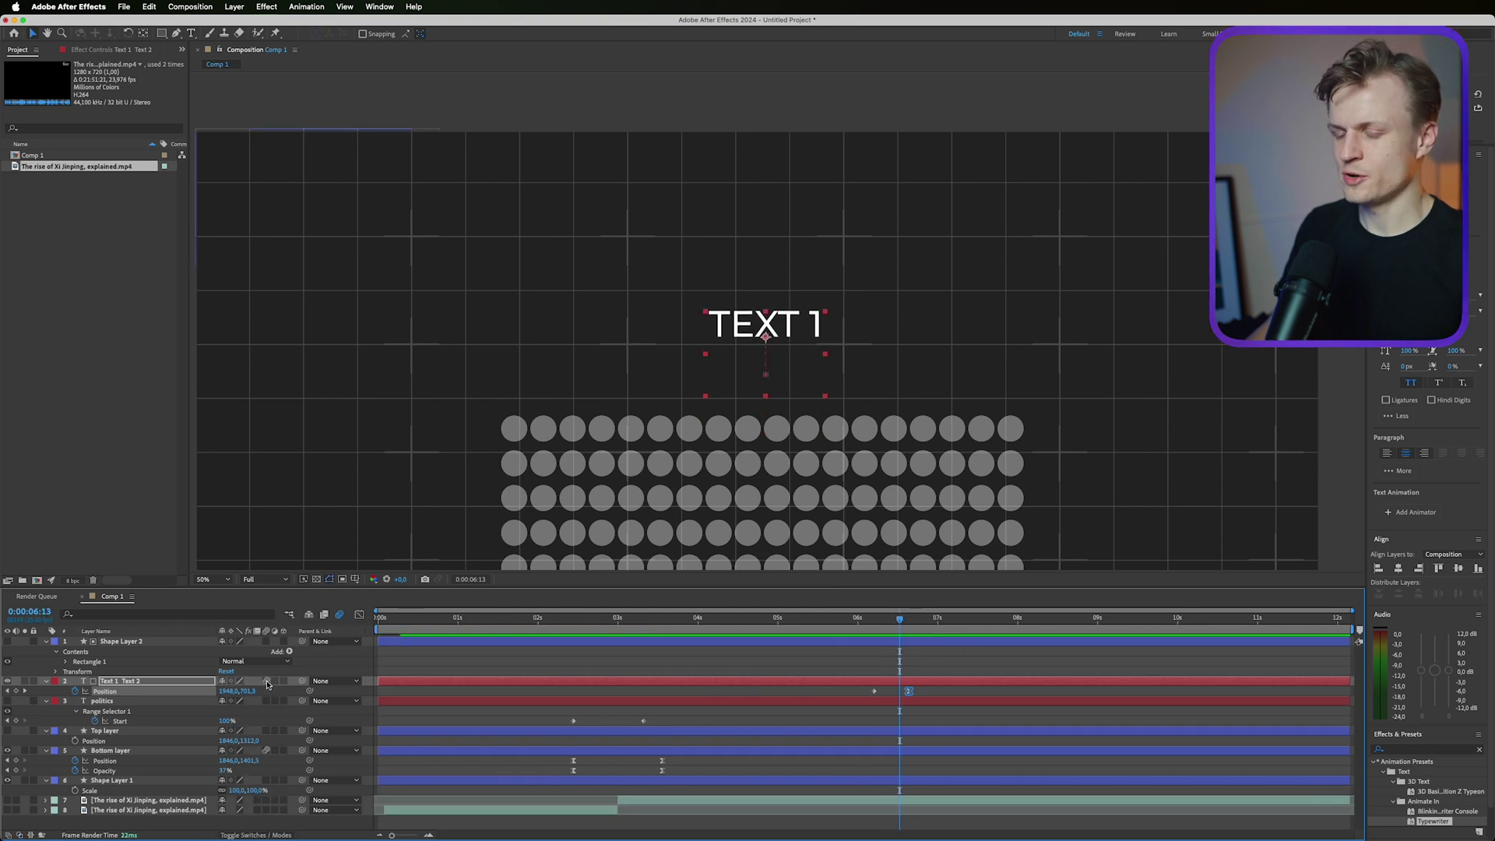
click(266, 681)
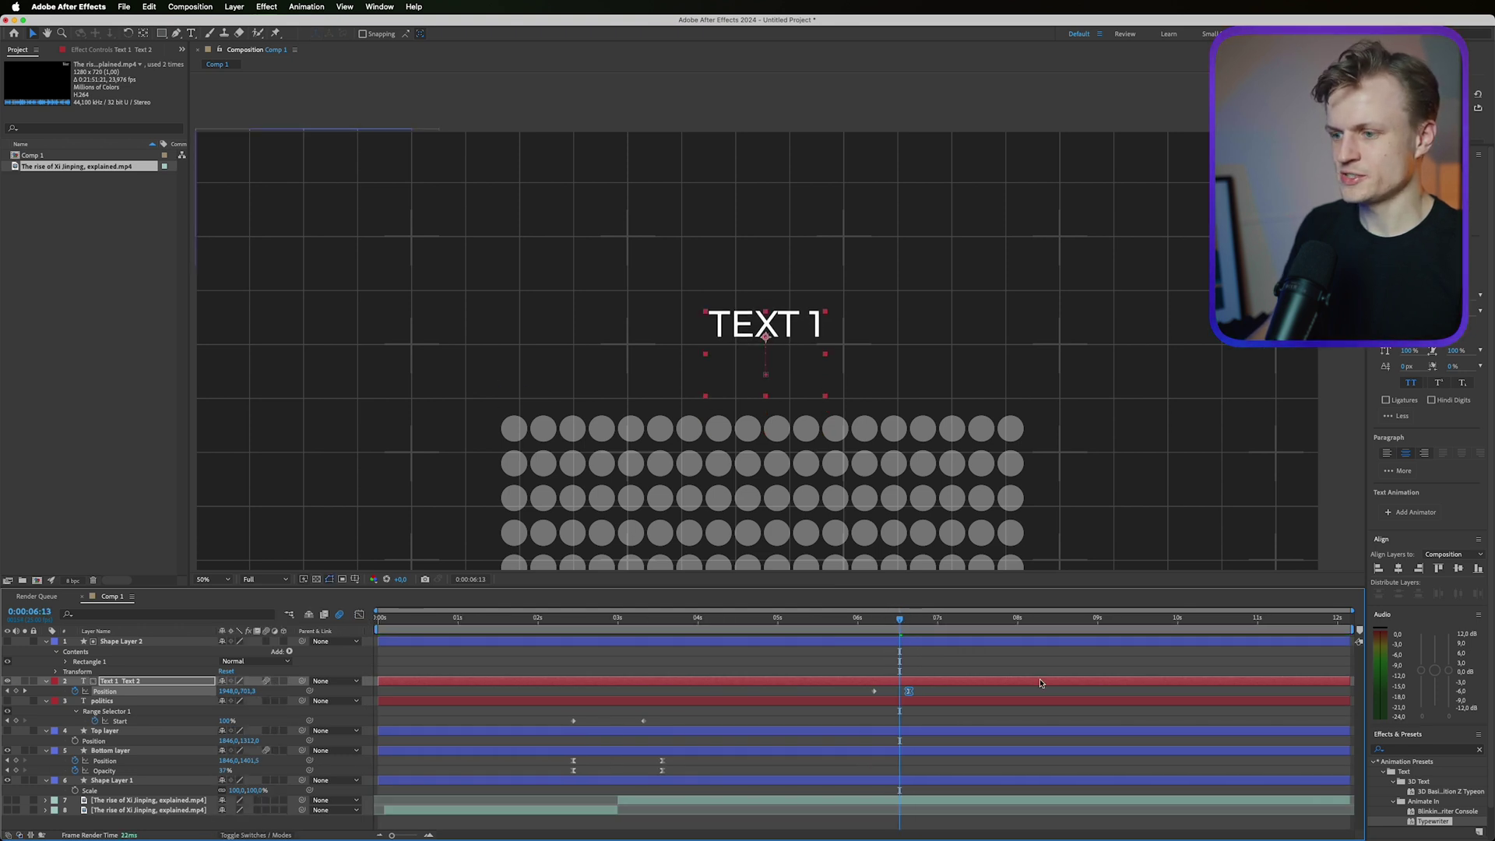
drag(894, 624, 907, 621)
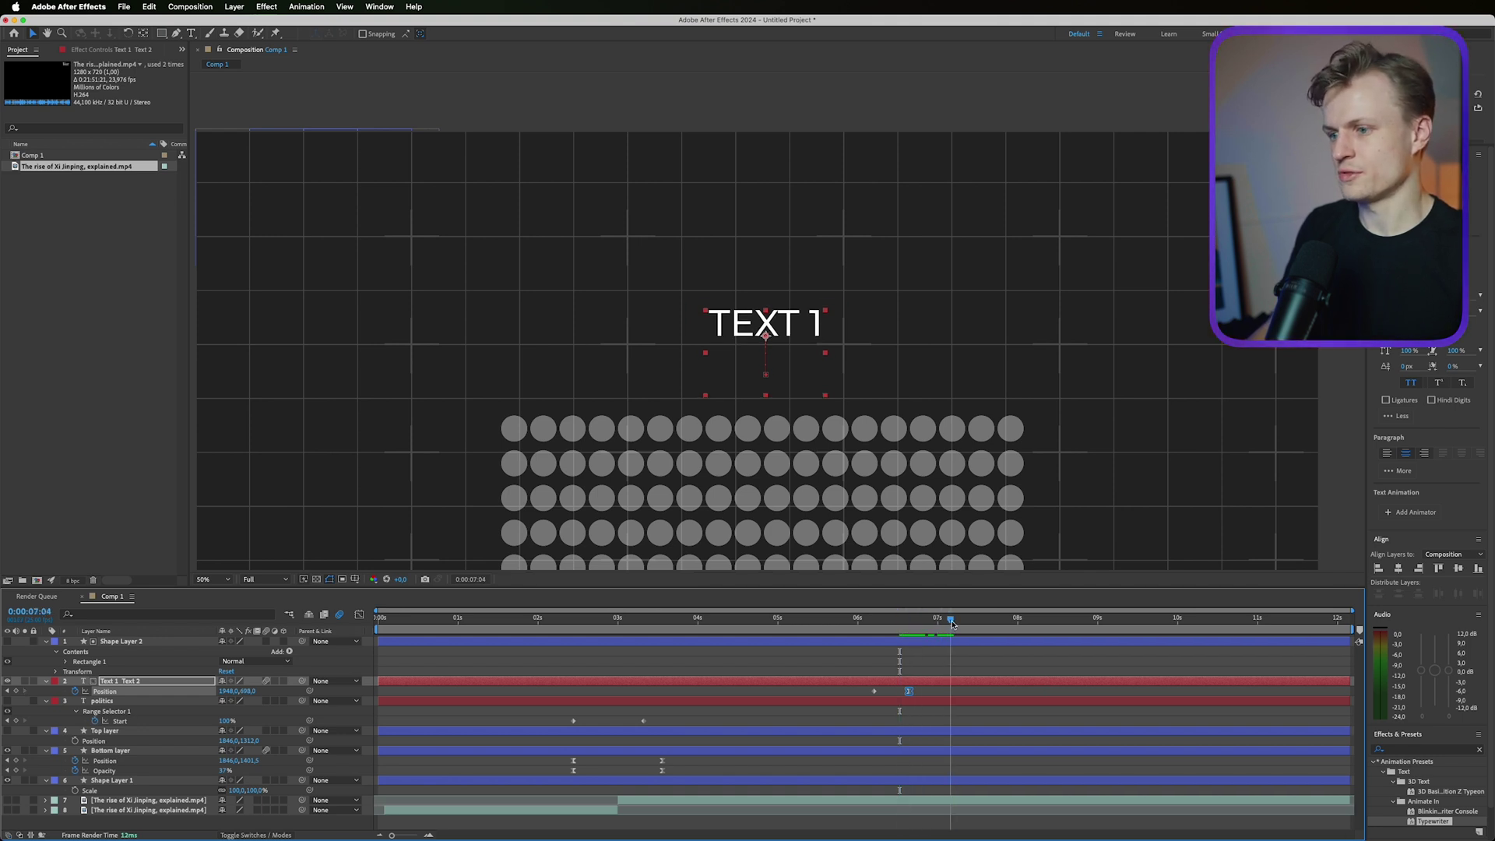
Step: Paste a holding Position keyframe just after 0:00:07:04, raise the text to about Y 493 at 0:00:07:16 to bring in TEXT 2, and preview
key(super+v)
mouse_move(958, 625)
mouse_down()
mouse_move(859, 624)
mouse_move(959, 626)
mouse_up()
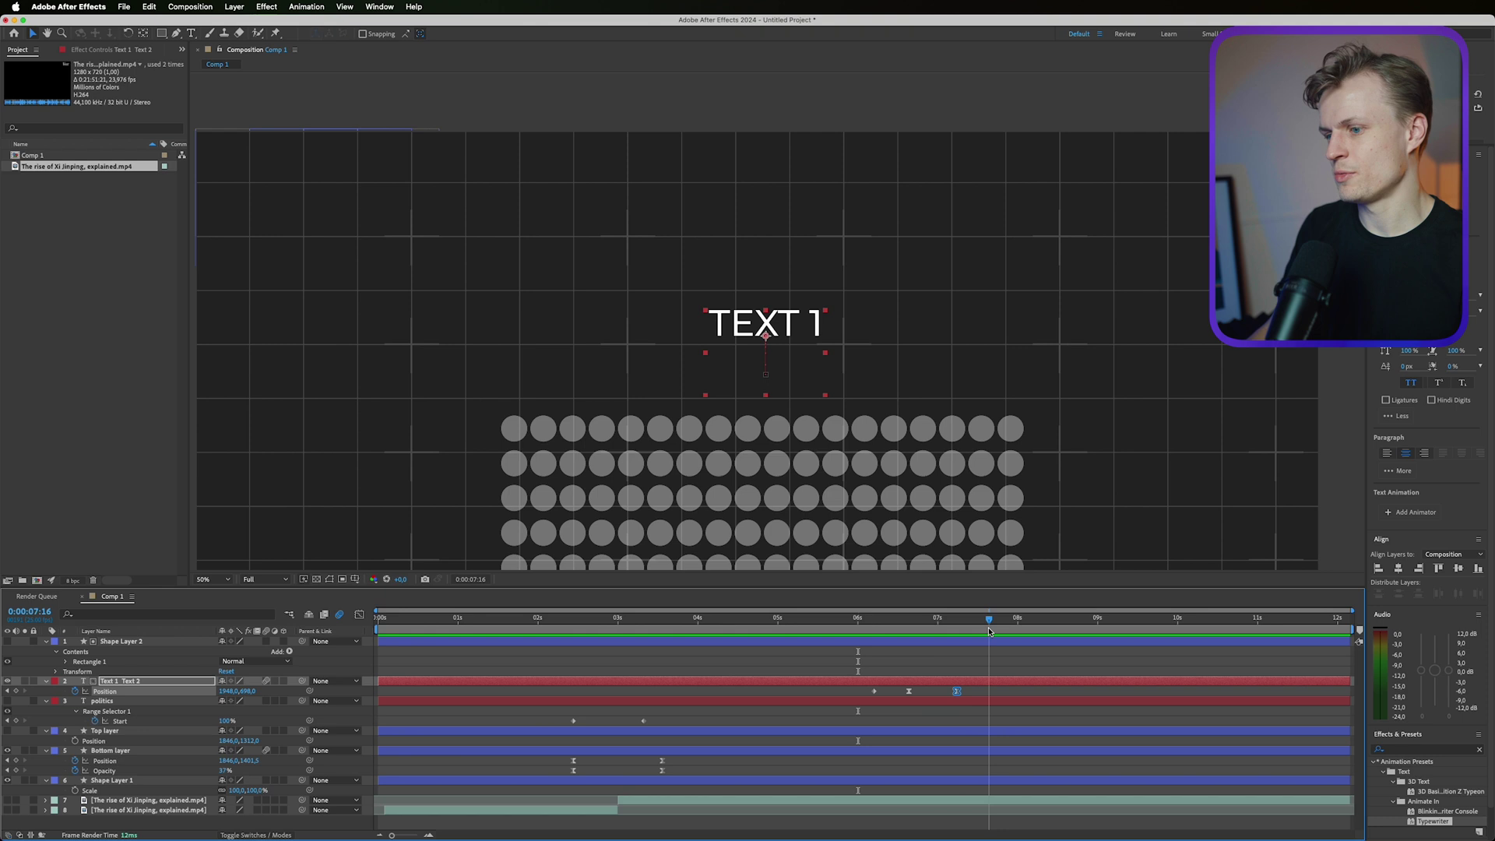
drag(248, 691, 215, 698)
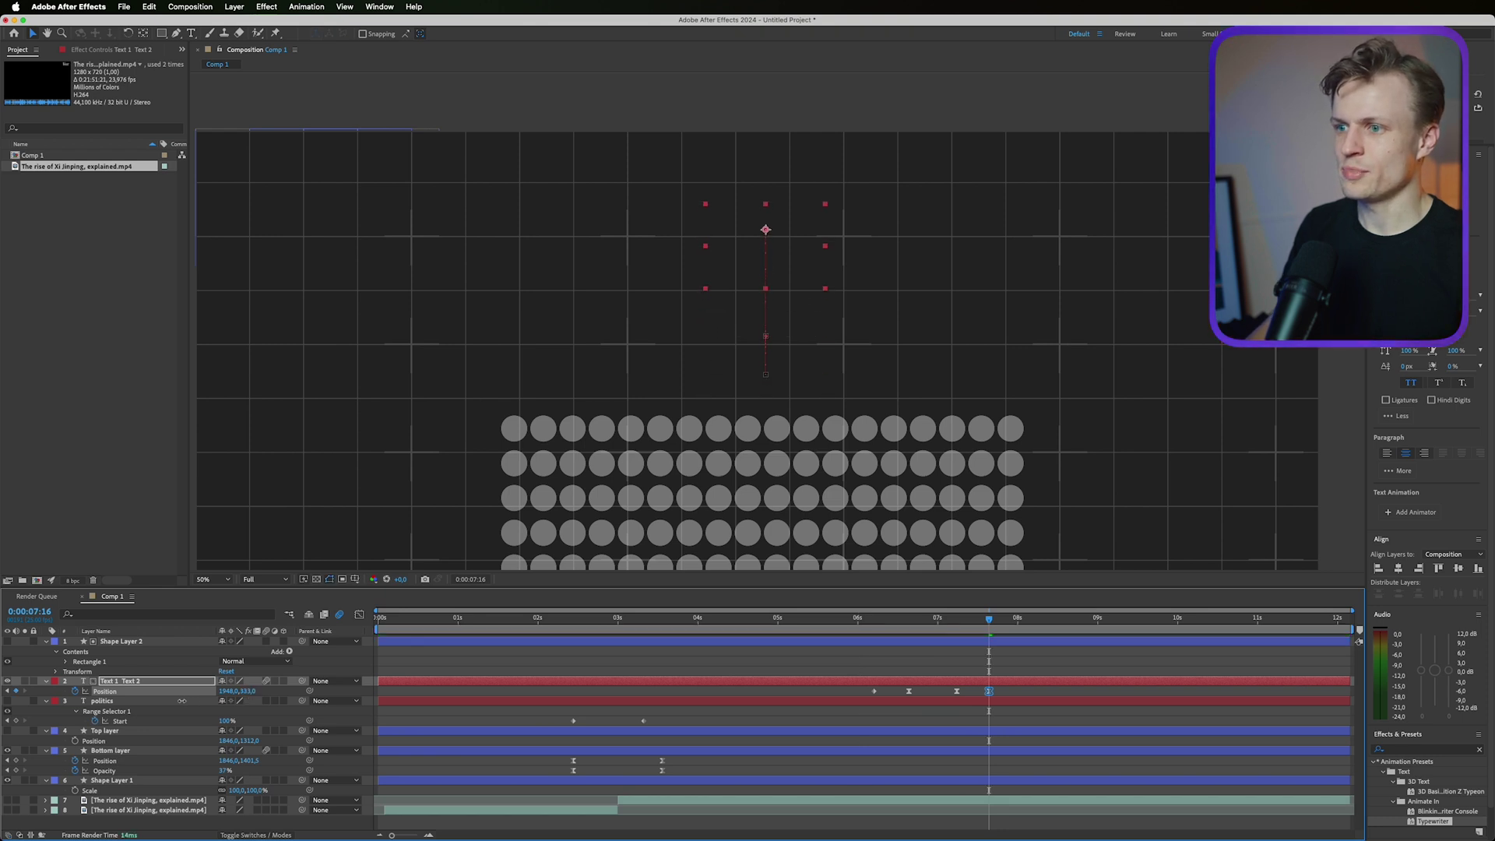
click(858, 621)
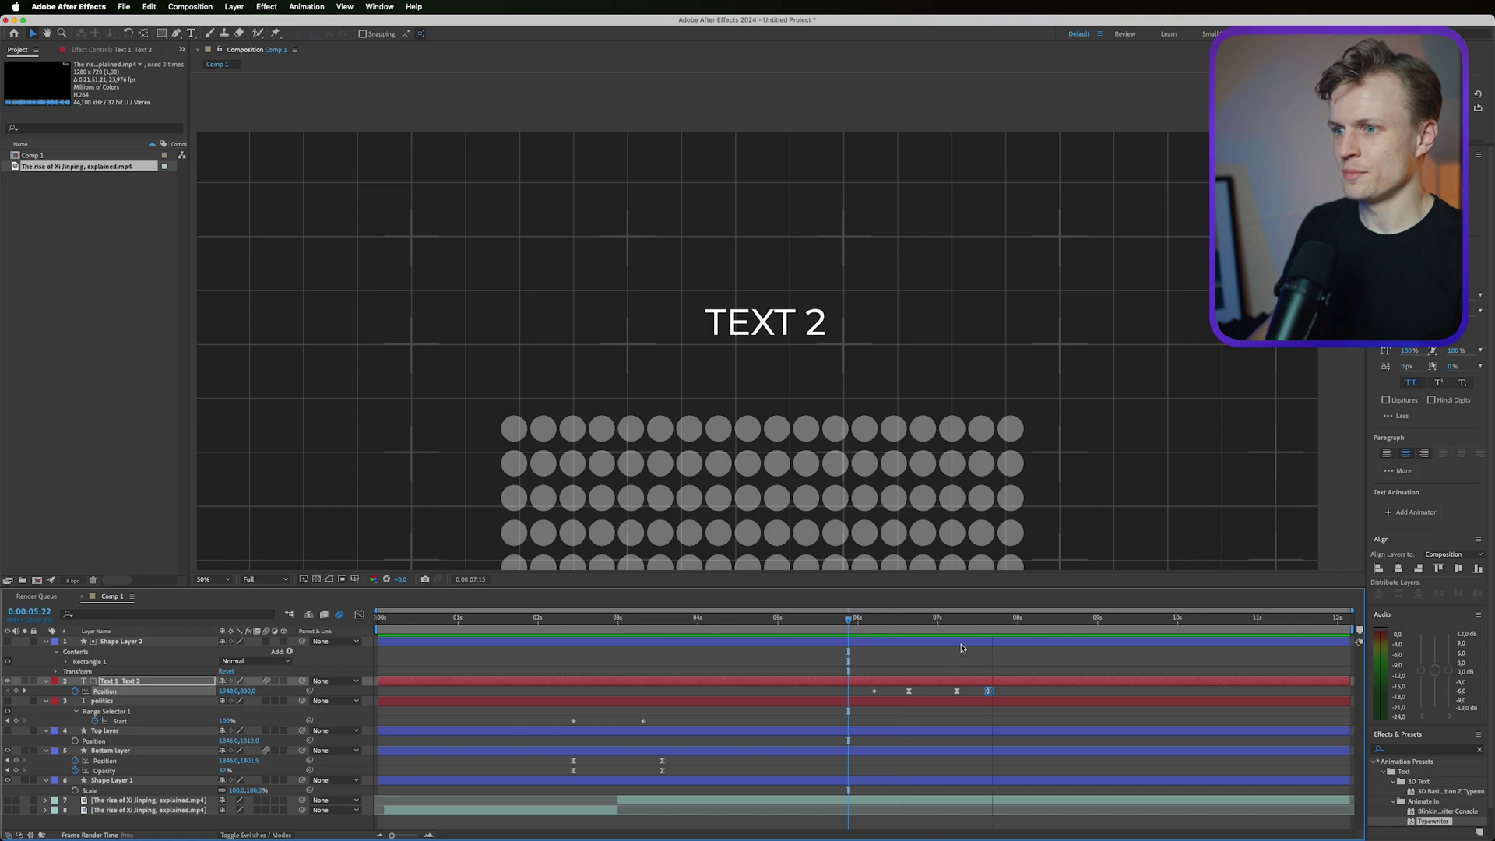
key(space)
Step: Slow the change to TEXT 2 by moving the last Position keyframe to just before the 8-second mark, and review the timing
click(1000, 695)
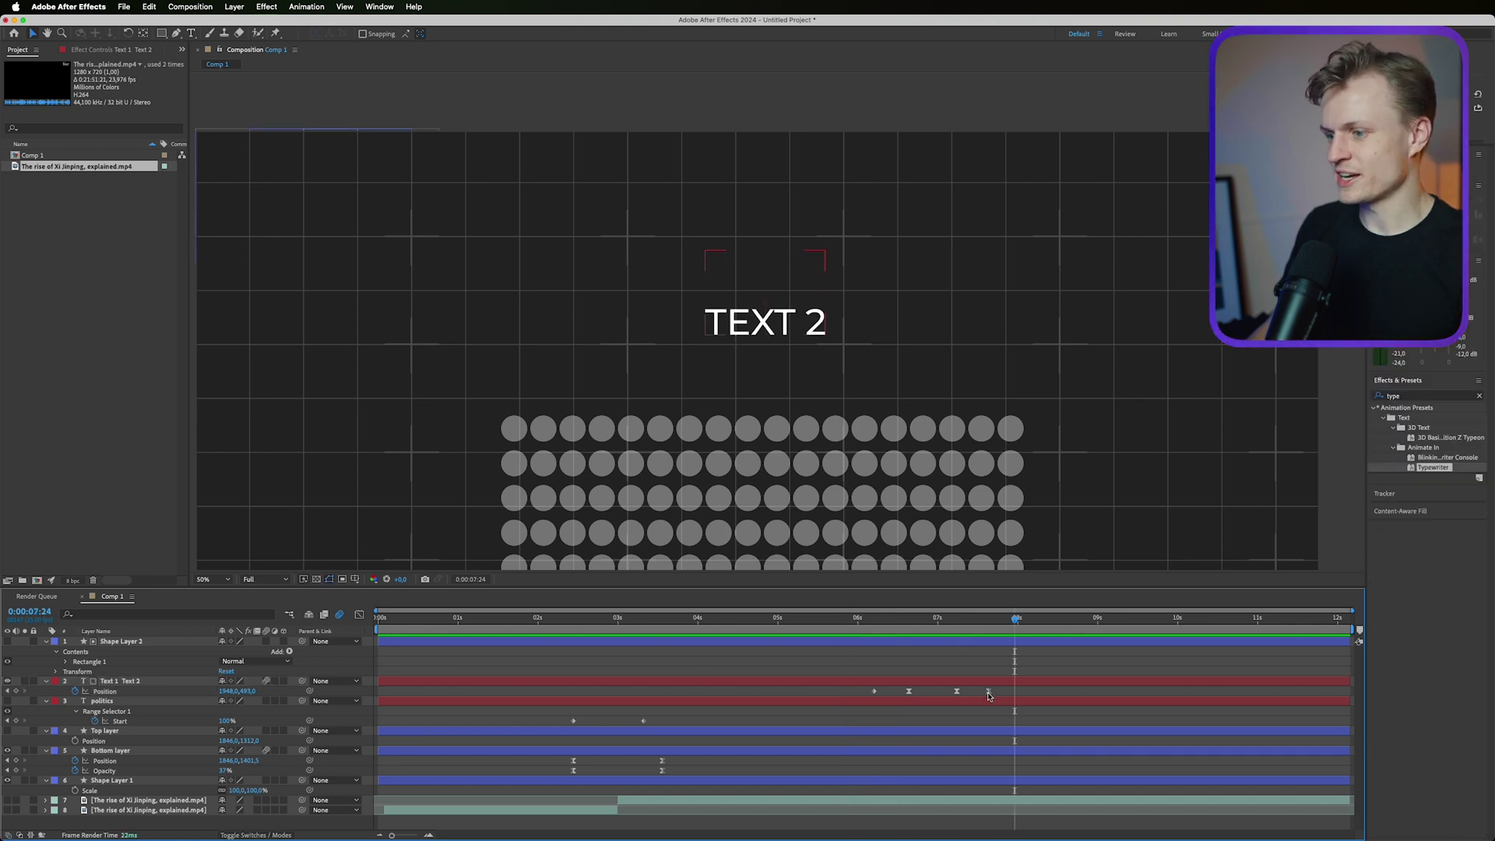
drag(988, 692, 1008, 692)
click(946, 630)
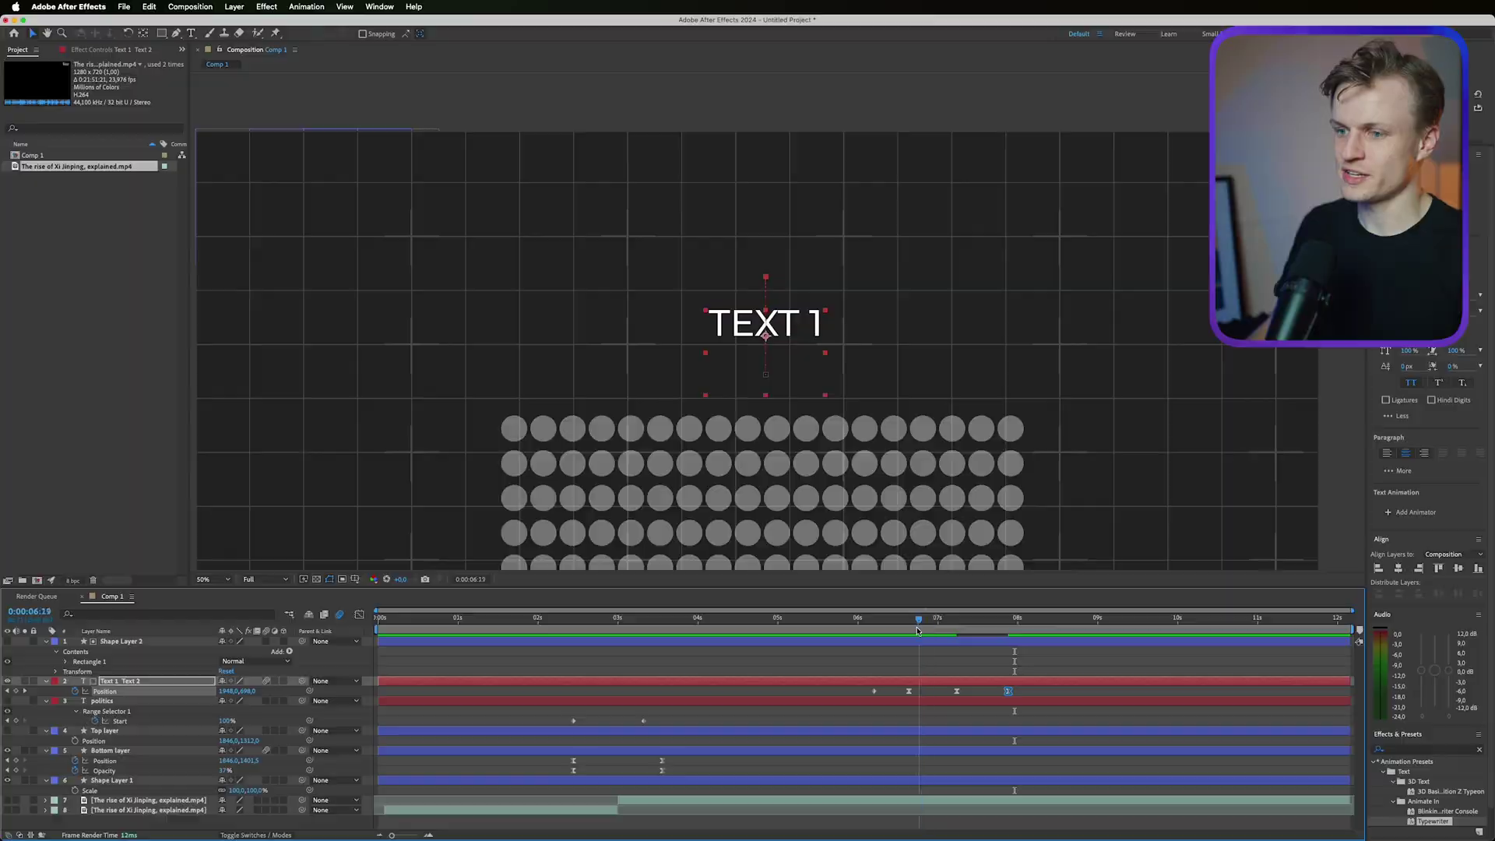